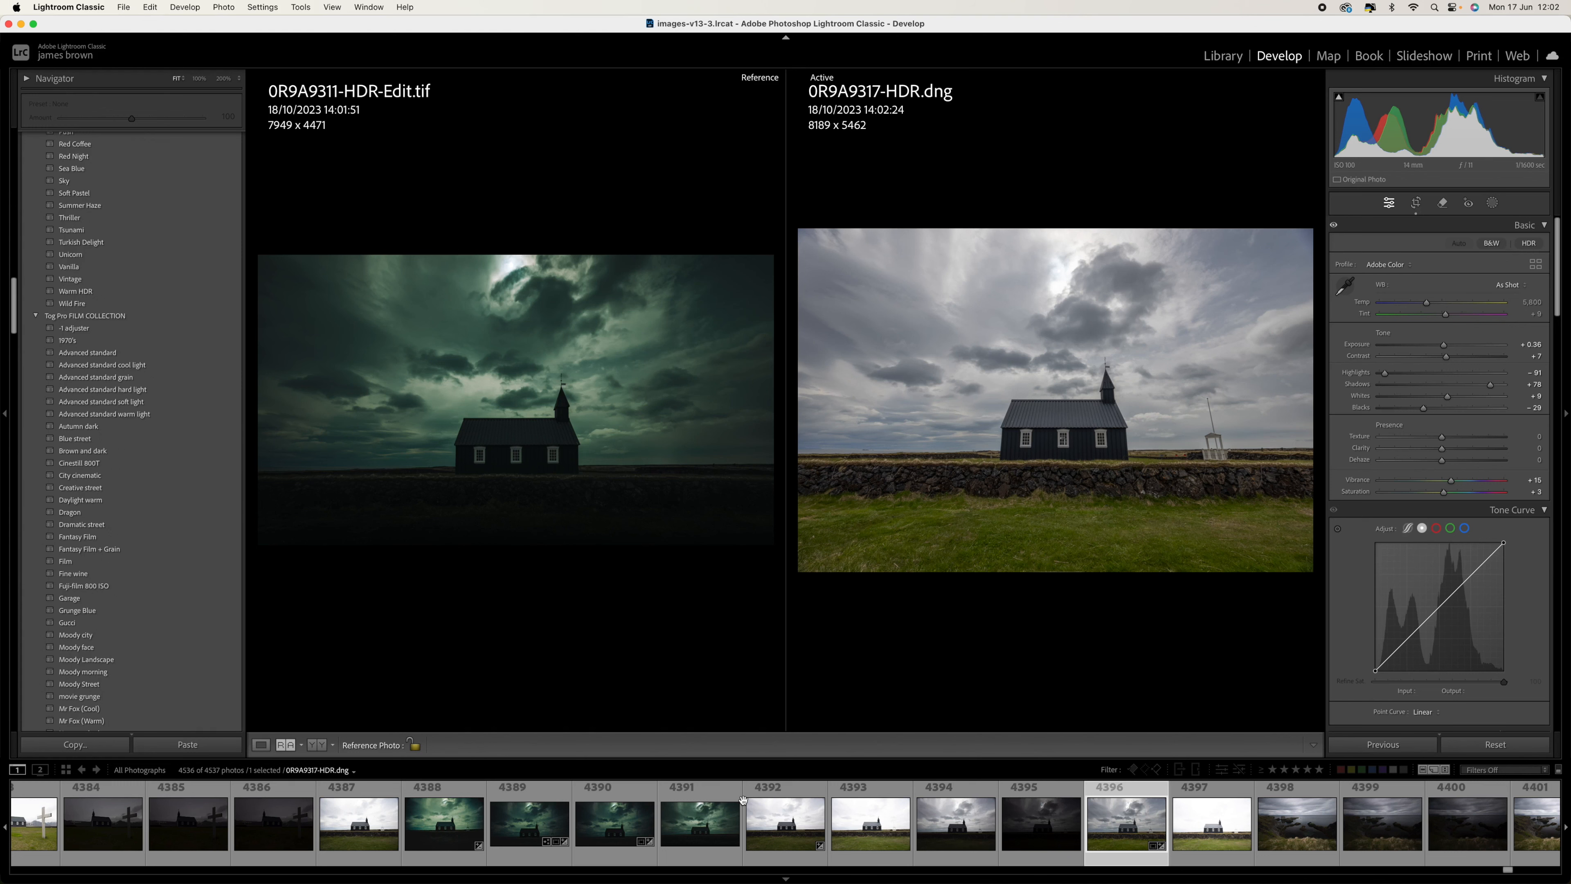
Step: Show the merged HDR photo on its own and view its three source exposures of the church in turn
key(d)
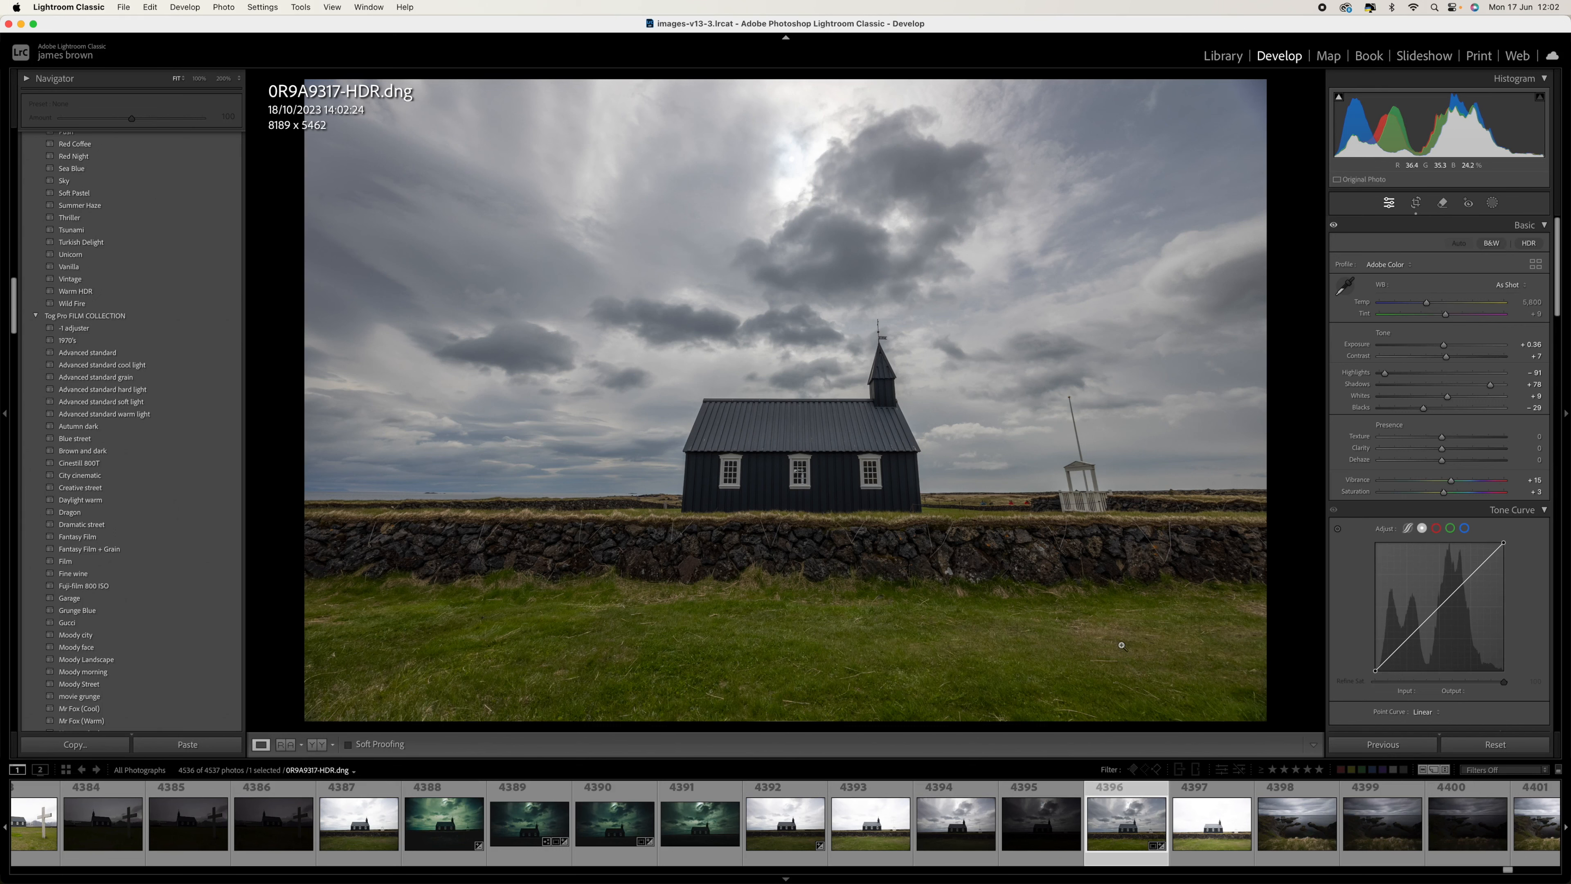
click(793, 833)
click(856, 831)
click(941, 836)
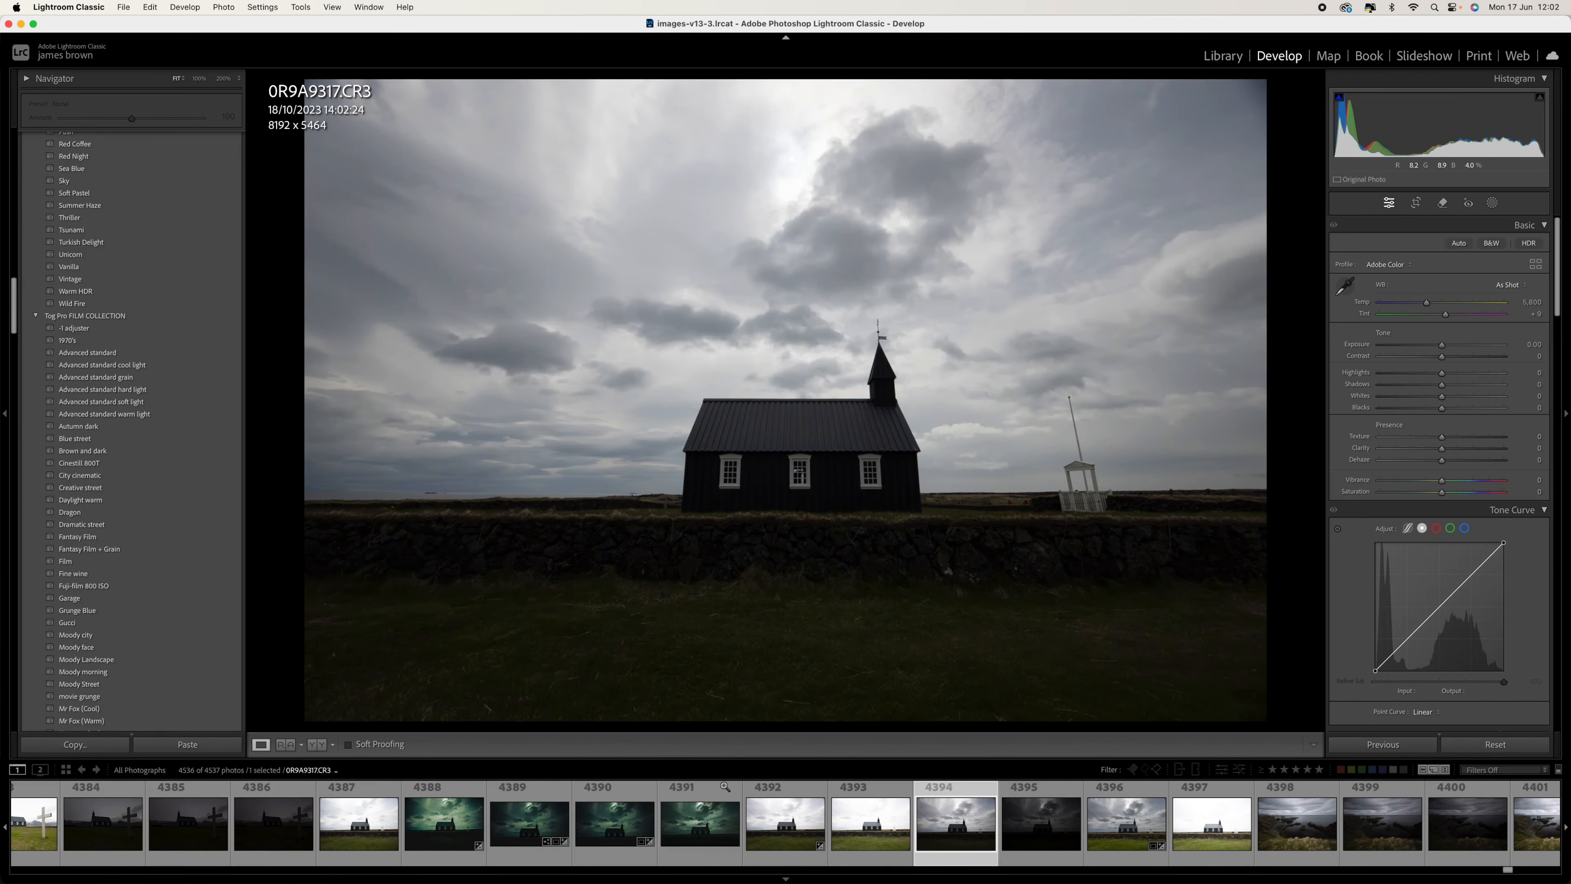
Step: Select the three bracketed church exposures, look up the HDR Photo Merge option without running it, and return to 0R9A9317-HDR.dng
click(785, 825)
shift+click(951, 821)
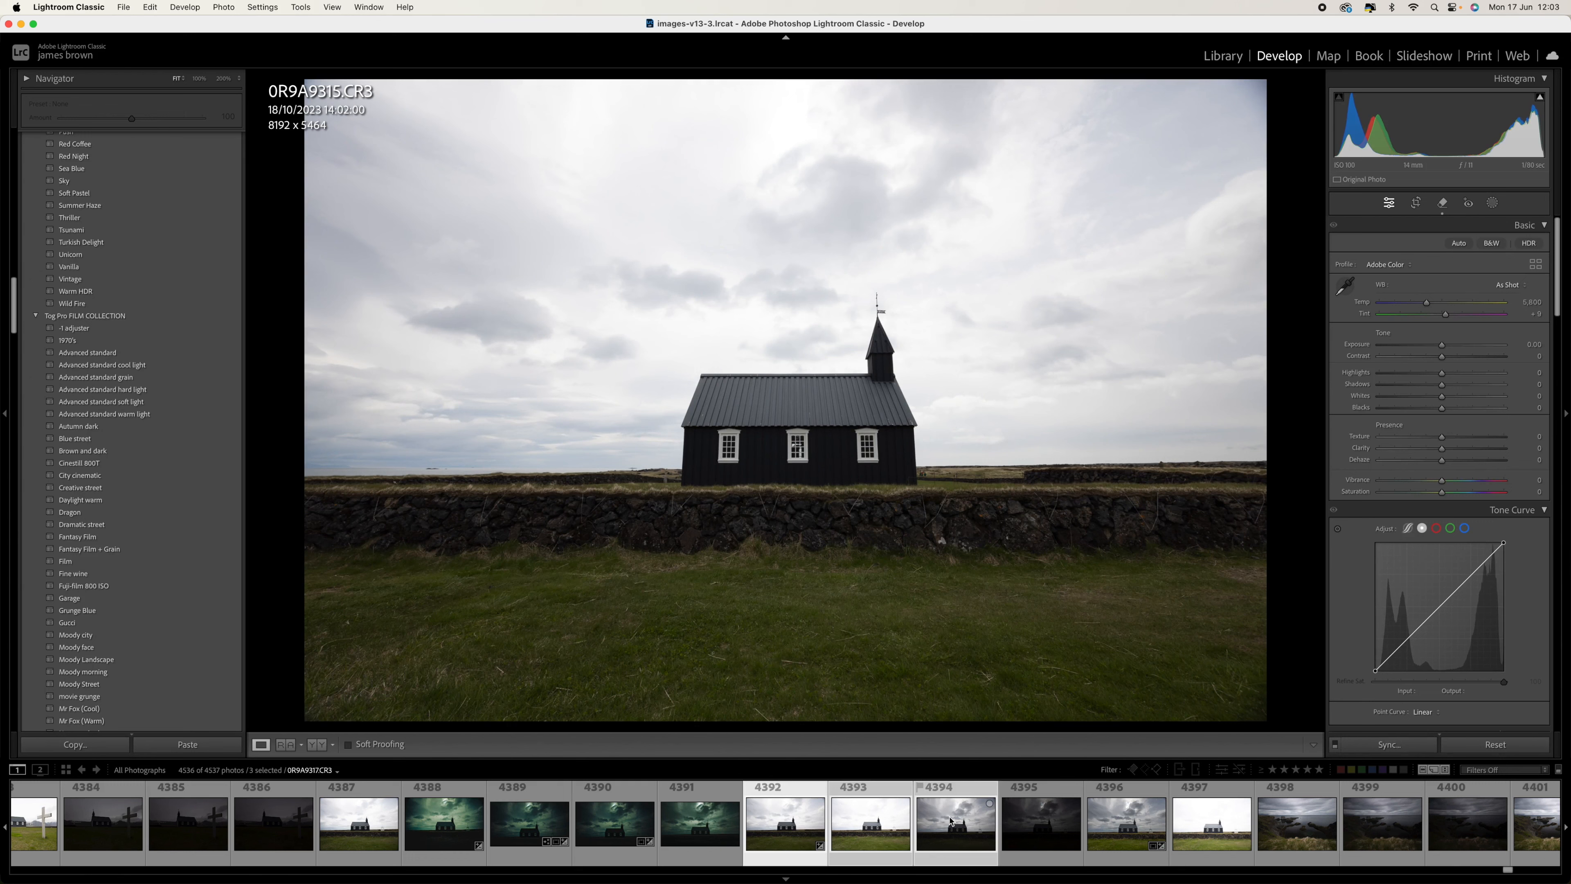
right_click(951, 821)
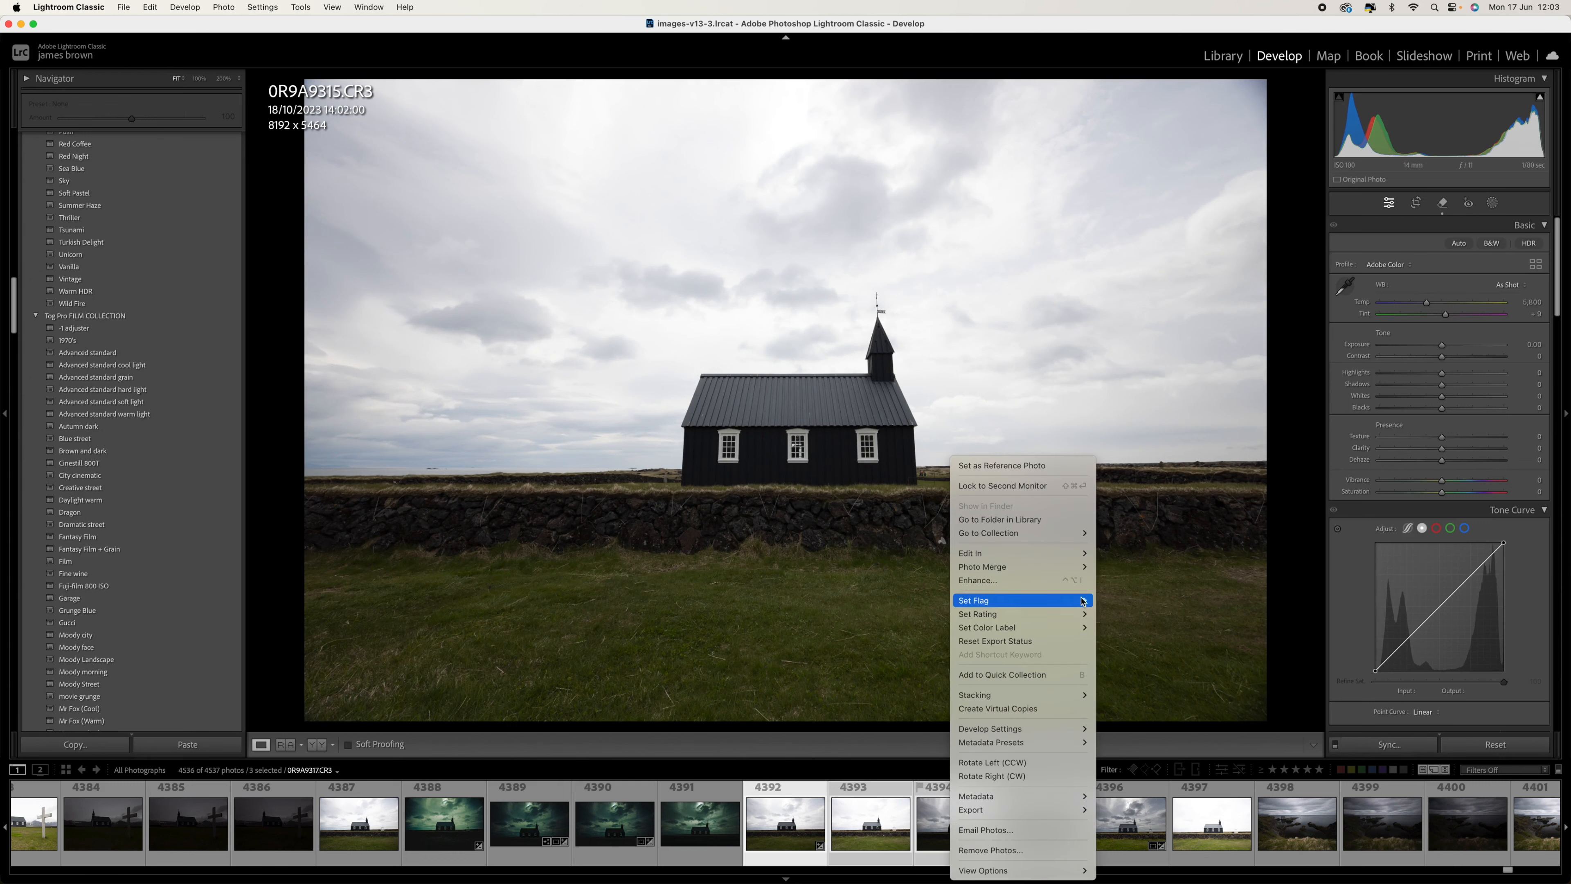
mouse_move(1084, 573)
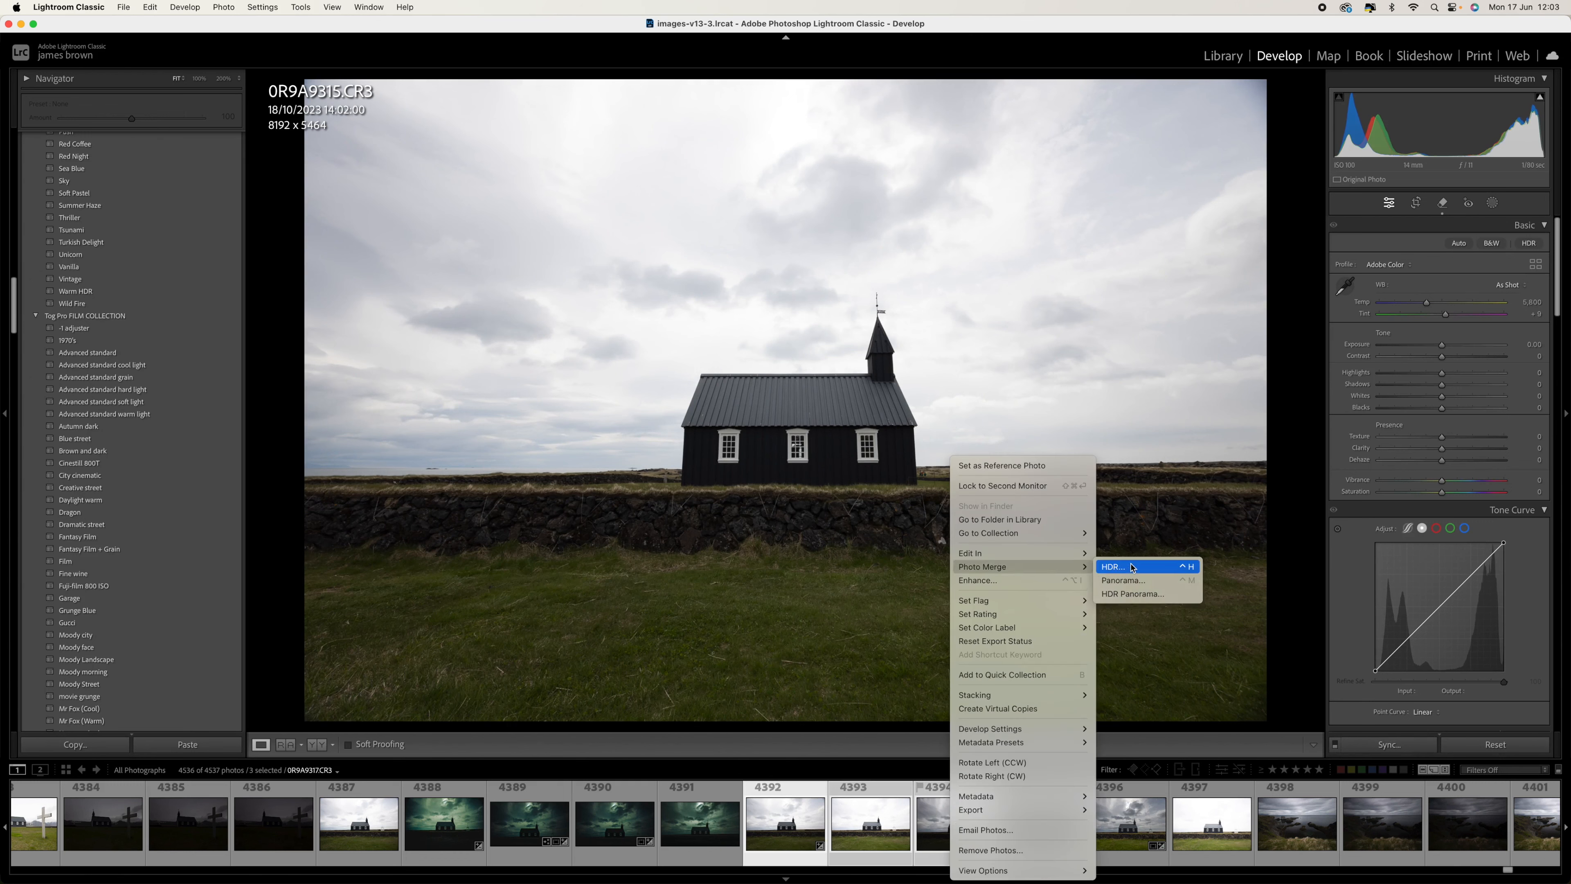
click(1148, 752)
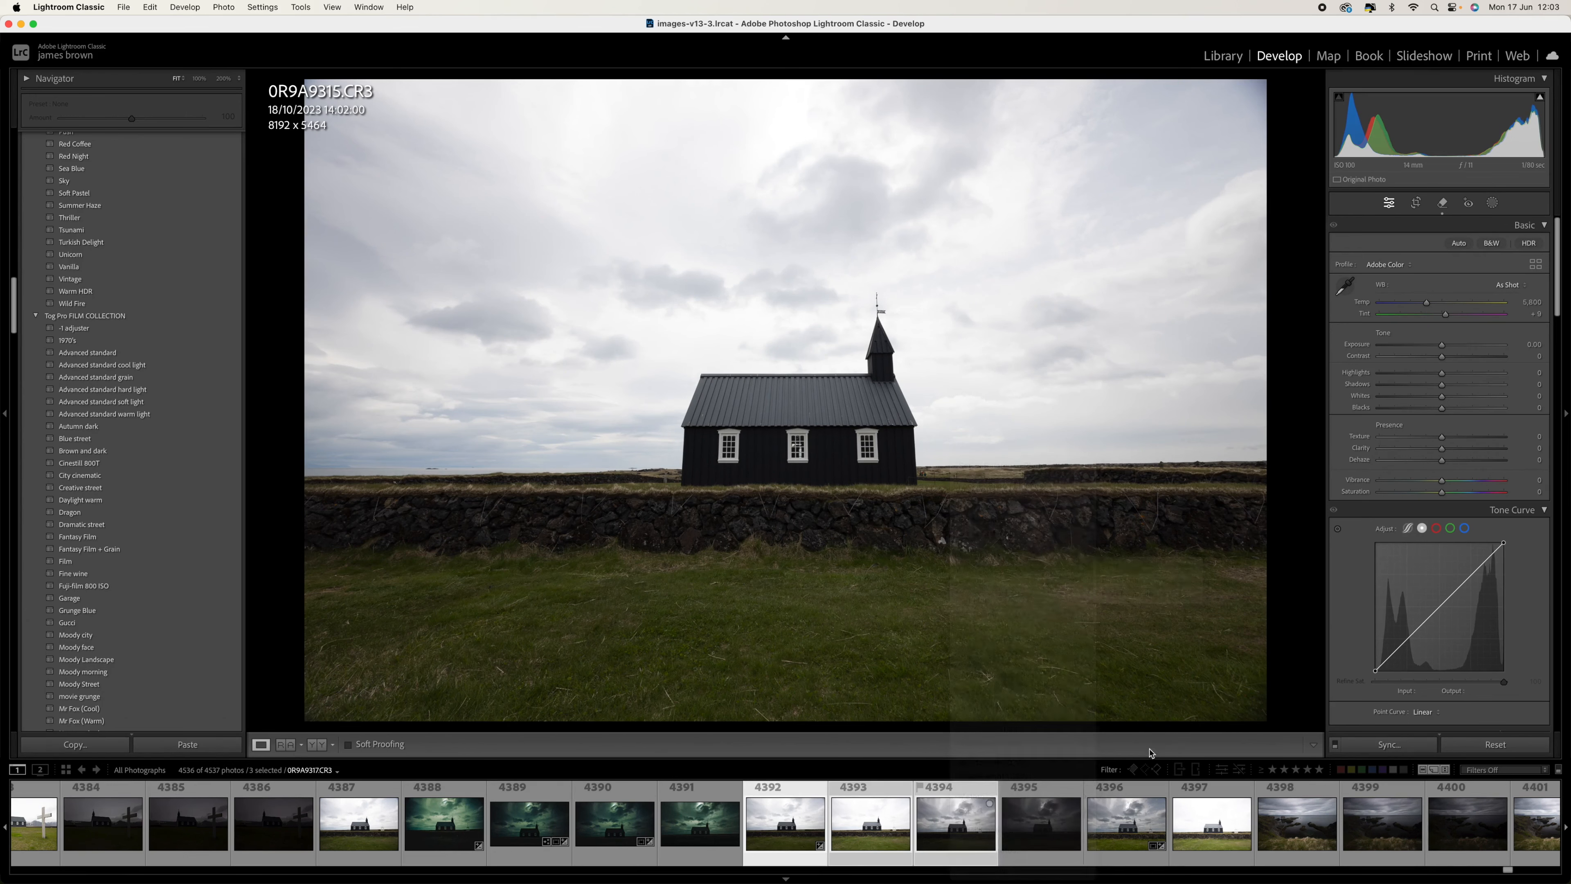
click(1123, 837)
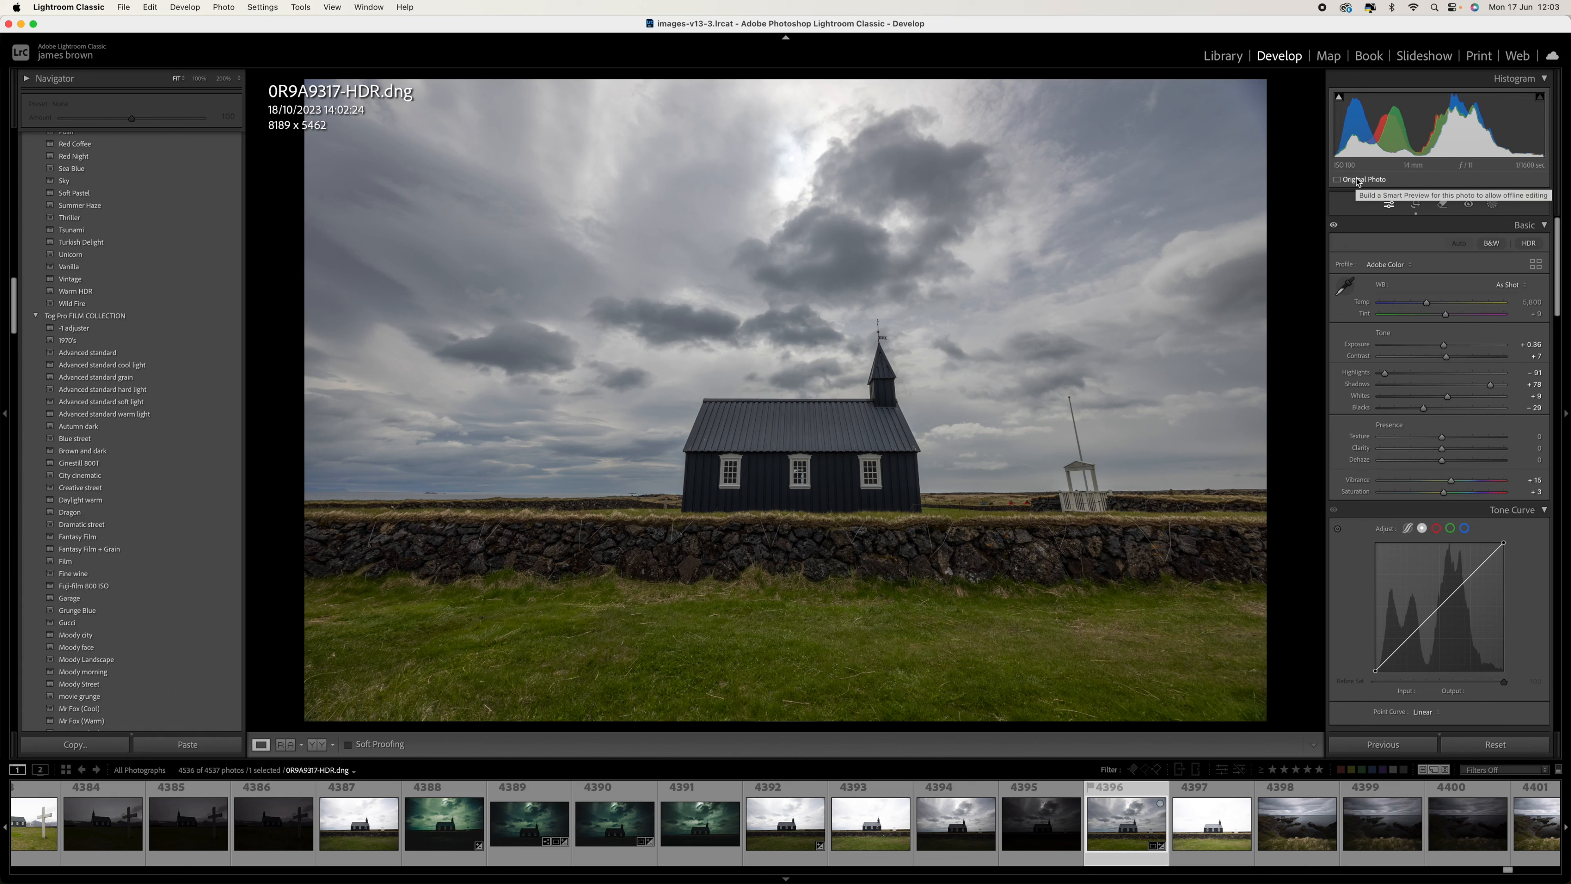
Step: Remove the white gate and its leaning pole to the right of the church with Generative AI Remove at brush size 12
click(1493, 204)
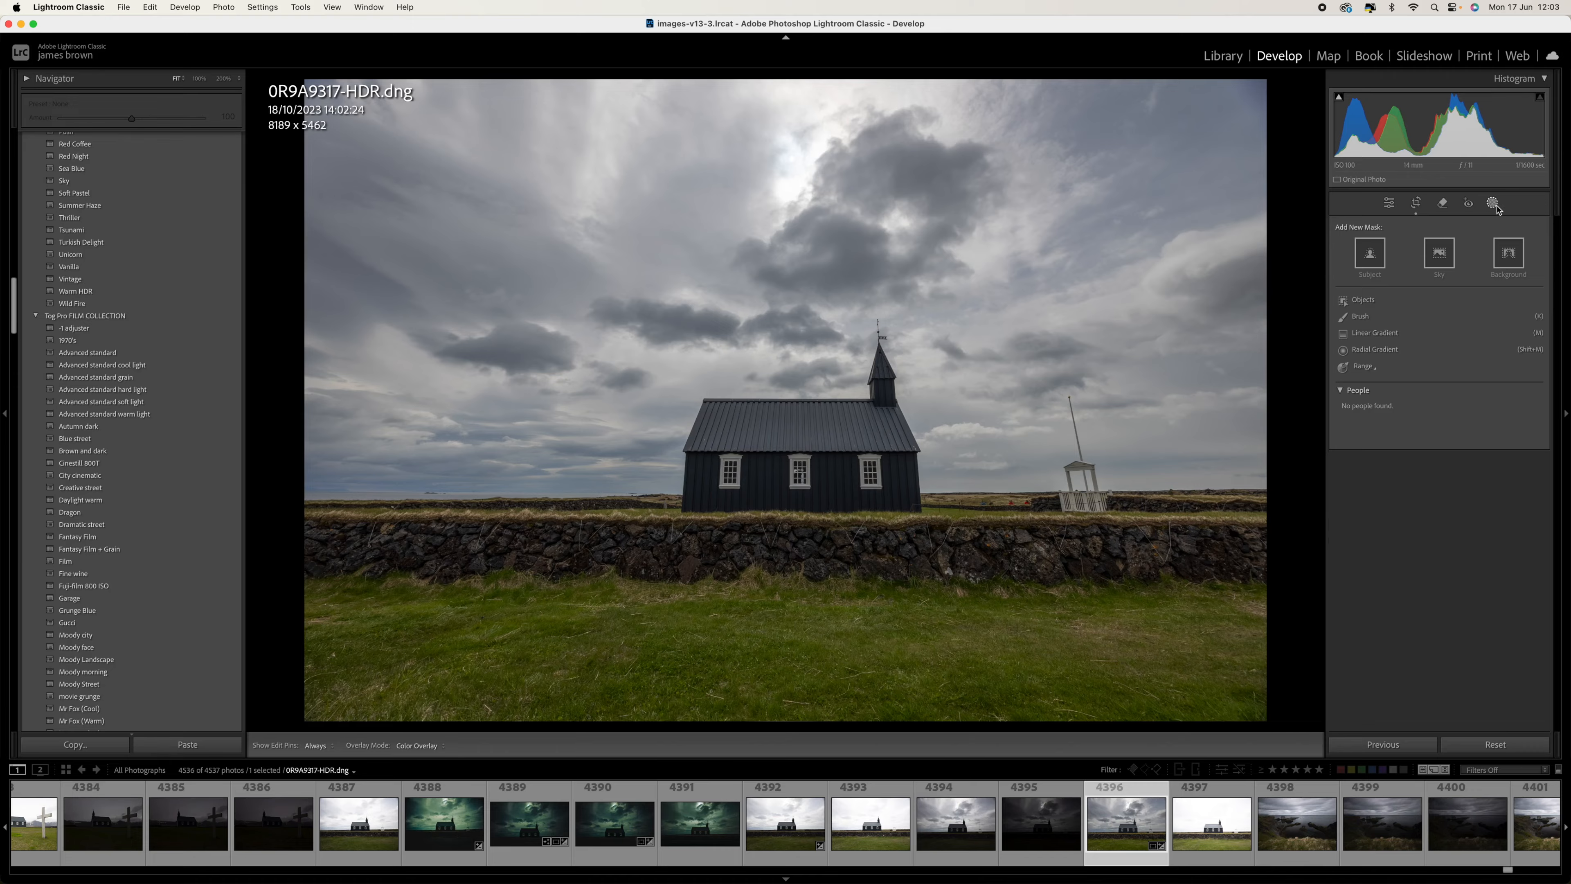
key(super+equal)
key(super+equal)
drag(1231, 351, 688, 385)
key(super+equal)
drag(1165, 529, 863, 498)
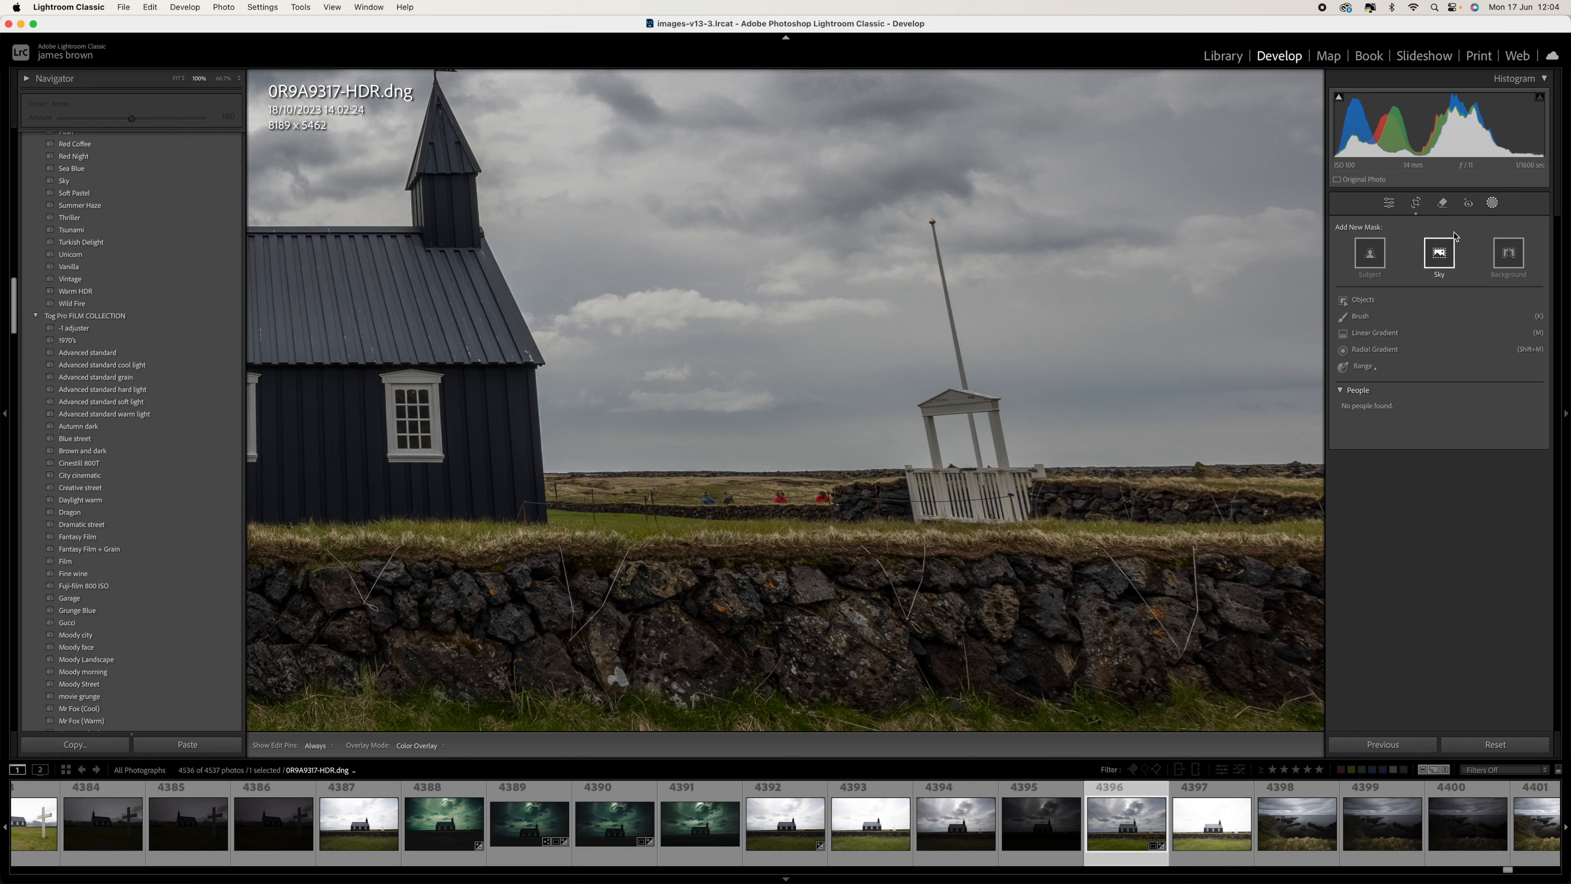
click(1444, 204)
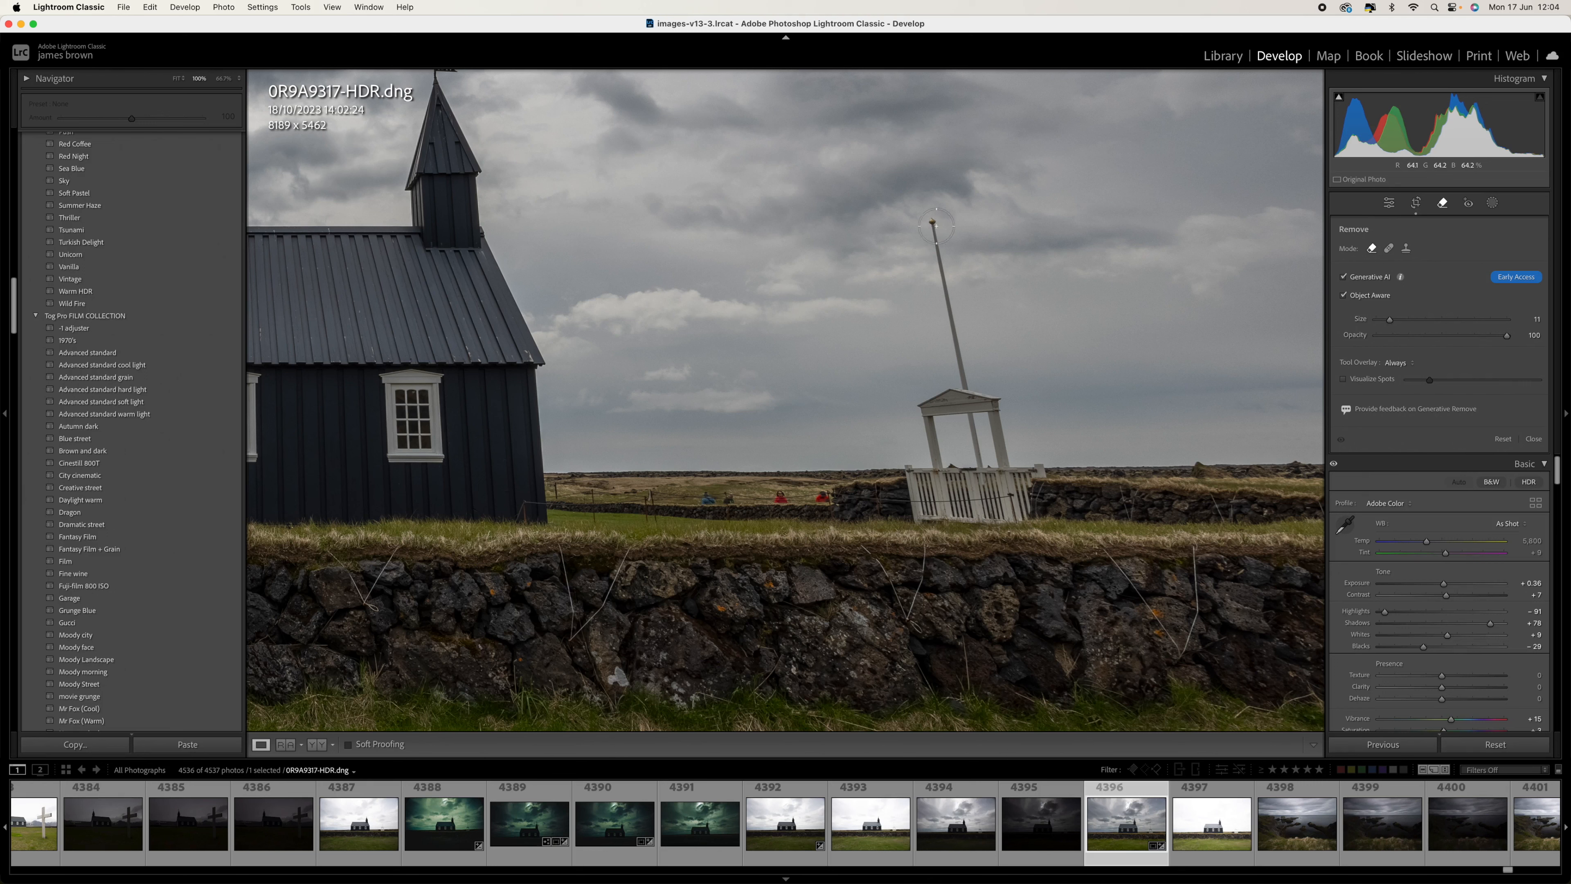
drag(931, 221, 935, 248)
mouse_move(989, 405)
mouse_down()
mouse_move(925, 406)
mouse_move(936, 466)
mouse_move(906, 472)
mouse_move(918, 506)
mouse_move(1014, 510)
mouse_move(1035, 475)
mouse_move(1018, 475)
mouse_move(990, 411)
mouse_move(985, 483)
mouse_move(939, 492)
mouse_move(958, 423)
mouse_up()
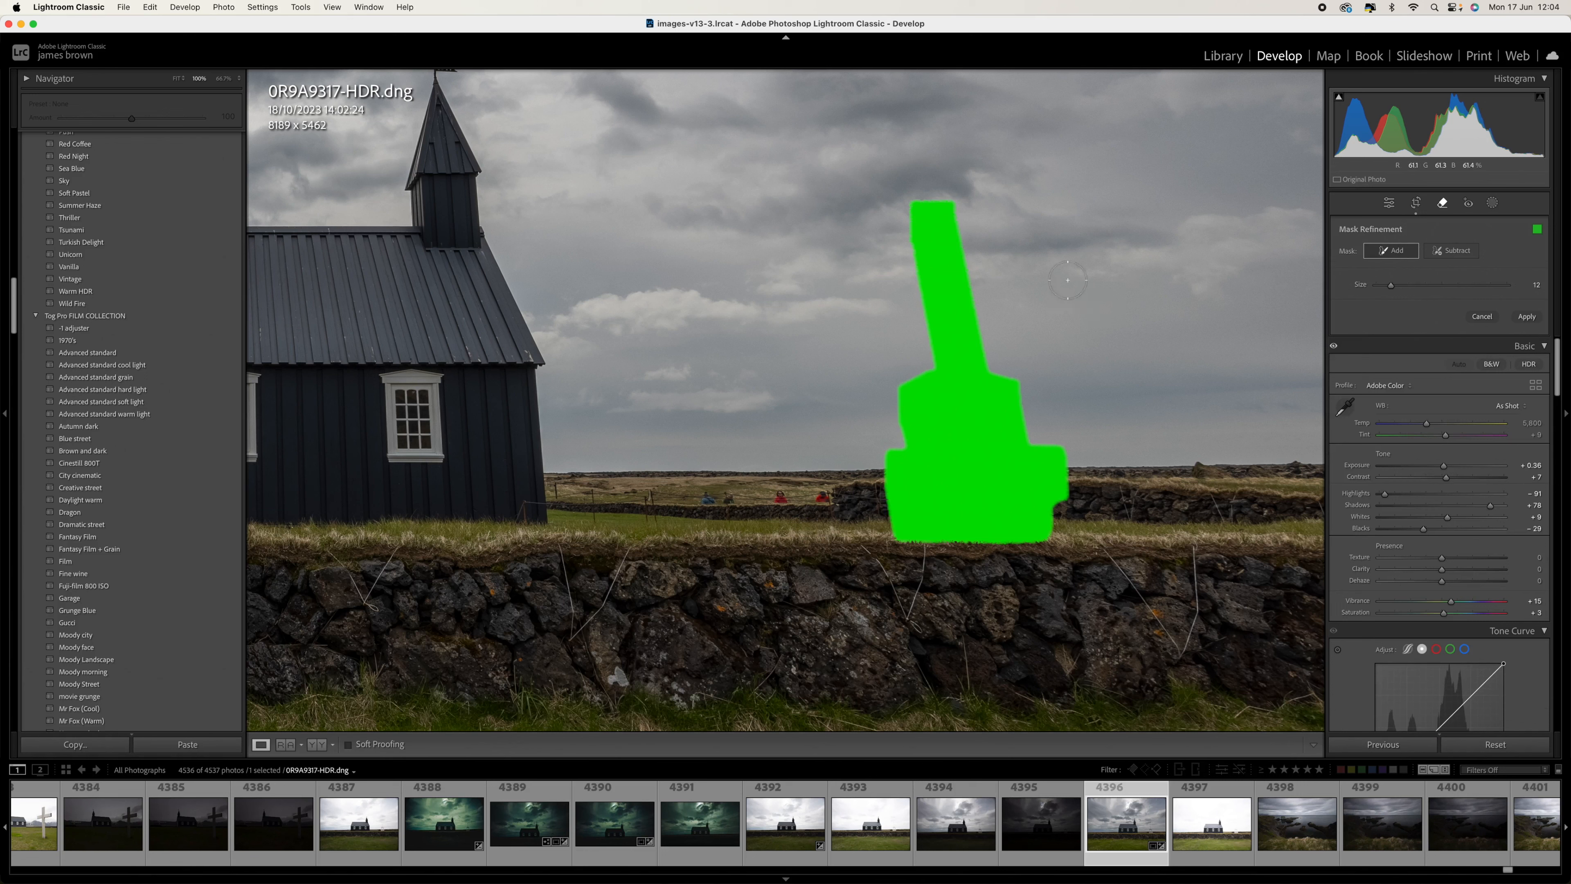
click(1536, 318)
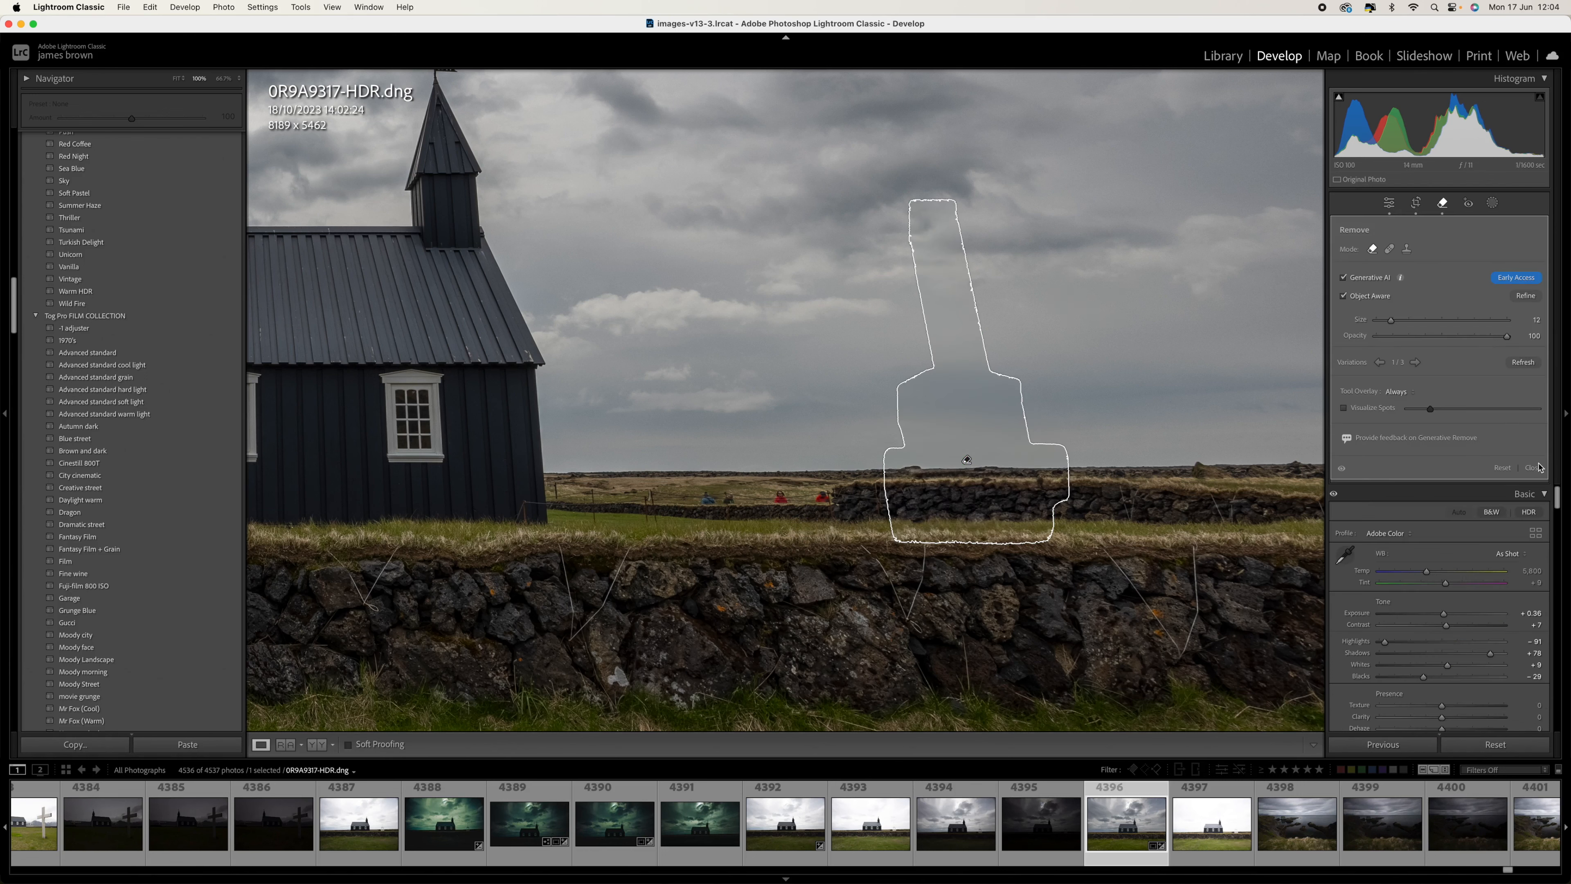
click(1534, 468)
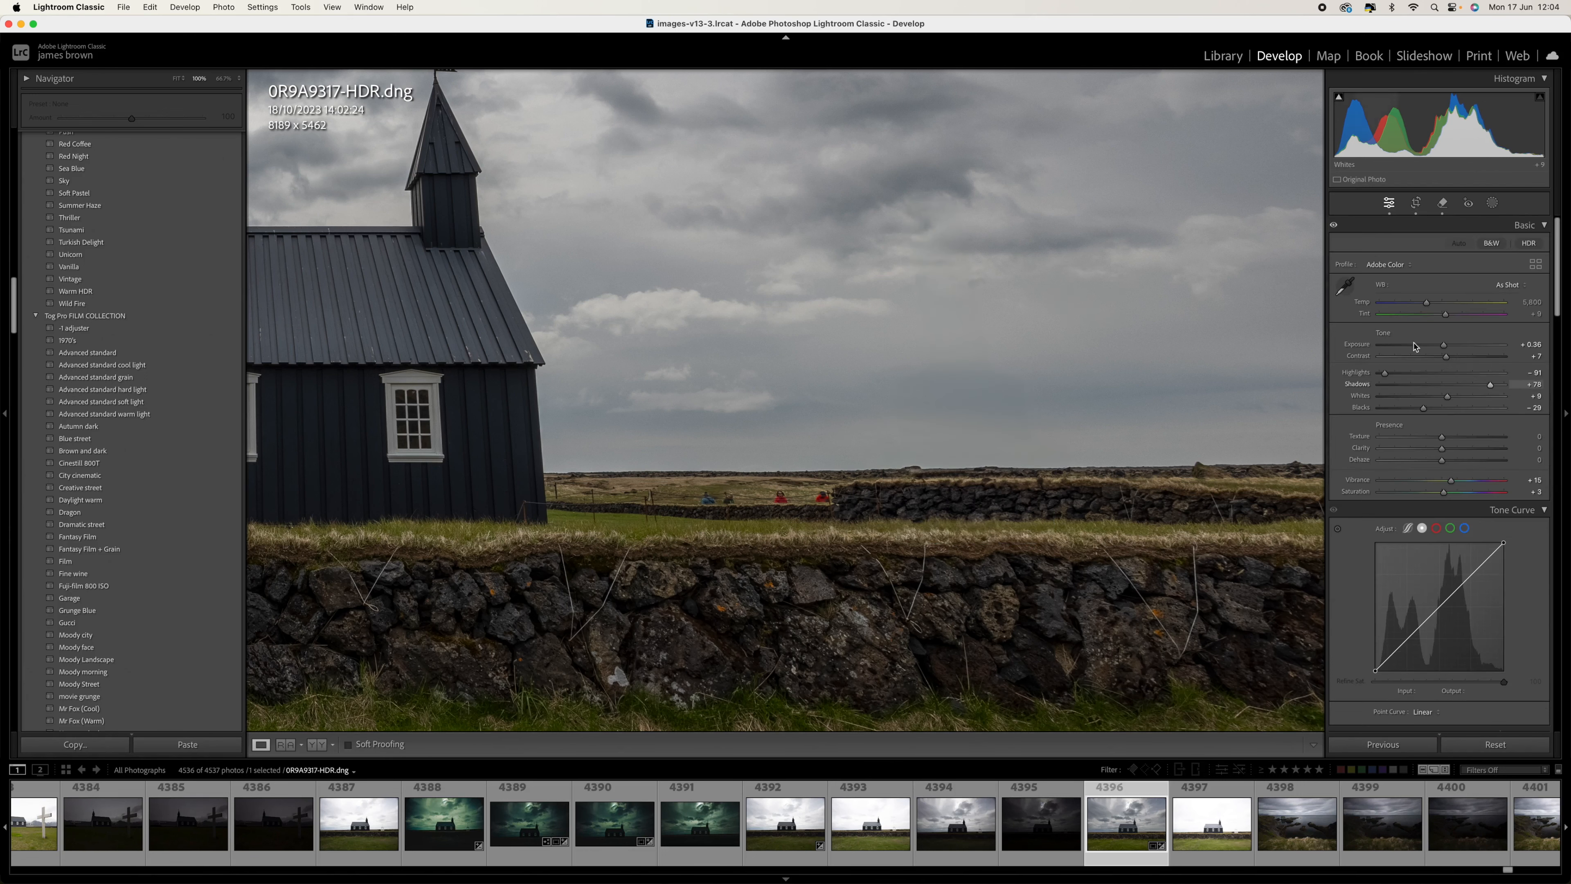
Step: Mark the four distant people behind the low stone wall, right of the church, with the generative Remove brush at size 10
click(1494, 204)
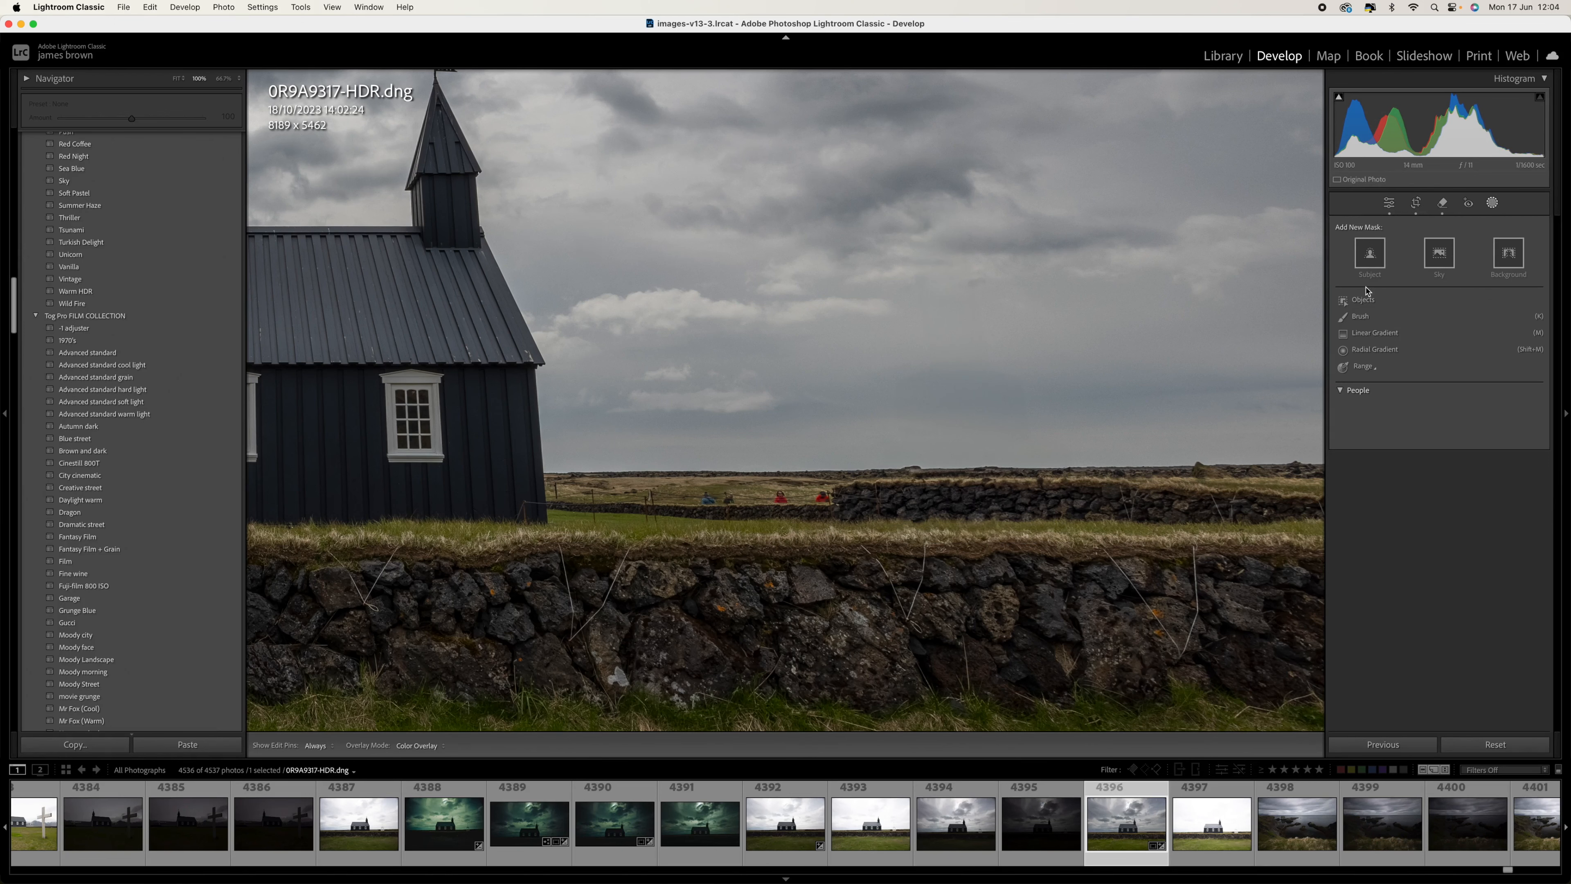
click(1442, 204)
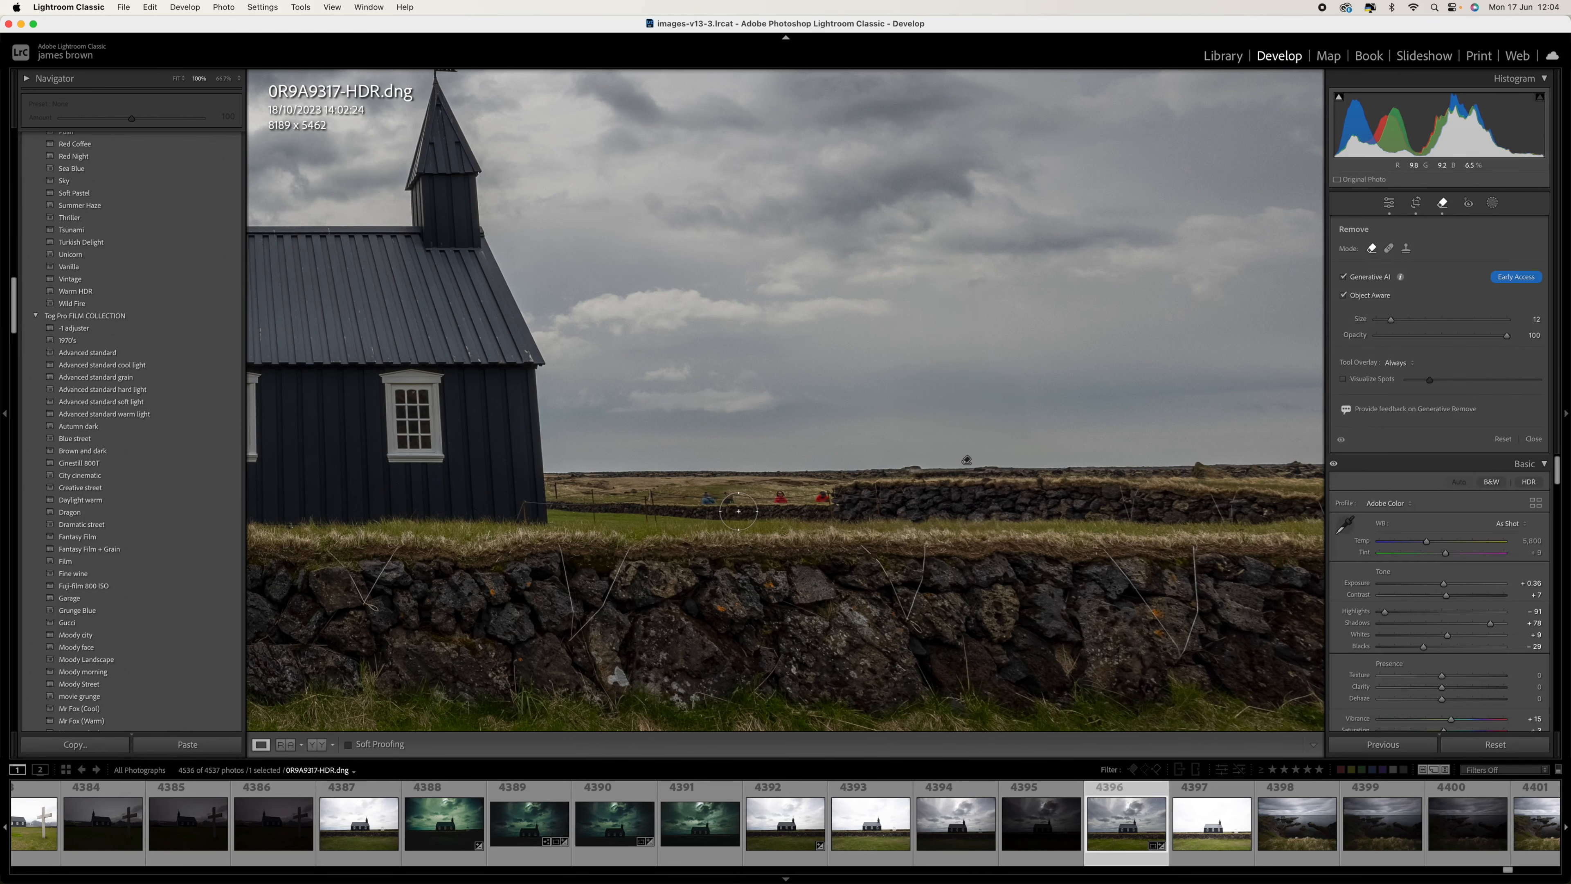
key(super+equal)
key(super+equal)
drag(832, 562, 880, 396)
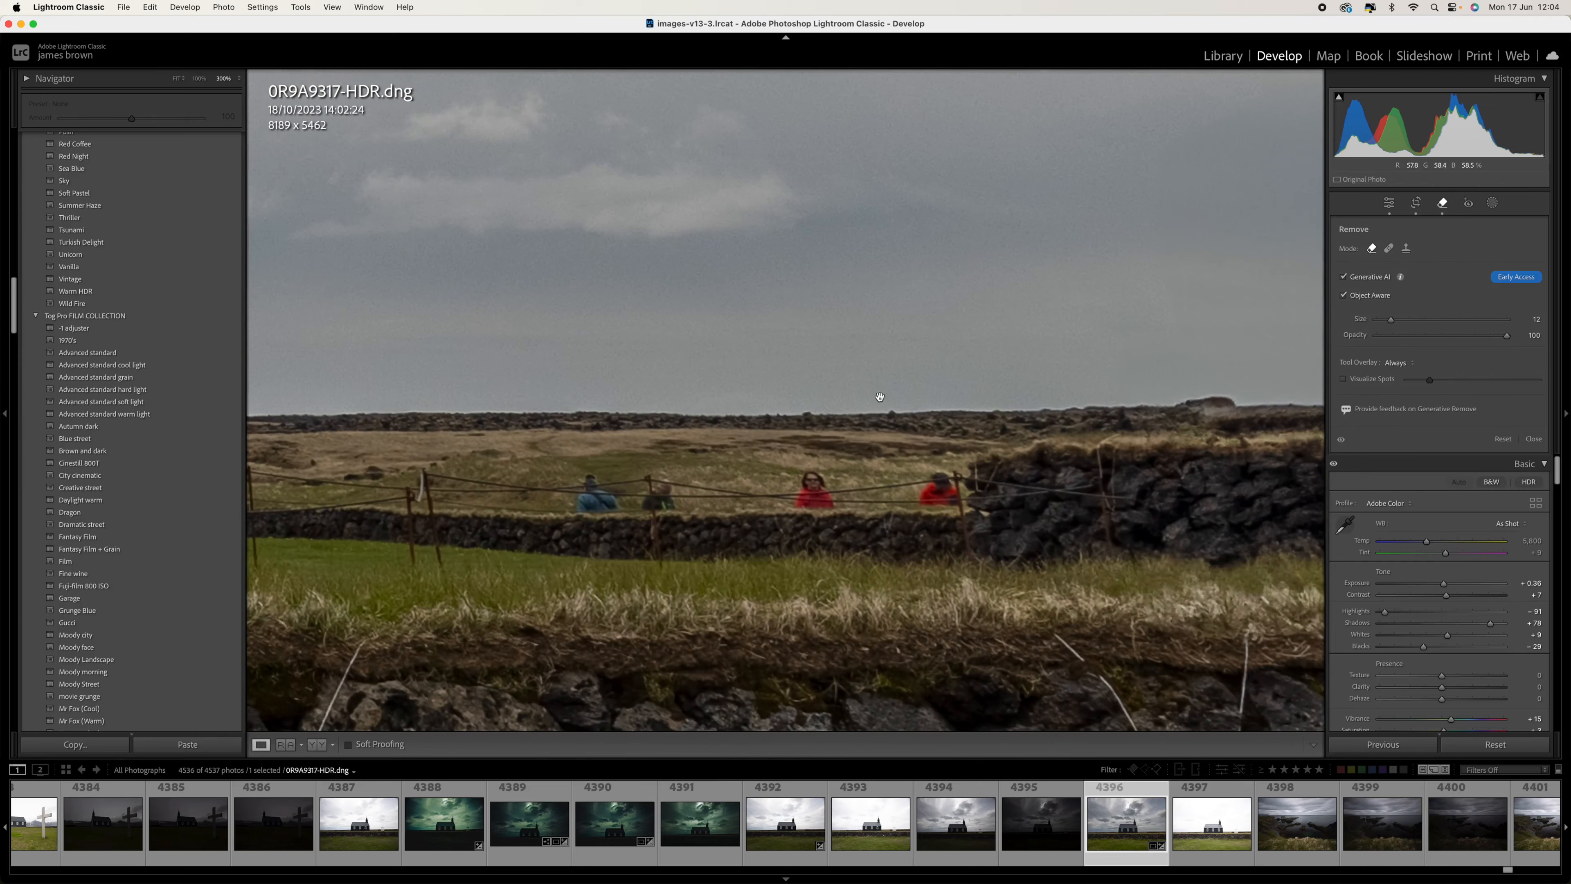
key(bracketleft)
key(bracketleft)
drag(930, 499, 950, 496)
mouse_move(812, 497)
mouse_down()
mouse_move(816, 485)
mouse_move(827, 500)
mouse_up()
drag(663, 491, 655, 500)
drag(585, 498, 605, 502)
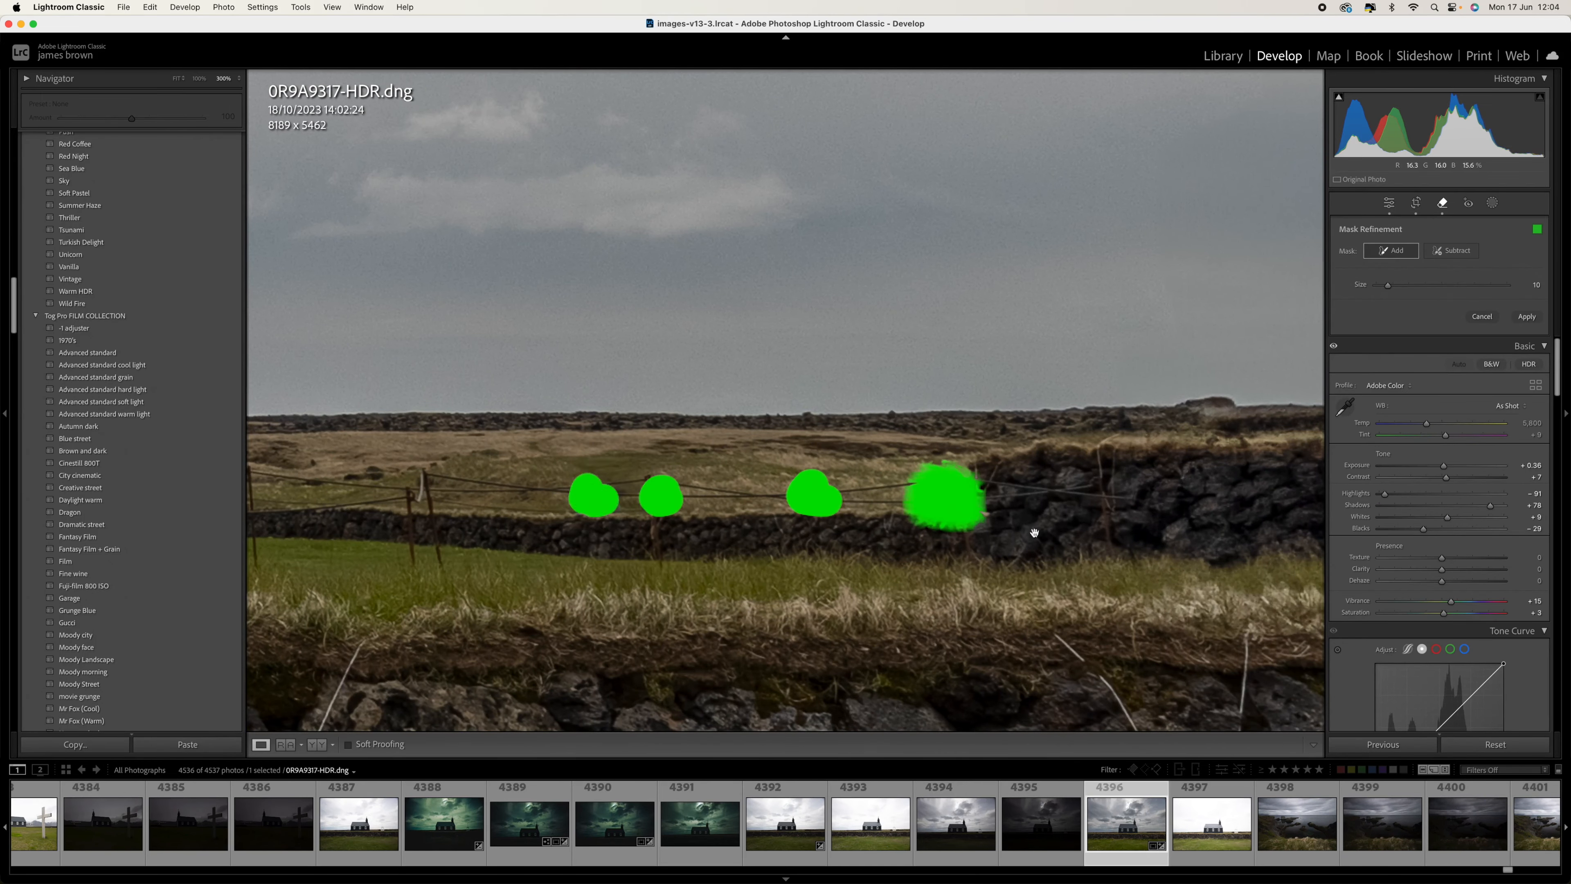
Step: Scan the background toward the church and apply the generative removal to the marked people
mouse_move(1120, 507)
mouse_down()
mouse_move(488, 546)
mouse_move(625, 495)
mouse_move(443, 473)
mouse_up()
drag(1169, 478, 1361, 407)
drag(842, 411, 1104, 415)
drag(672, 411, 1030, 411)
drag(772, 406, 1565, 406)
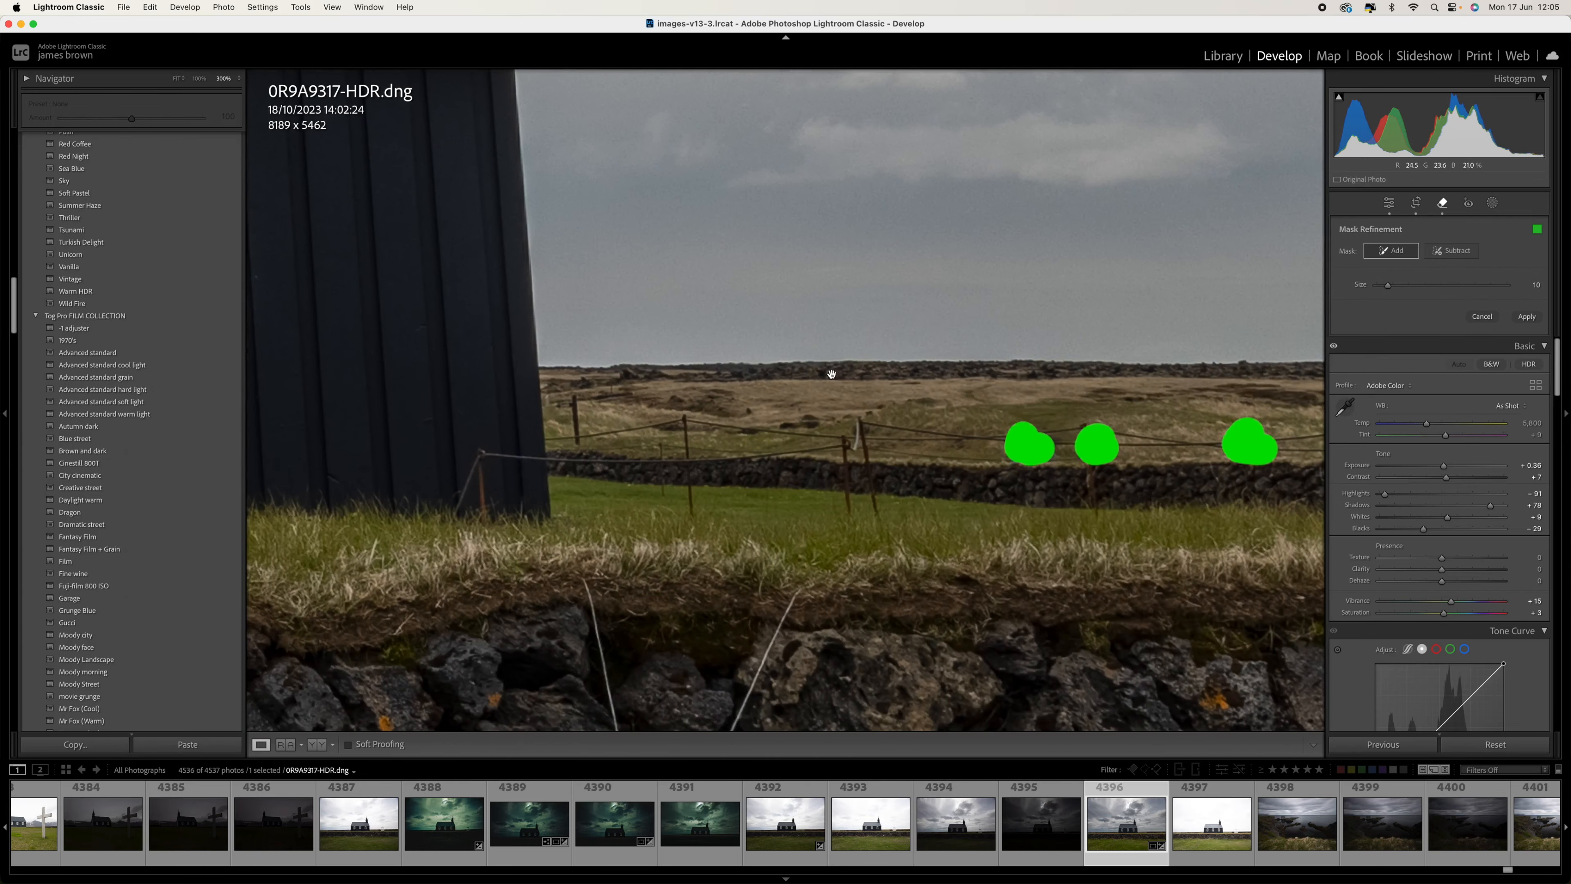
click(1539, 319)
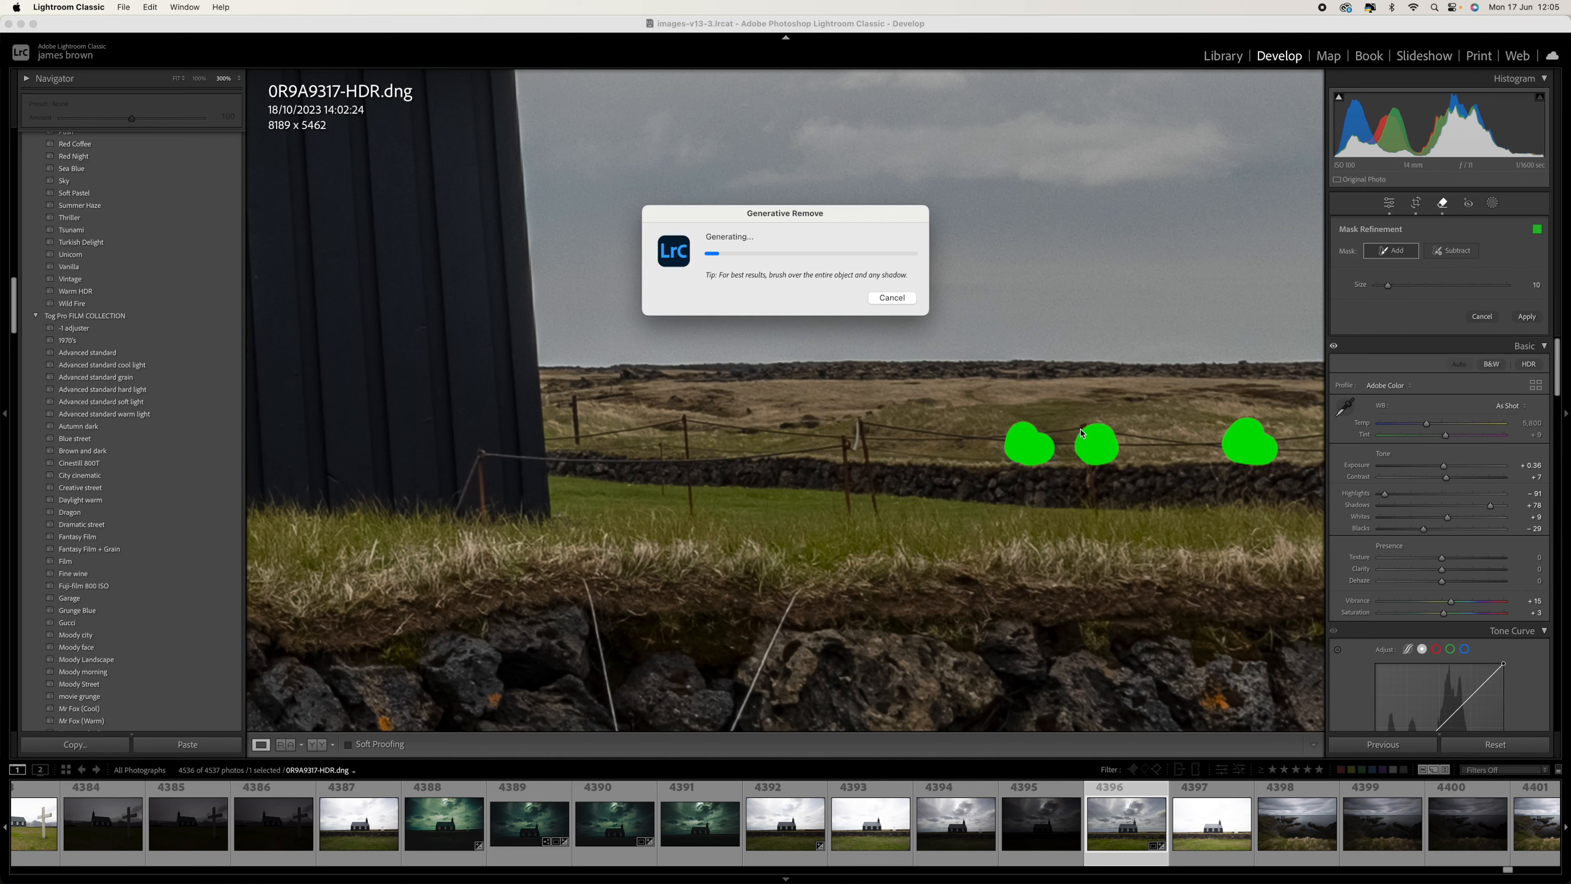
Step: Mark the small dark island on the sea horizon, far left of the church, with the Remove brush at size 7
drag(1192, 467, 1273, 356)
drag(671, 362, 1389, 495)
drag(778, 461, 1265, 538)
drag(627, 523, 1296, 468)
drag(821, 472, 1351, 443)
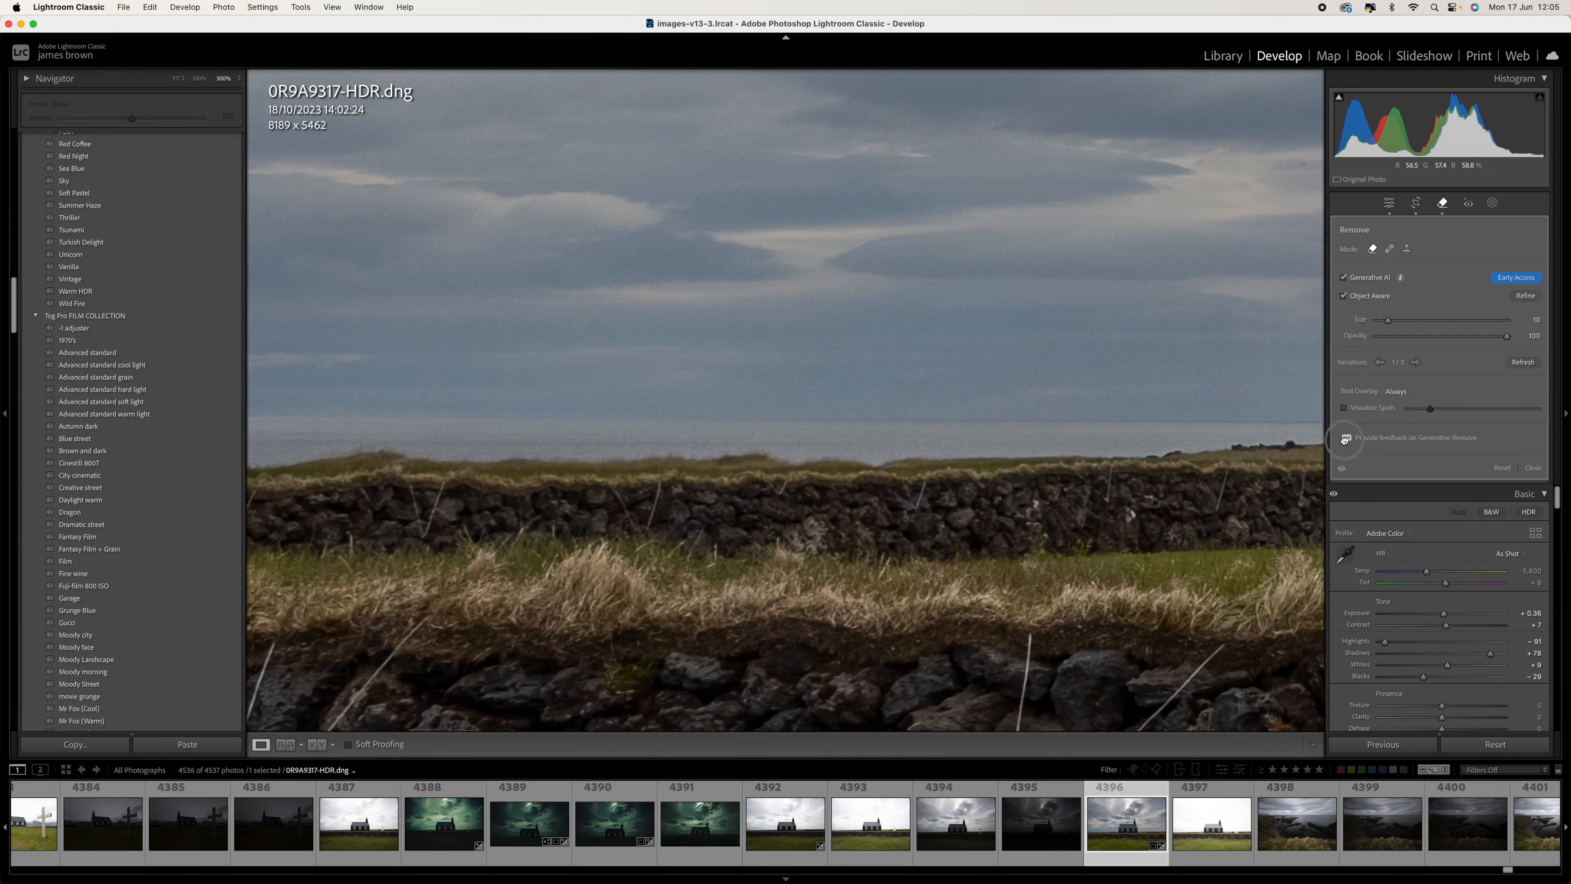
drag(804, 440, 1183, 431)
mouse_move(720, 424)
mouse_down()
mouse_move(1103, 426)
mouse_move(1019, 419)
mouse_up()
key([)
drag(872, 435, 1157, 433)
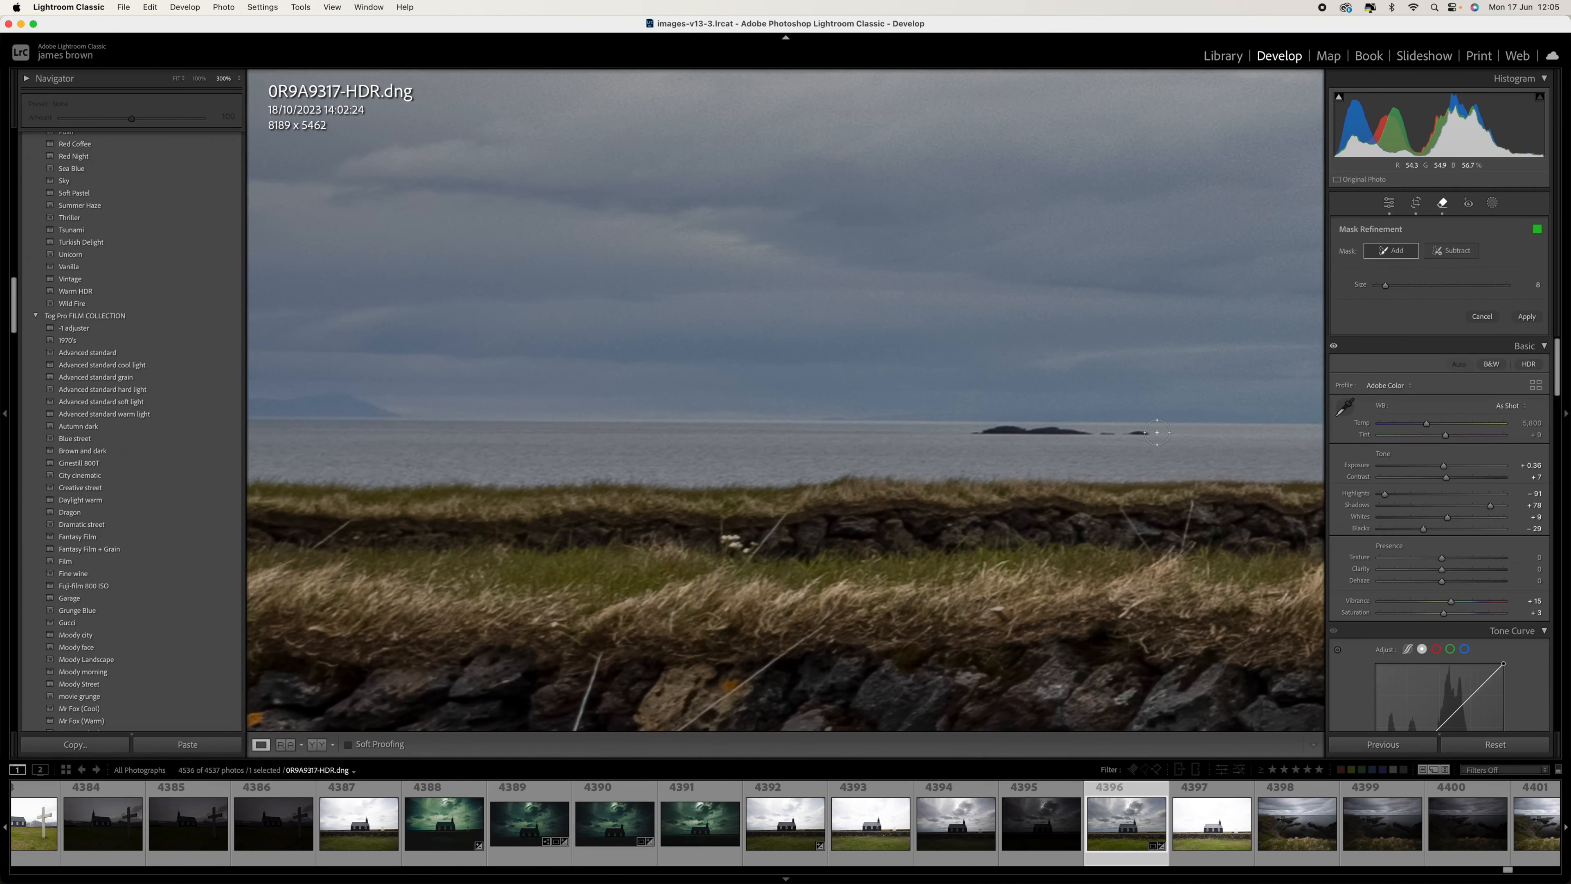
drag(1151, 433, 975, 431)
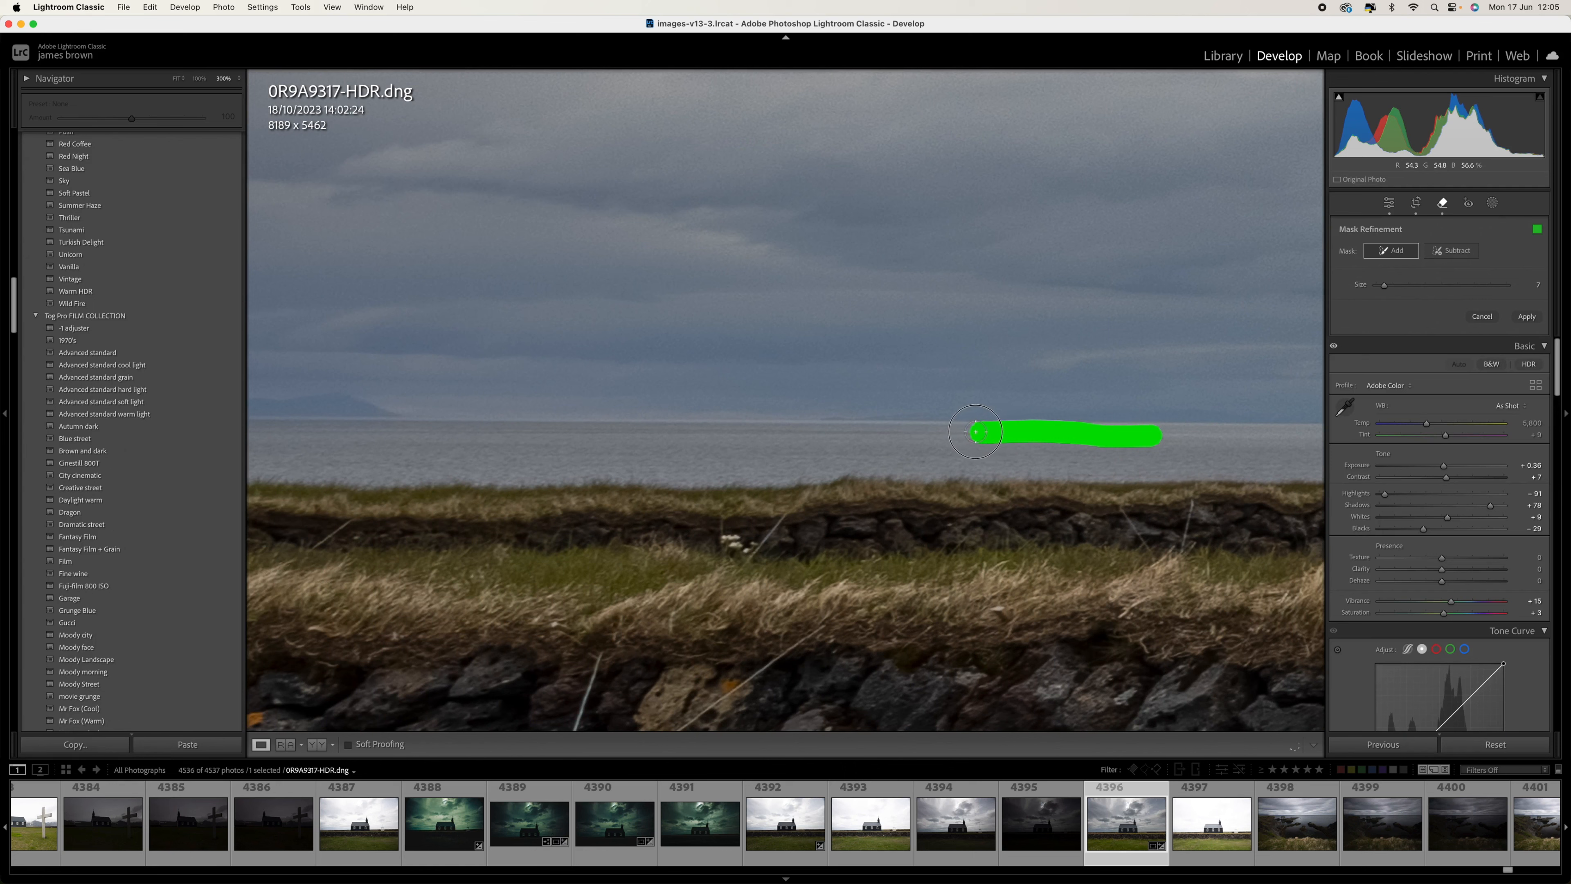
Step: Mark the second islet on the horizon nearer the church, apply the generative removal, and close the Remove tool
drag(1214, 405, 636, 394)
mouse_move(1095, 348)
mouse_down()
mouse_move(585, 340)
mouse_move(681, 319)
mouse_up()
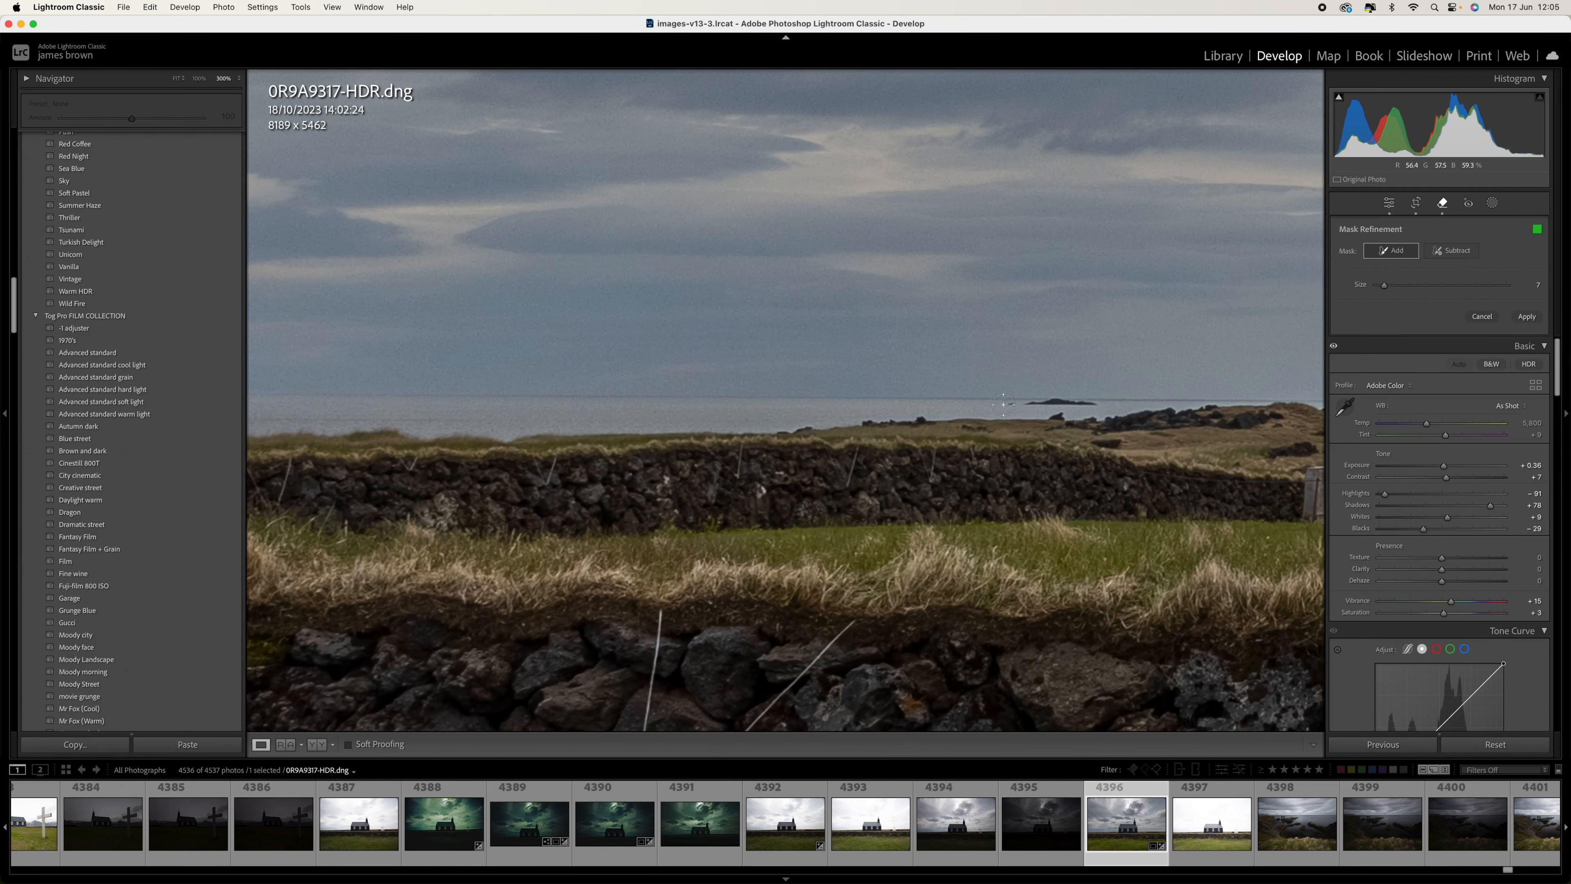
click(1011, 406)
drag(1030, 405, 1095, 403)
click(1528, 317)
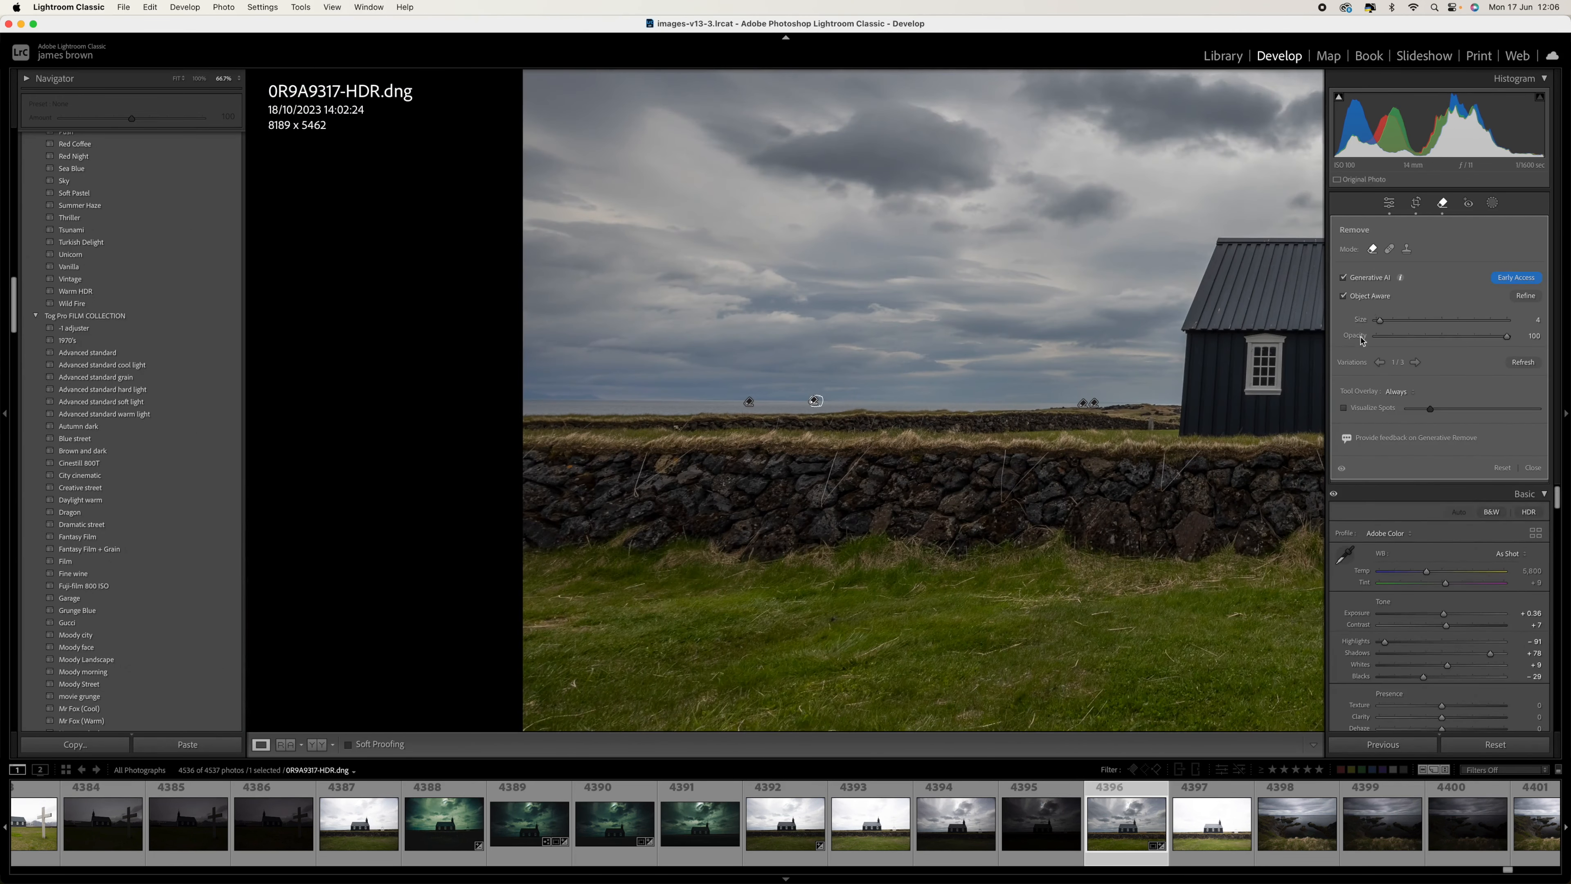
click(1533, 467)
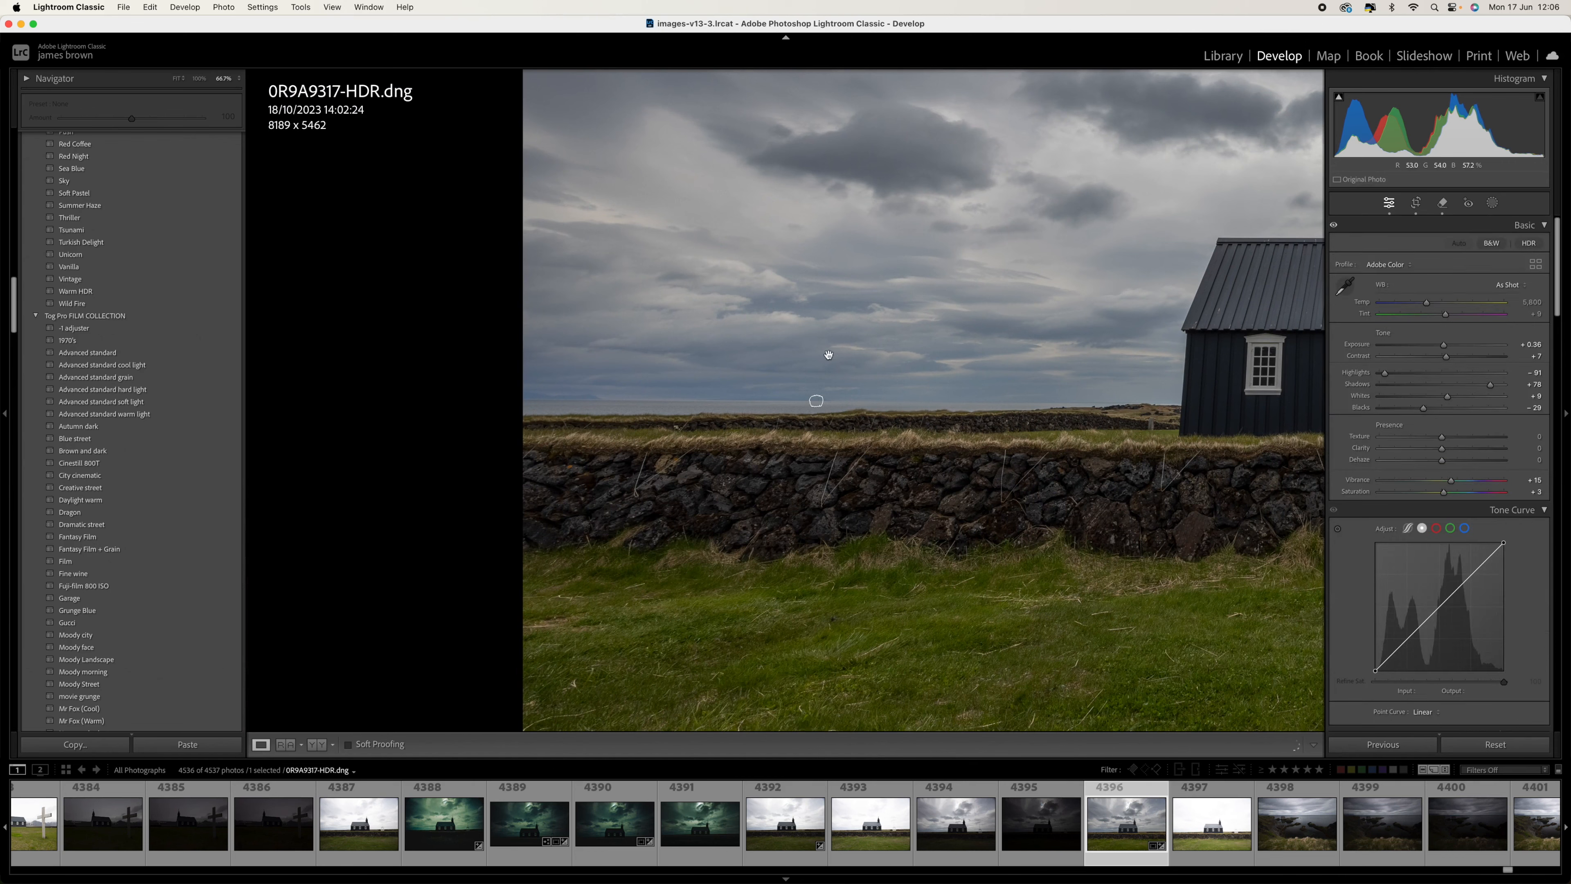
Step: Examine the horizon and the stone wall from left to right for remaining distractions
click(972, 410)
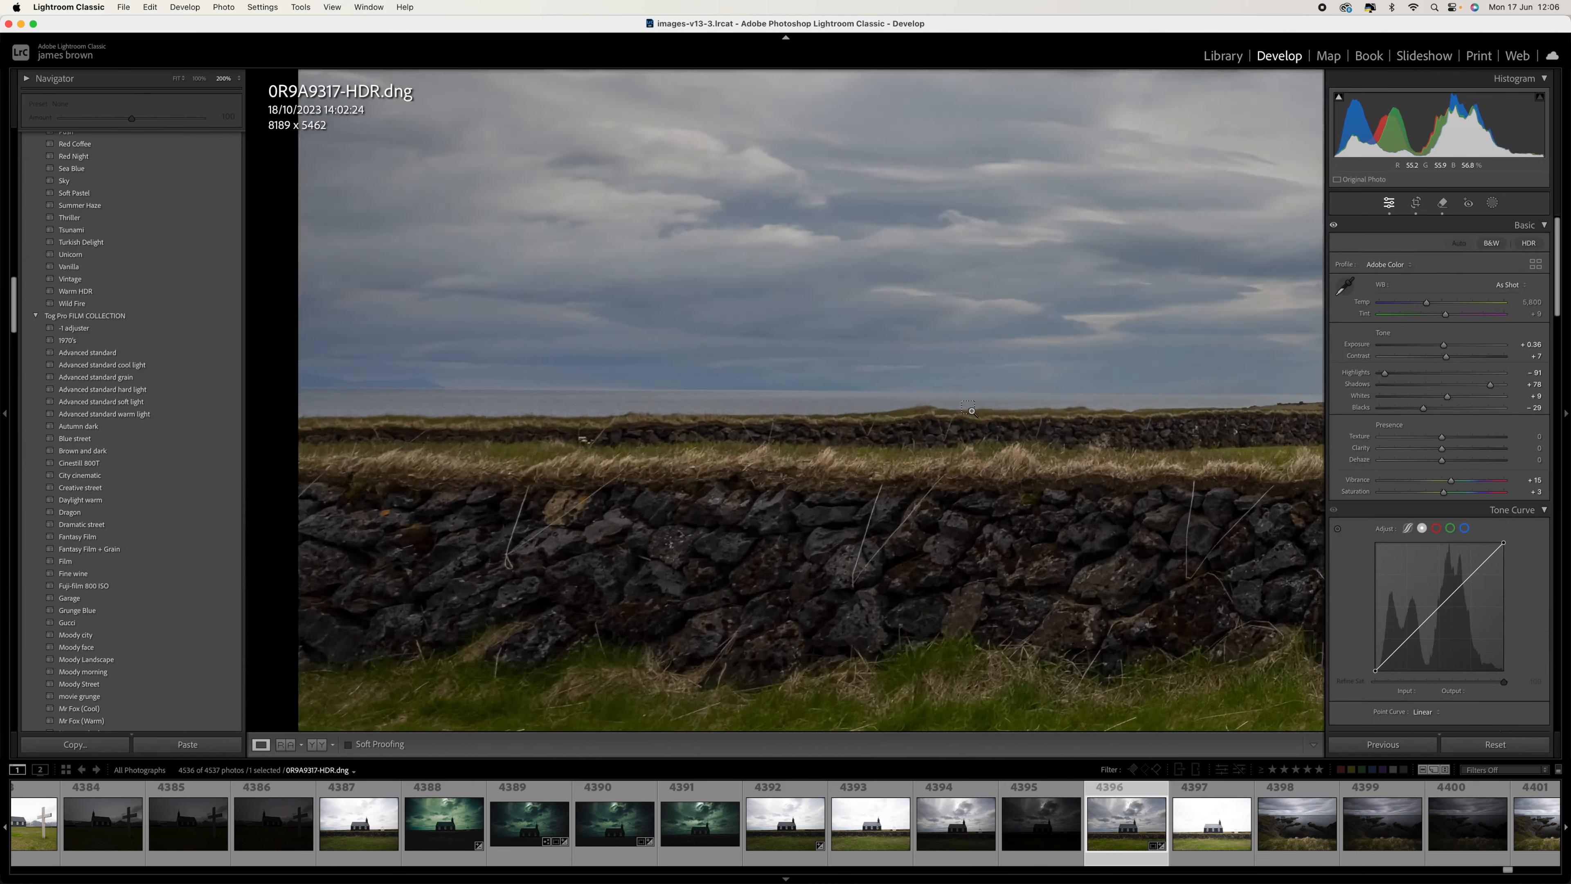
click(1112, 487)
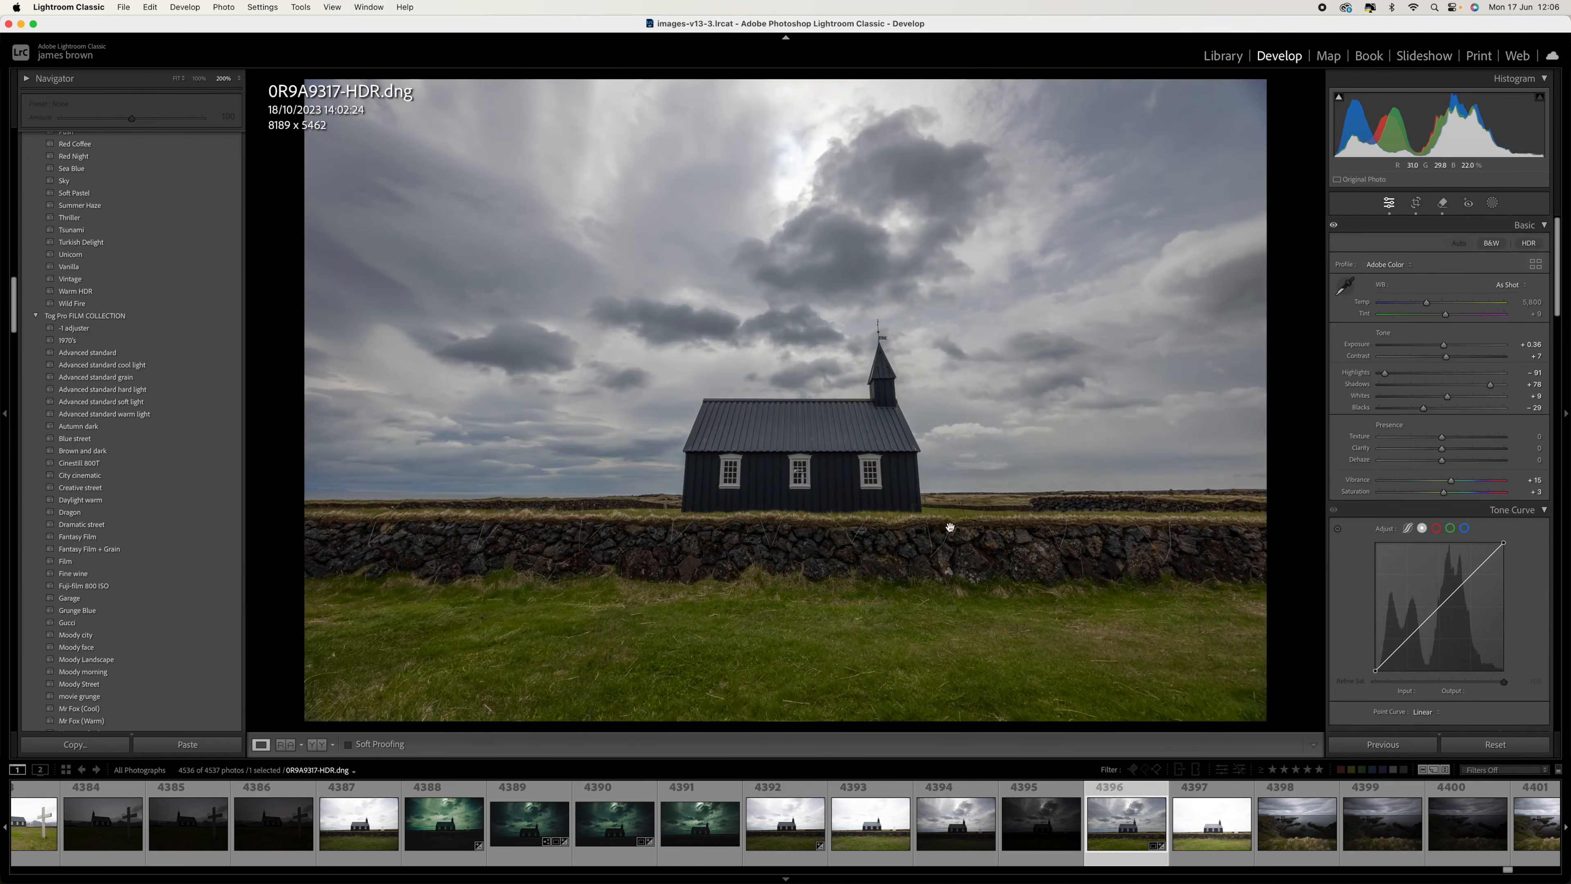
click(958, 522)
drag(941, 551, 731, 273)
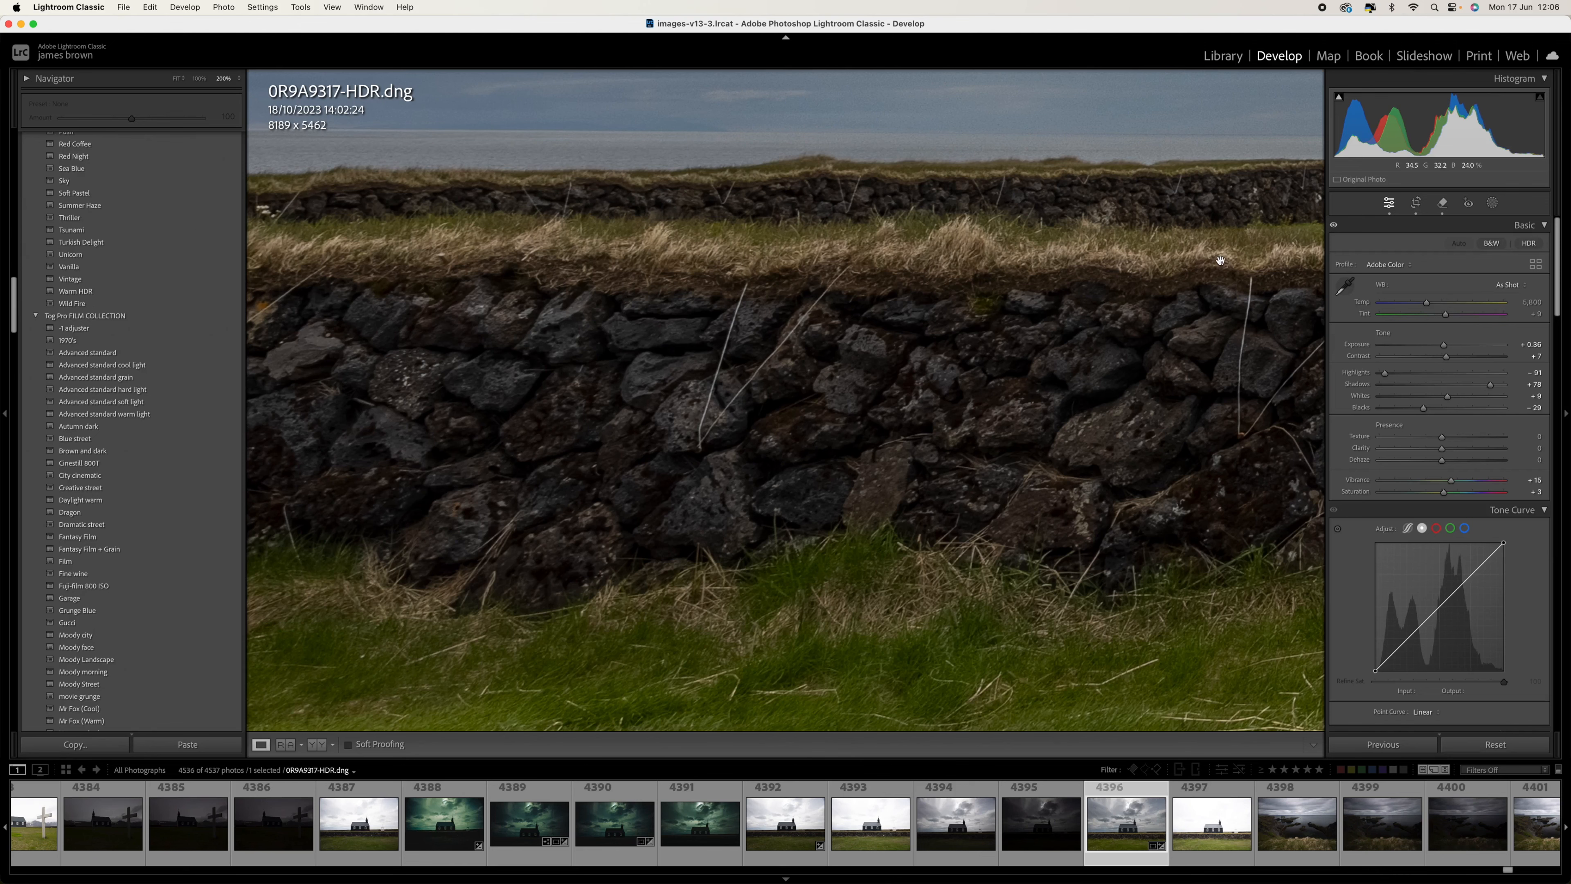
drag(1171, 320, 582, 295)
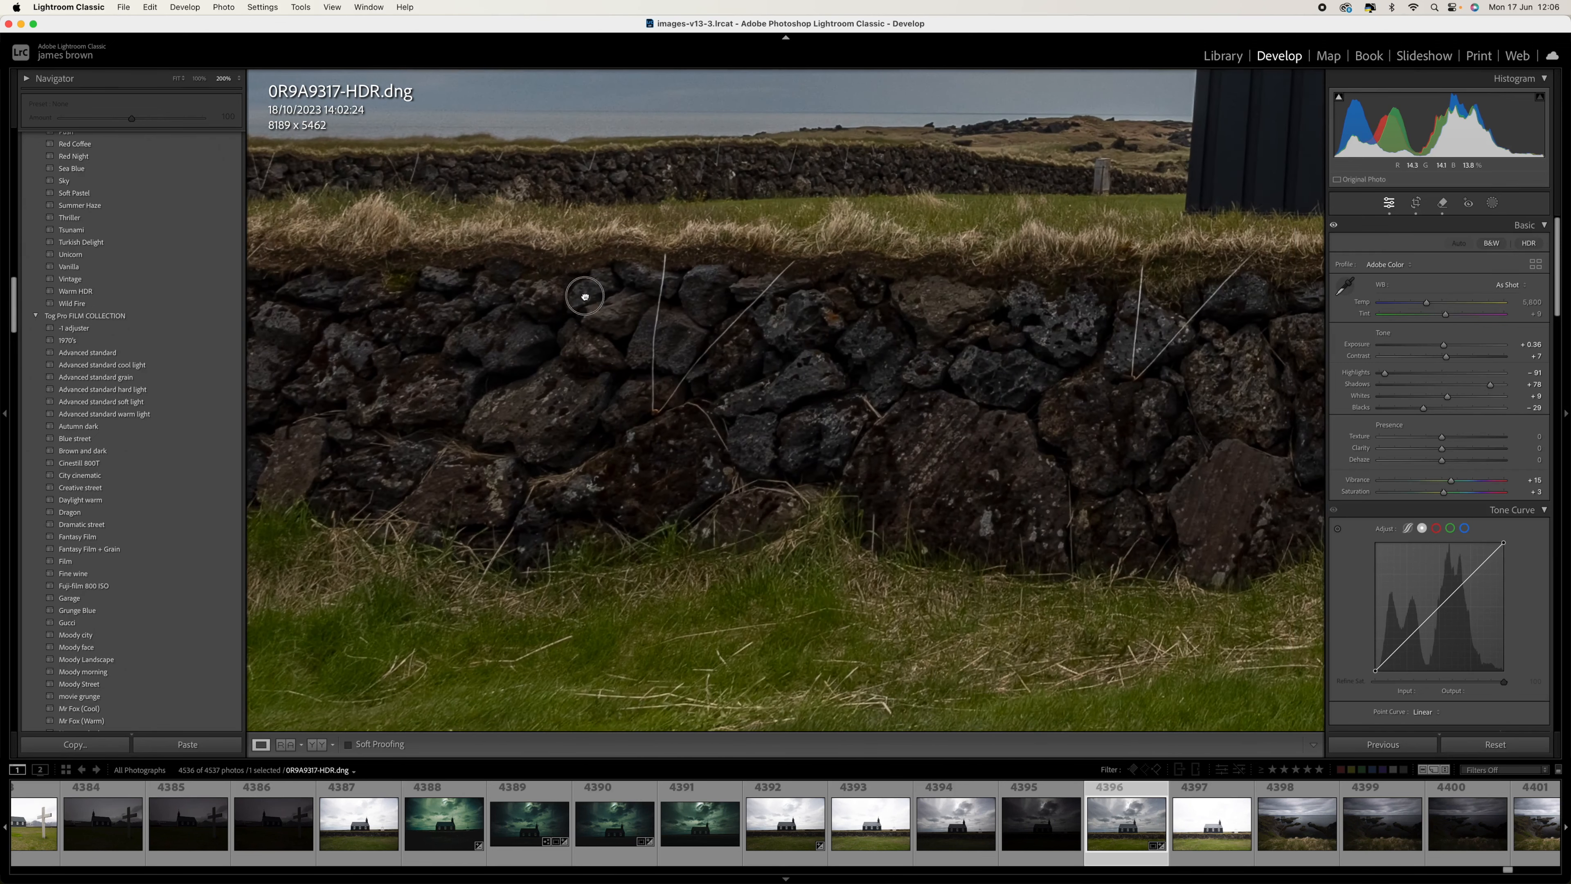
drag(1085, 302, 754, 358)
drag(1068, 346, 519, 396)
drag(1081, 409, 639, 423)
drag(1105, 440, 696, 407)
drag(1256, 411, 800, 397)
click(800, 396)
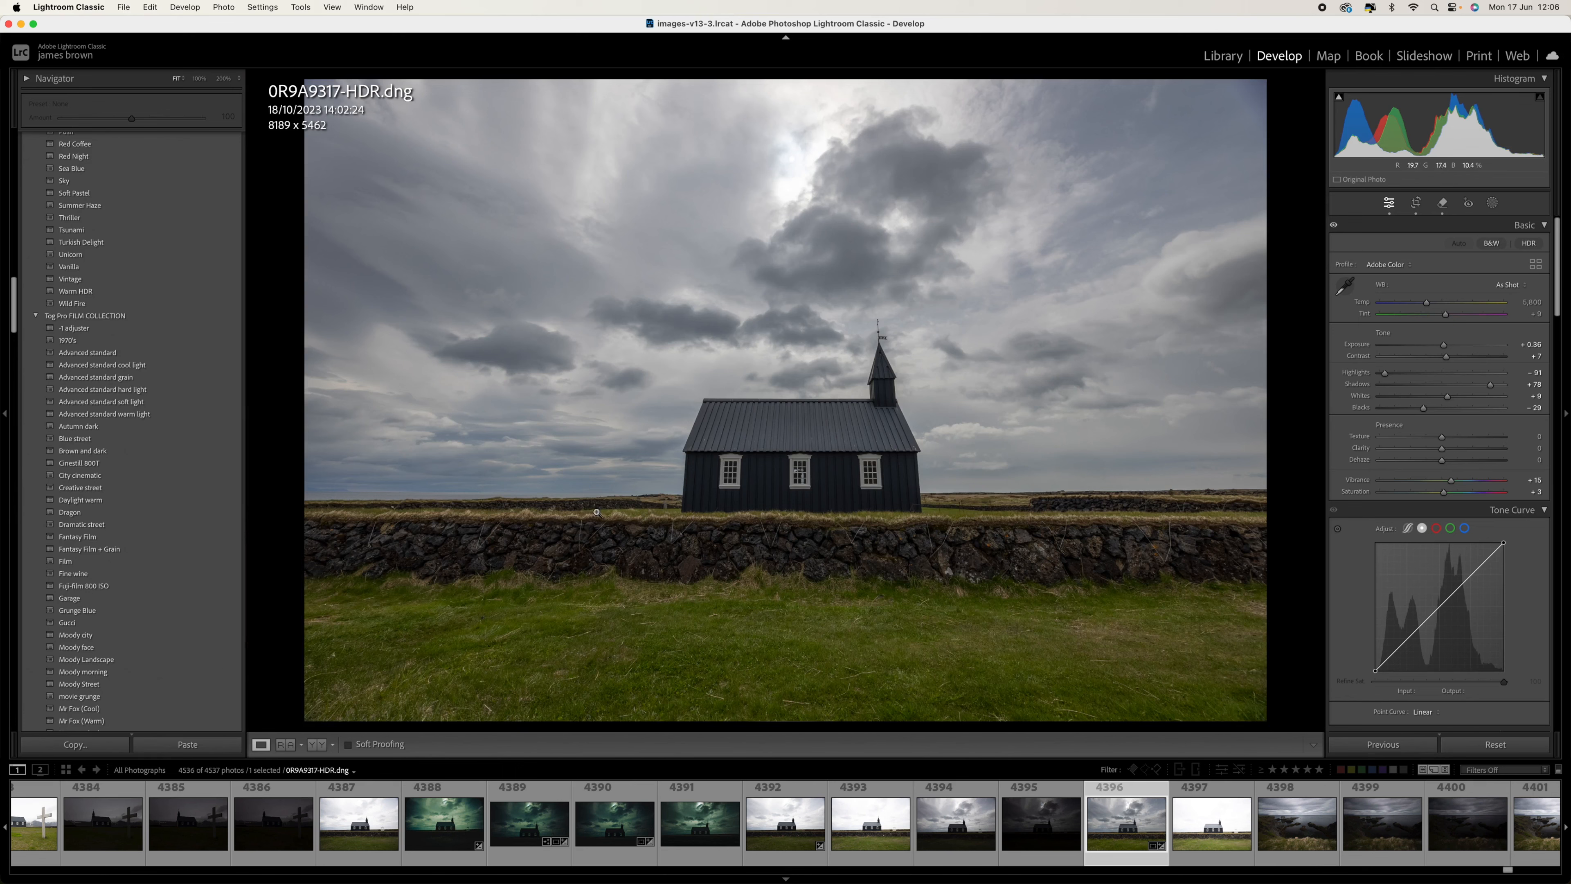
Step: Mark the diagonal wire at the far right end of the stone wall with the generative Remove brush at size 7
click(1031, 538)
drag(1168, 551, 590, 463)
drag(897, 403, 685, 380)
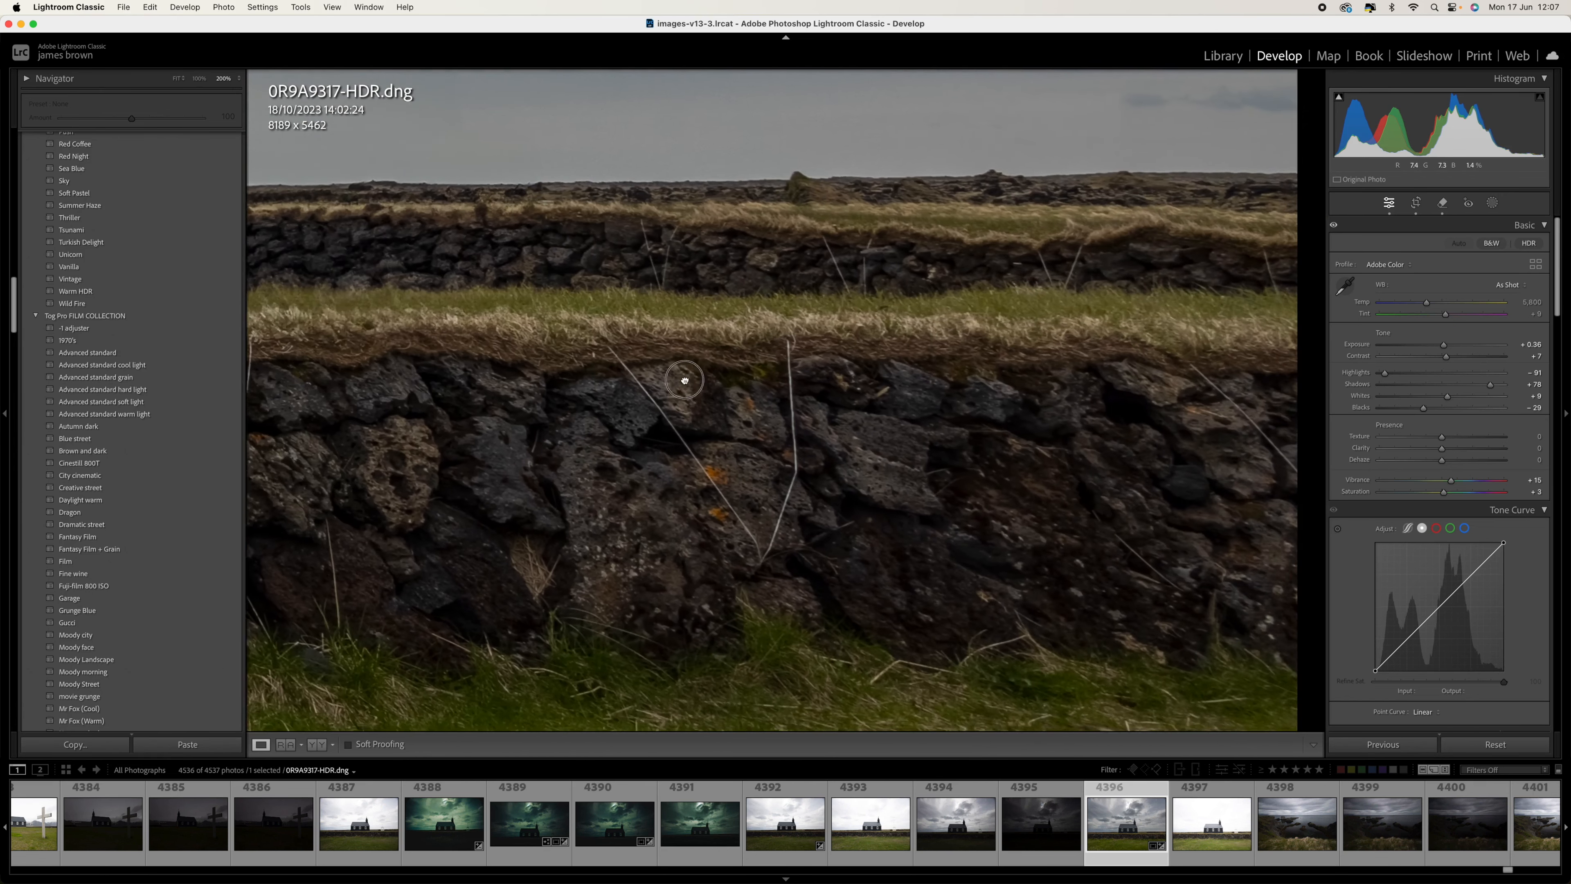
drag(1157, 381, 1049, 376)
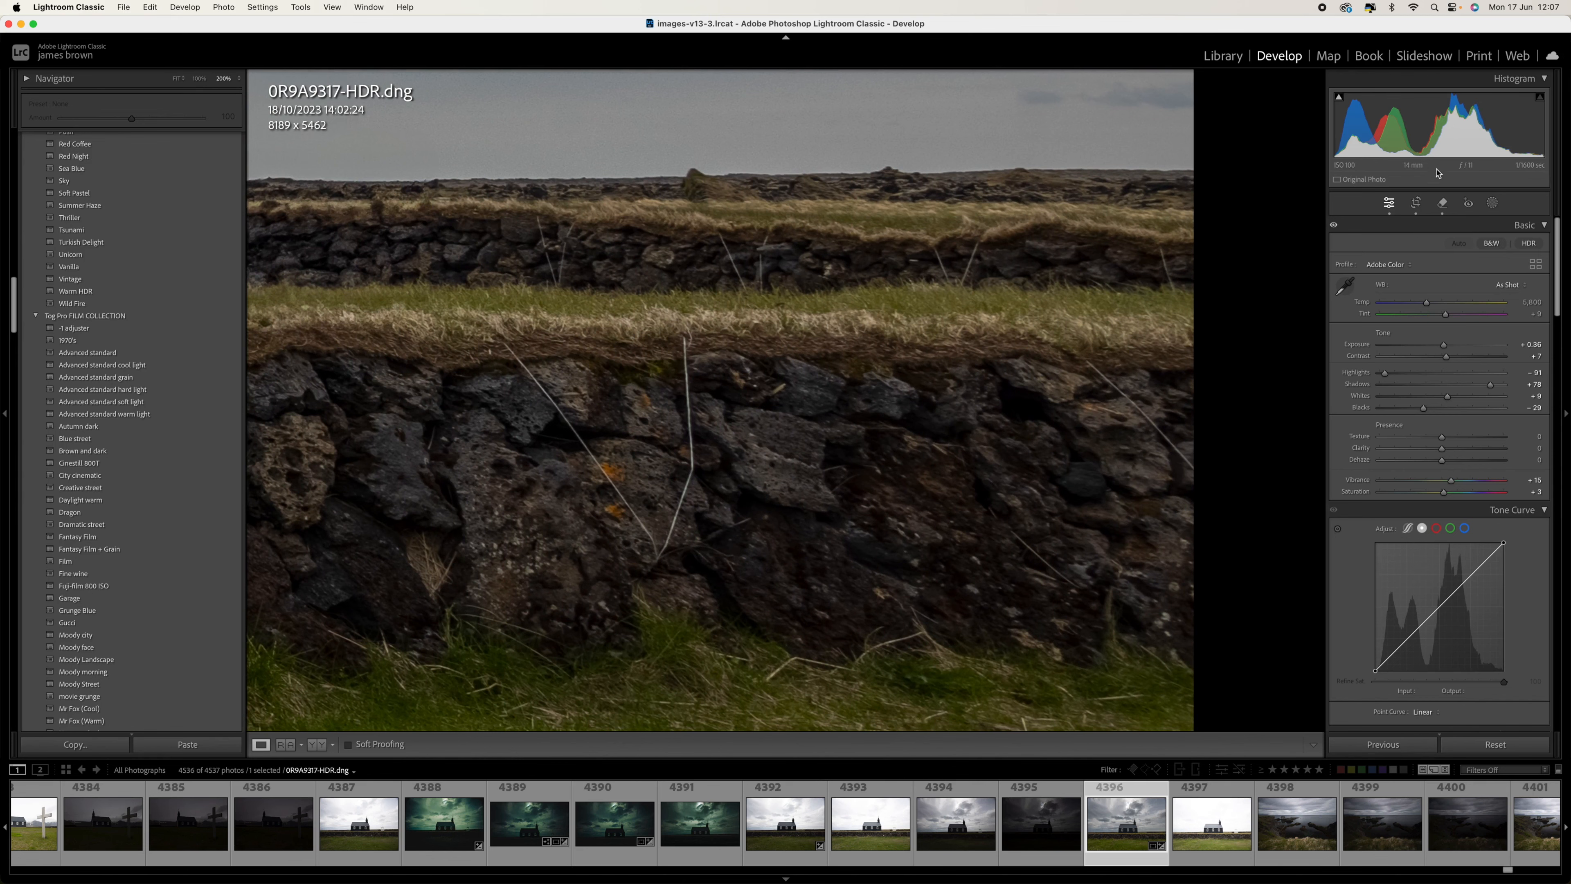
click(1443, 203)
click(1389, 249)
click(1372, 248)
mouse_move(1262, 277)
mouse_down()
mouse_move(836, 247)
mouse_move(930, 252)
mouse_move(905, 277)
mouse_move(1003, 375)
mouse_up()
Step: Mark the V-shaped wire near the right end of the wall and apply the generative removal to the marked wires
scroll(909, 275, down, 2)
drag(755, 327, 797, 327)
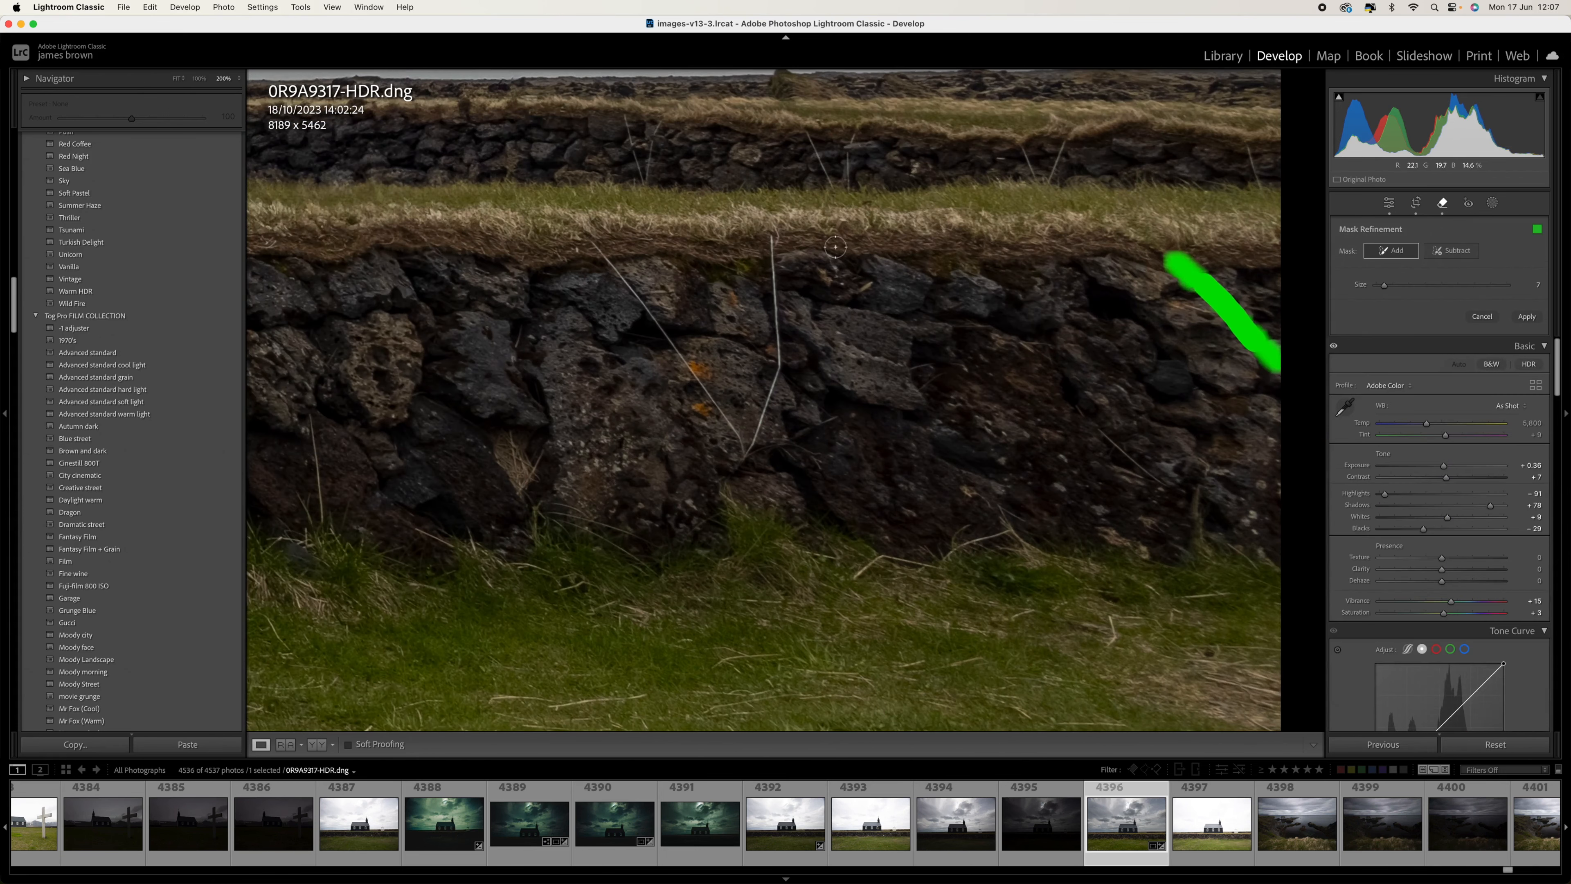
mouse_move(771, 238)
mouse_down()
mouse_move(777, 332)
mouse_move(746, 451)
mouse_move(591, 247)
mouse_up()
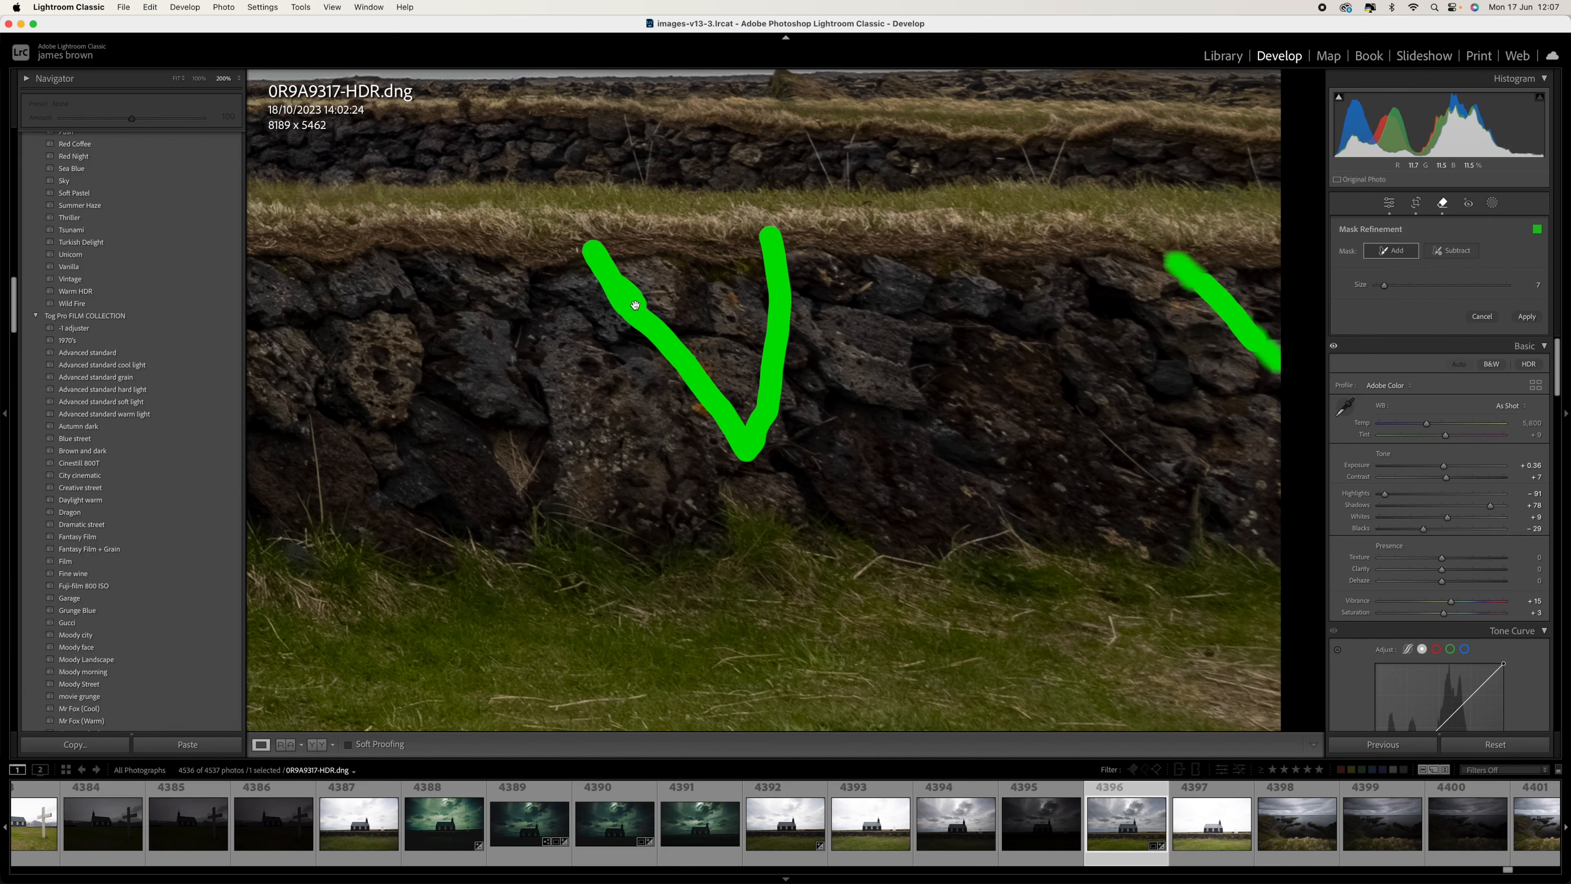
scroll(636, 304, left, 10)
mouse_move(653, 218)
mouse_down()
mouse_move(687, 242)
mouse_move(778, 388)
mouse_move(743, 354)
mouse_move(786, 224)
mouse_up()
click(1527, 317)
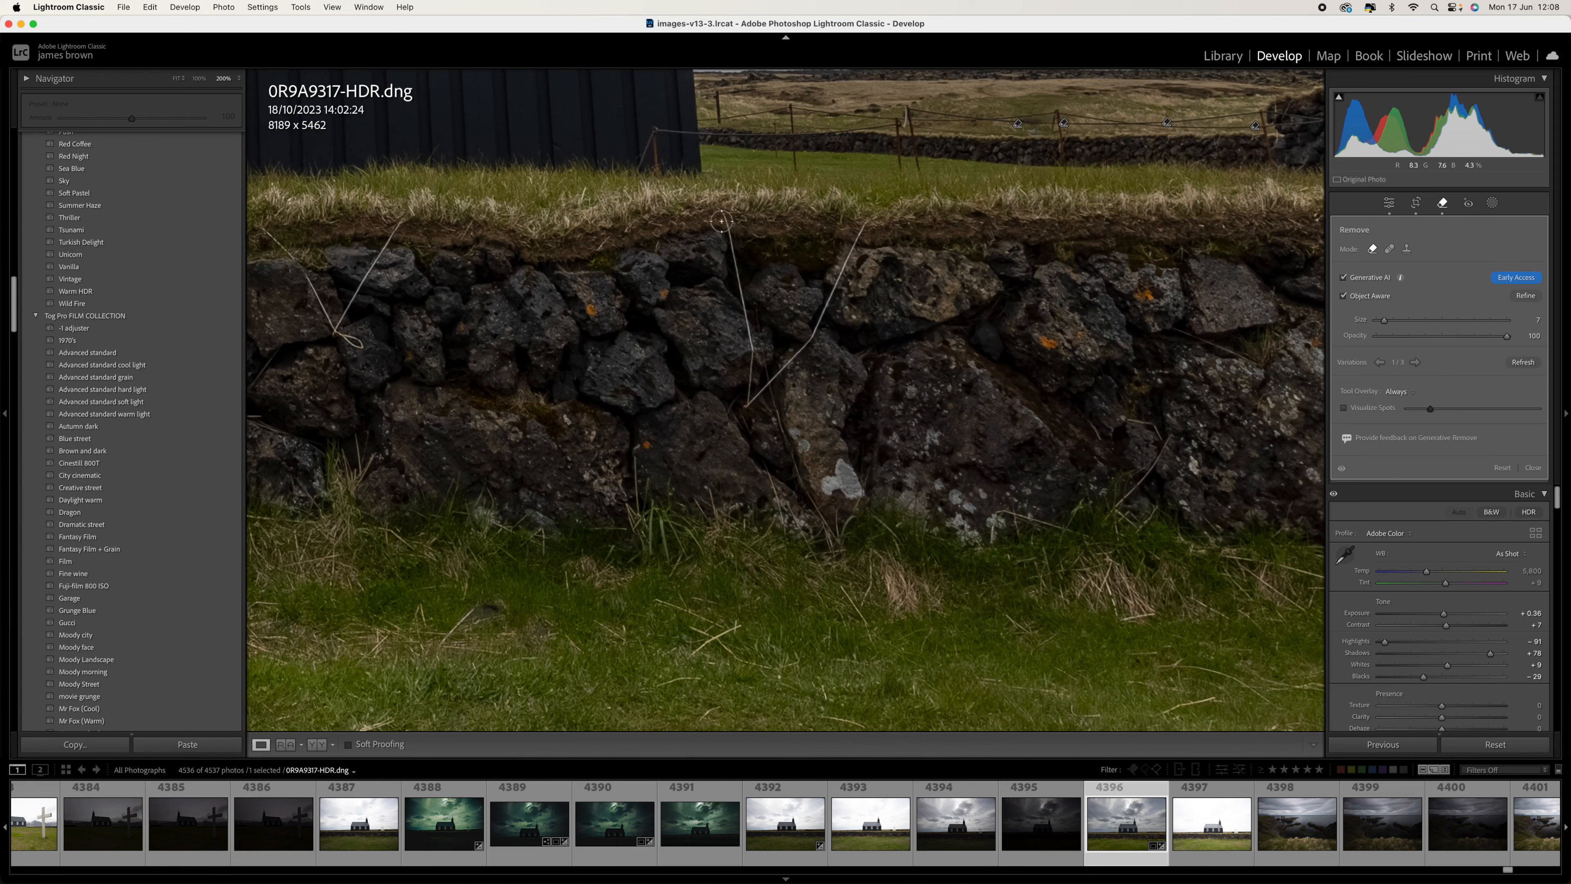
Step: Mark the V-shaped wires on the stone wall below the church with the generative Remove brush at size 7
drag(725, 217, 730, 289)
drag(746, 353, 874, 219)
mouse_move(649, 313)
mouse_down()
mouse_move(750, 434)
mouse_move(804, 307)
mouse_up()
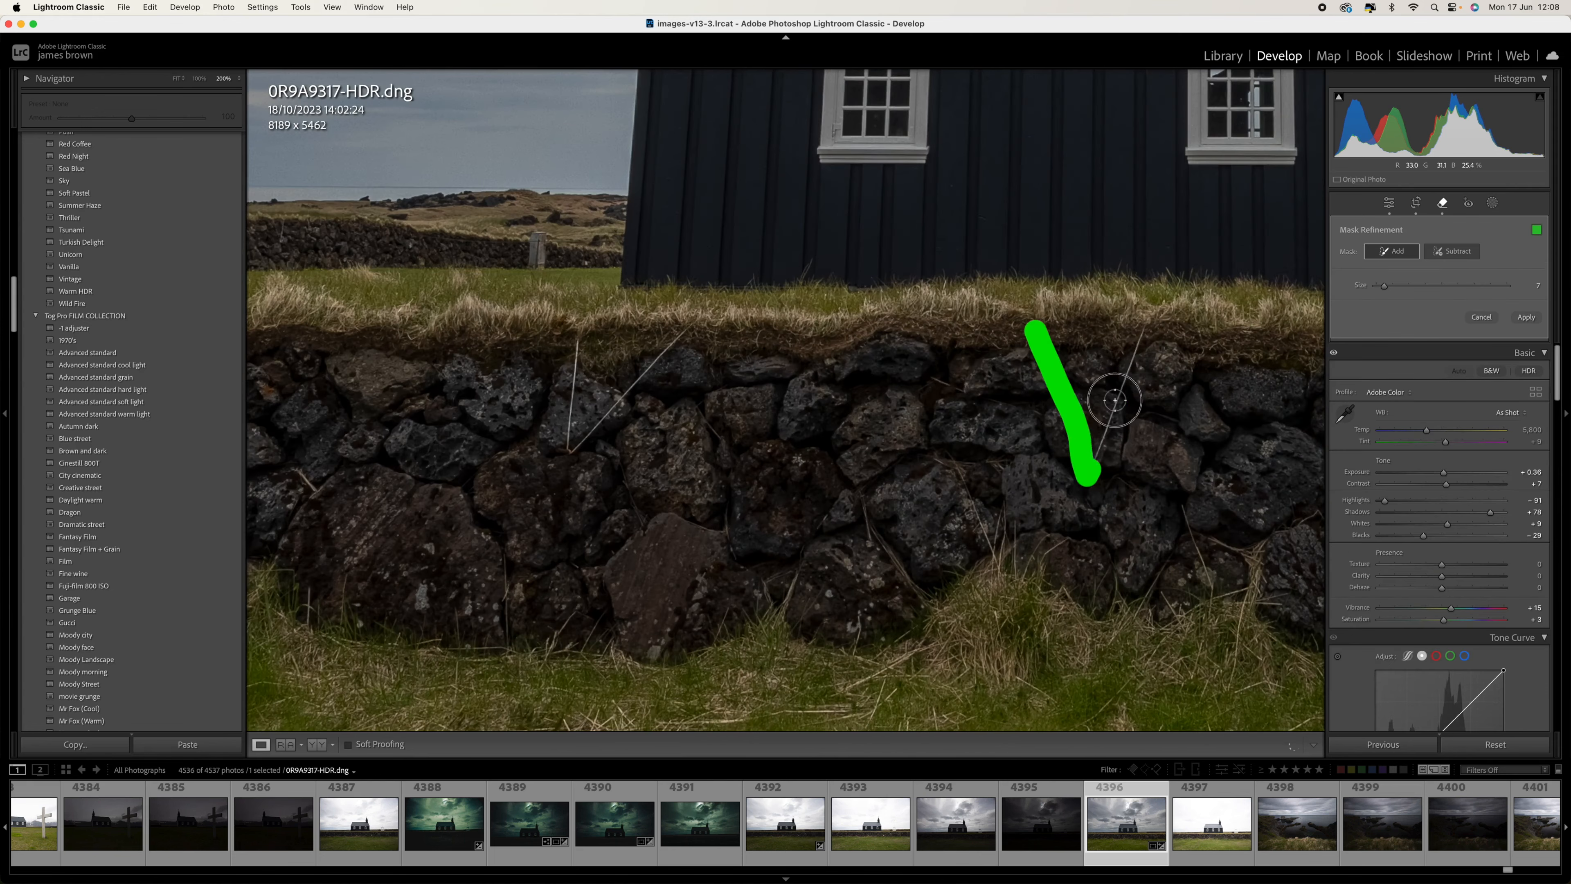
drag(1095, 471, 1145, 322)
Step: Mark the remaining V-shaped wires along the wall's left half, except the leftmost one, and apply the generative removal
drag(572, 337, 557, 474)
drag(557, 473, 699, 322)
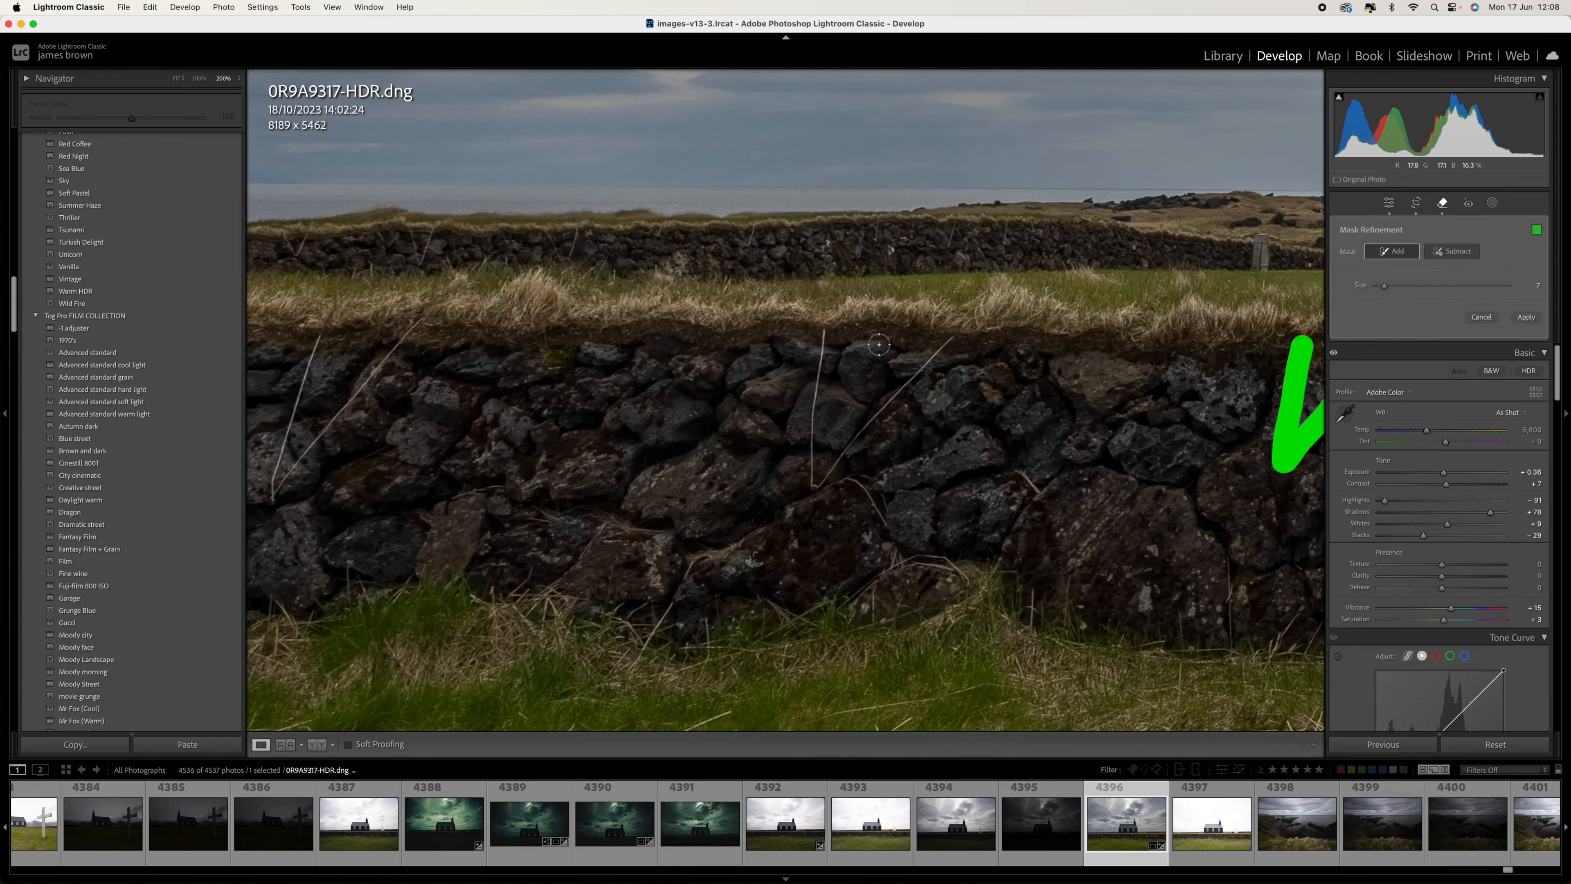
mouse_move(822, 327)
mouse_down()
mouse_move(819, 485)
mouse_move(966, 340)
mouse_up()
drag(534, 488, 554, 494)
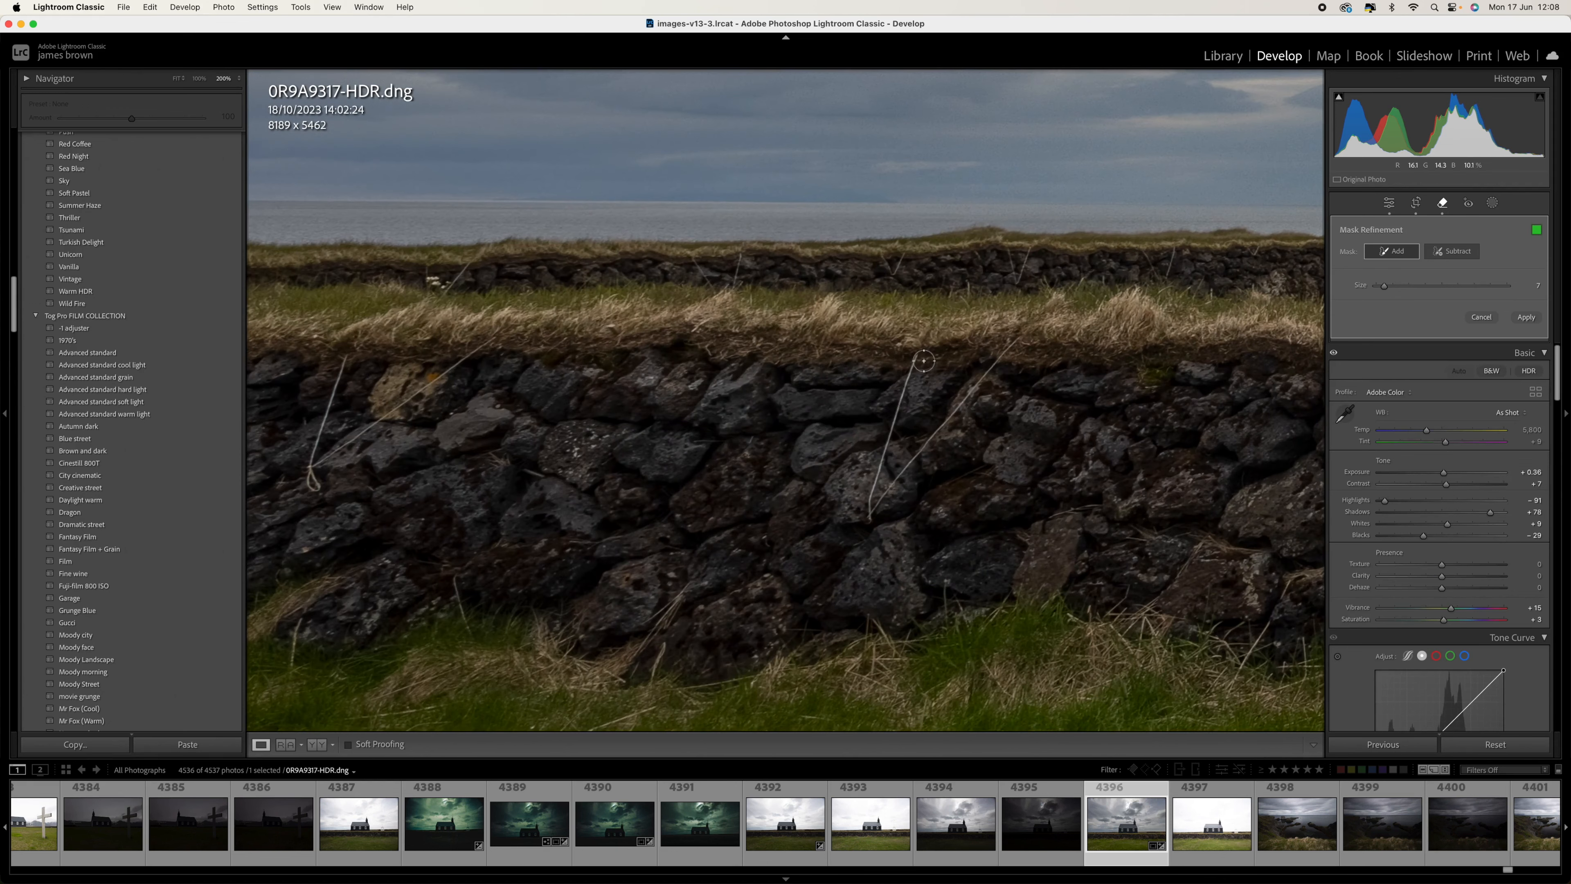
mouse_move(922, 357)
mouse_down()
mouse_move(876, 515)
mouse_move(990, 351)
mouse_move(1018, 340)
mouse_up()
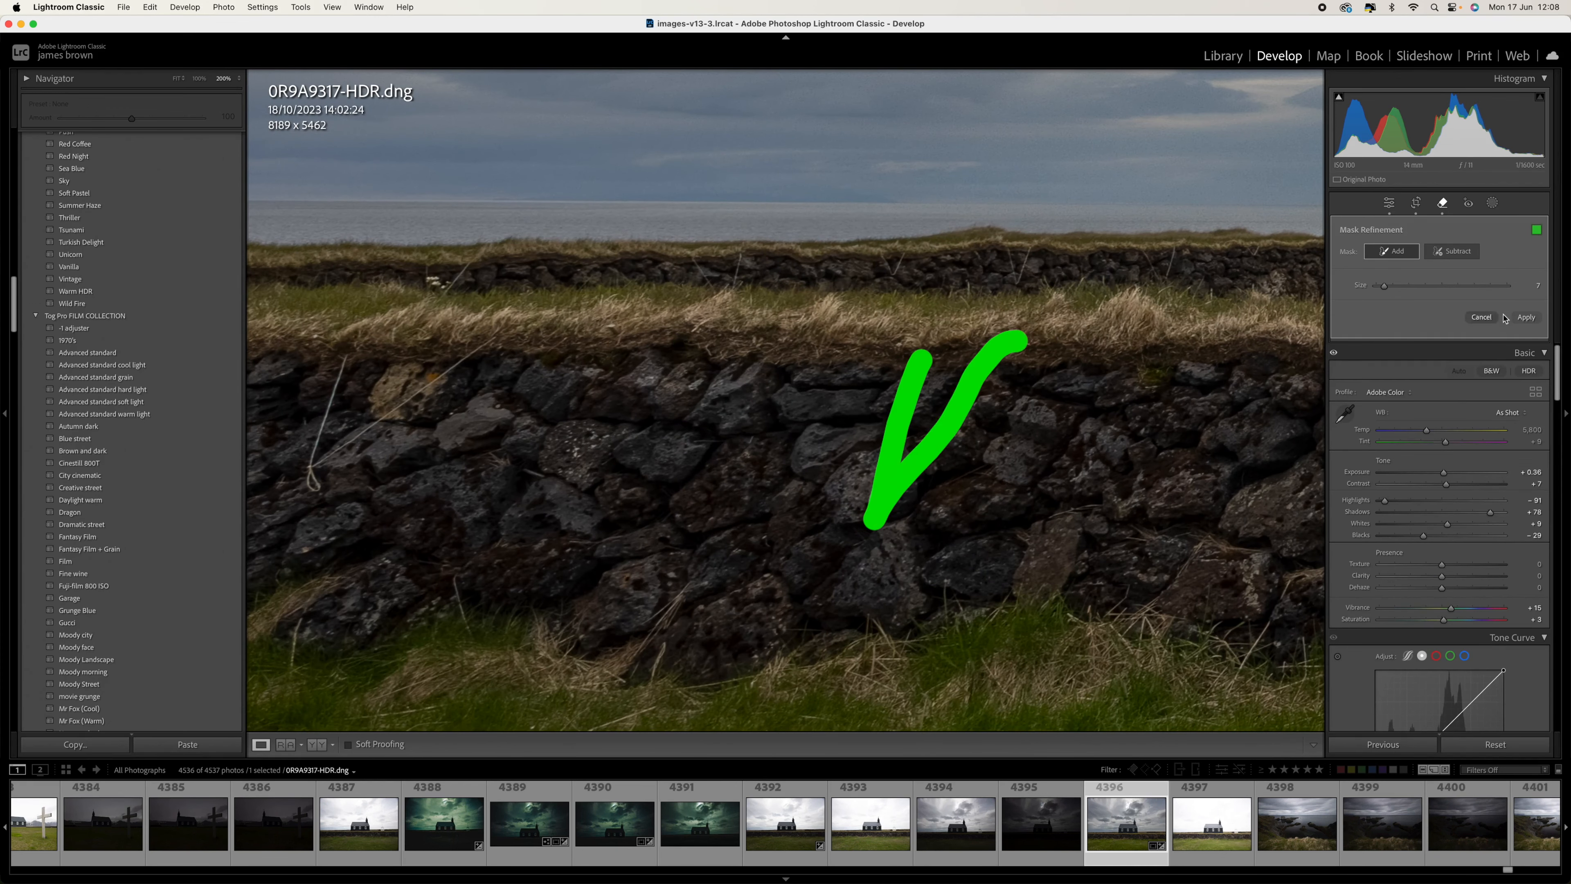
click(1526, 316)
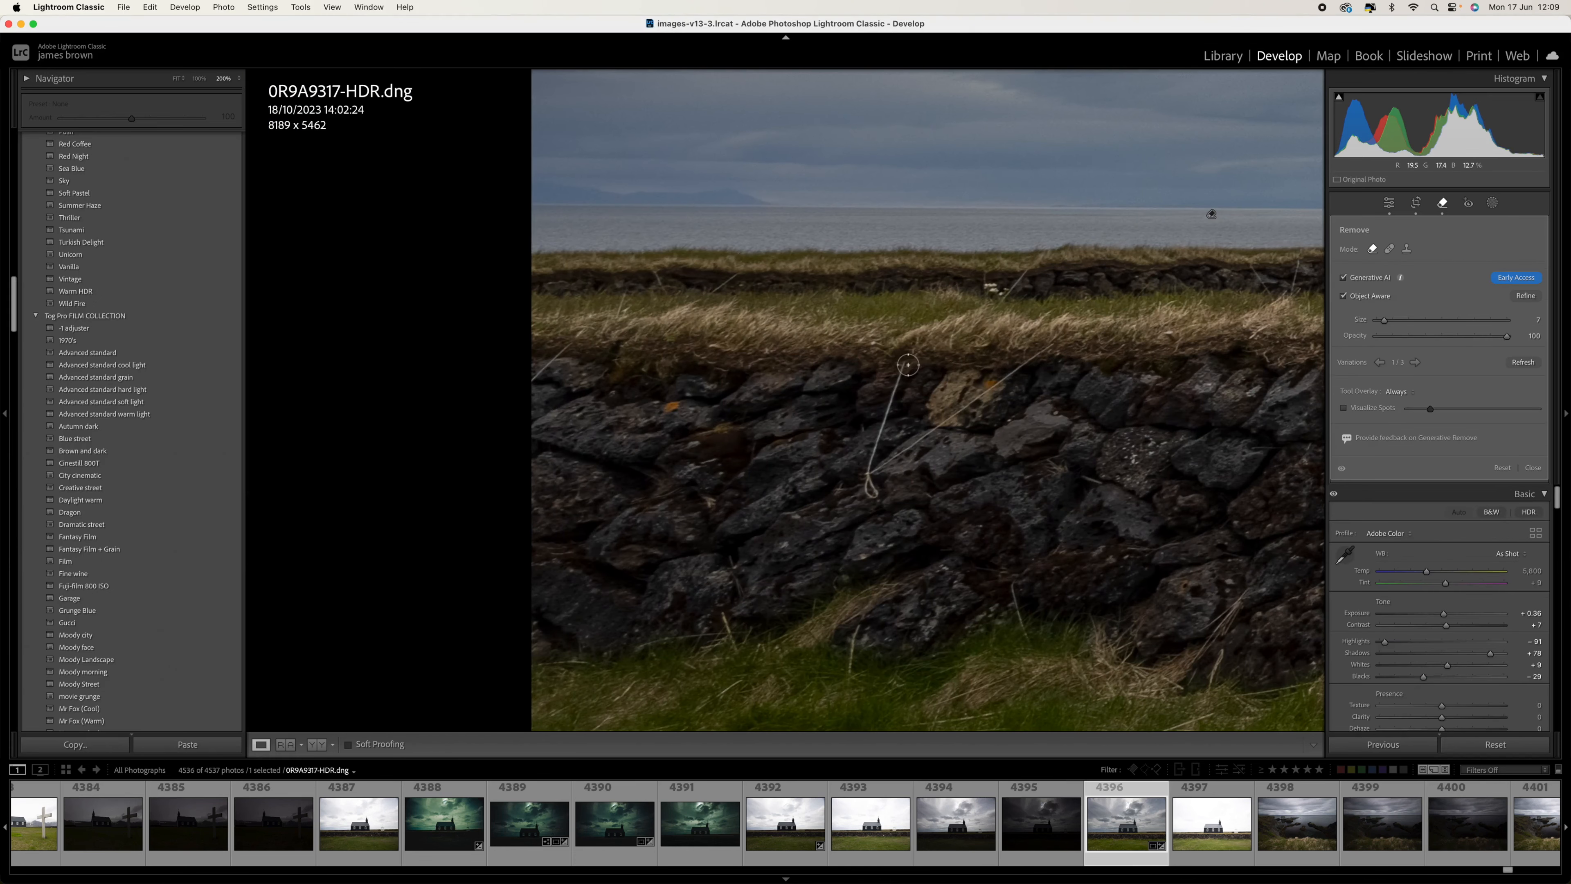
Step: Mark the leftmost V-shaped wire and the short wire at the photo's left edge, apply the generative removal, and close the Remove tool
mouse_move(908, 360)
mouse_down()
mouse_move(867, 503)
mouse_move(1044, 348)
mouse_up()
drag(579, 339, 537, 383)
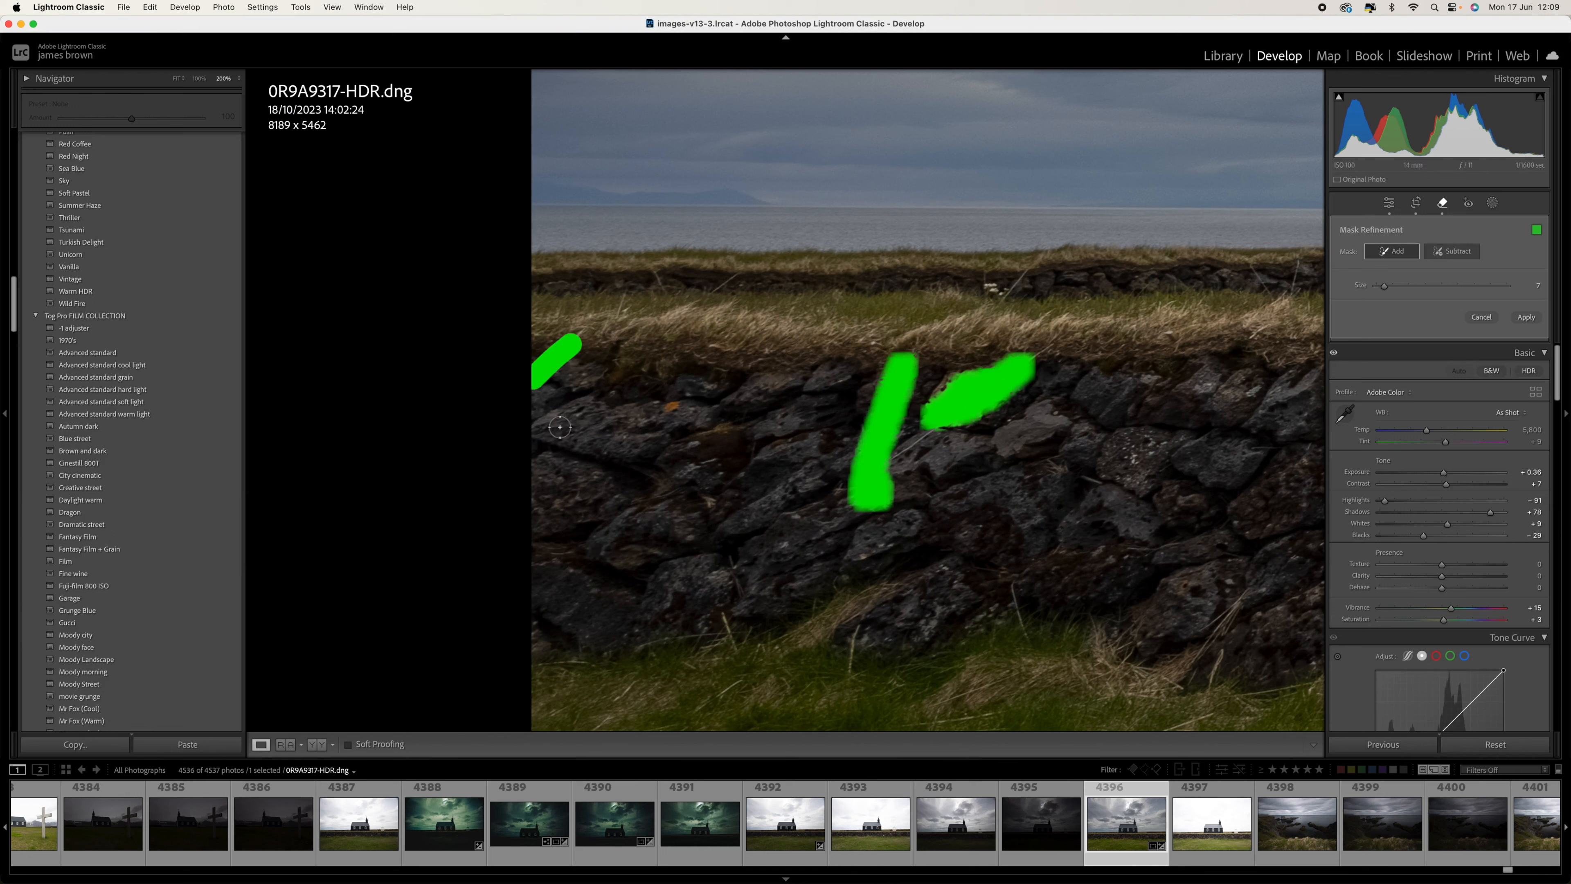
click(1528, 319)
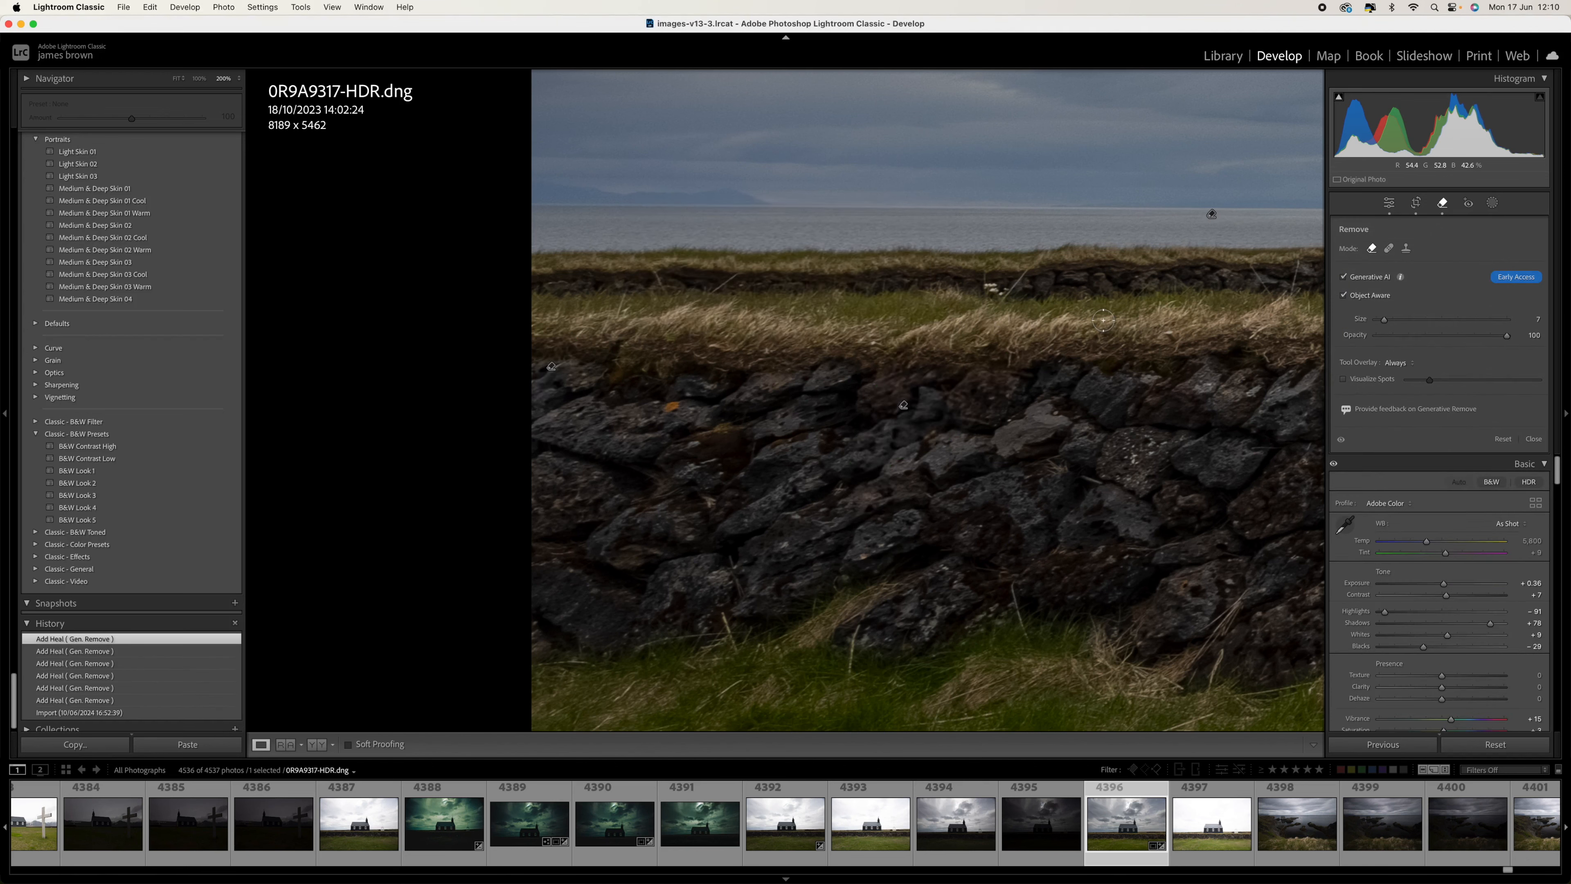
key(q)
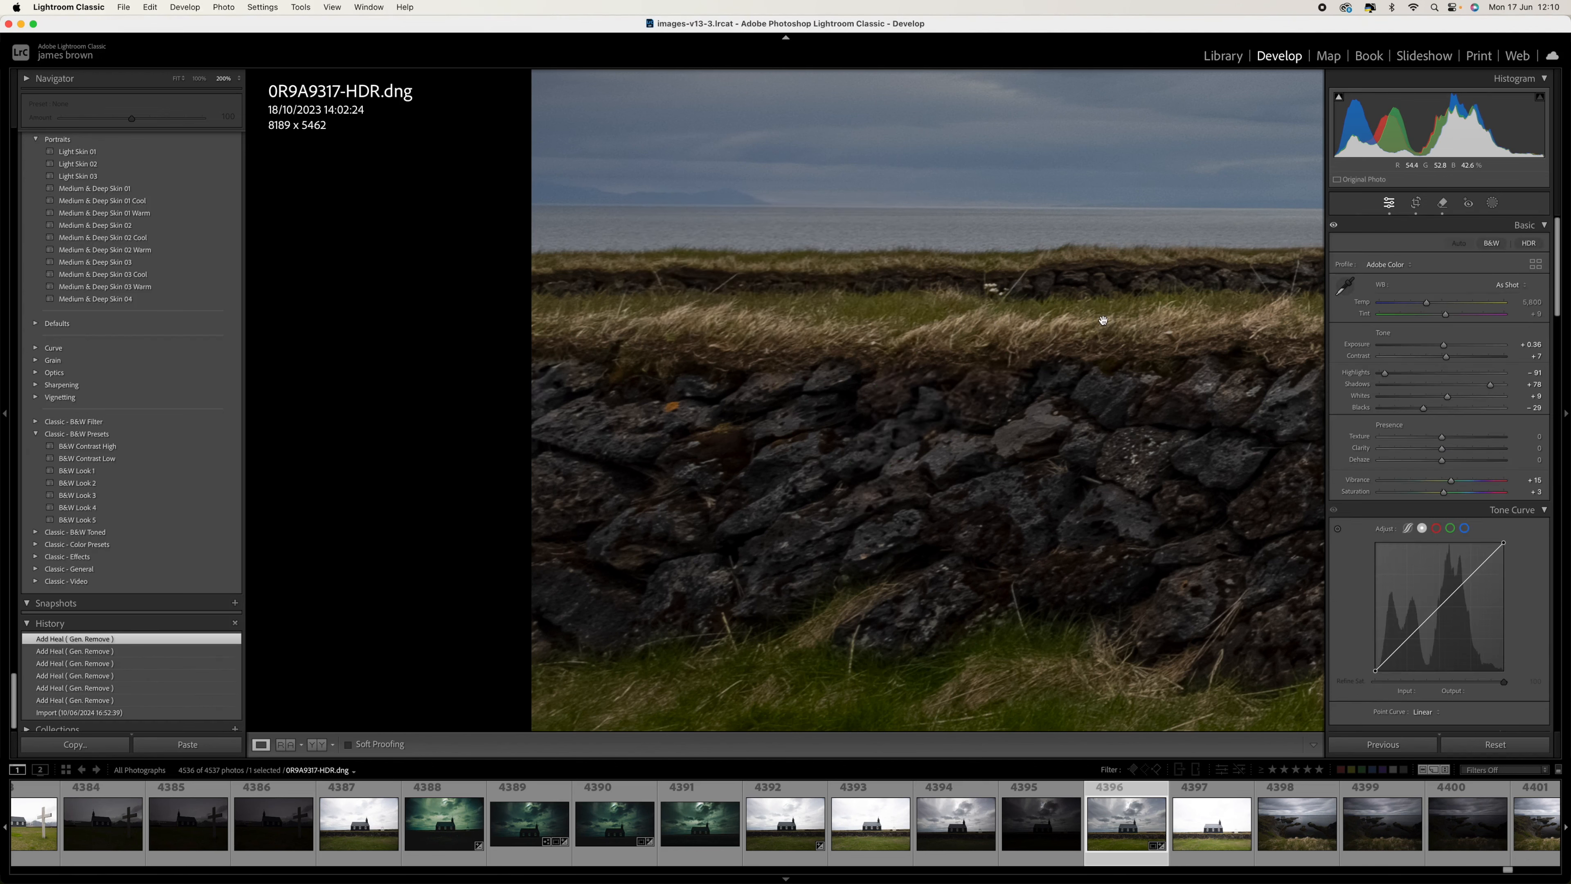
Step: Set the Vertical transform to -38 and enable Constrain Crop to trim the empty edges of the photo
key(super+minus)
key(super+minus)
key(super+minus)
key(super+minus)
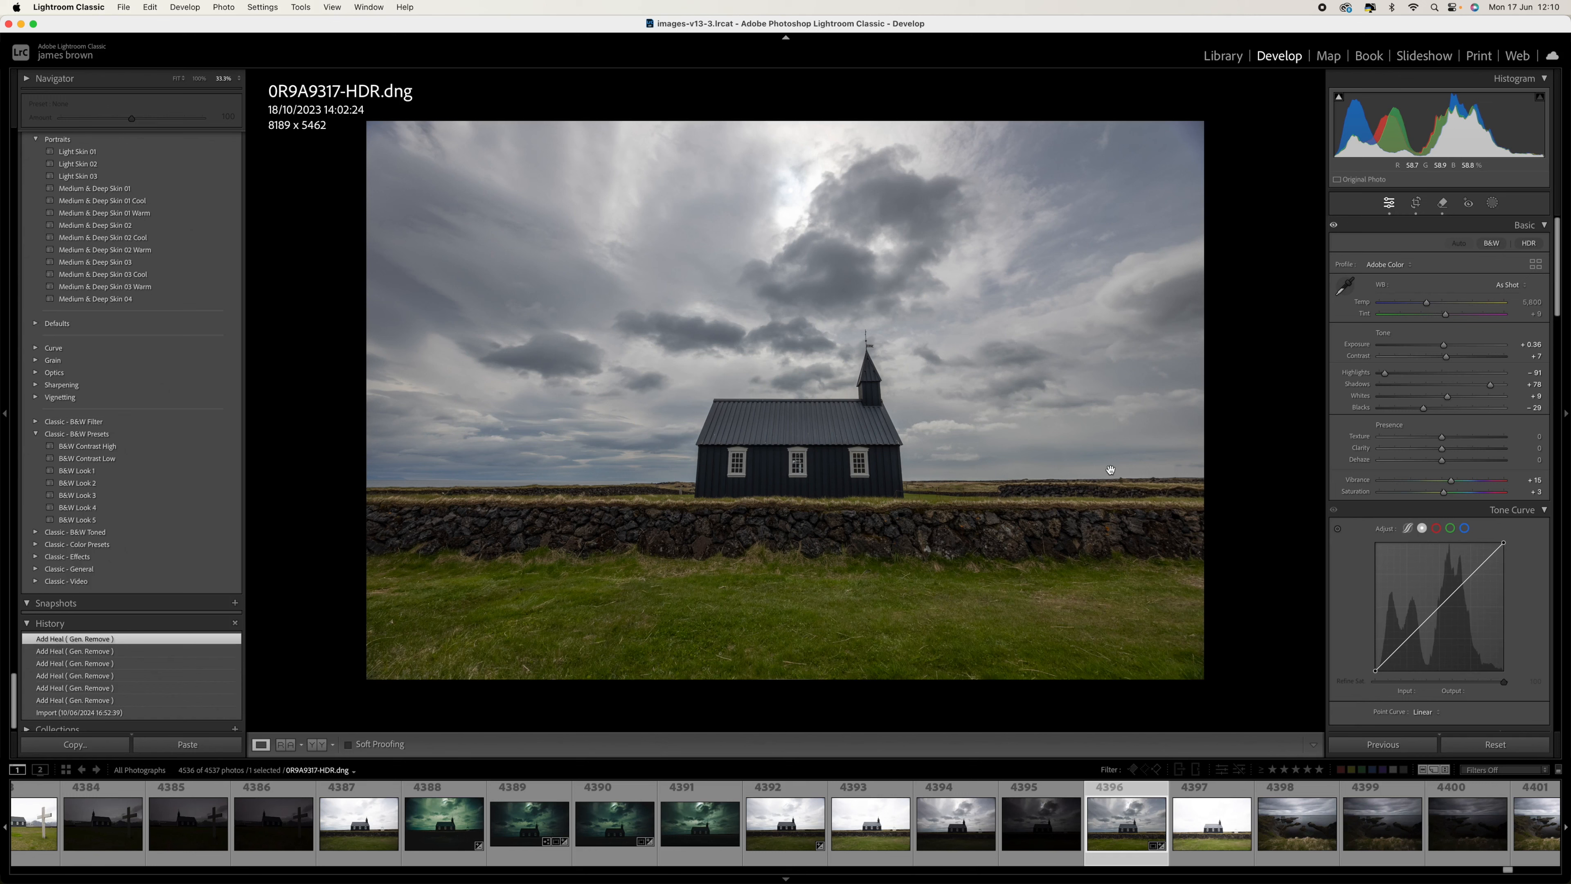
scroll(1522, 369, down, 15)
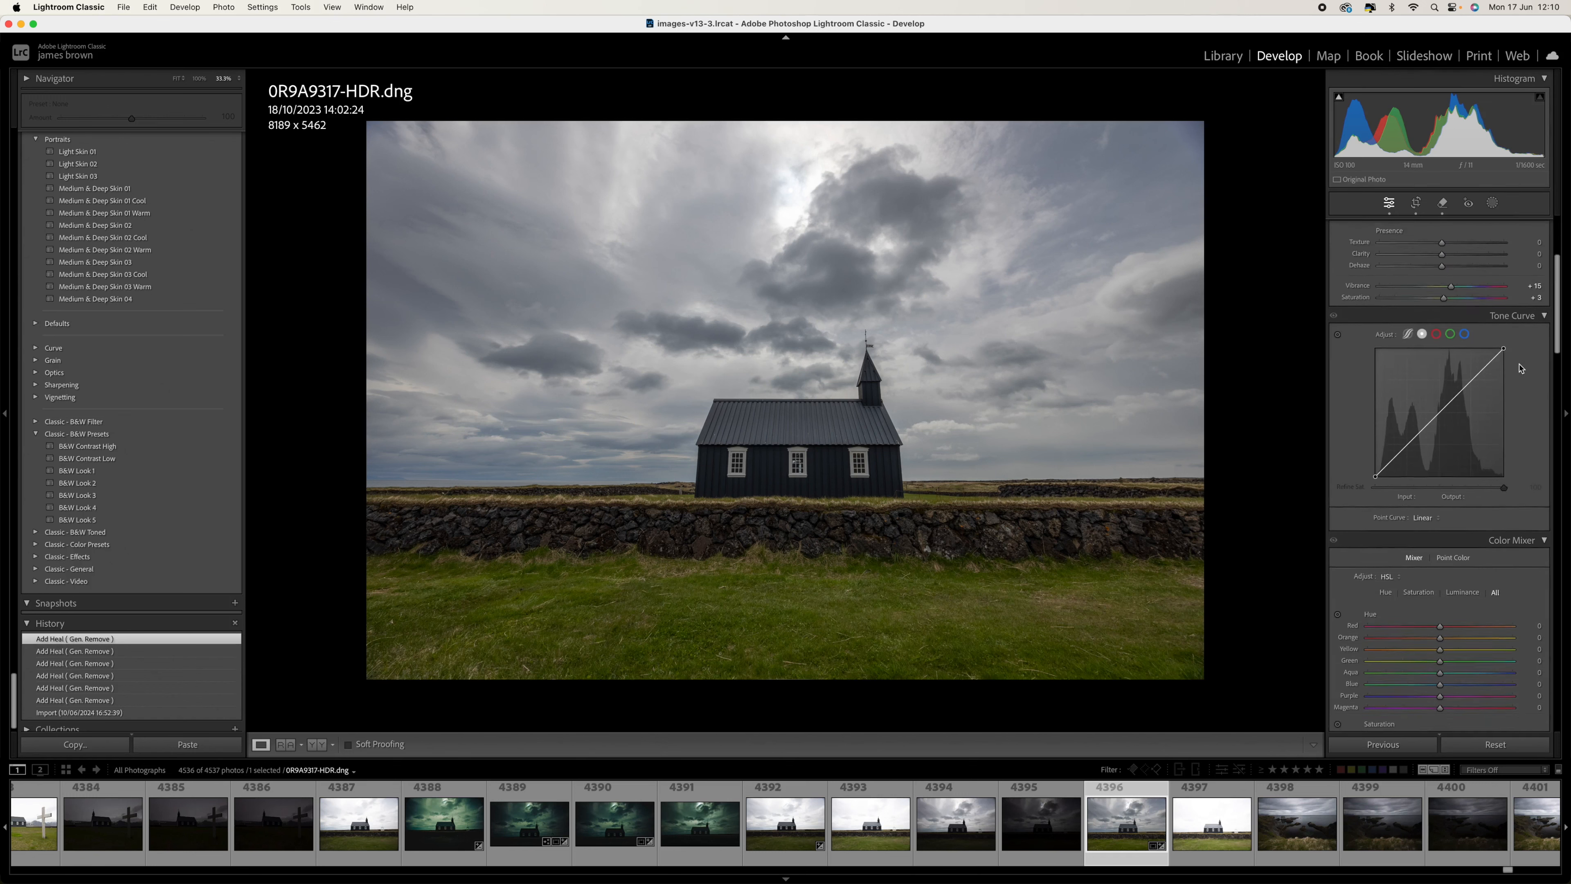
scroll(1521, 369, down, 15)
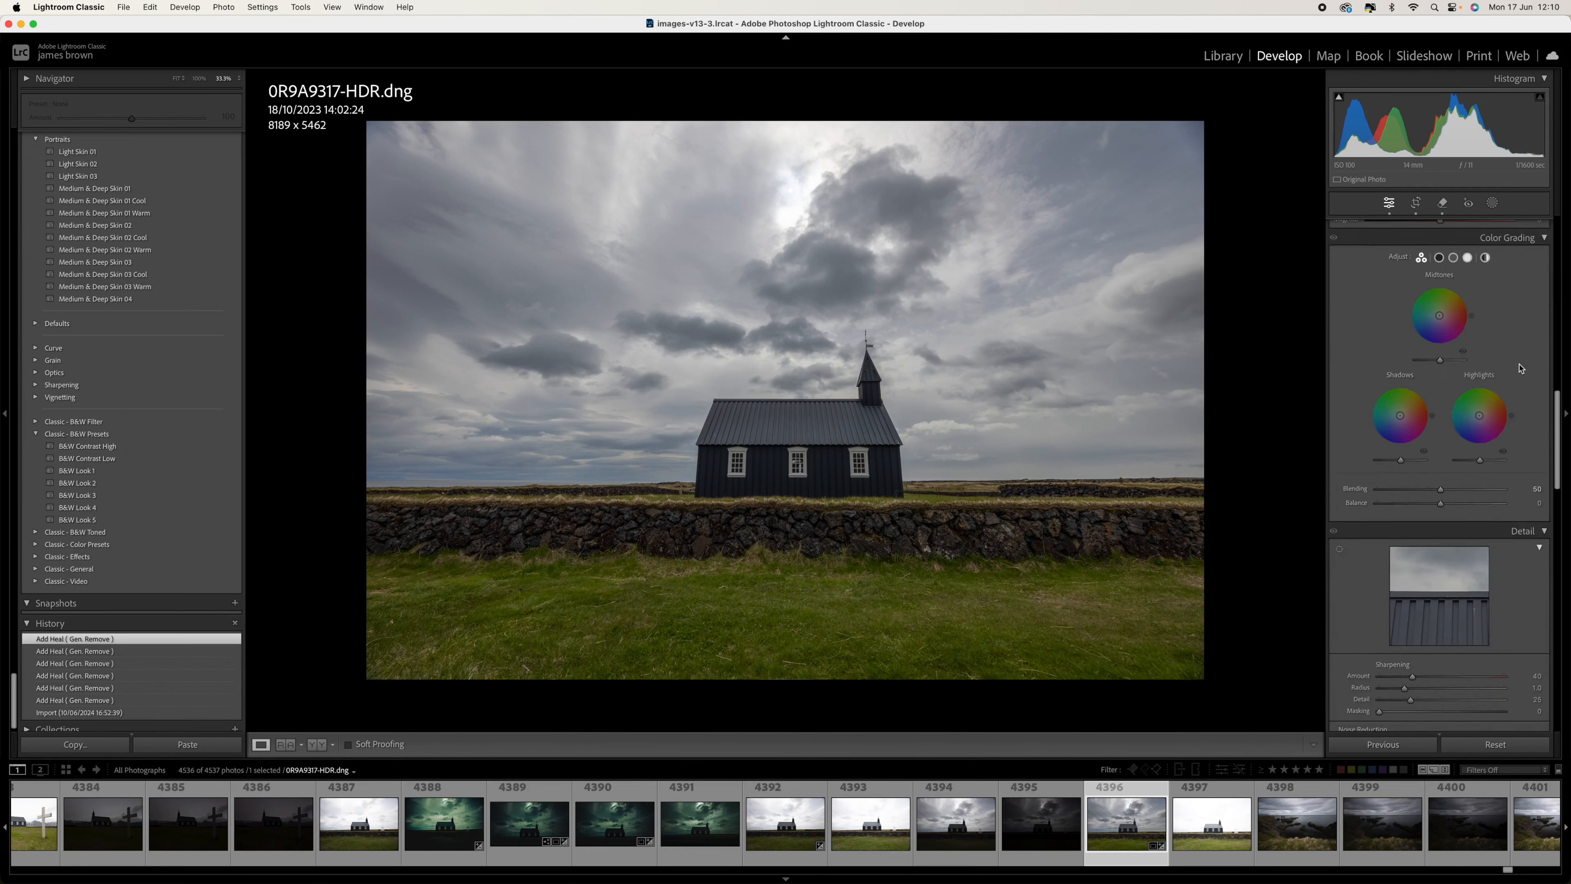
scroll(1521, 368, down, 5)
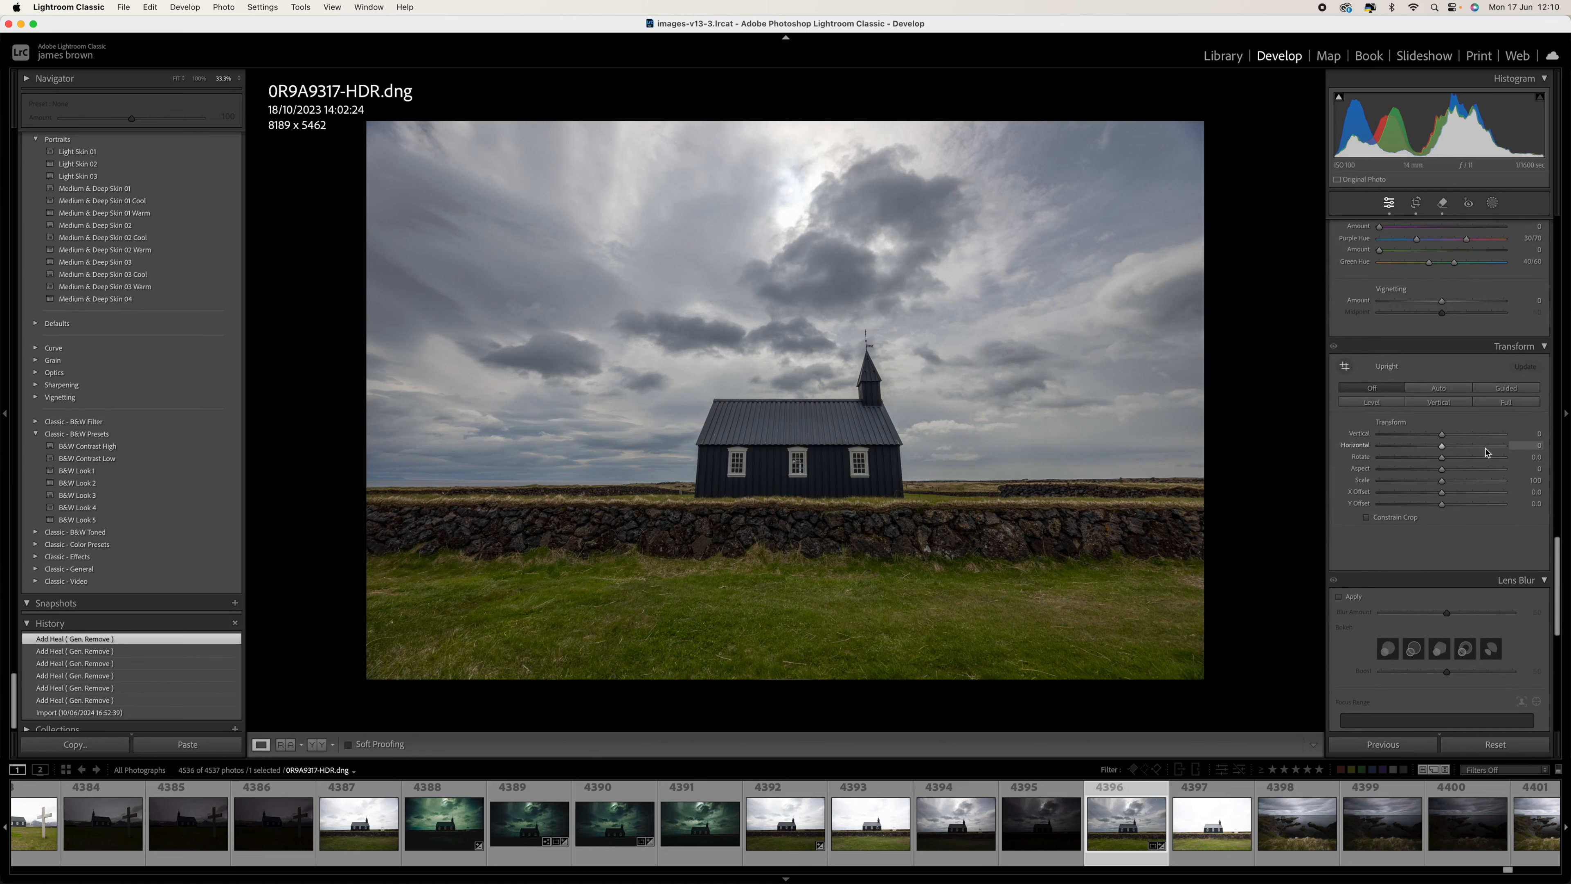
drag(1443, 439, 1423, 438)
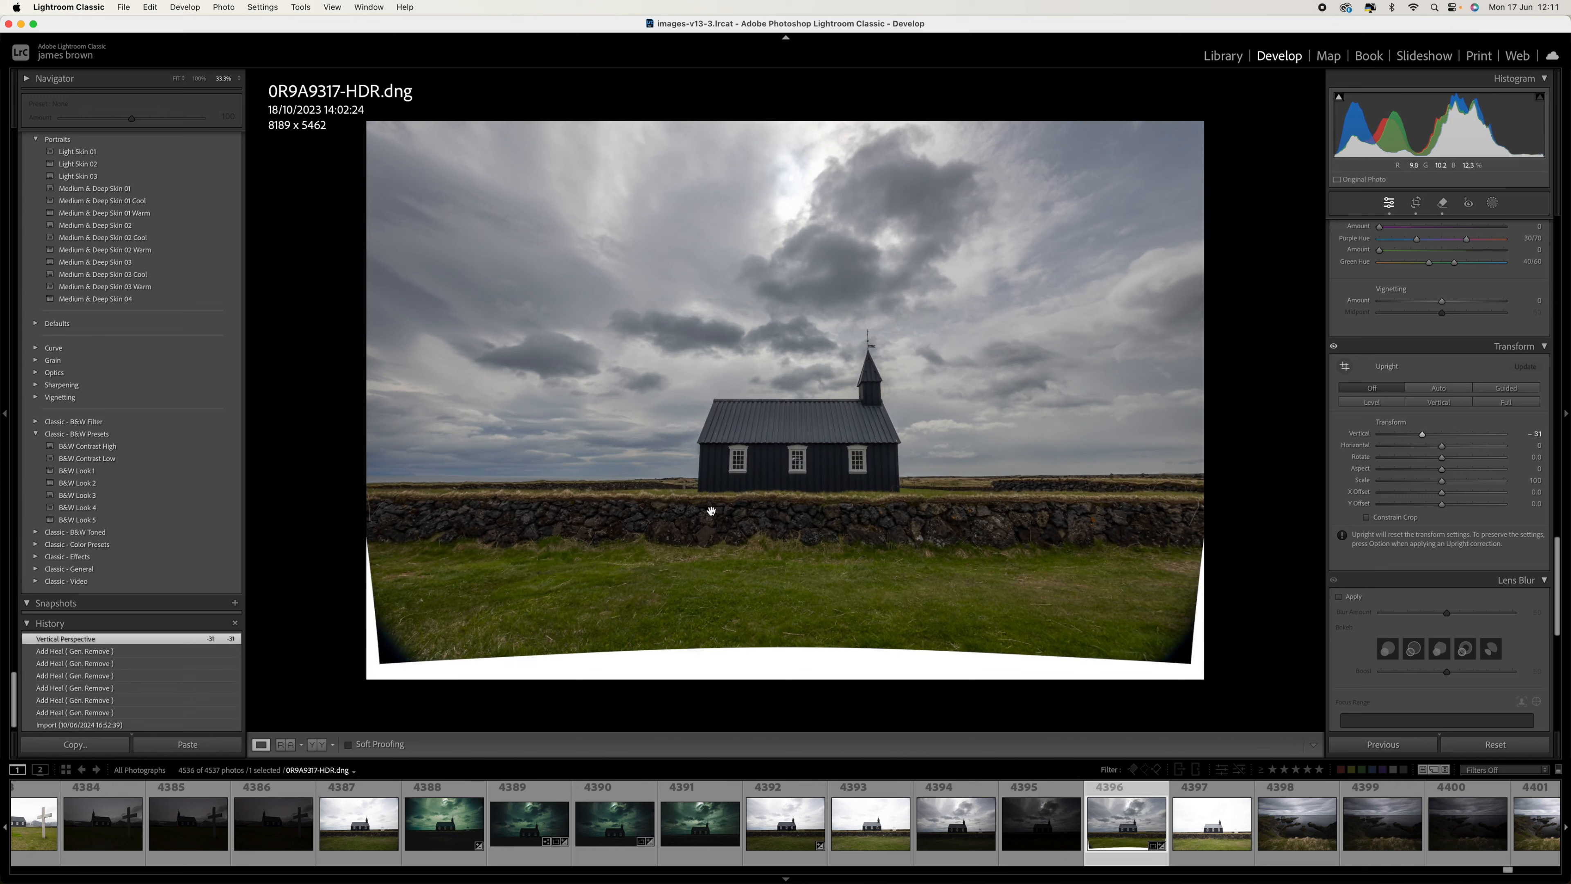
drag(1424, 439, 1420, 437)
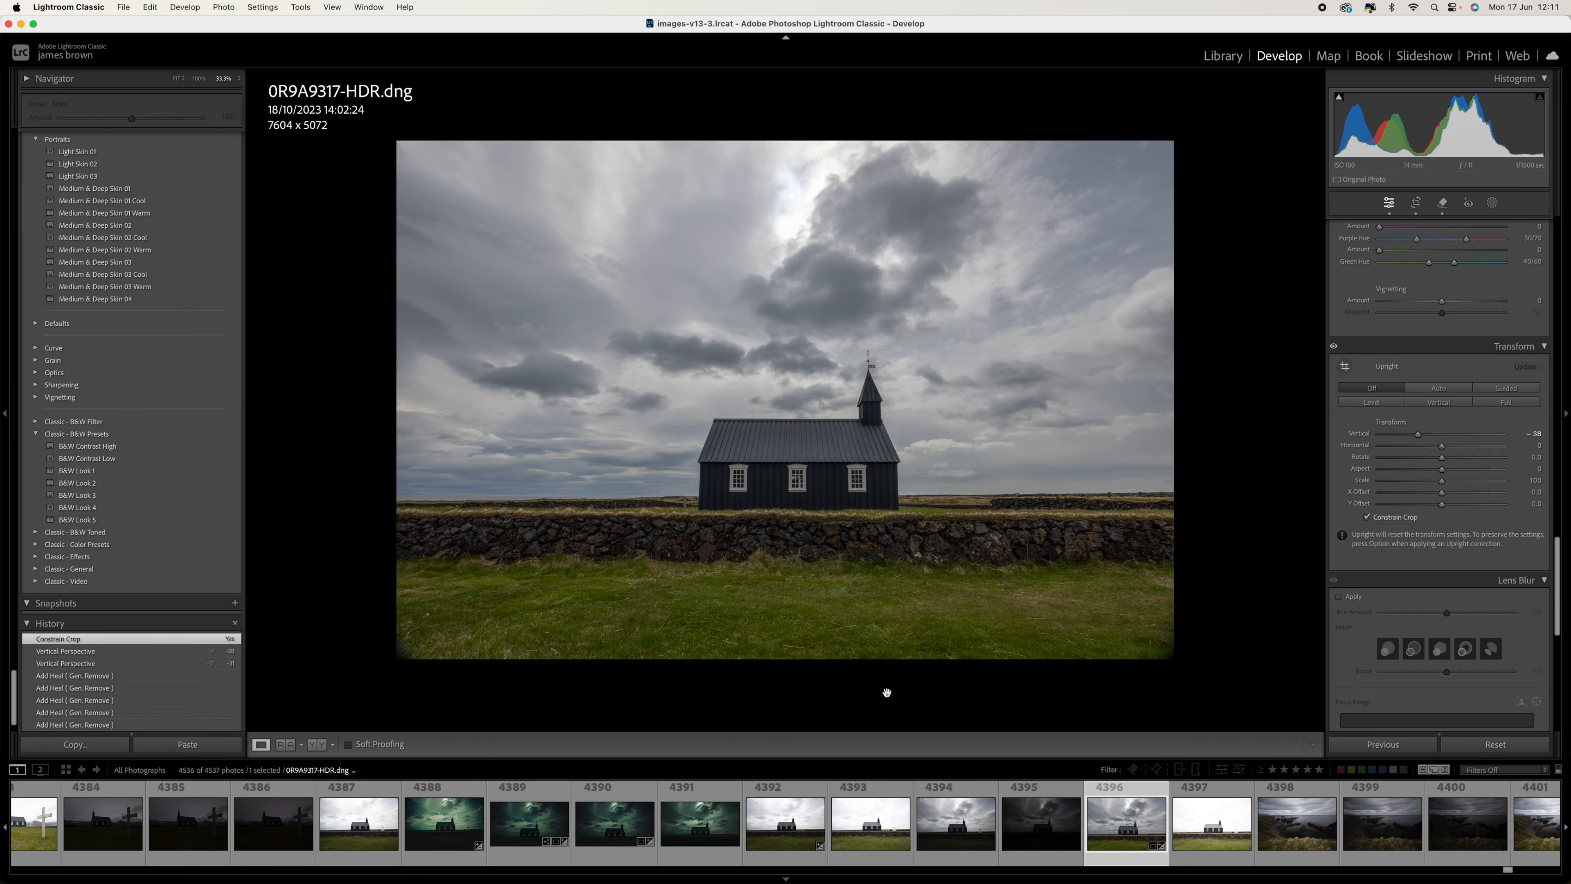
Step: Strengthen the perspective correction by setting the Vertical transform to -45
click(1419, 436)
drag(1419, 437, 1417, 437)
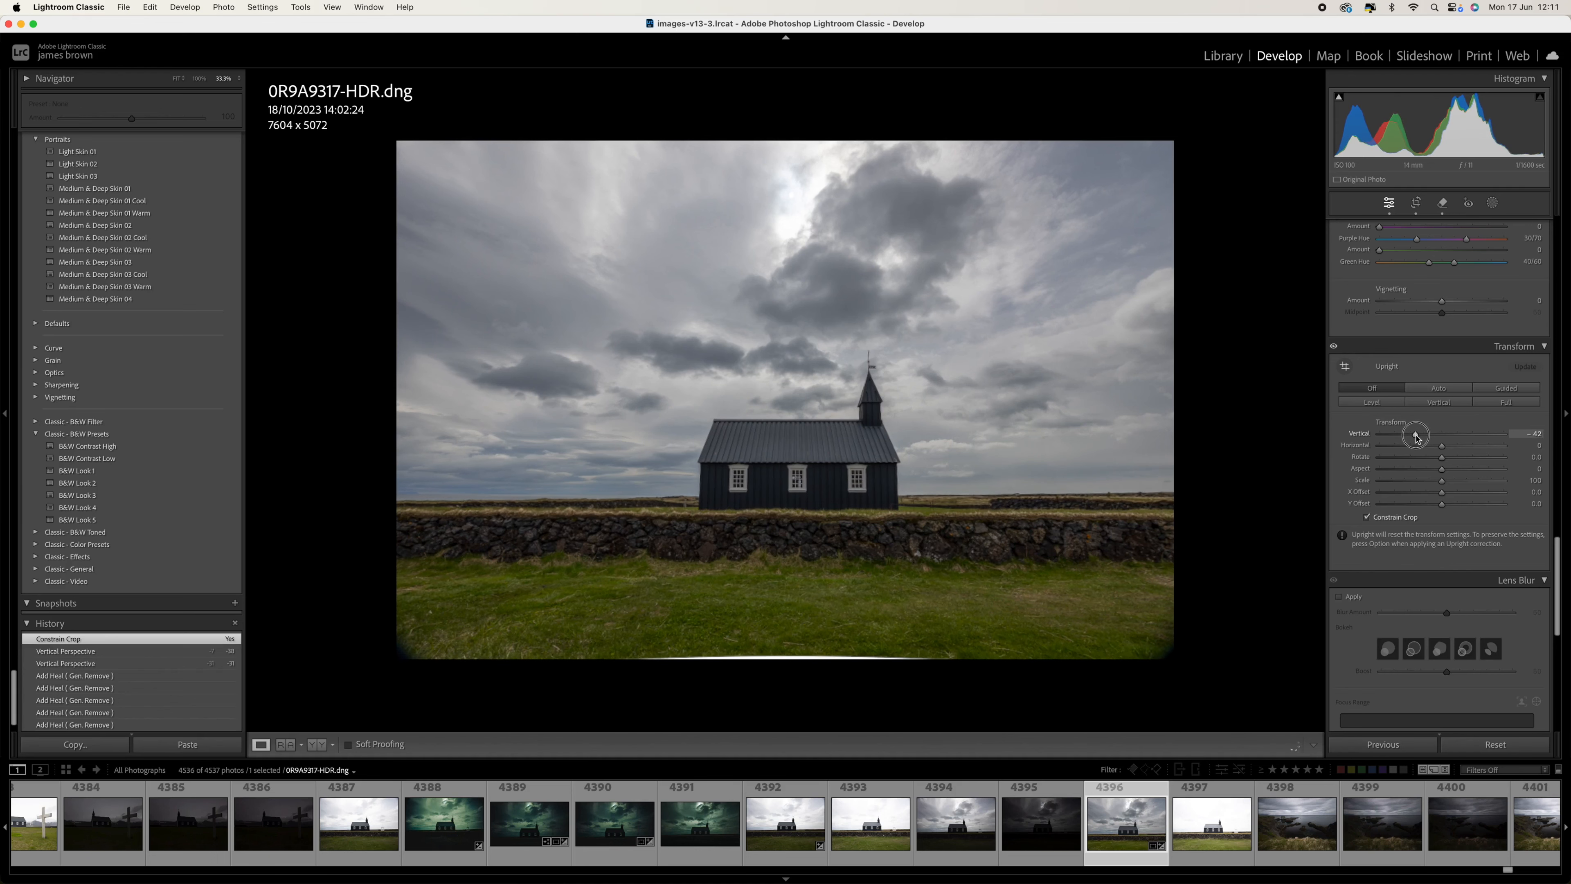
drag(1418, 438, 1416, 438)
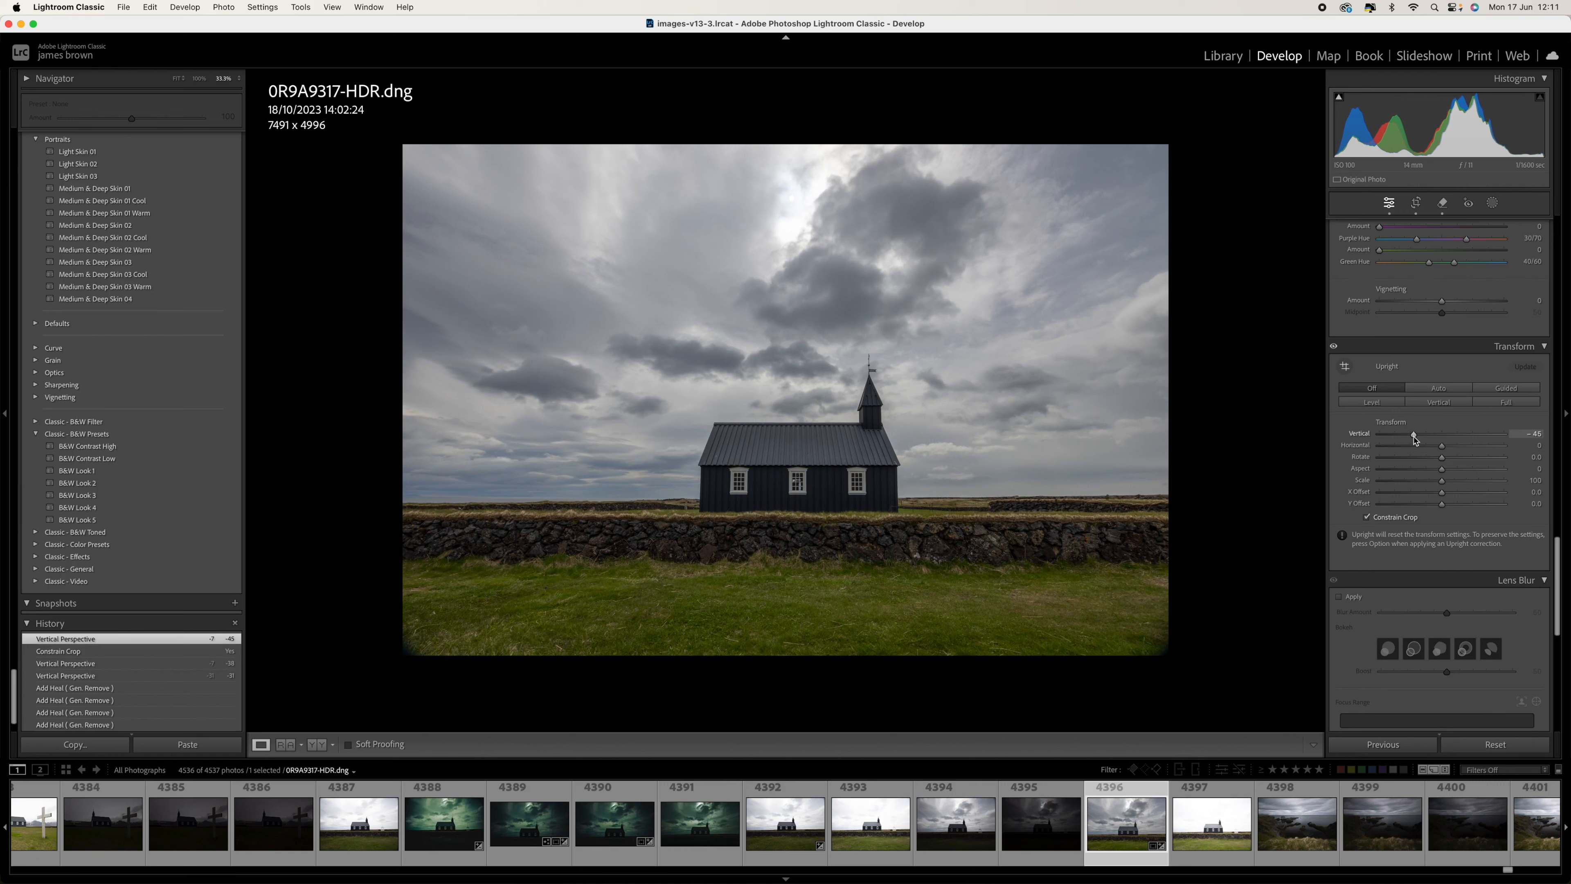
click(1416, 439)
Step: Set the manual lens correction Distortion Amount to +20
scroll(1491, 440, up, 6)
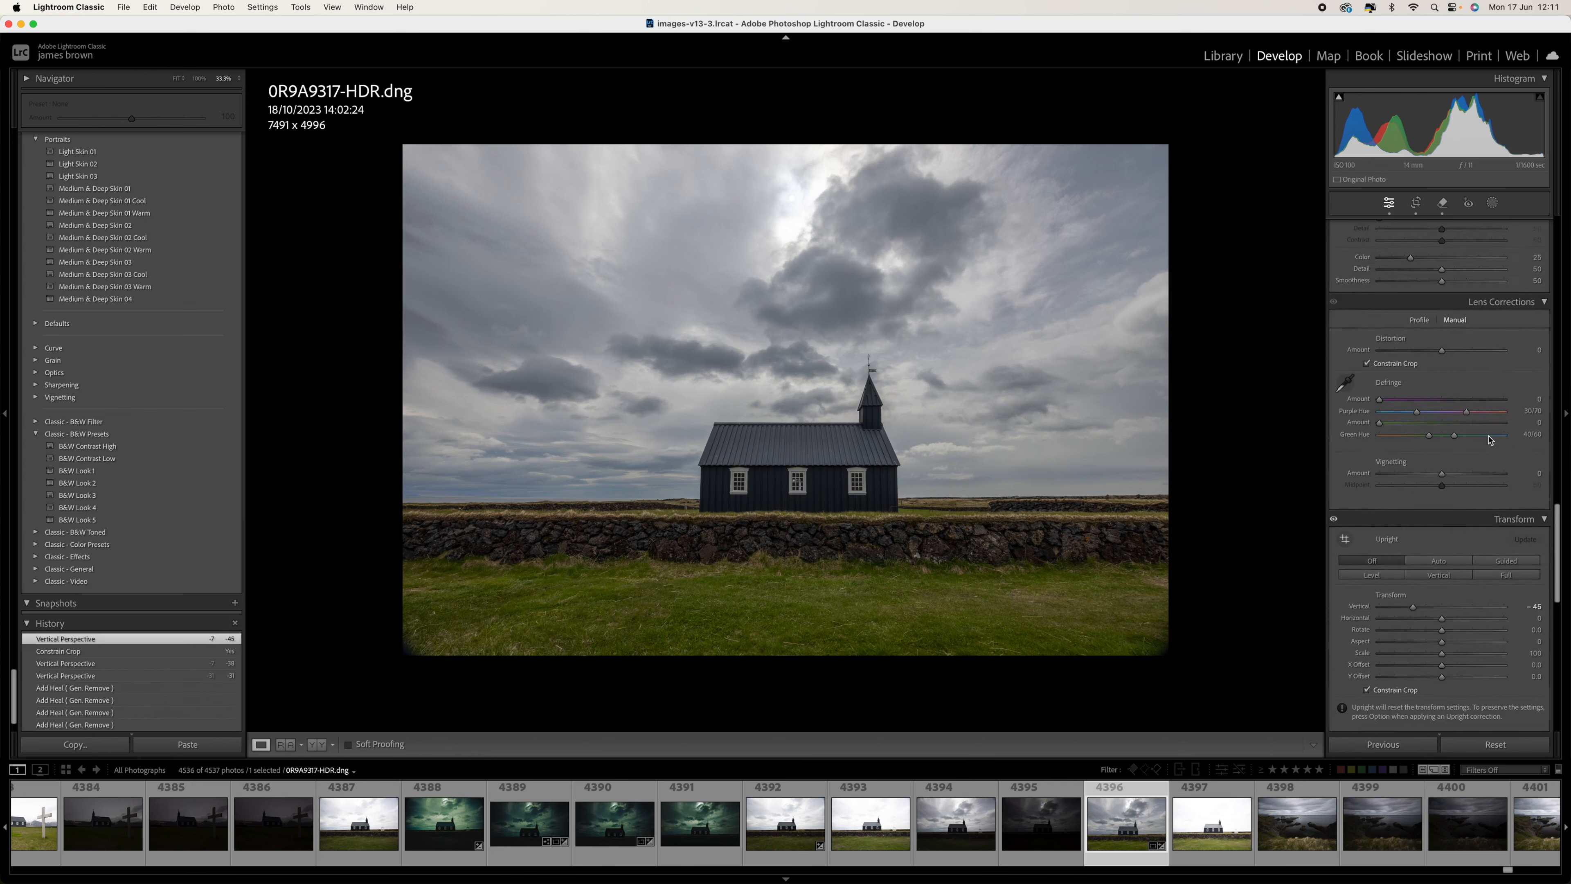
mouse_move(1442, 408)
mouse_down()
mouse_move(1426, 410)
mouse_move(1455, 409)
mouse_up()
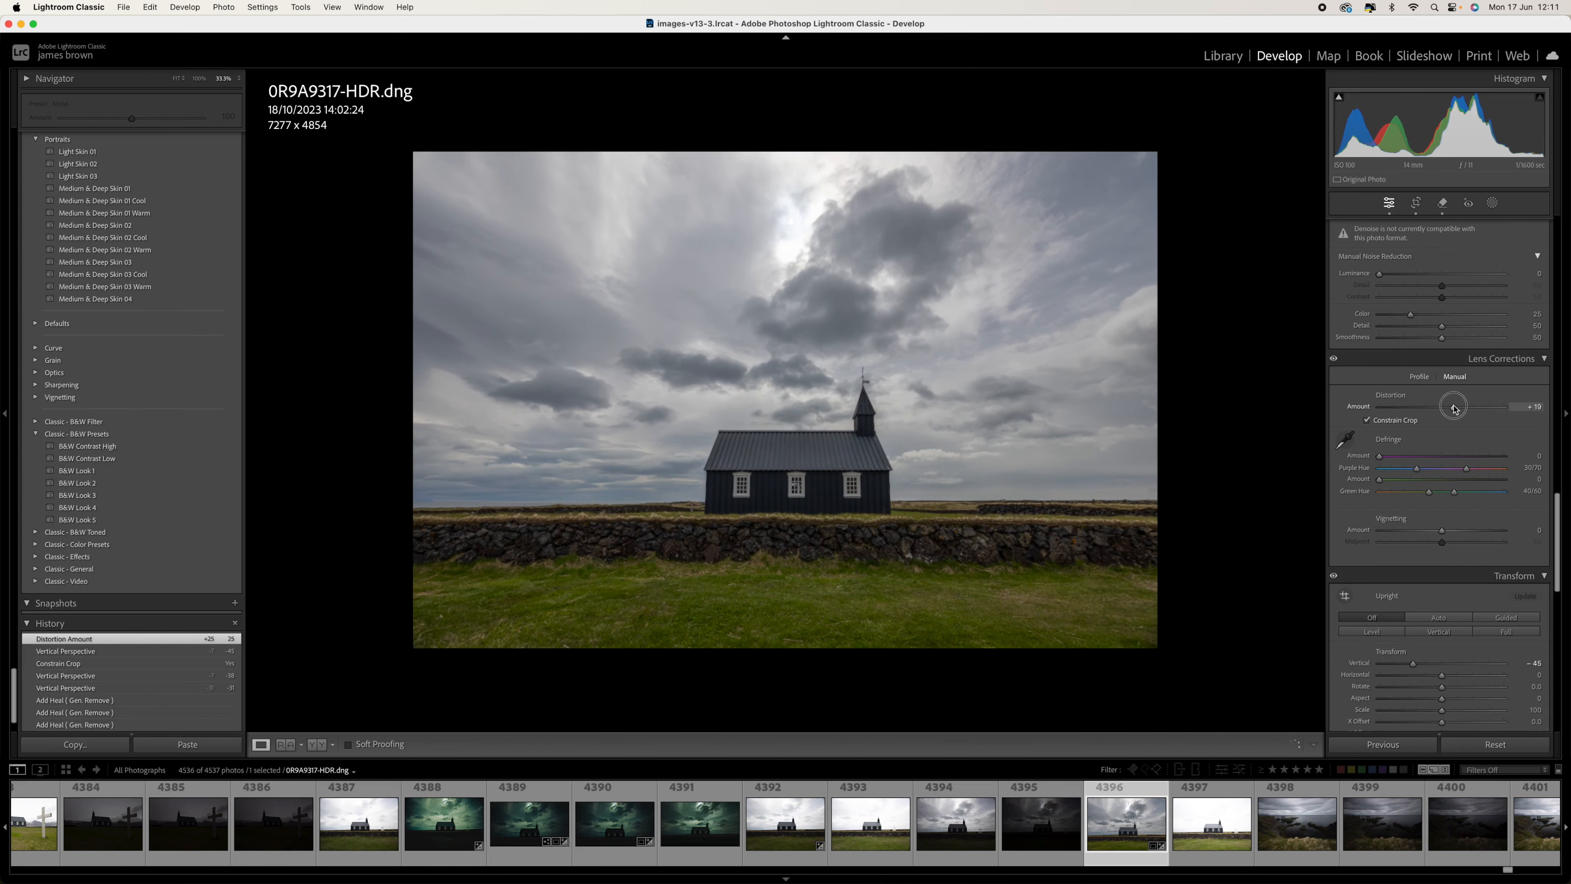
drag(1455, 408, 1455, 408)
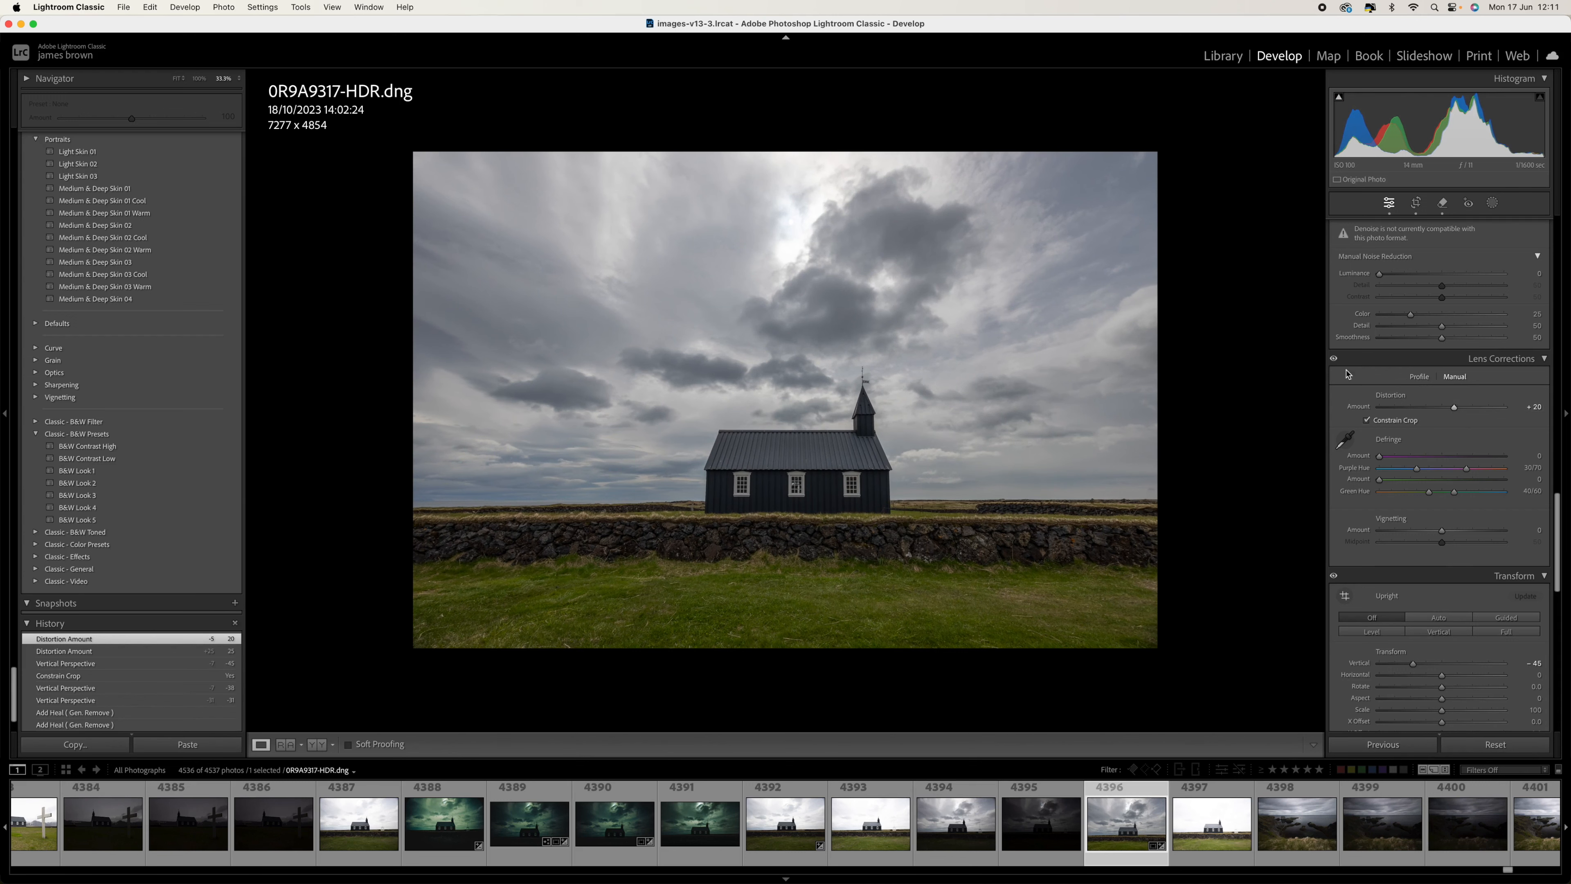
Step: Compare the photo with and without the Lens Corrections and Transform adjustments
click(1334, 360)
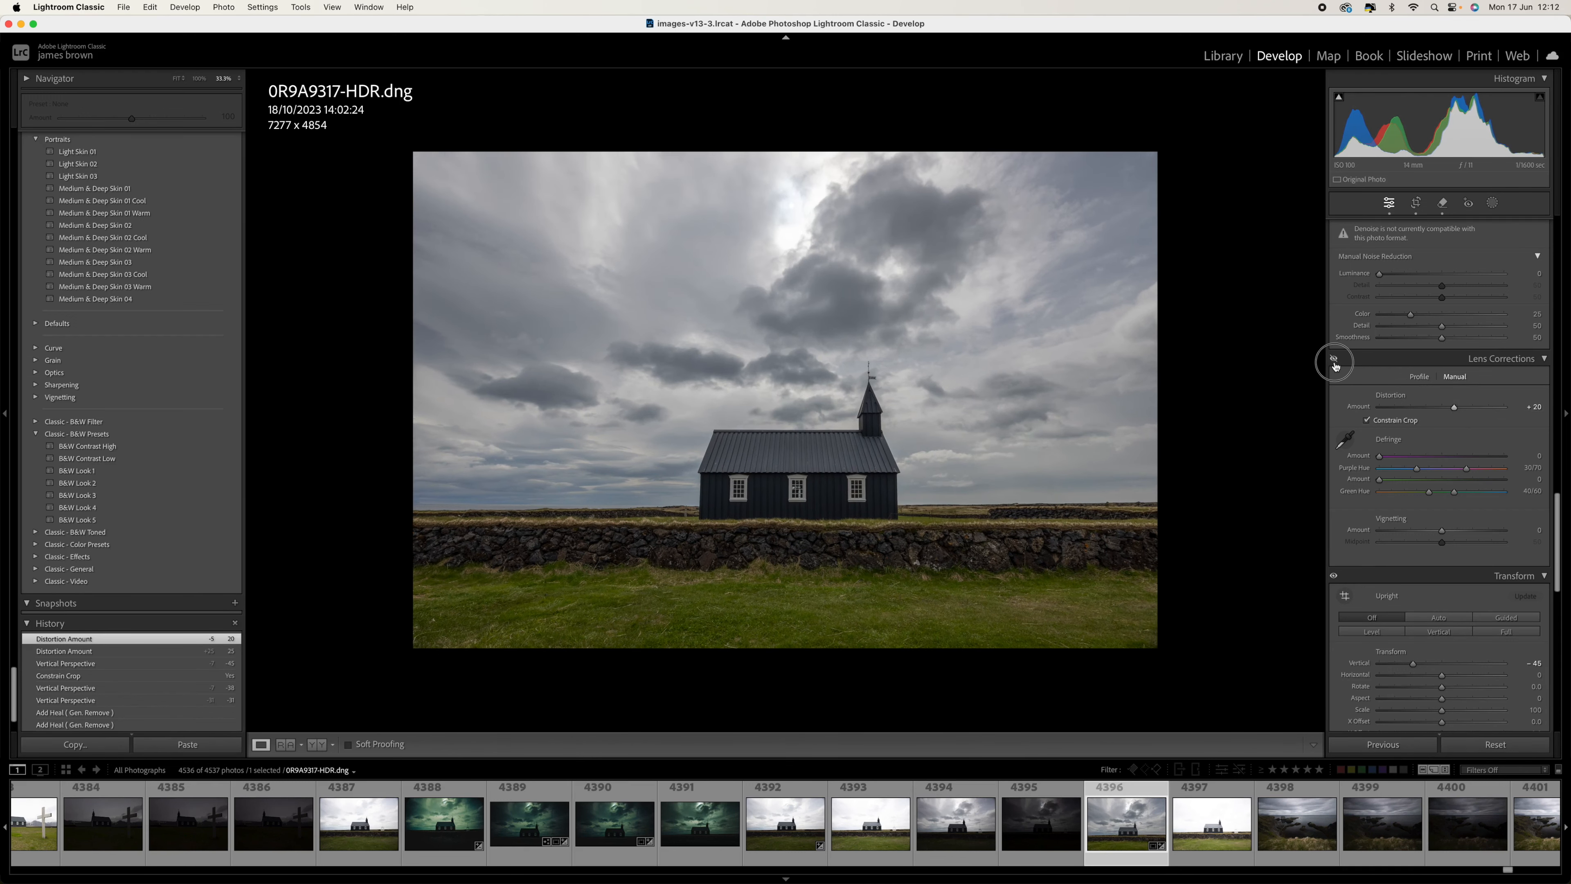
click(1335, 360)
click(1335, 360)
click(1334, 363)
click(1335, 576)
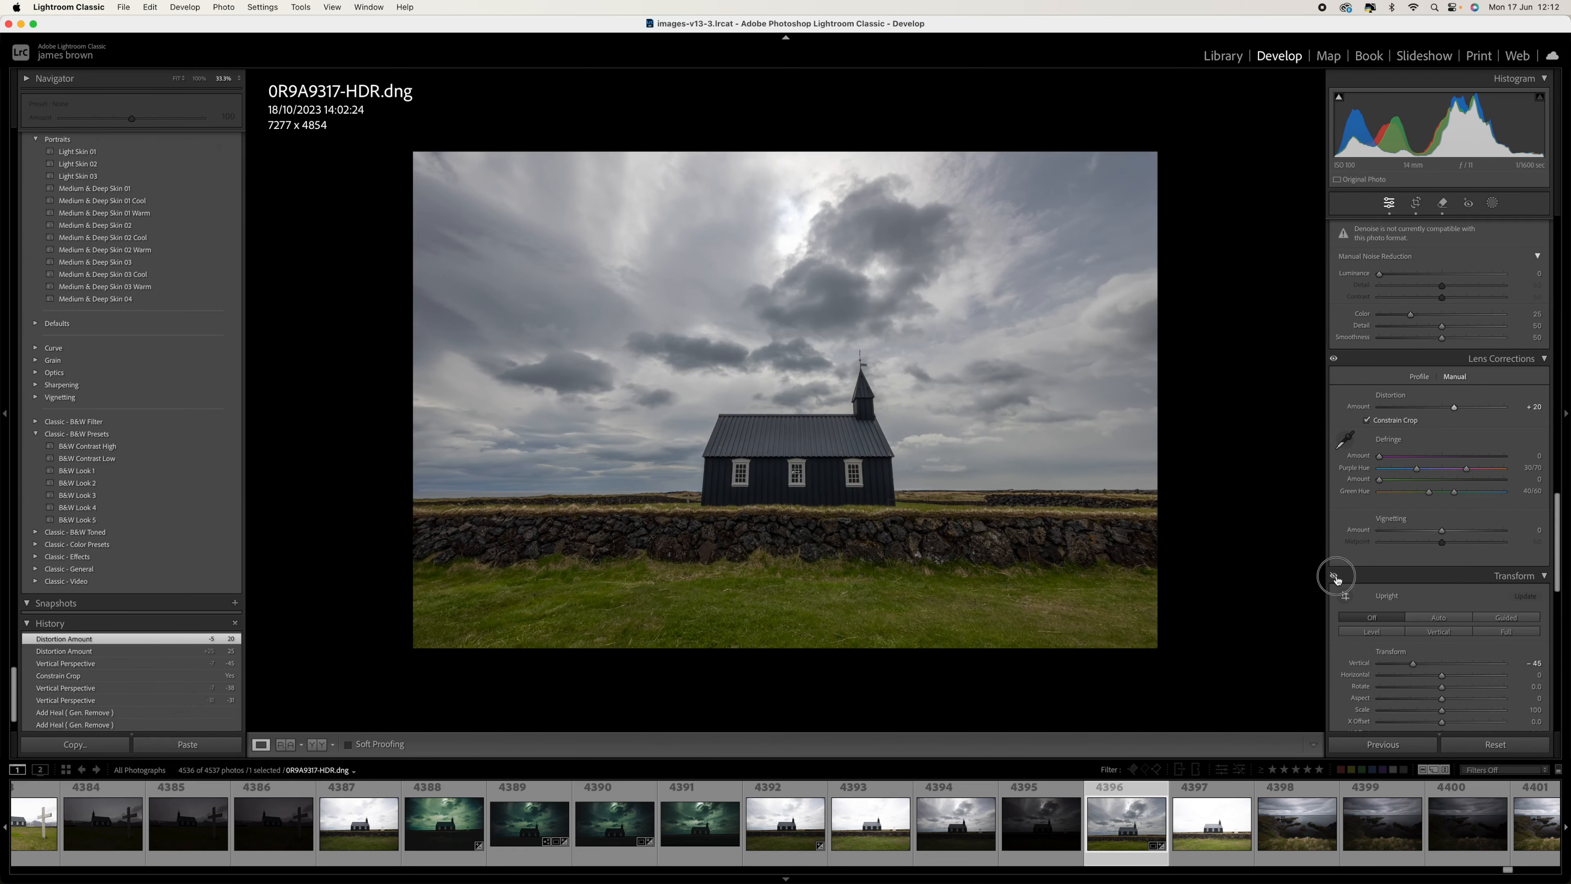
click(1335, 577)
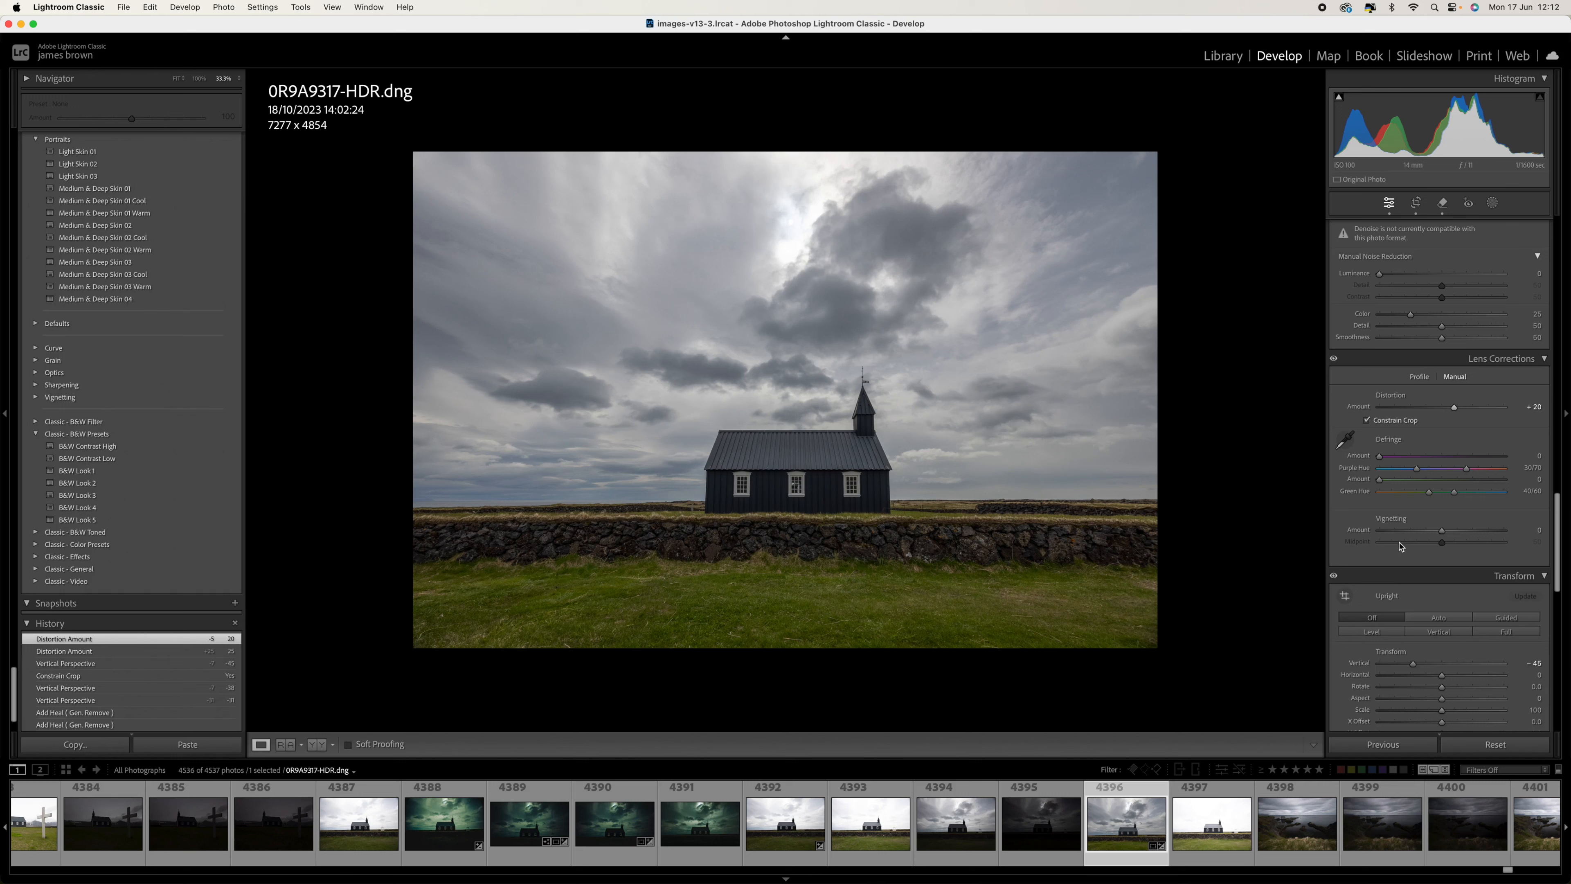
Step: Start cropping the photo and set the crop aspect ratio to 16 x 9
scroll(1401, 546, up, 6)
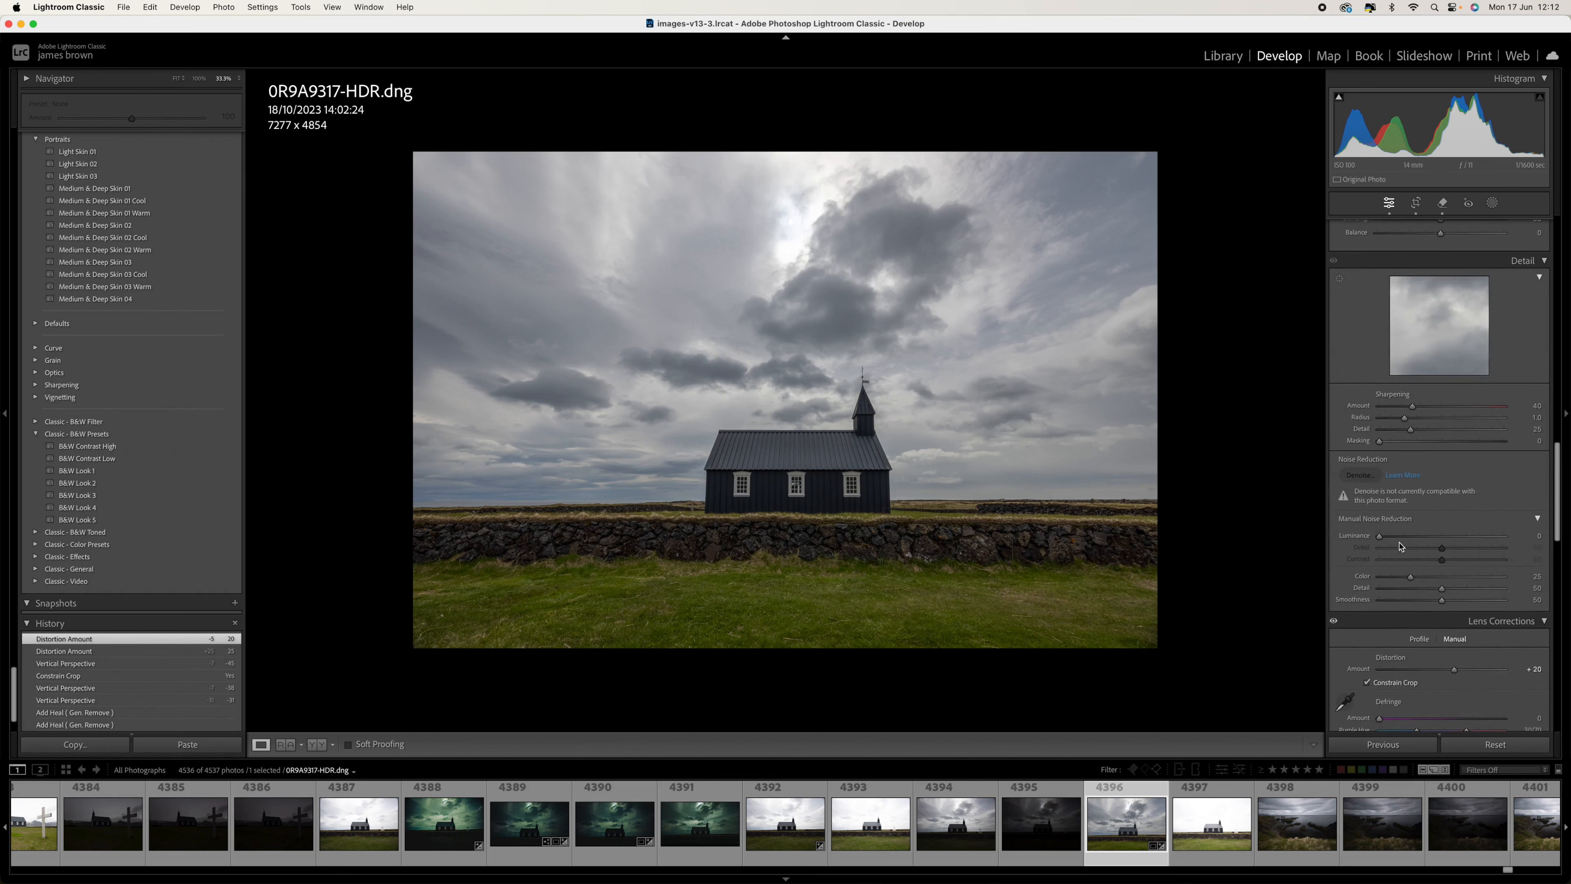
scroll(1401, 546, up, 10)
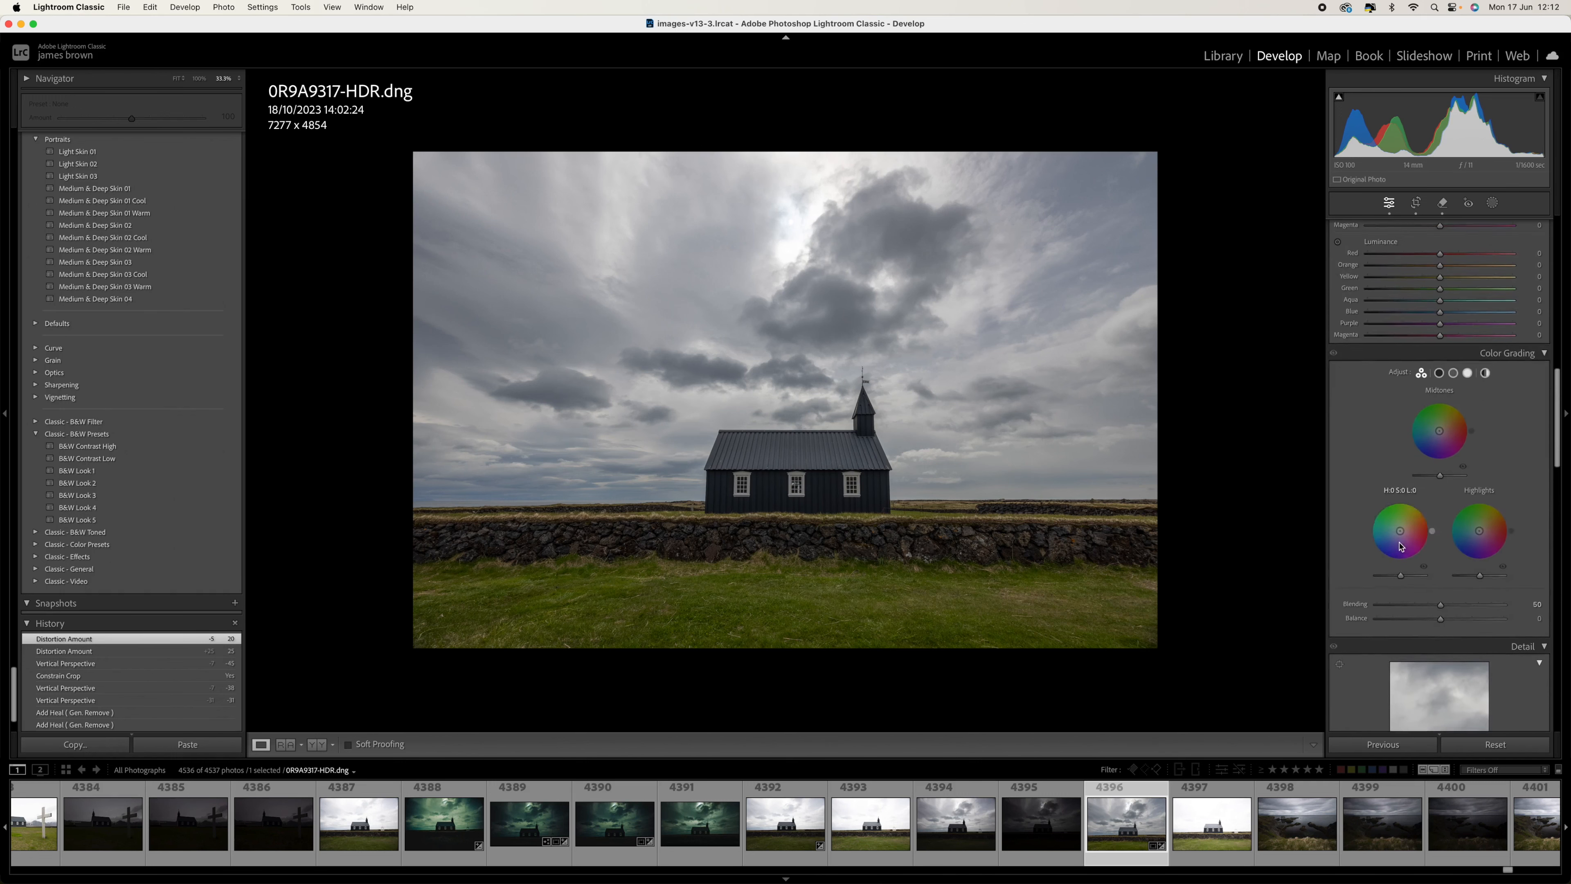
click(1416, 202)
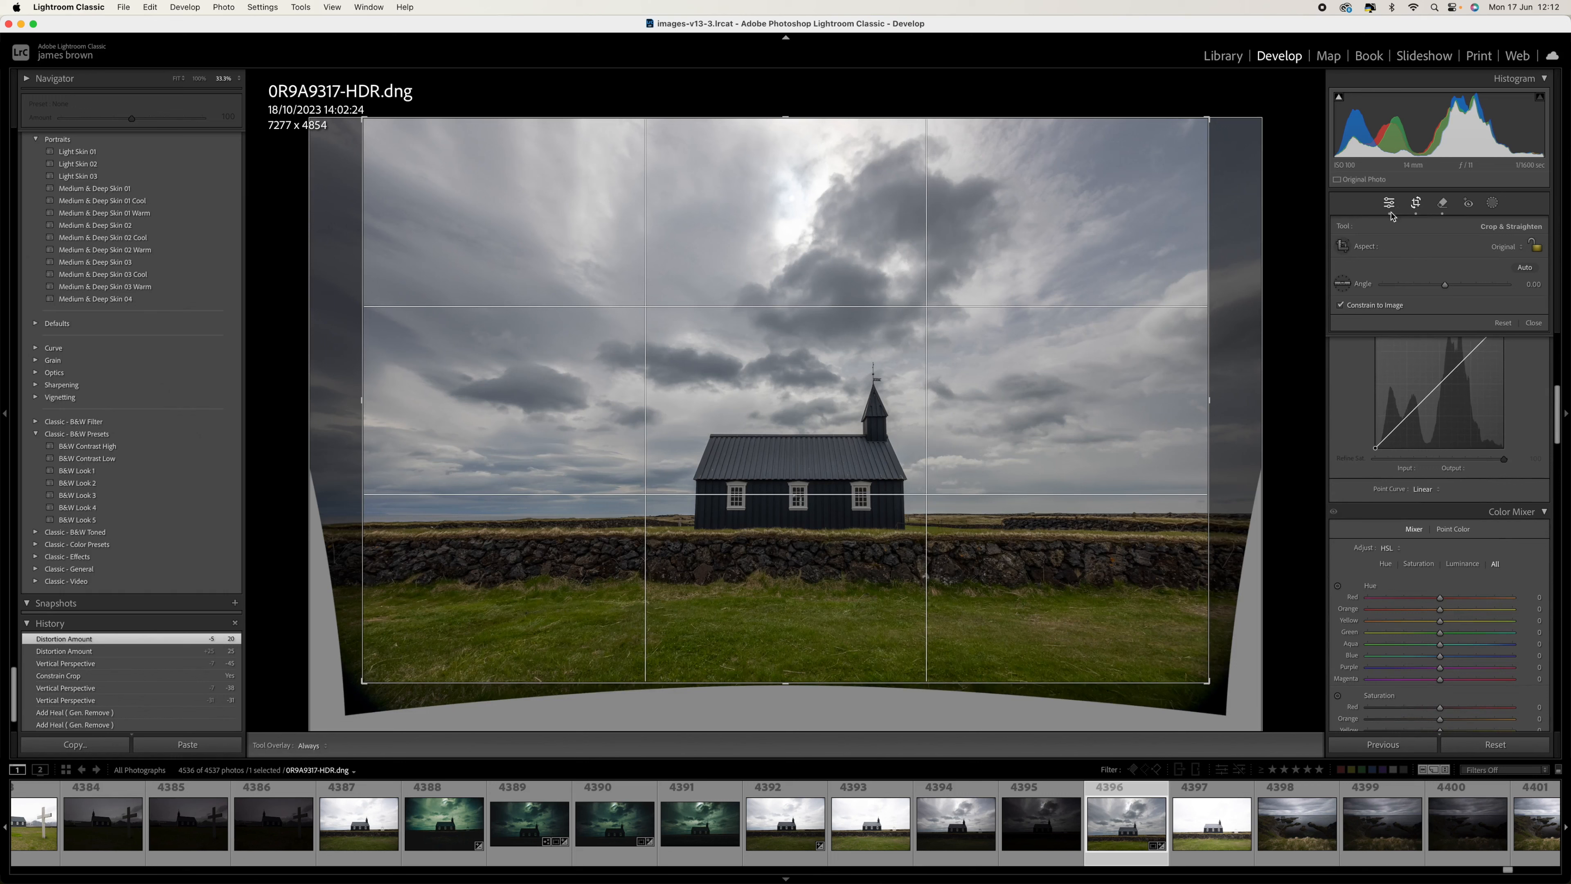
click(1500, 247)
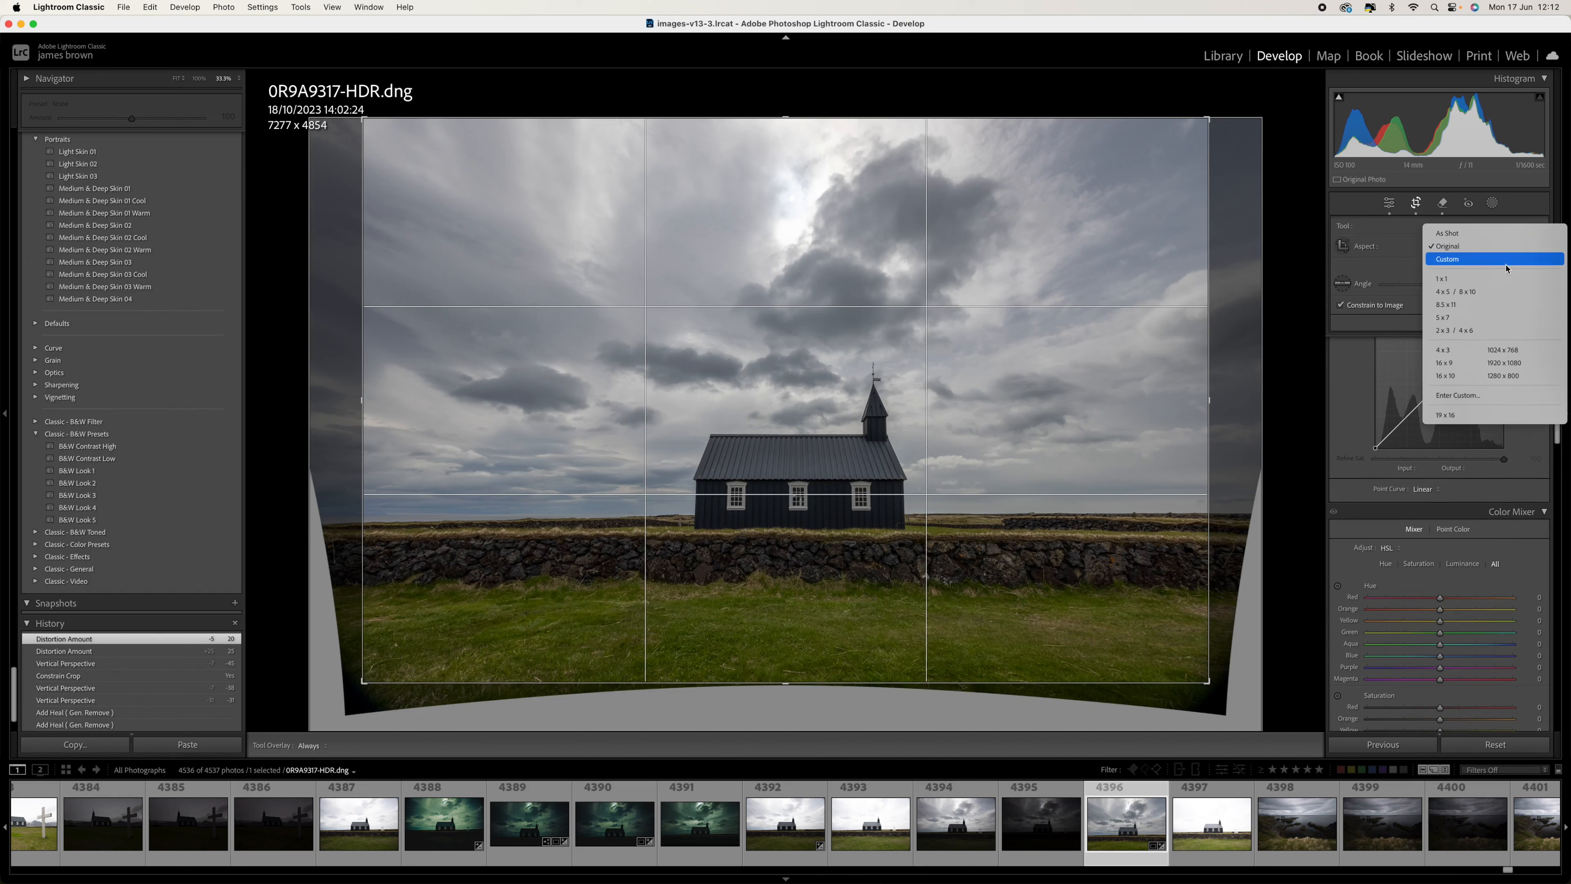
click(1508, 364)
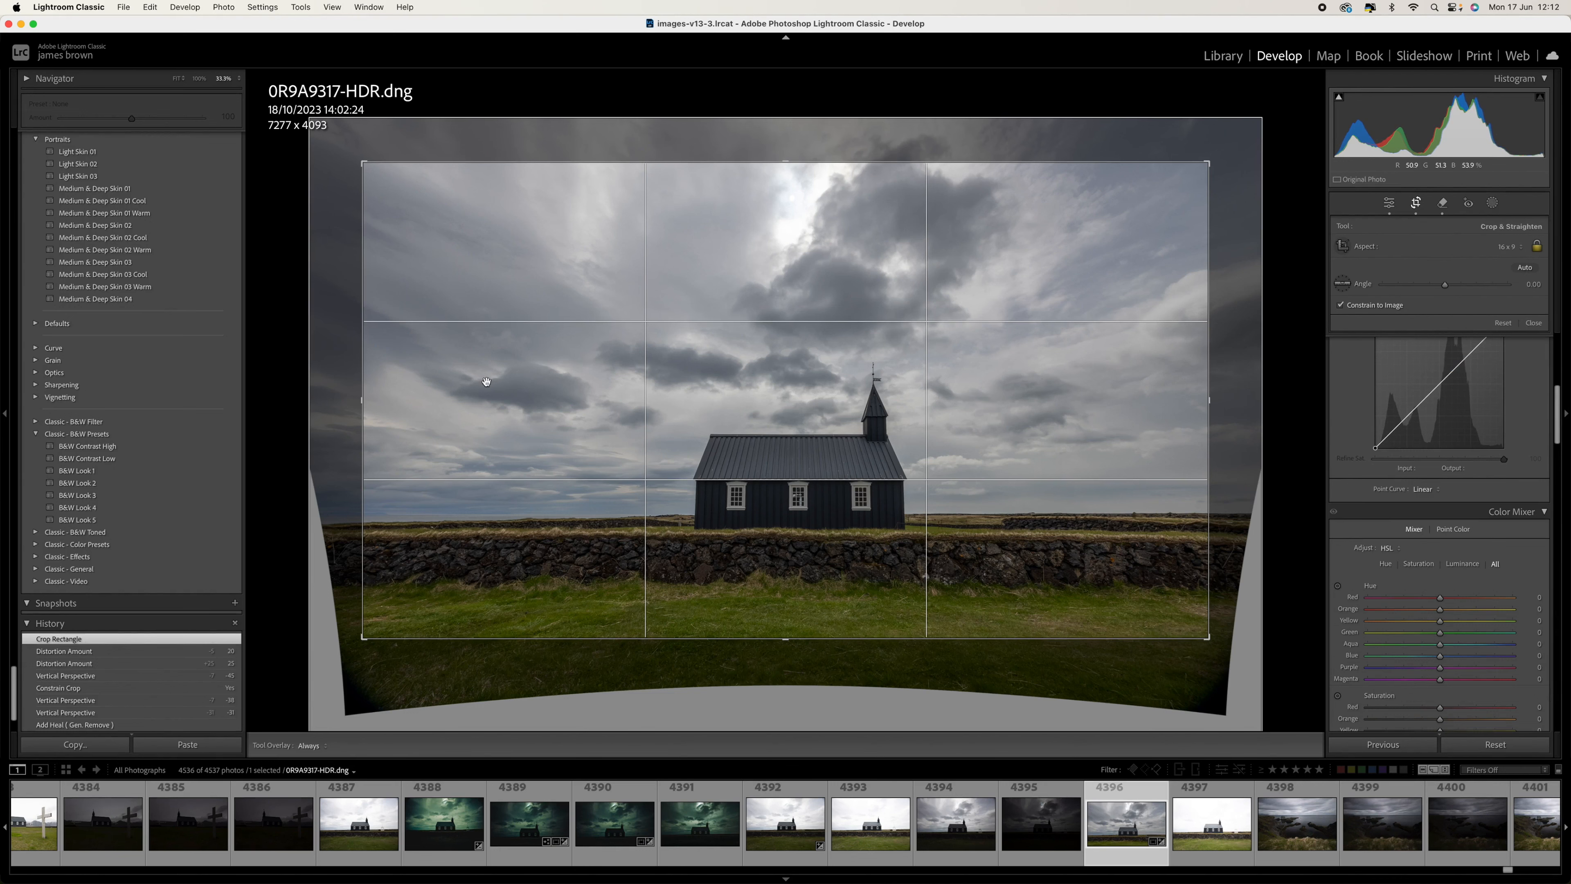
Step: Enlarge the crop frame to about 7530 x 4236 pixels, reposition the photo slightly within it, and commit the crop
drag(360, 401, 340, 399)
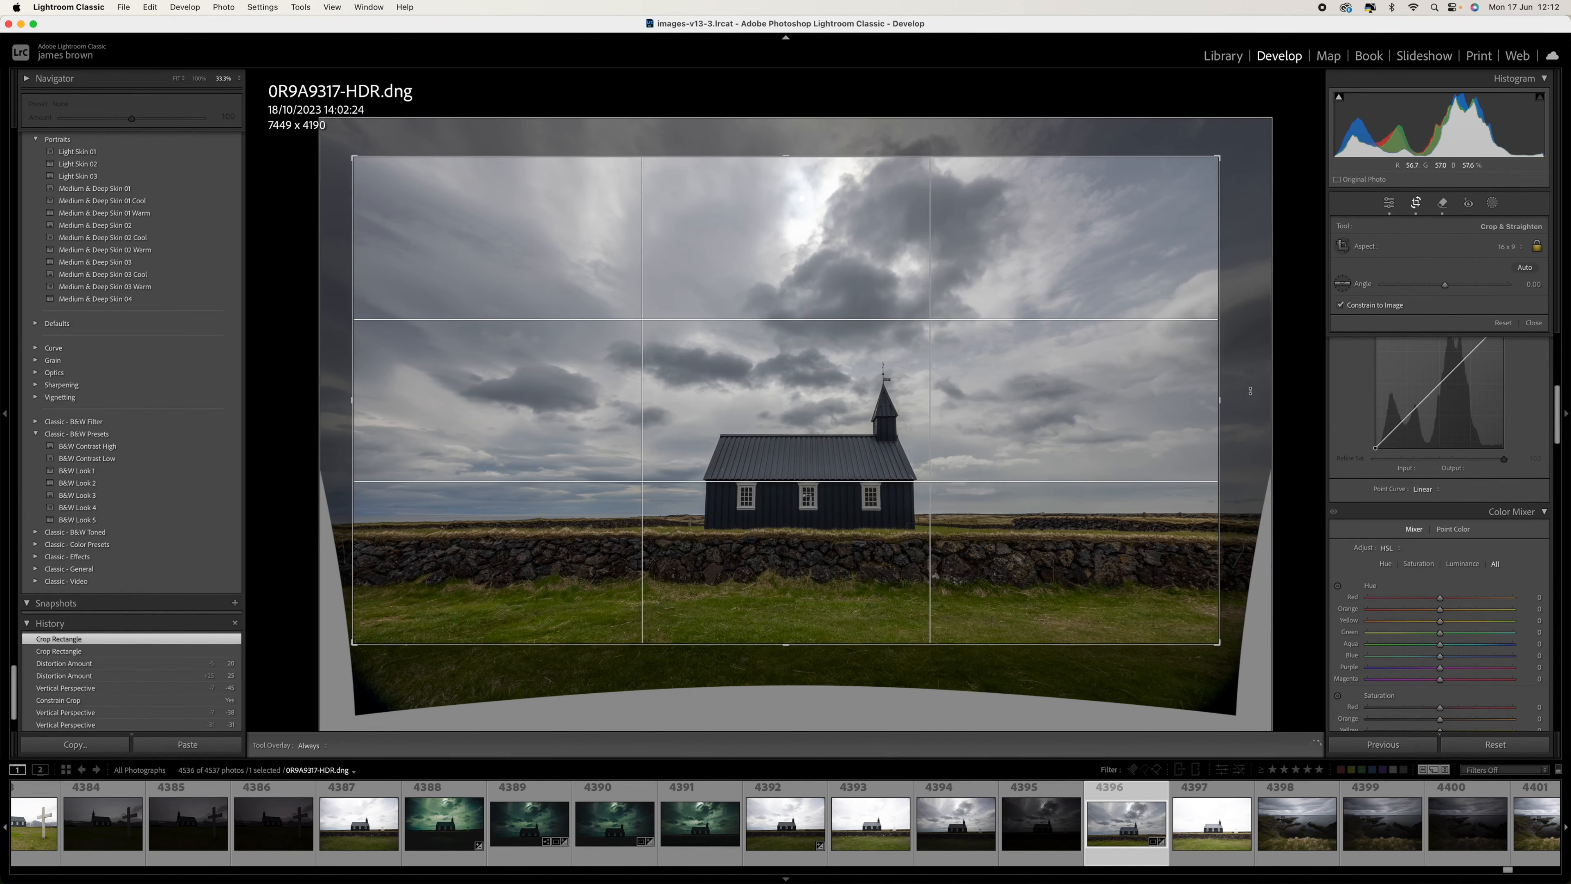
drag(1216, 642, 1224, 647)
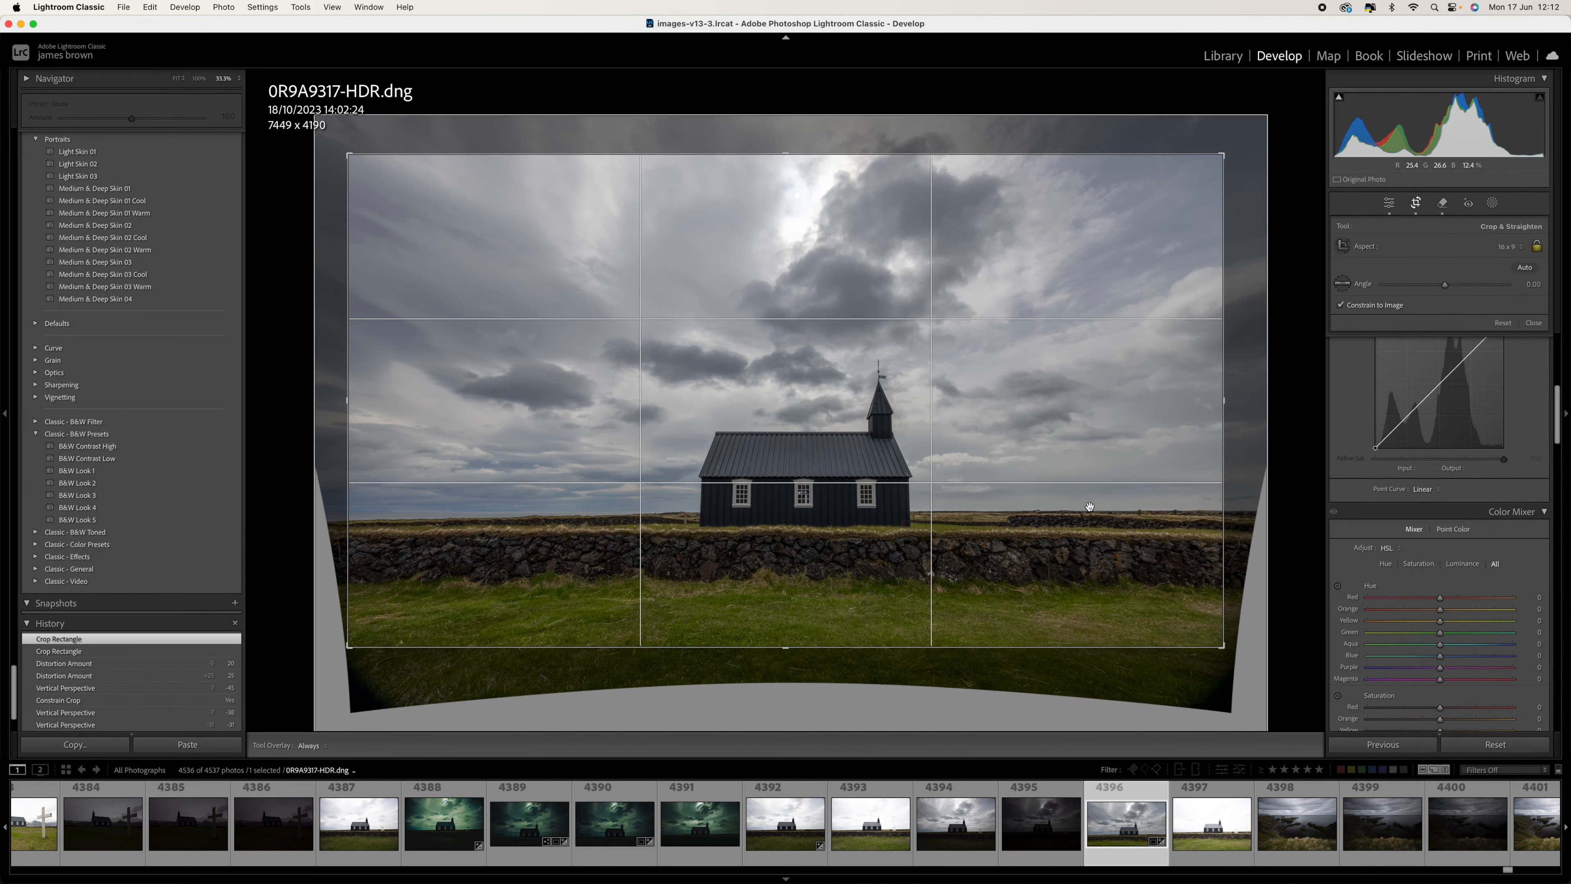
drag(1086, 491, 1087, 490)
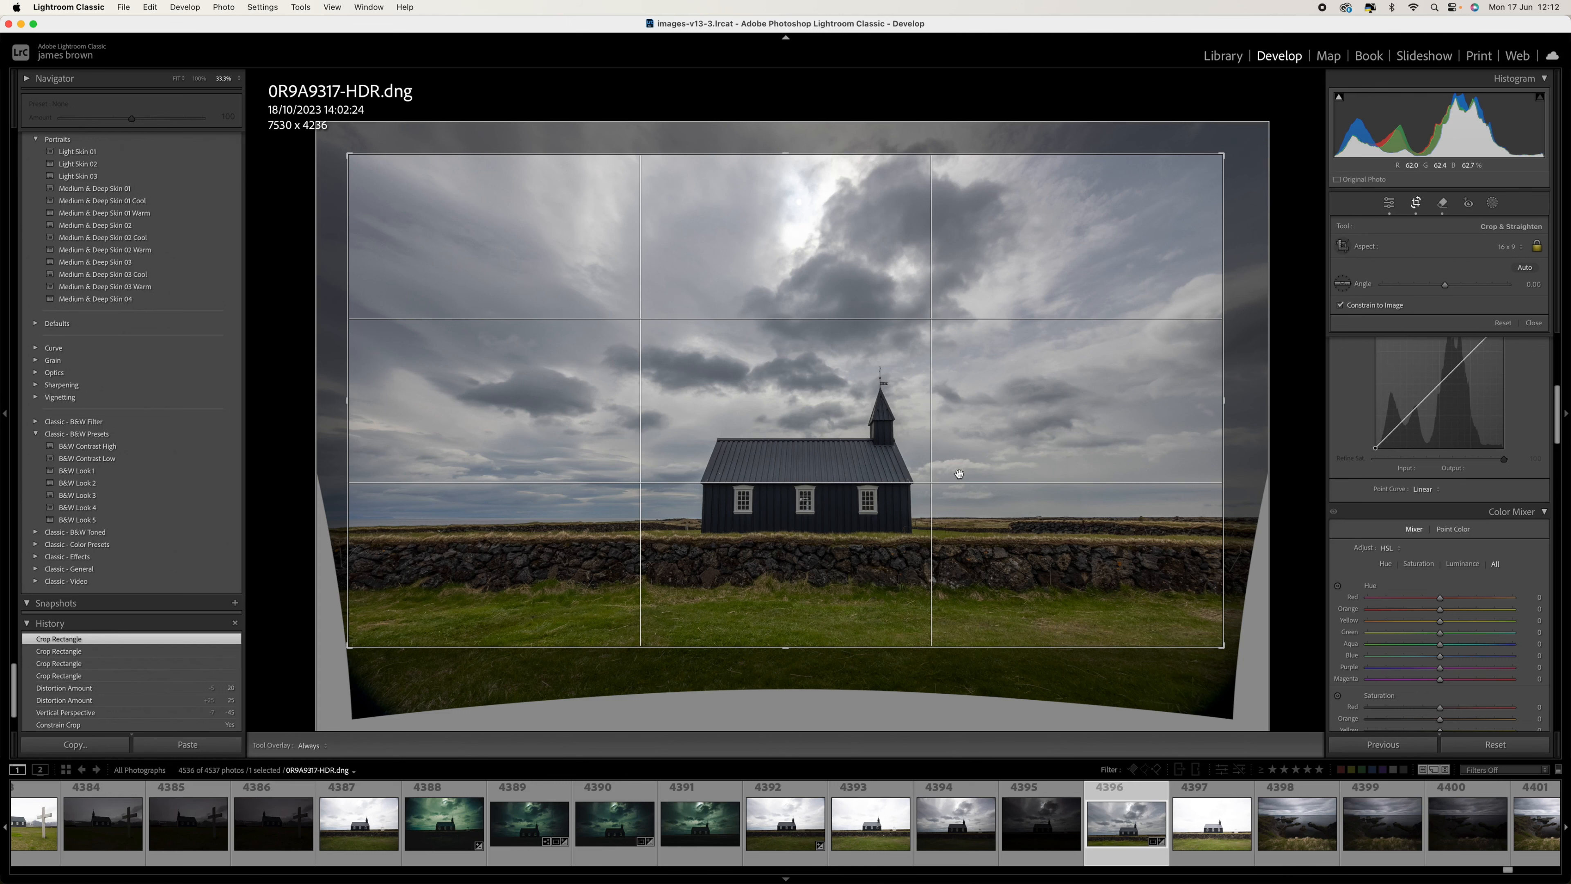
key(Return)
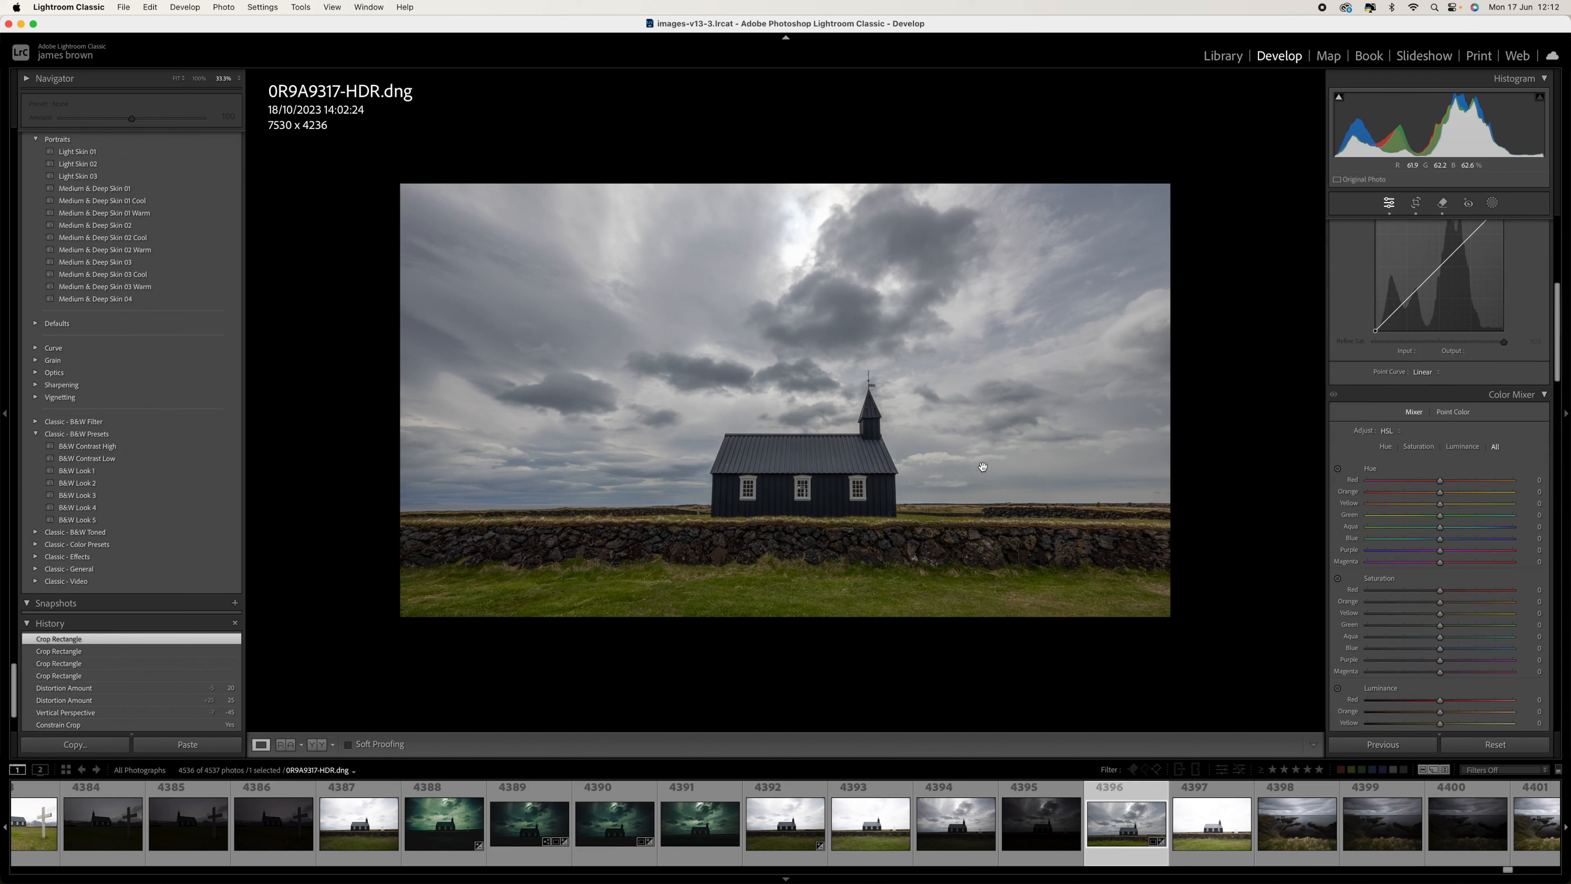
Step: Create a Select Objects mask over the black church and raise the mask's Shadows to about 13
click(1500, 208)
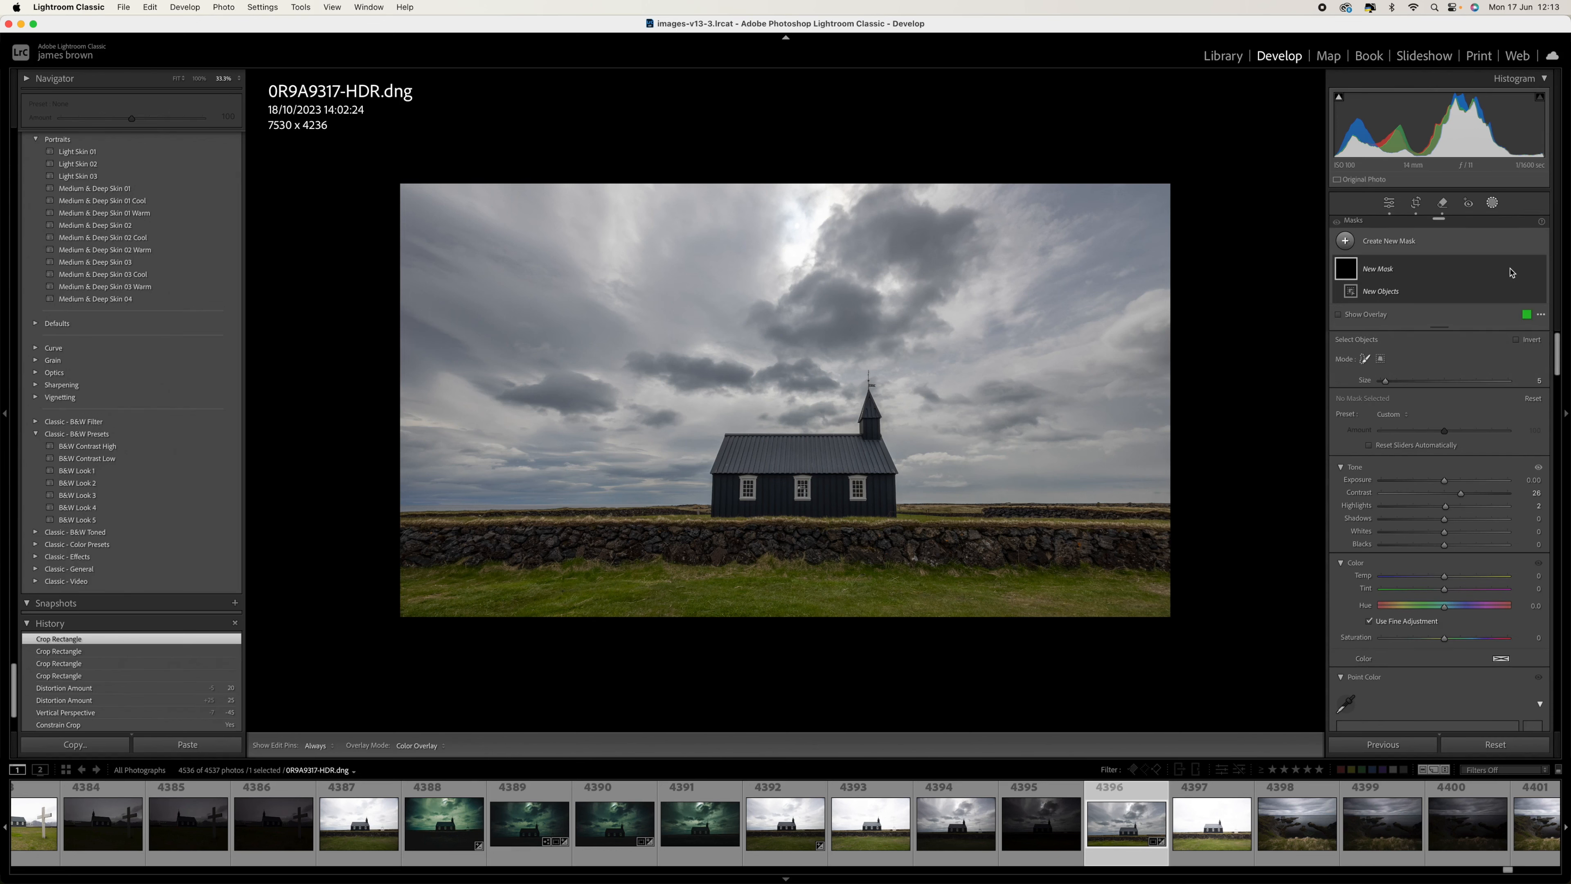
scroll(867, 464, up, 1)
mouse_move(867, 464)
mouse_down()
mouse_move(716, 474)
mouse_move(717, 509)
mouse_move(894, 506)
mouse_move(733, 504)
mouse_move(724, 439)
mouse_move(861, 426)
mouse_move(864, 376)
mouse_move(892, 511)
mouse_move(866, 442)
mouse_move(736, 468)
mouse_move(847, 470)
mouse_move(872, 490)
mouse_move(757, 485)
mouse_move(842, 494)
mouse_up()
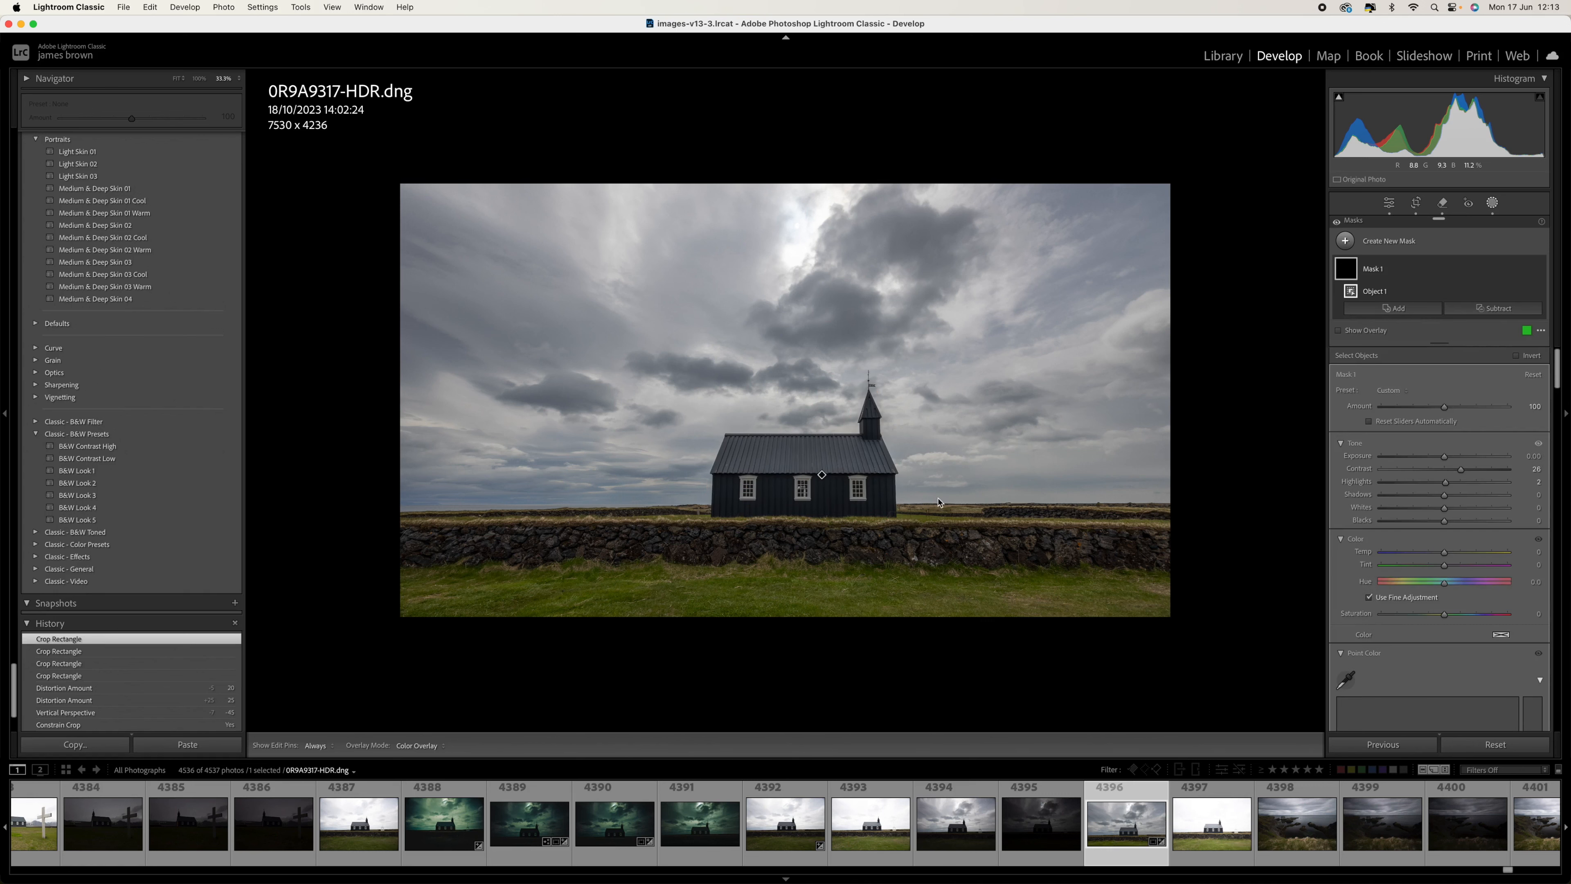
mouse_move(823, 478)
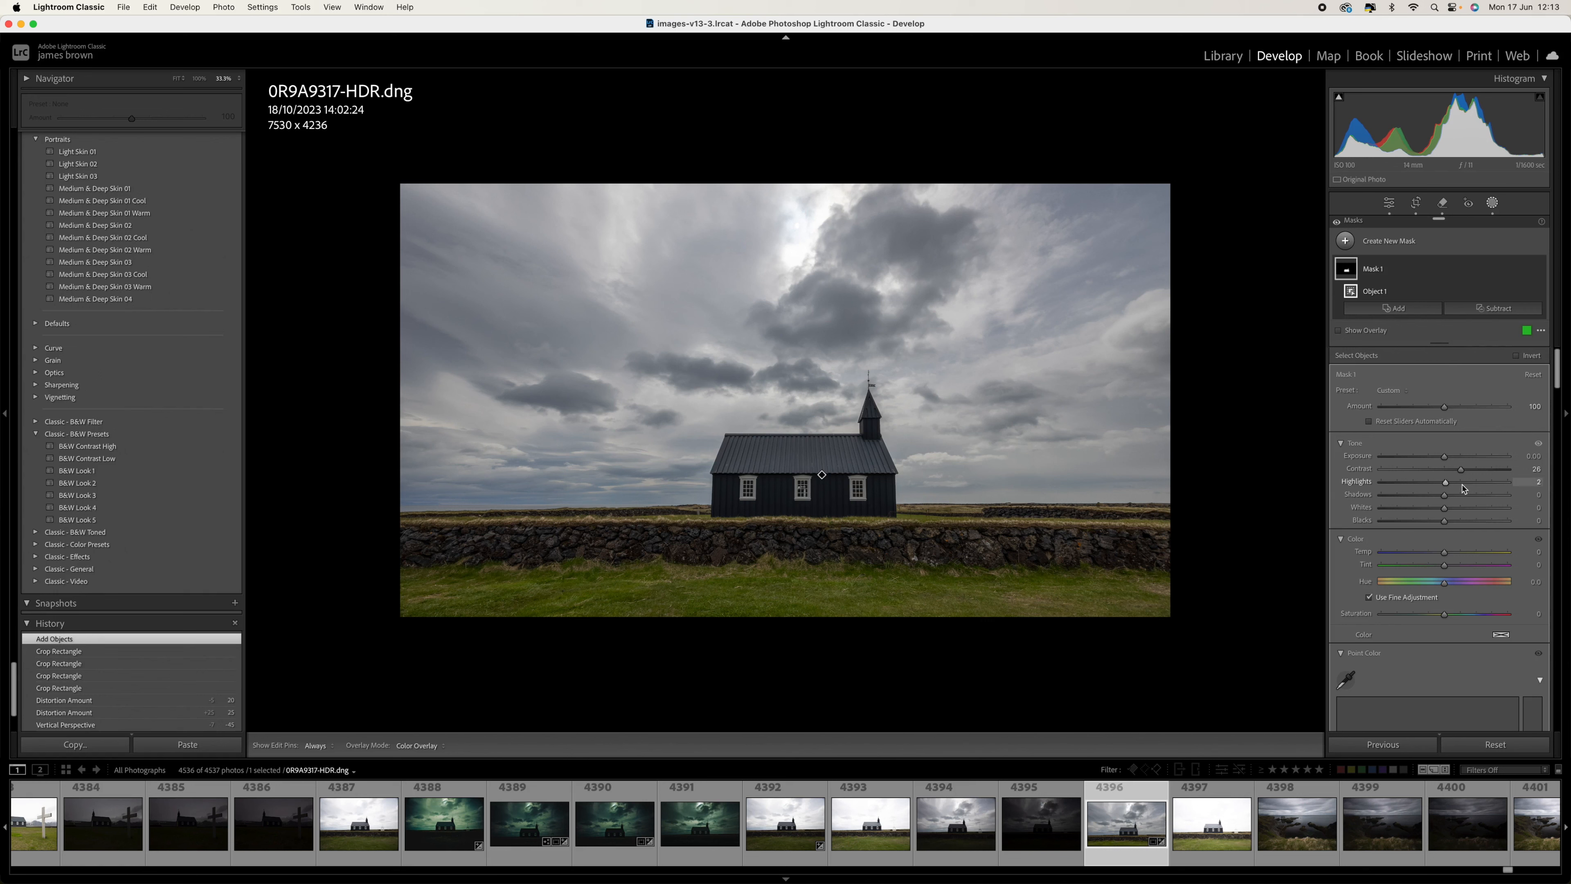
drag(1461, 501, 1456, 500)
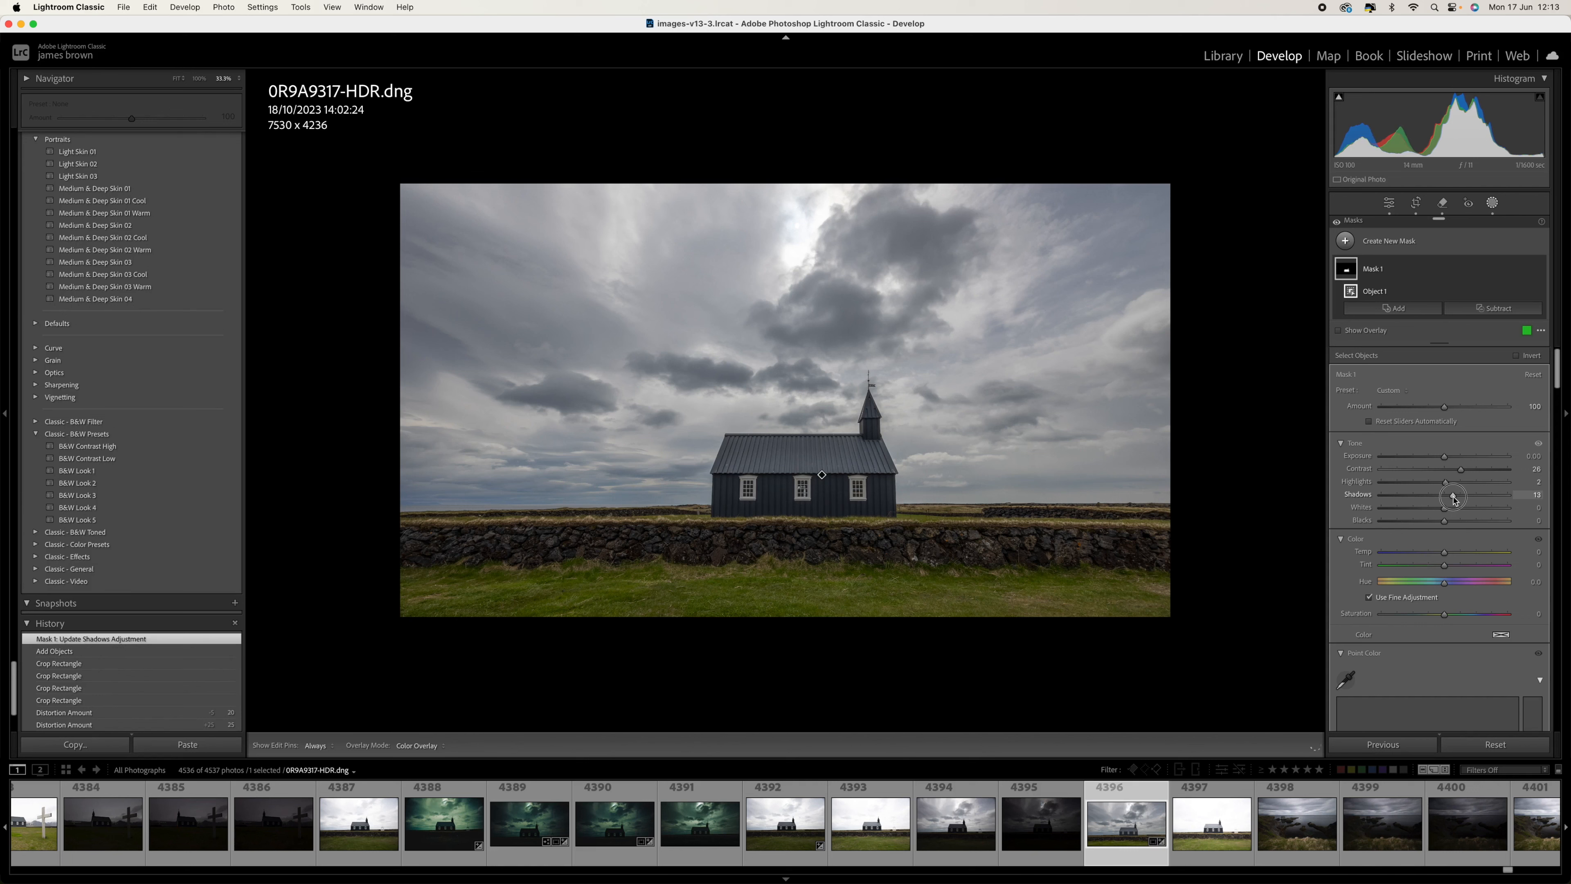
Step: Fine-tune the church mask's Shadows to about 13, raise its Highlights to about 13, and close masking
drag(1456, 501, 1454, 500)
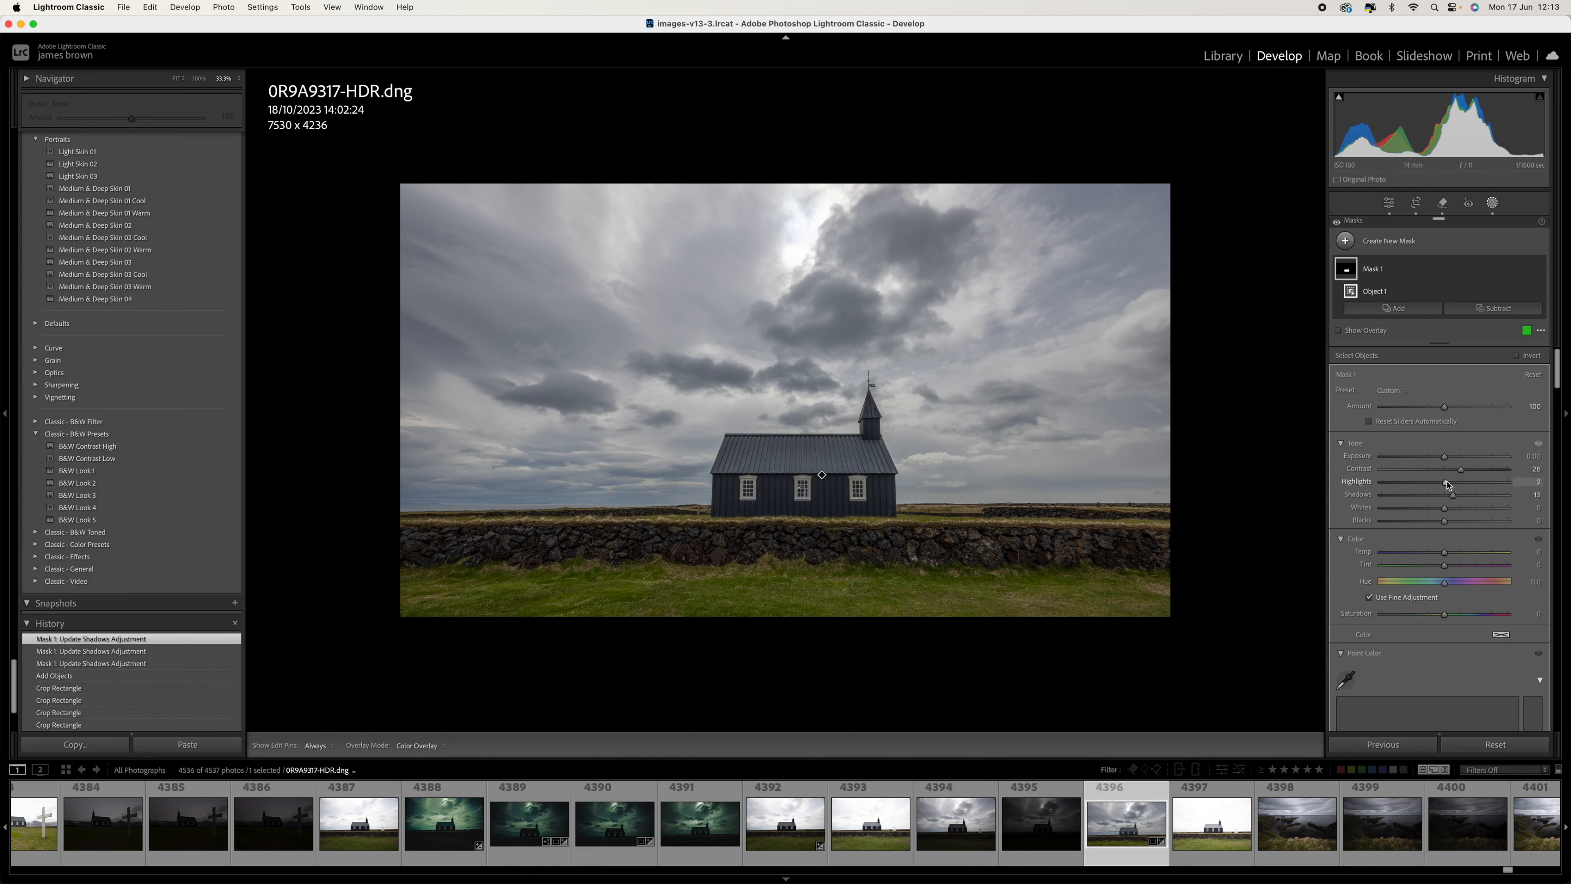
click(1447, 486)
drag(1443, 484, 1452, 482)
drag(1454, 483, 1453, 483)
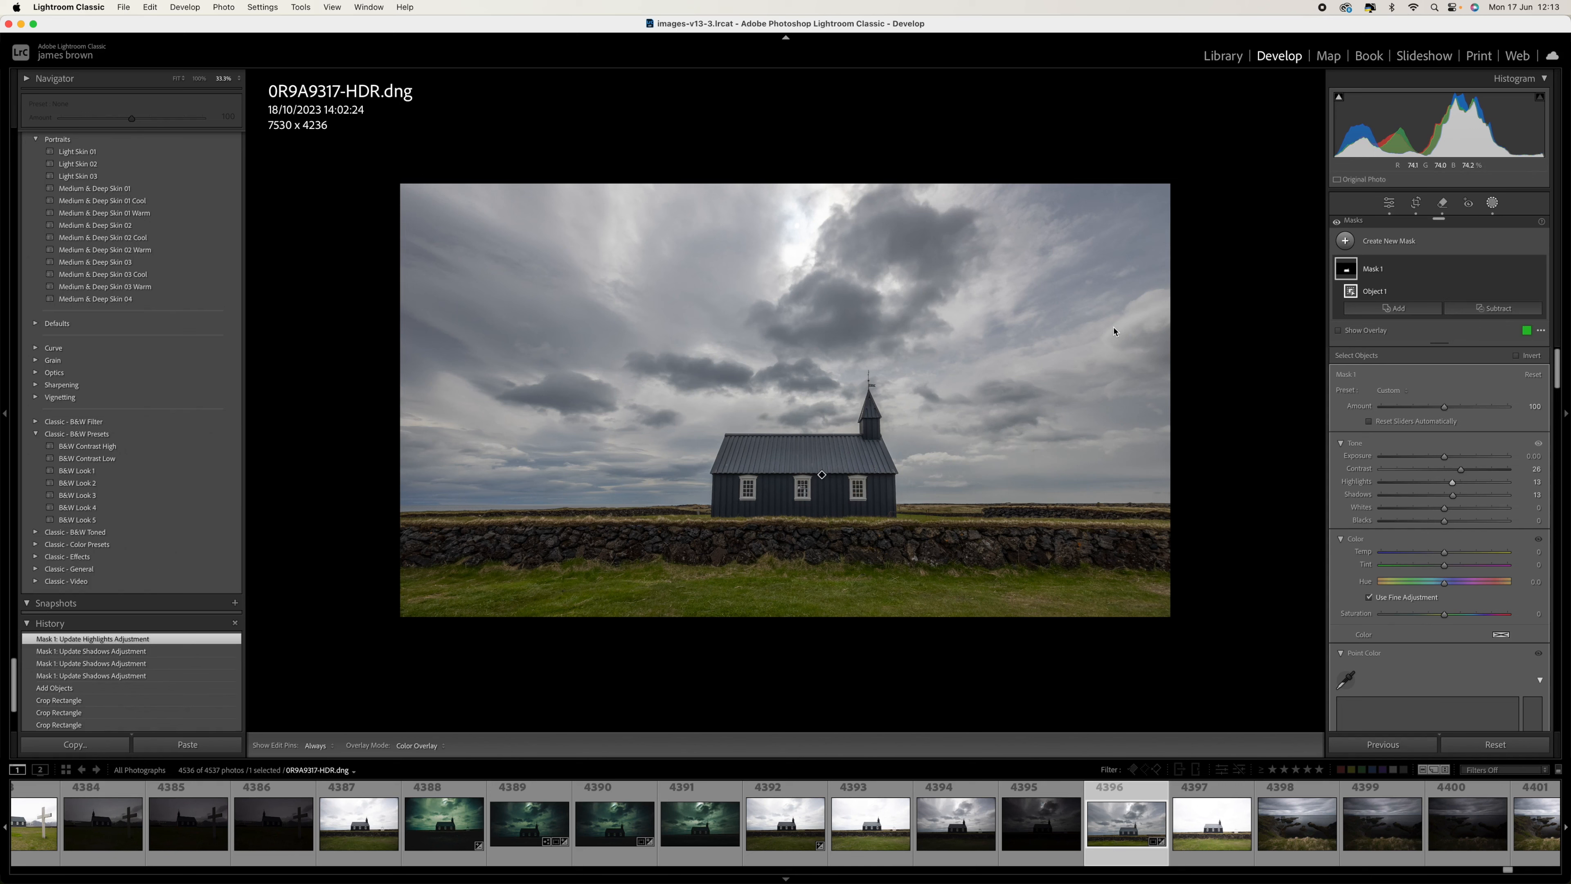
key(shift+w)
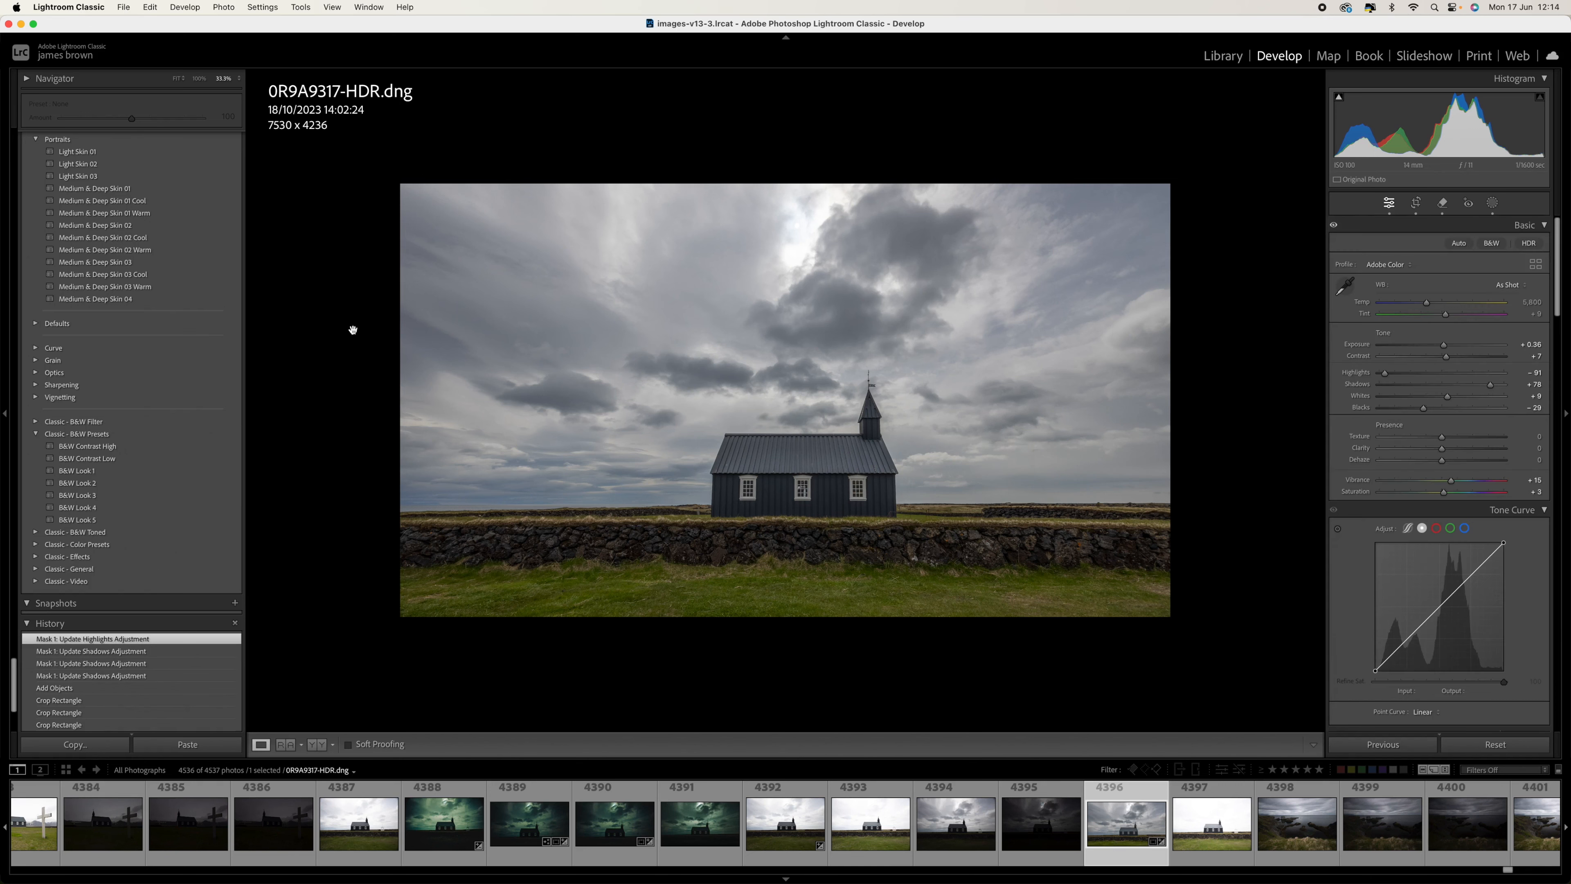
Step: Apply the Brown and dark preset from the Tog Pro FILM COLLECTION to the photo
scroll(220, 286, up, 15)
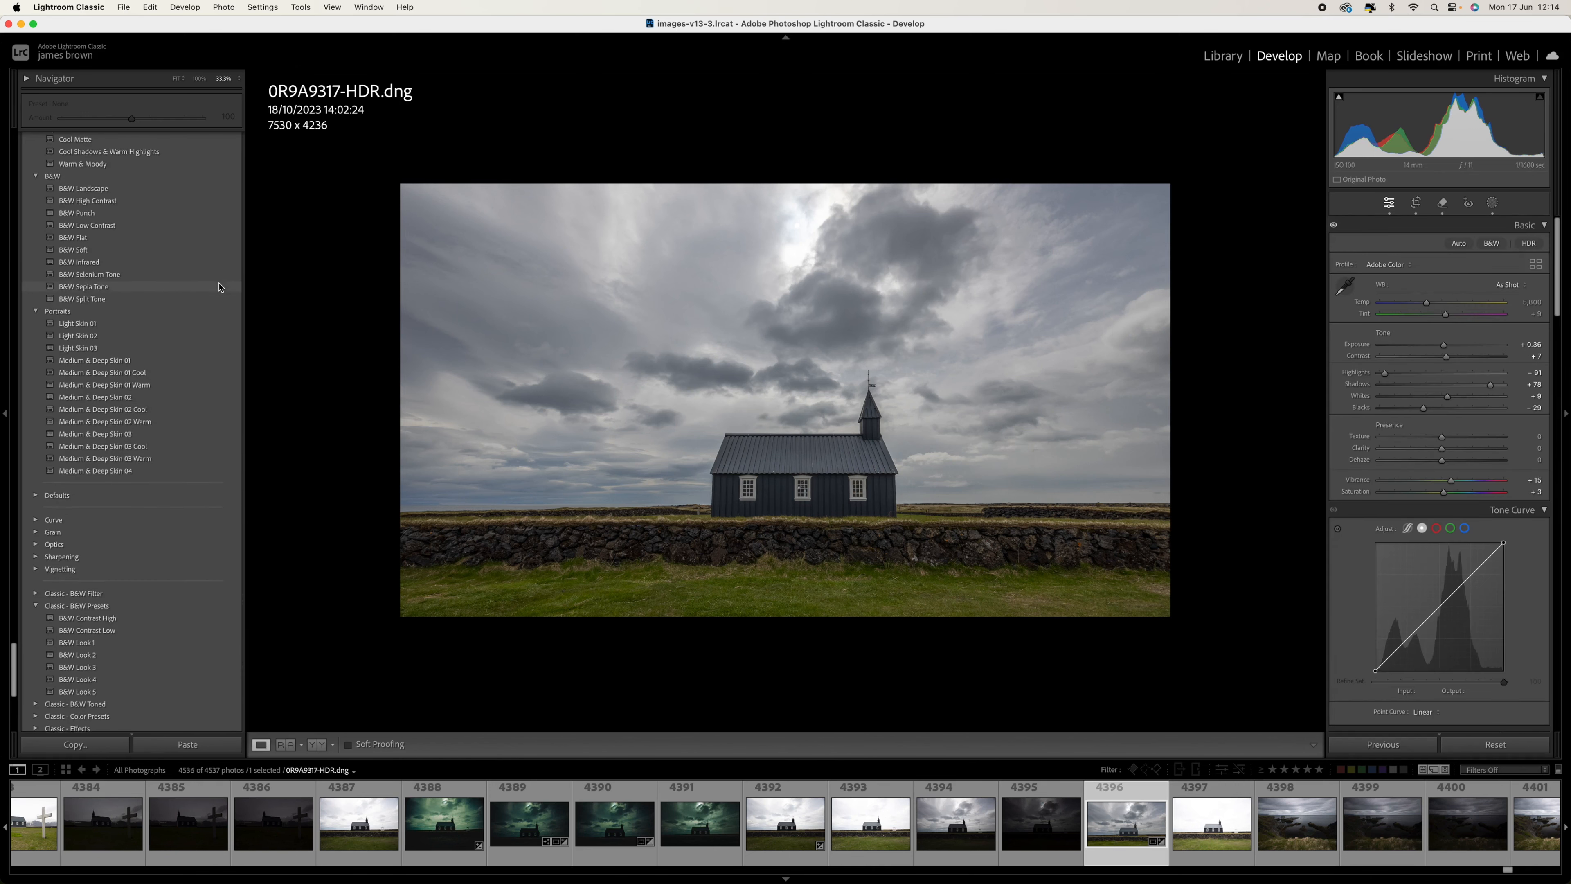
scroll(219, 286, up, 20)
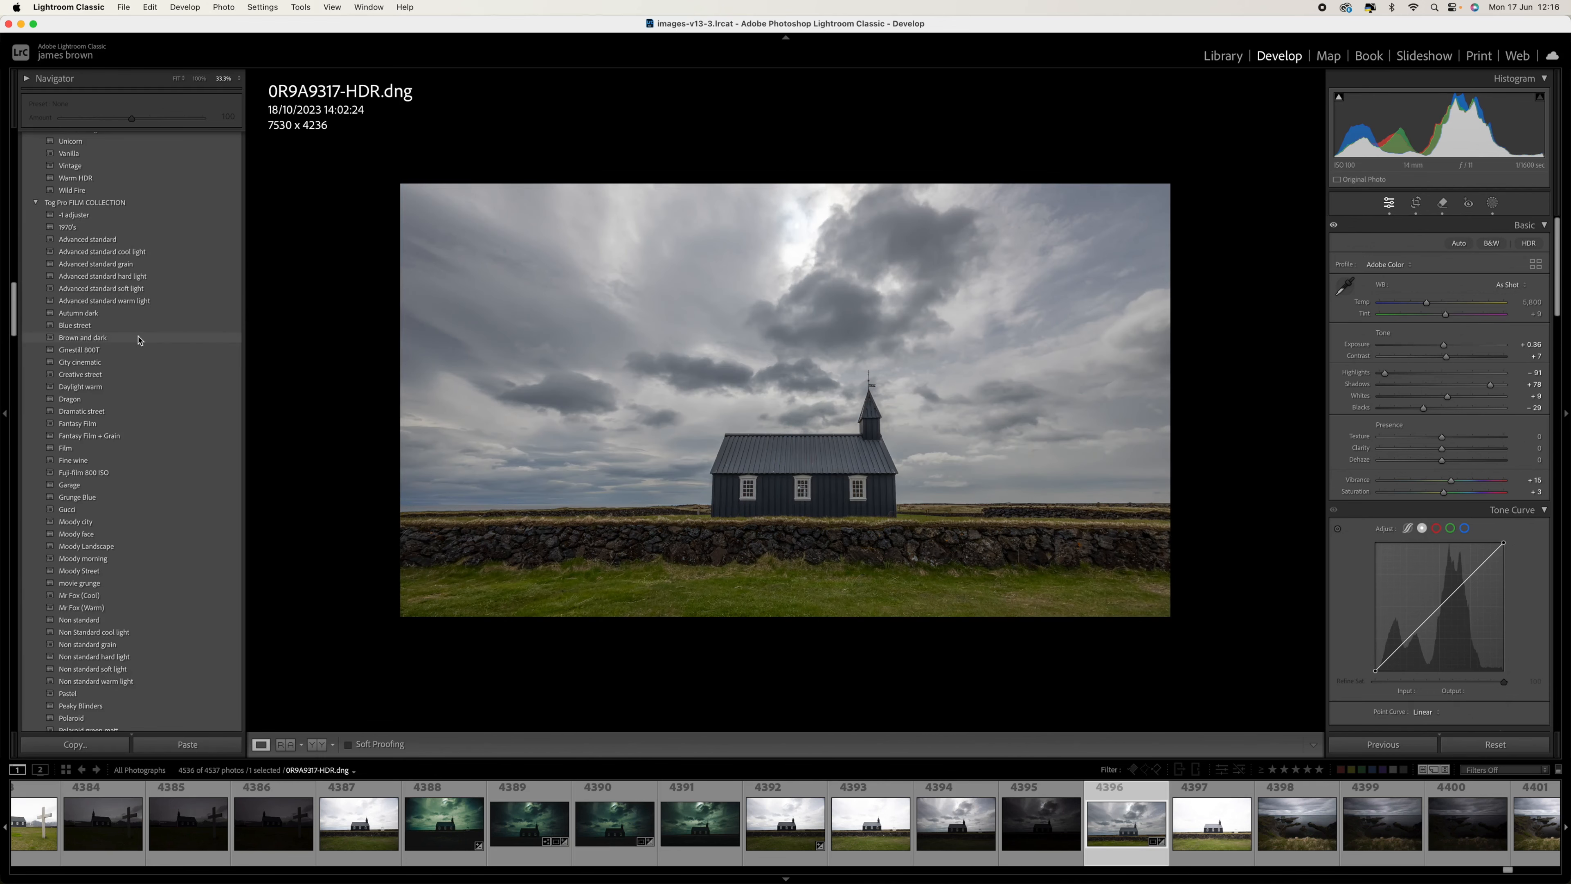
click(138, 340)
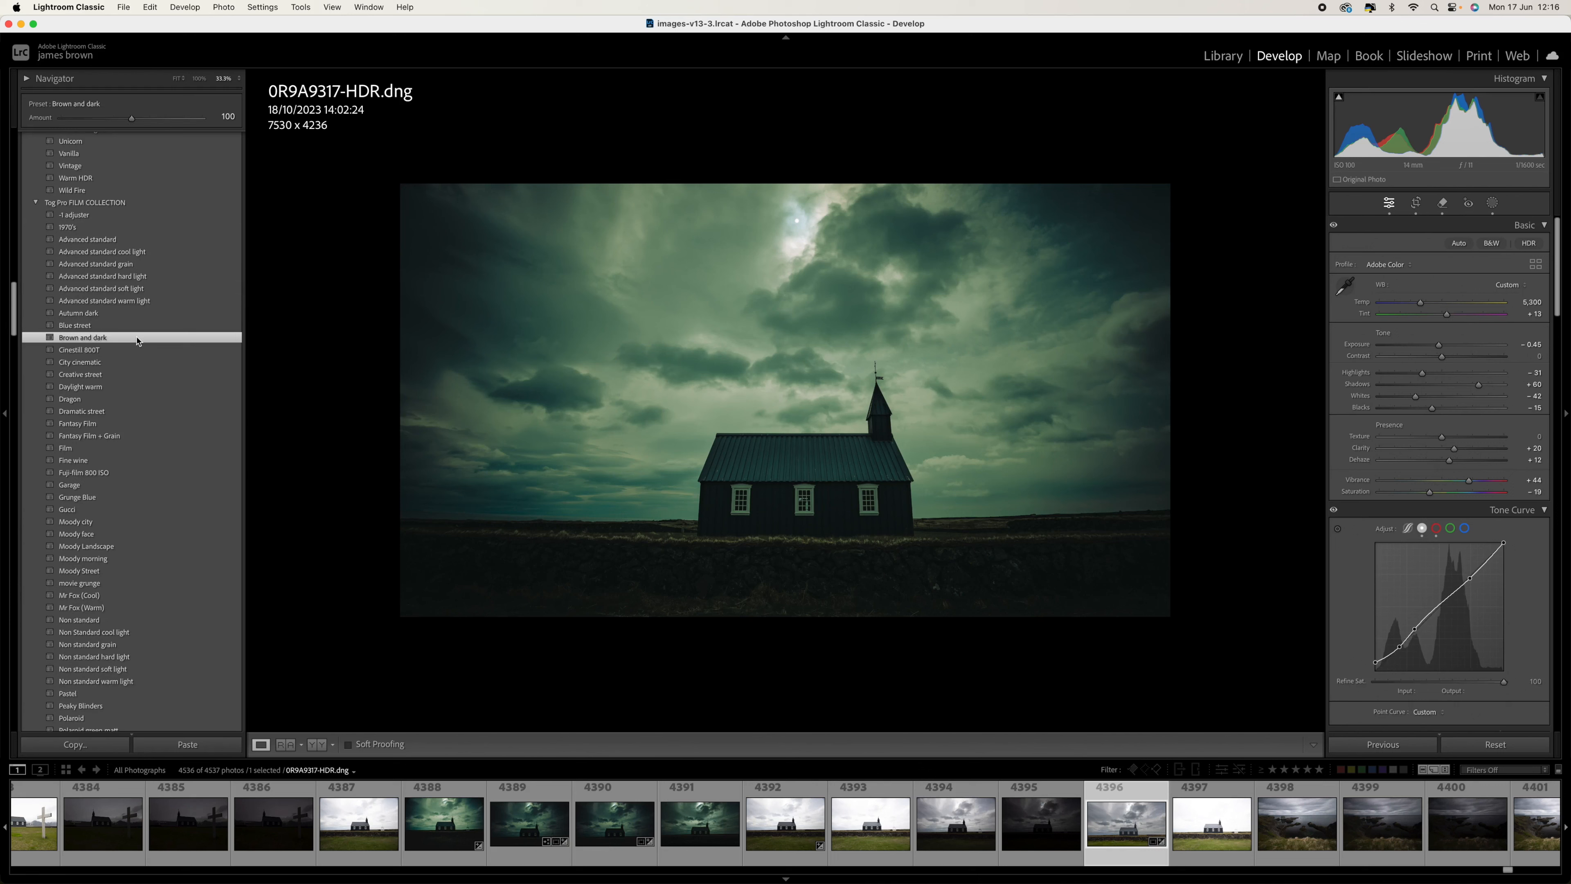
click(138, 338)
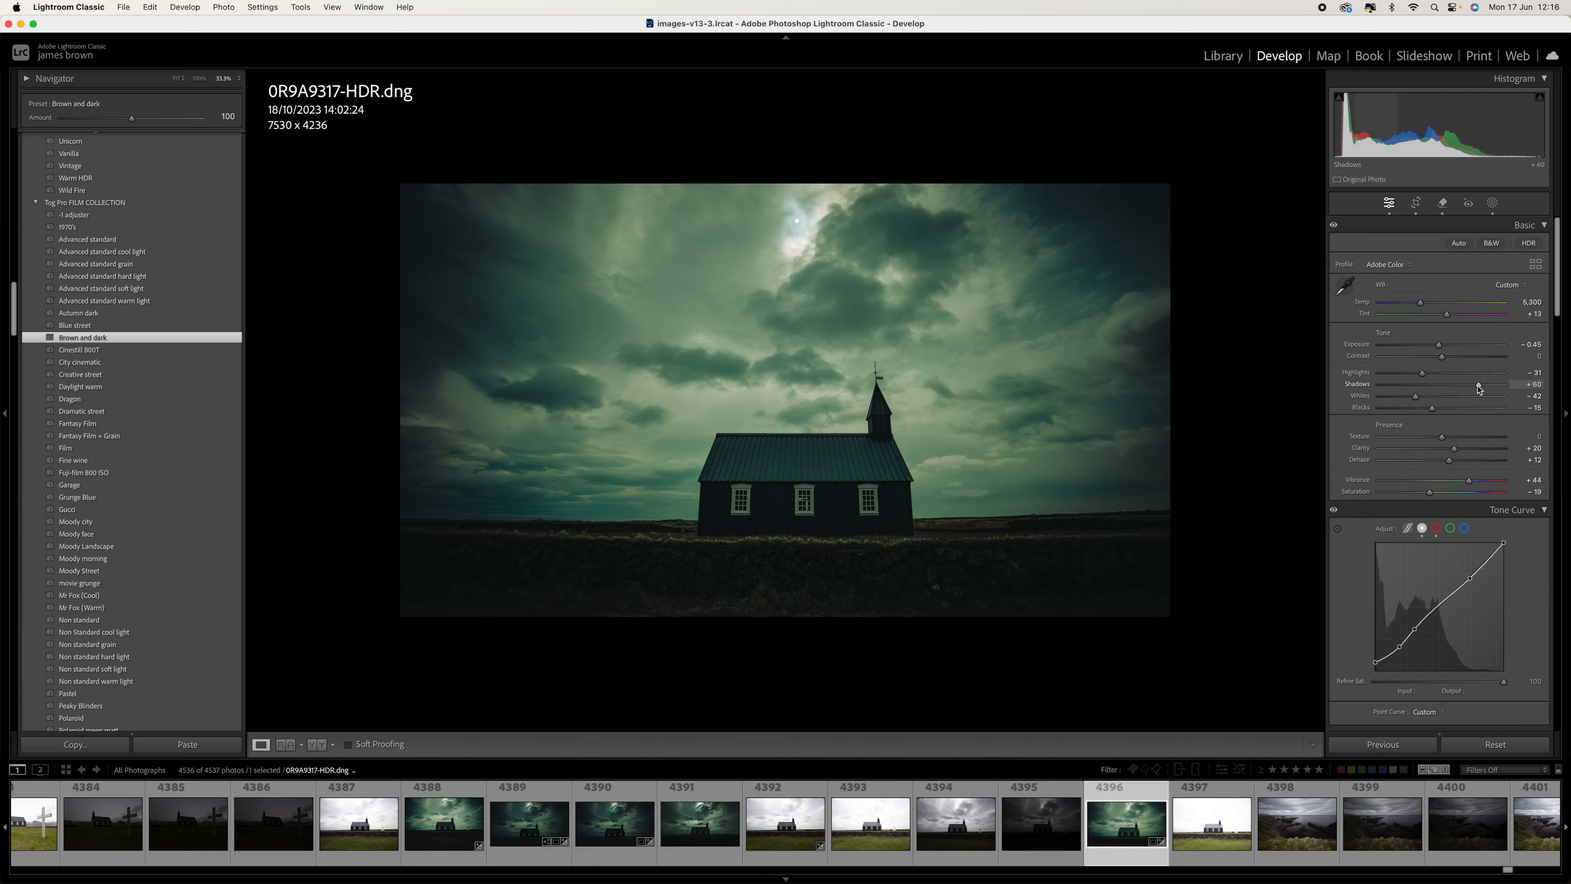
Step: Set Exposure to −0.80, Highlights to −29, Shadows to about +19, Whites to −39 and Blacks to about −19, and compare before and after
click(1439, 348)
drag(1439, 350, 1451, 385)
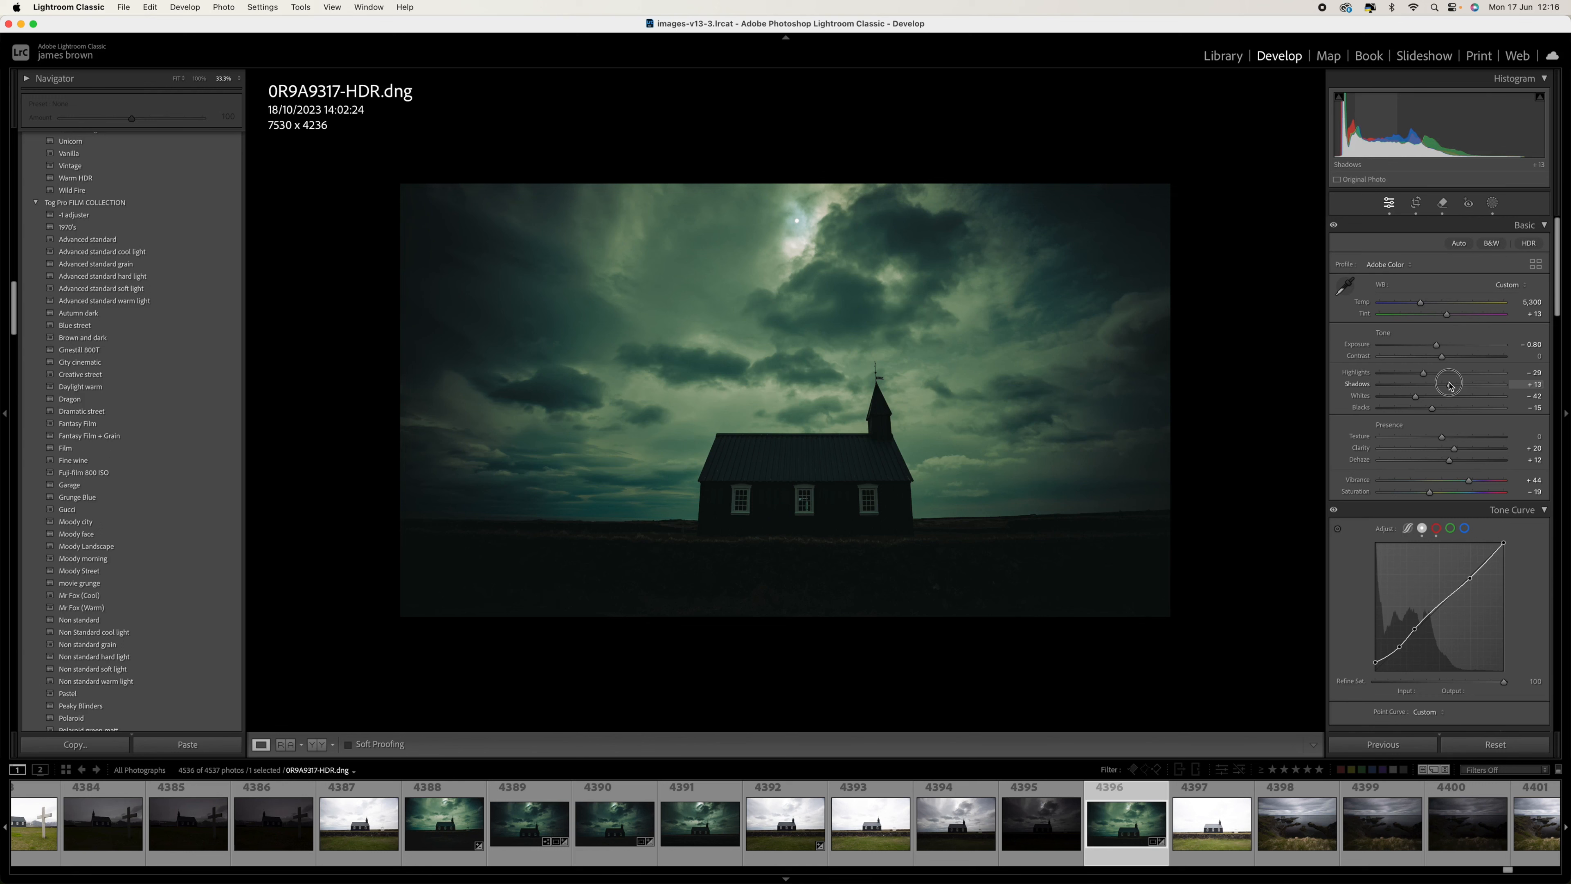
drag(1451, 385, 1454, 385)
drag(1420, 400, 1433, 410)
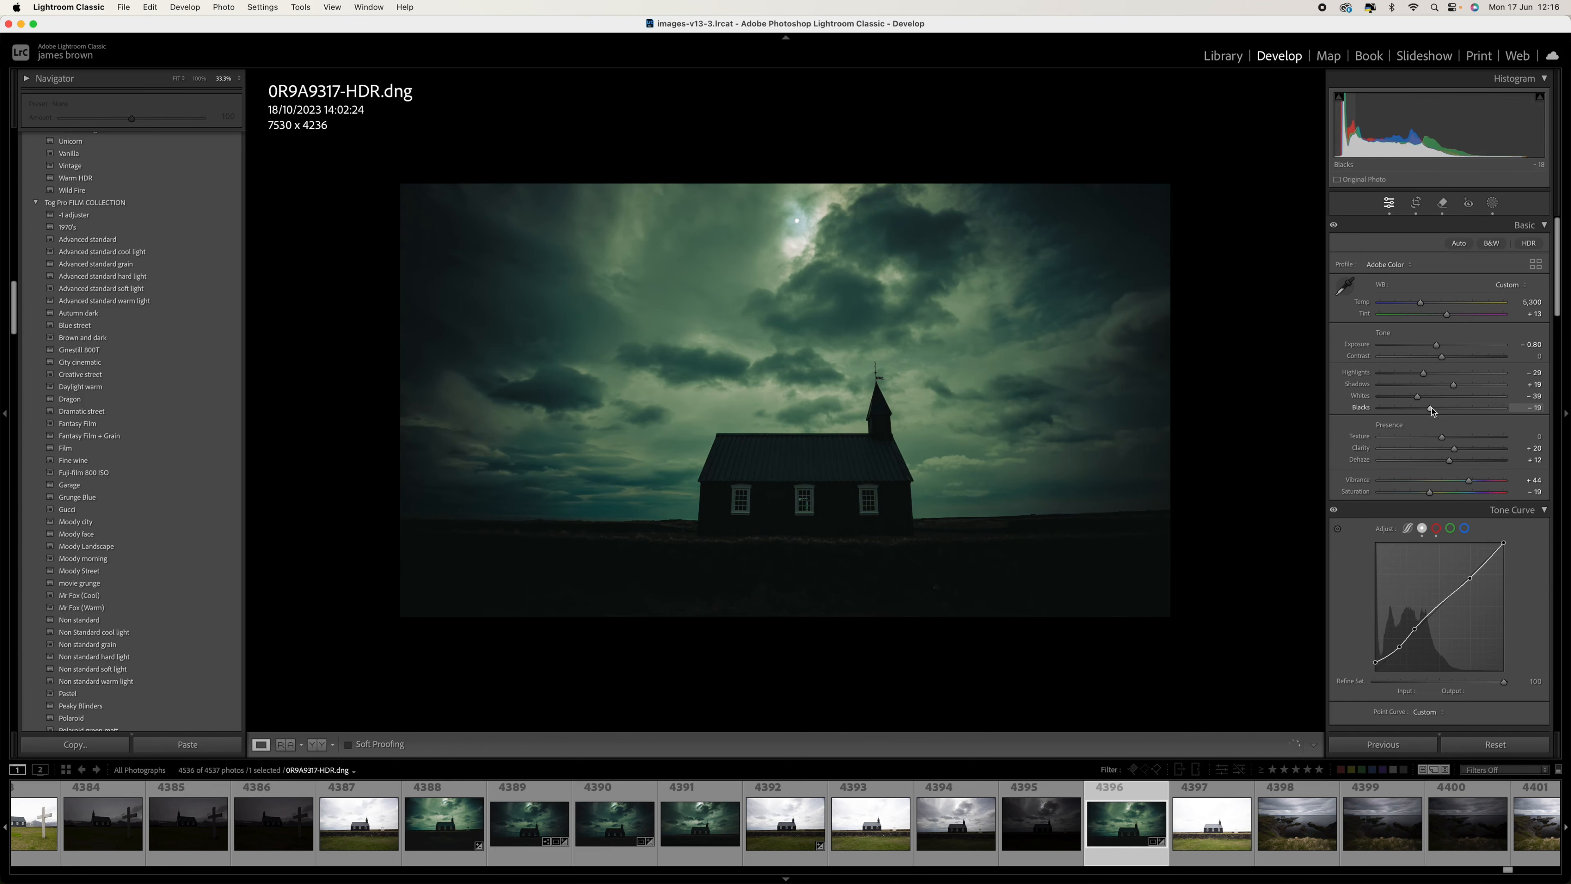
key(y)
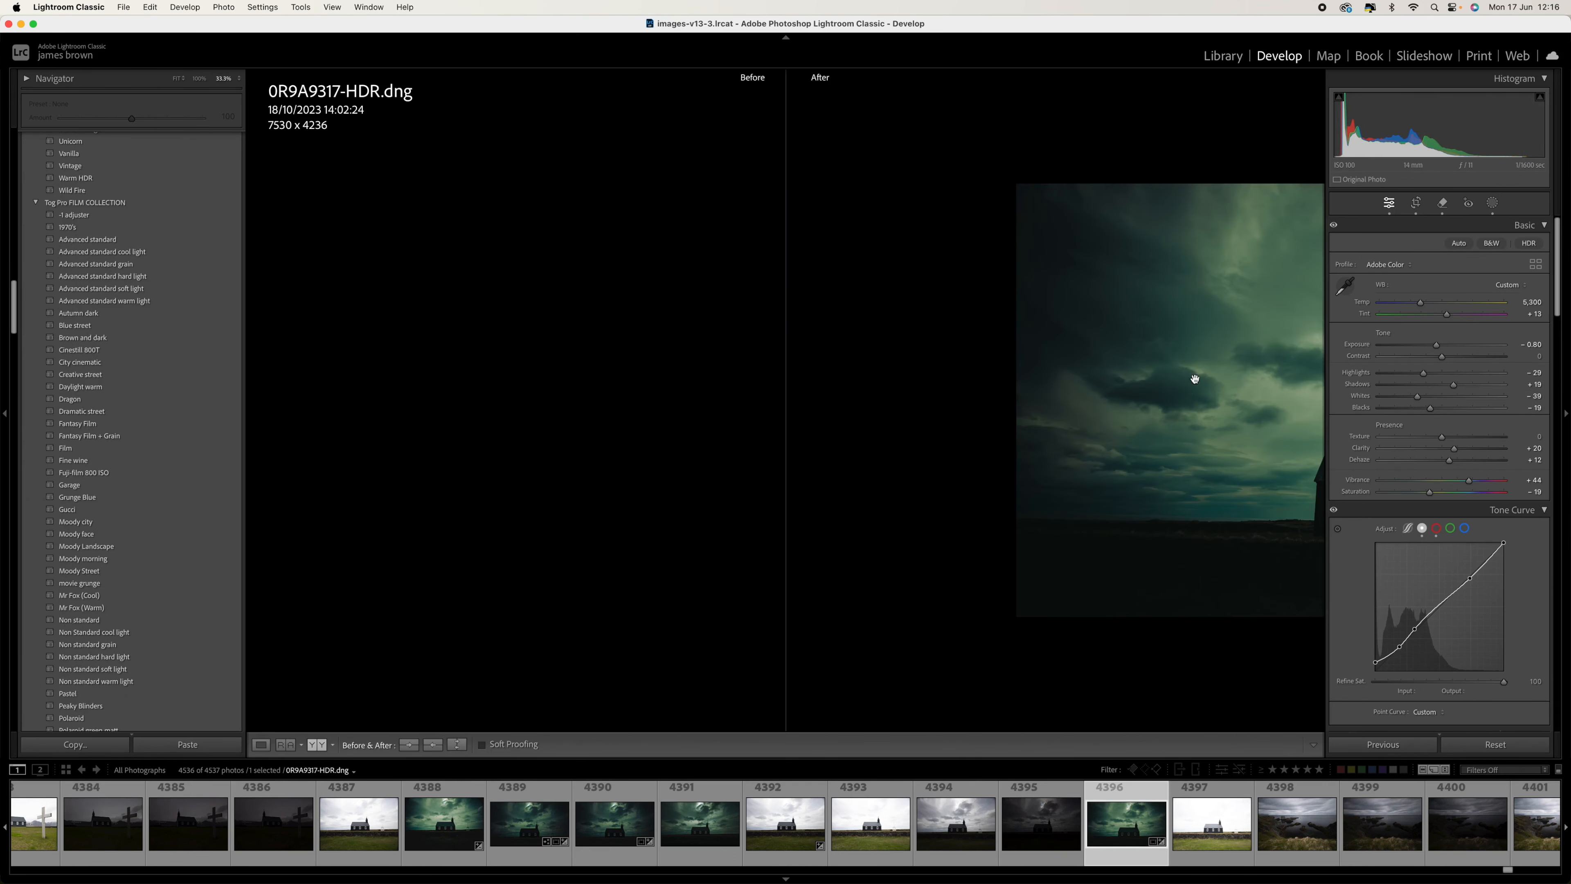
key(y)
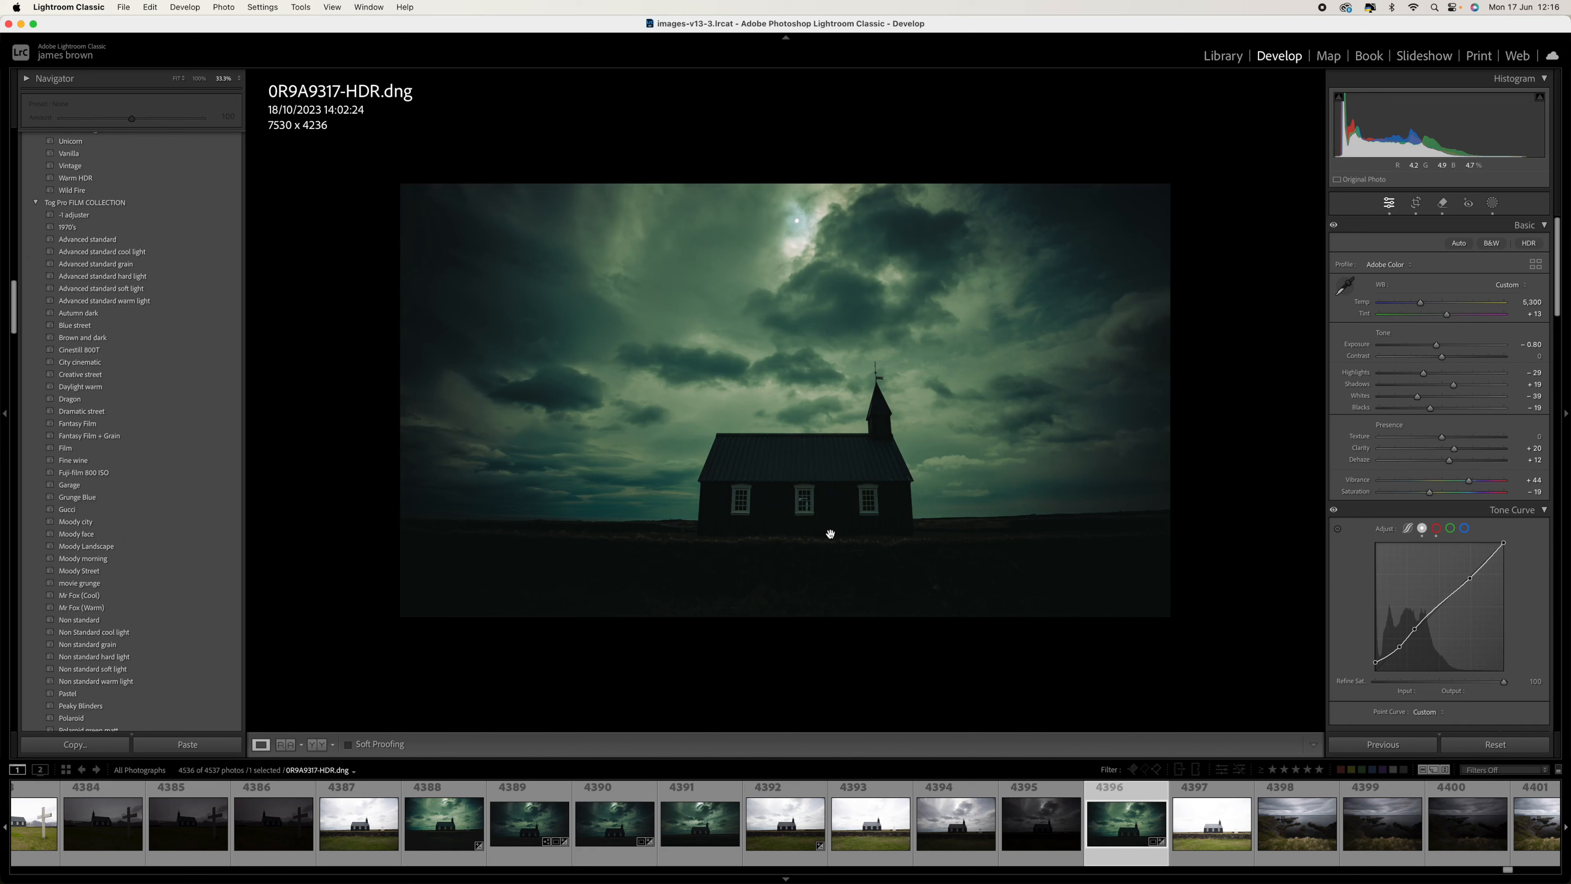
Step: Create a Select Objects mask over the church's left window and raise its Exposure to about 0.49
click(780, 483)
drag(1059, 429, 416, 420)
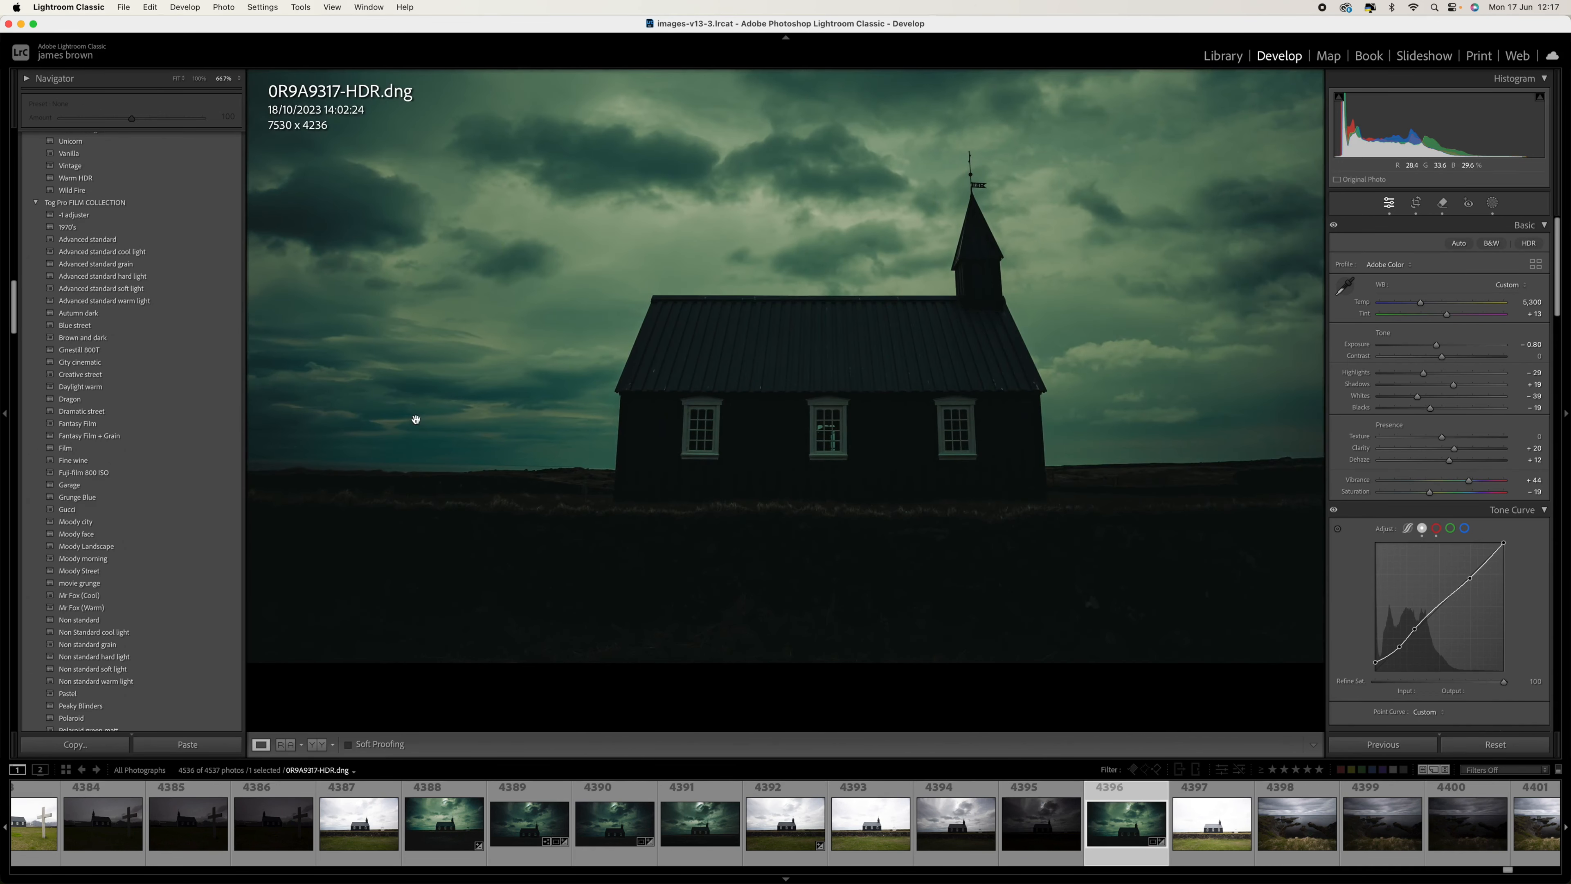
drag(674, 409, 599, 427)
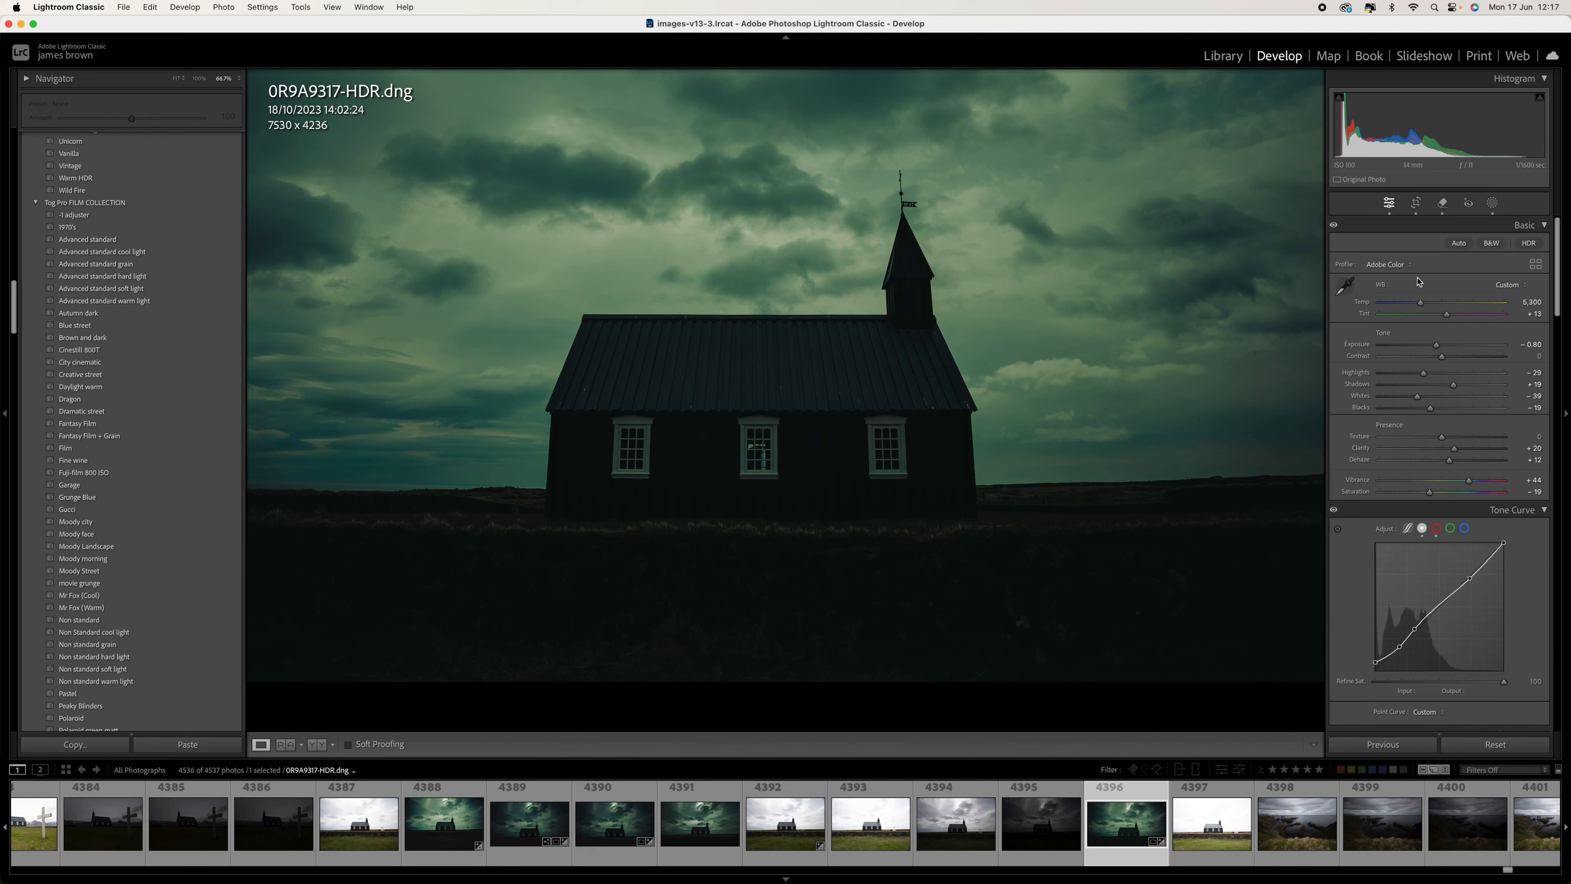
click(1492, 203)
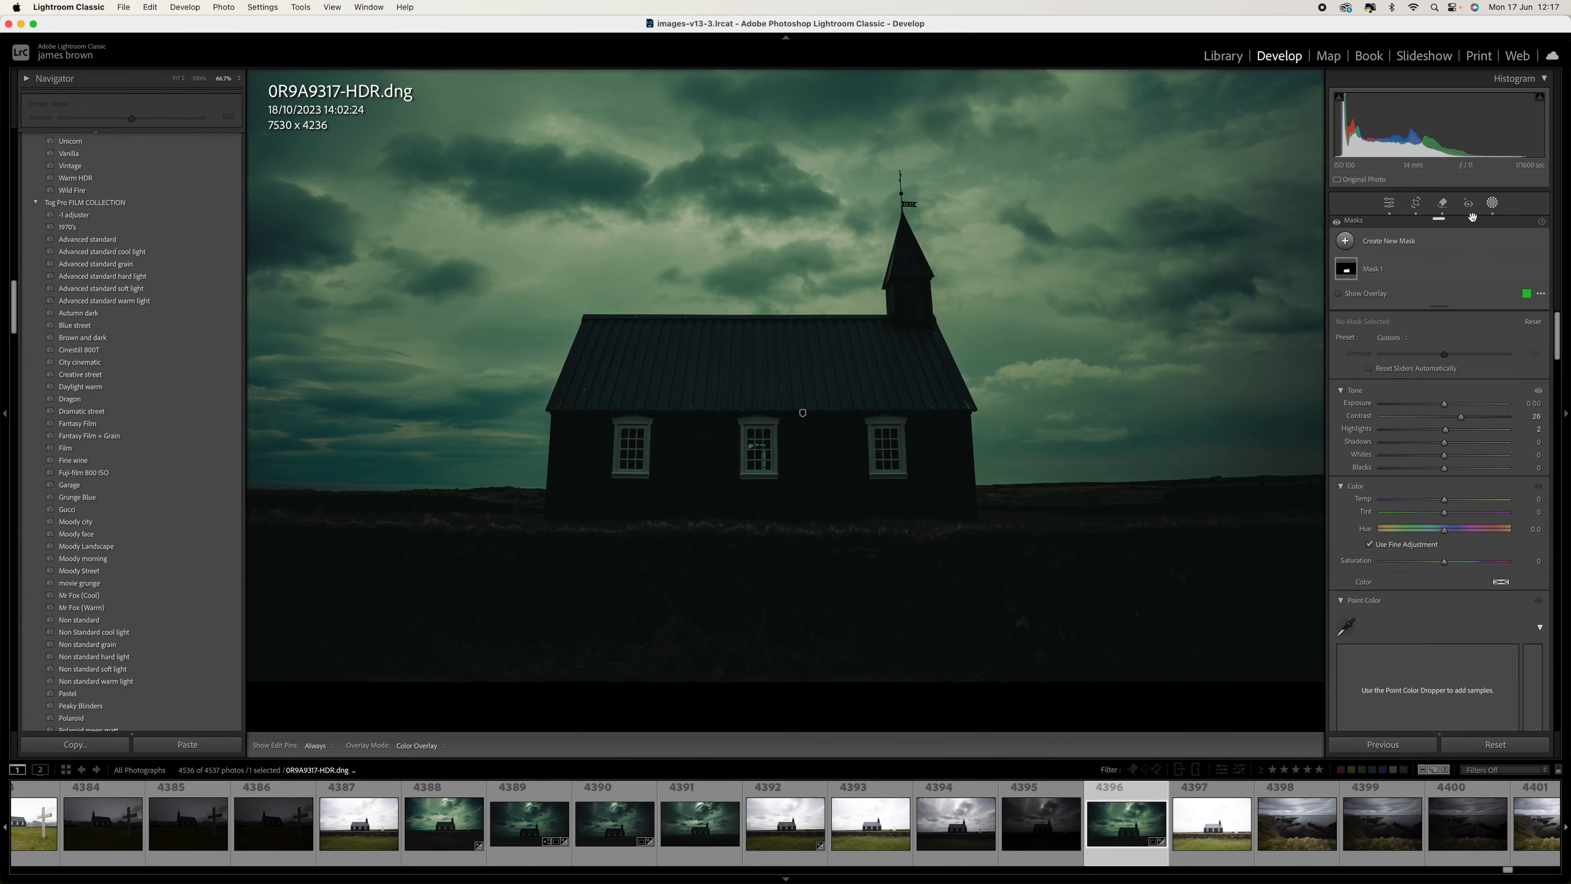
click(1390, 242)
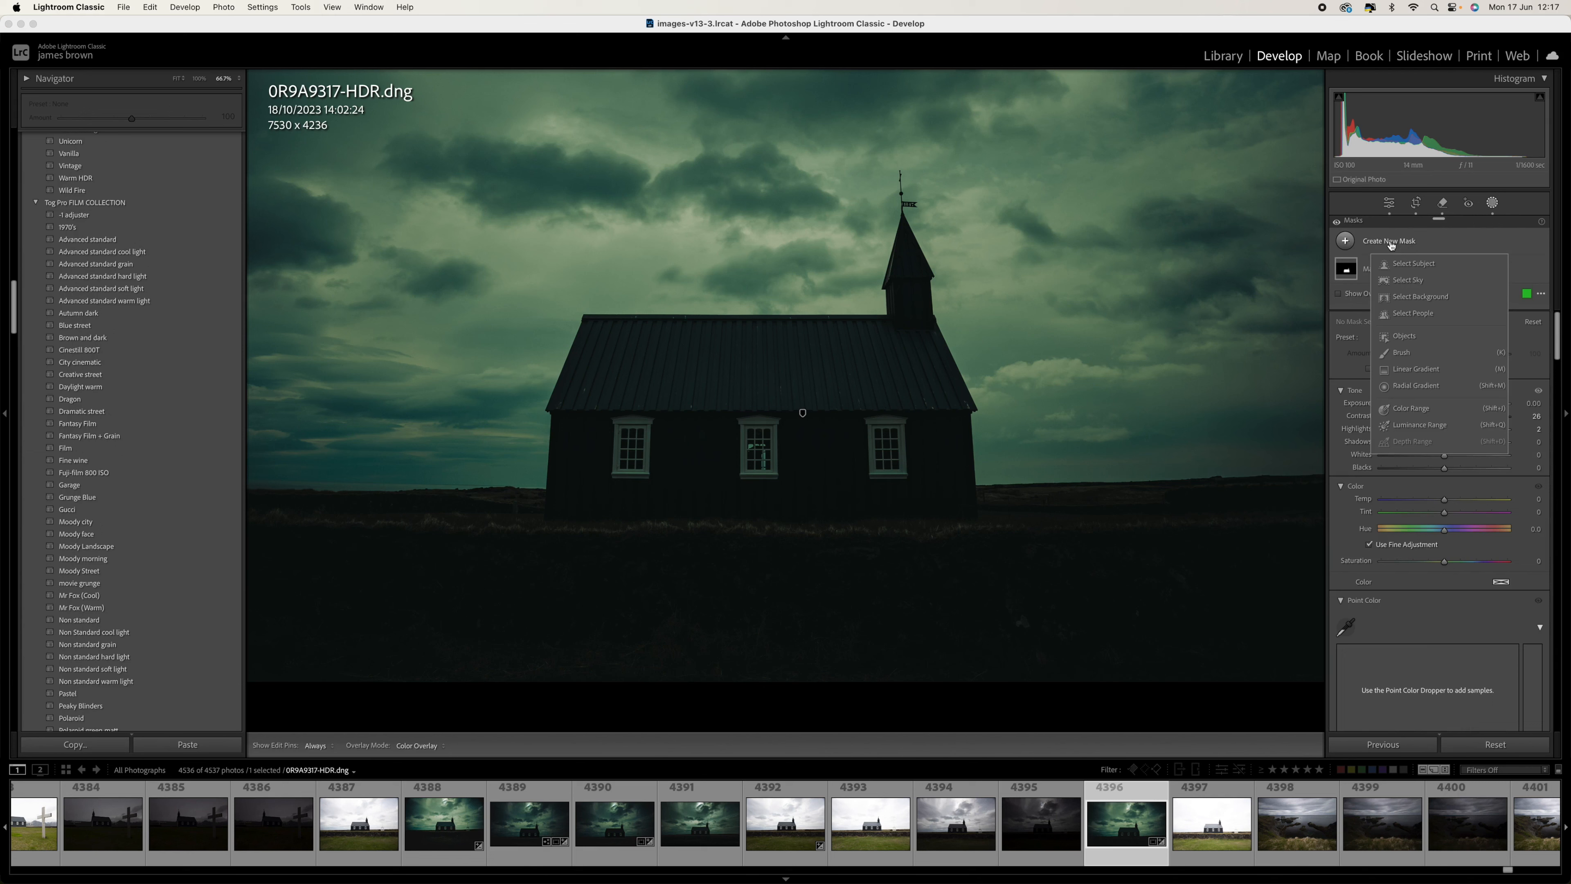
click(1415, 295)
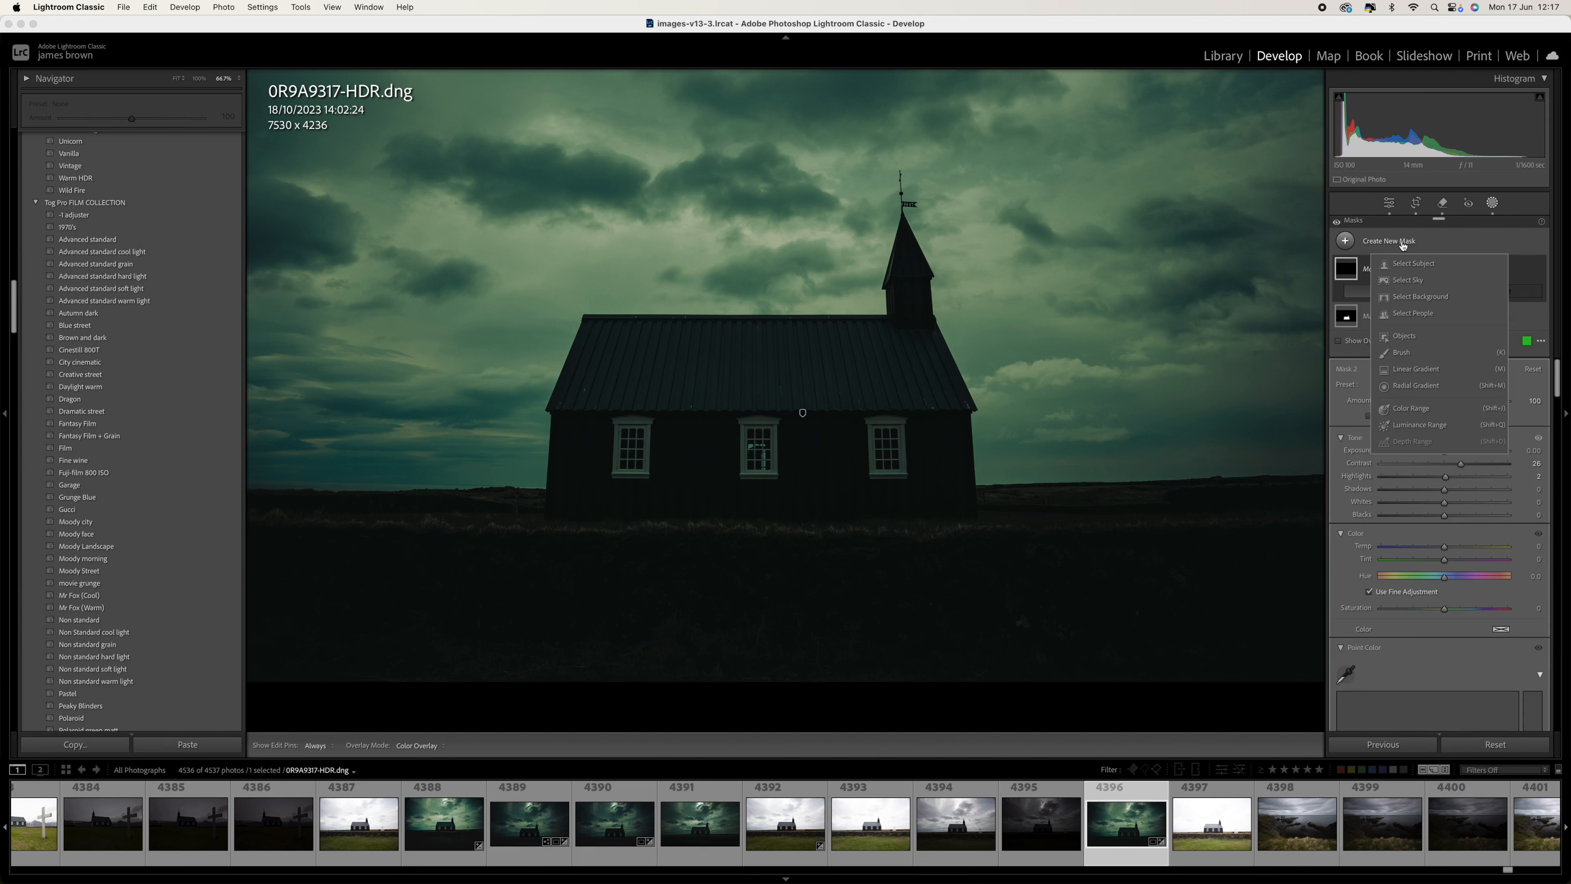
click(1404, 337)
key(bracketleft)
key(bracketleft)
mouse_move(631, 447)
mouse_down()
mouse_move(641, 456)
mouse_move(643, 424)
mouse_move(624, 446)
mouse_up()
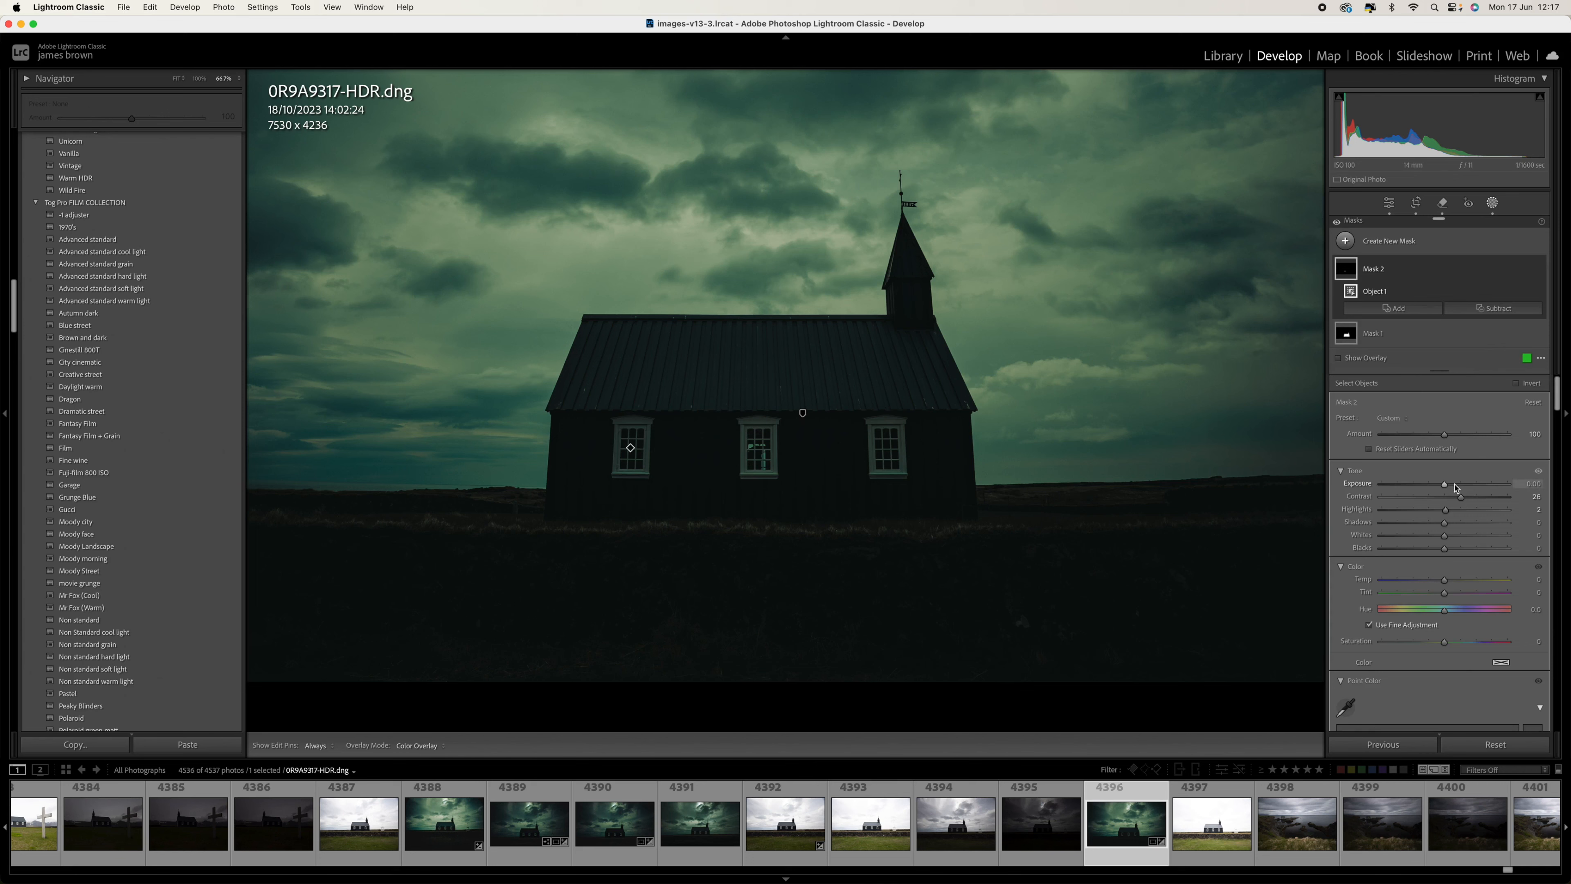
drag(1454, 489, 1455, 489)
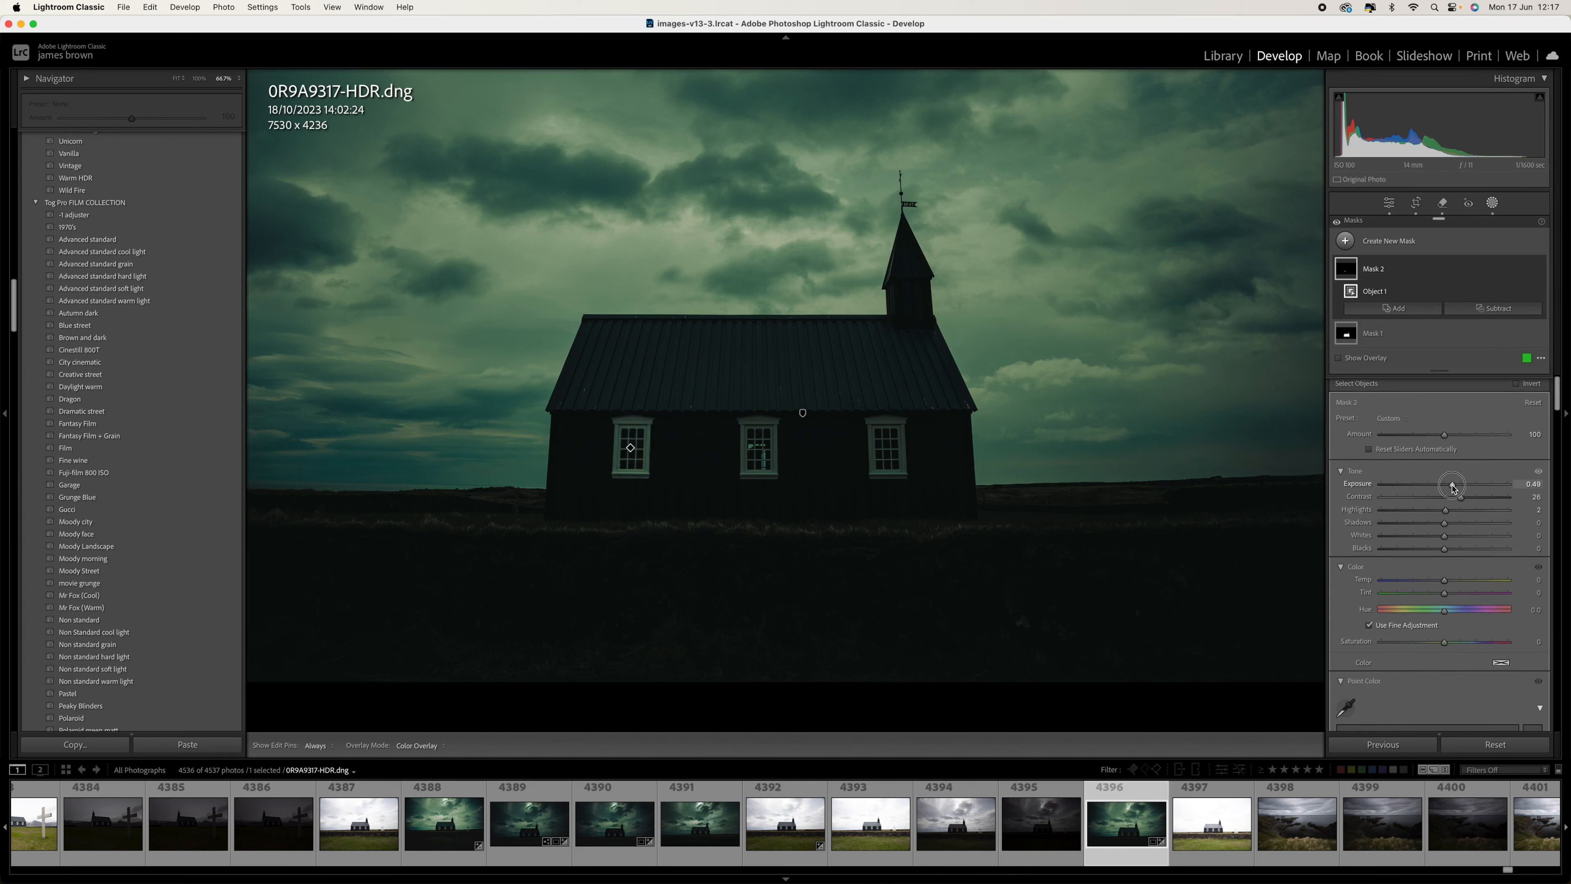
drag(1452, 487, 1452, 487)
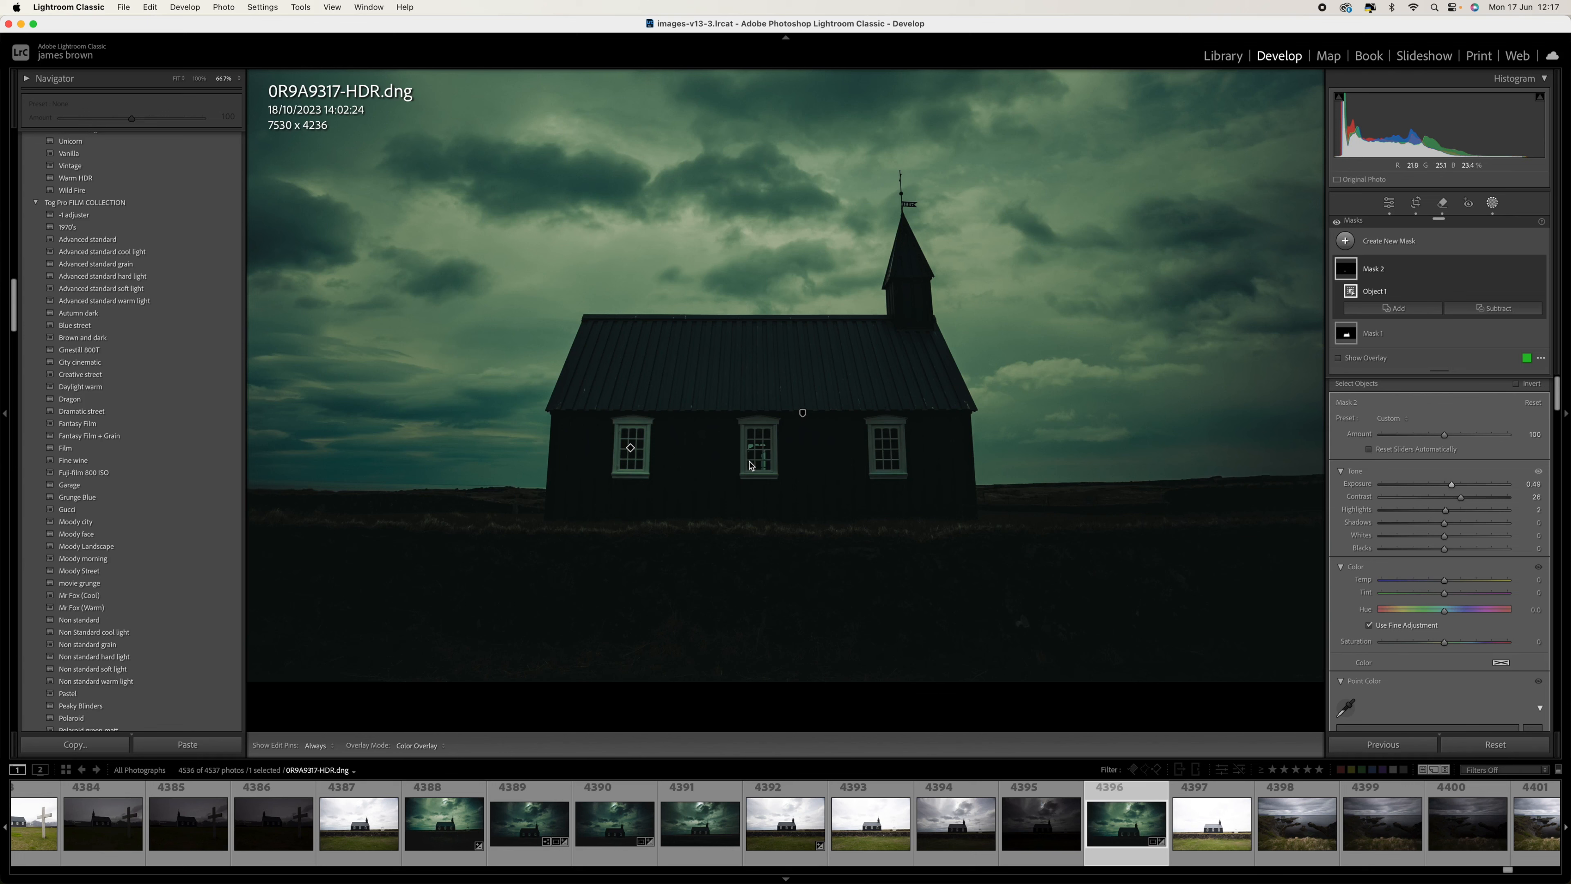
Step: Add the church's middle and right windows to the window mask with Select Objects
click(1399, 309)
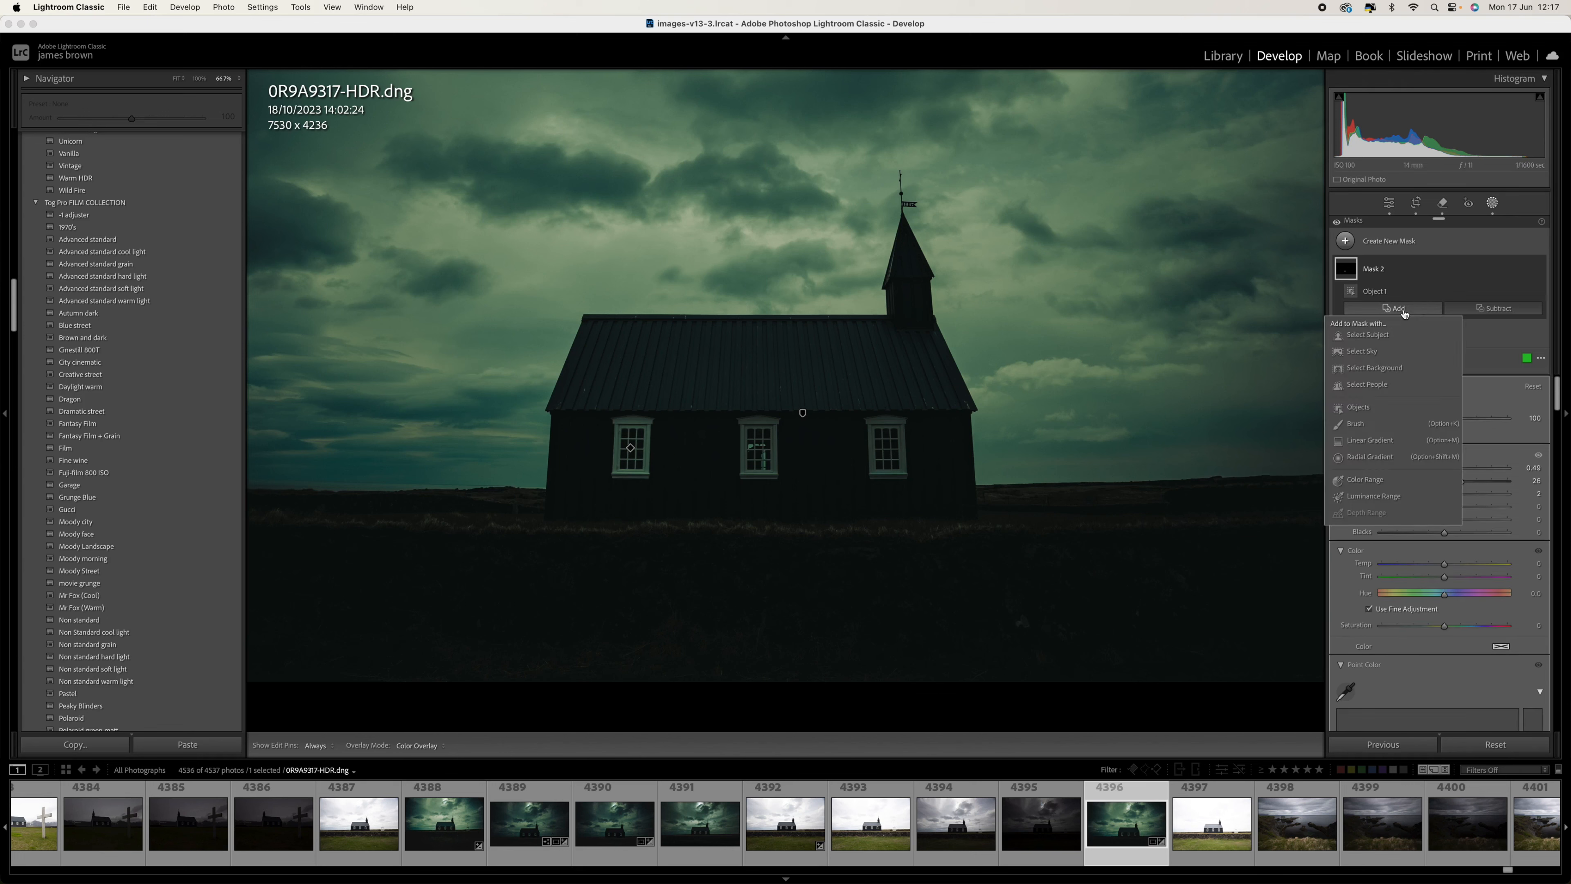
click(1359, 407)
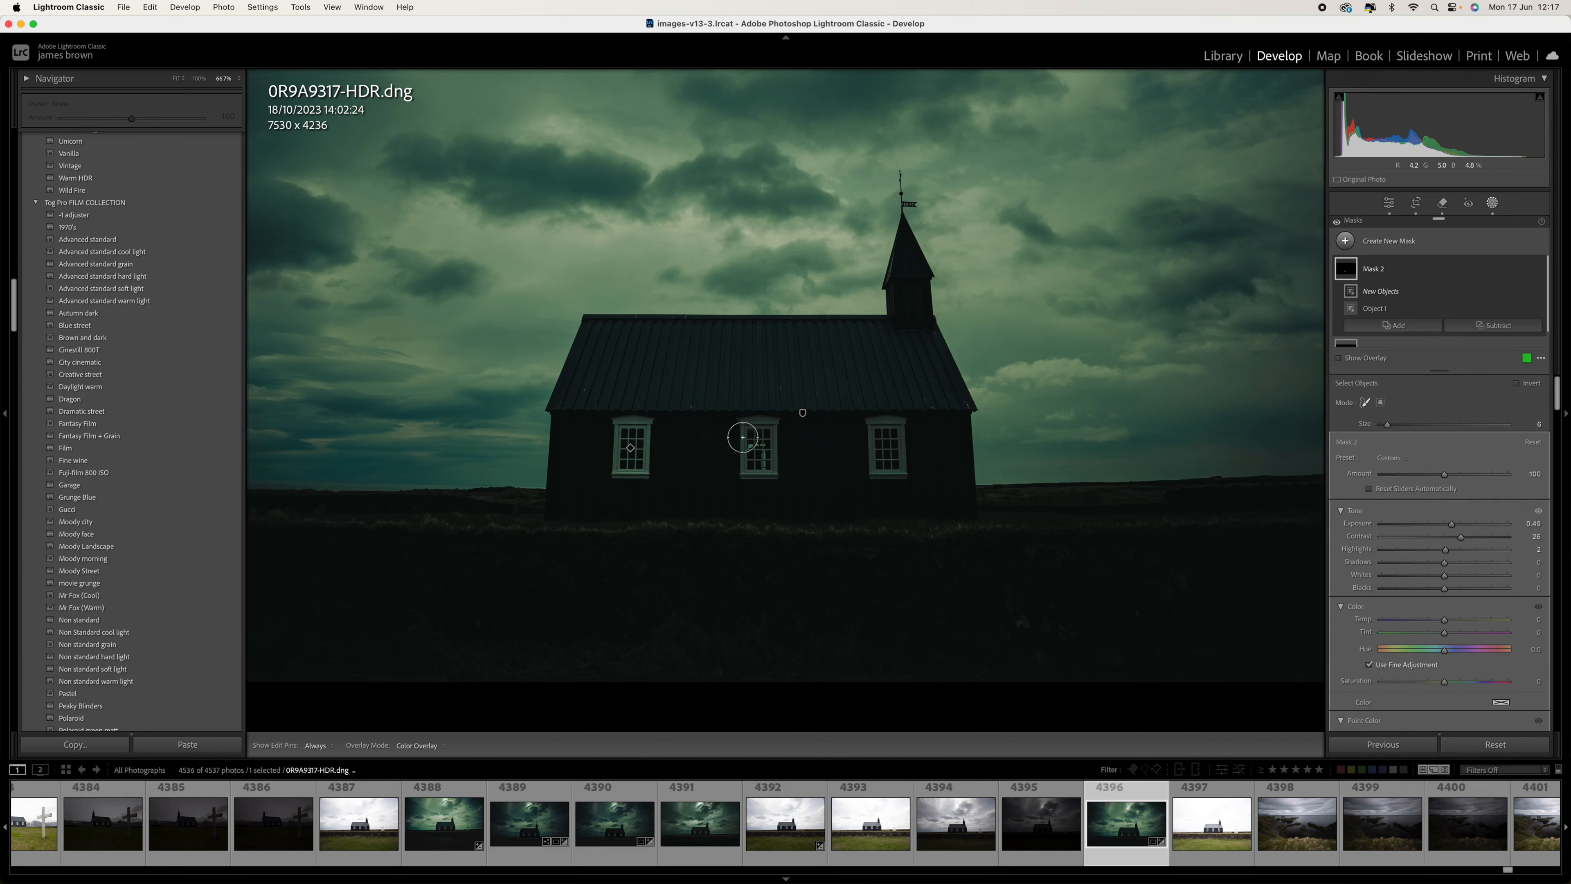
mouse_move(757, 458)
mouse_down()
mouse_move(767, 471)
mouse_move(758, 427)
mouse_move(754, 447)
mouse_up()
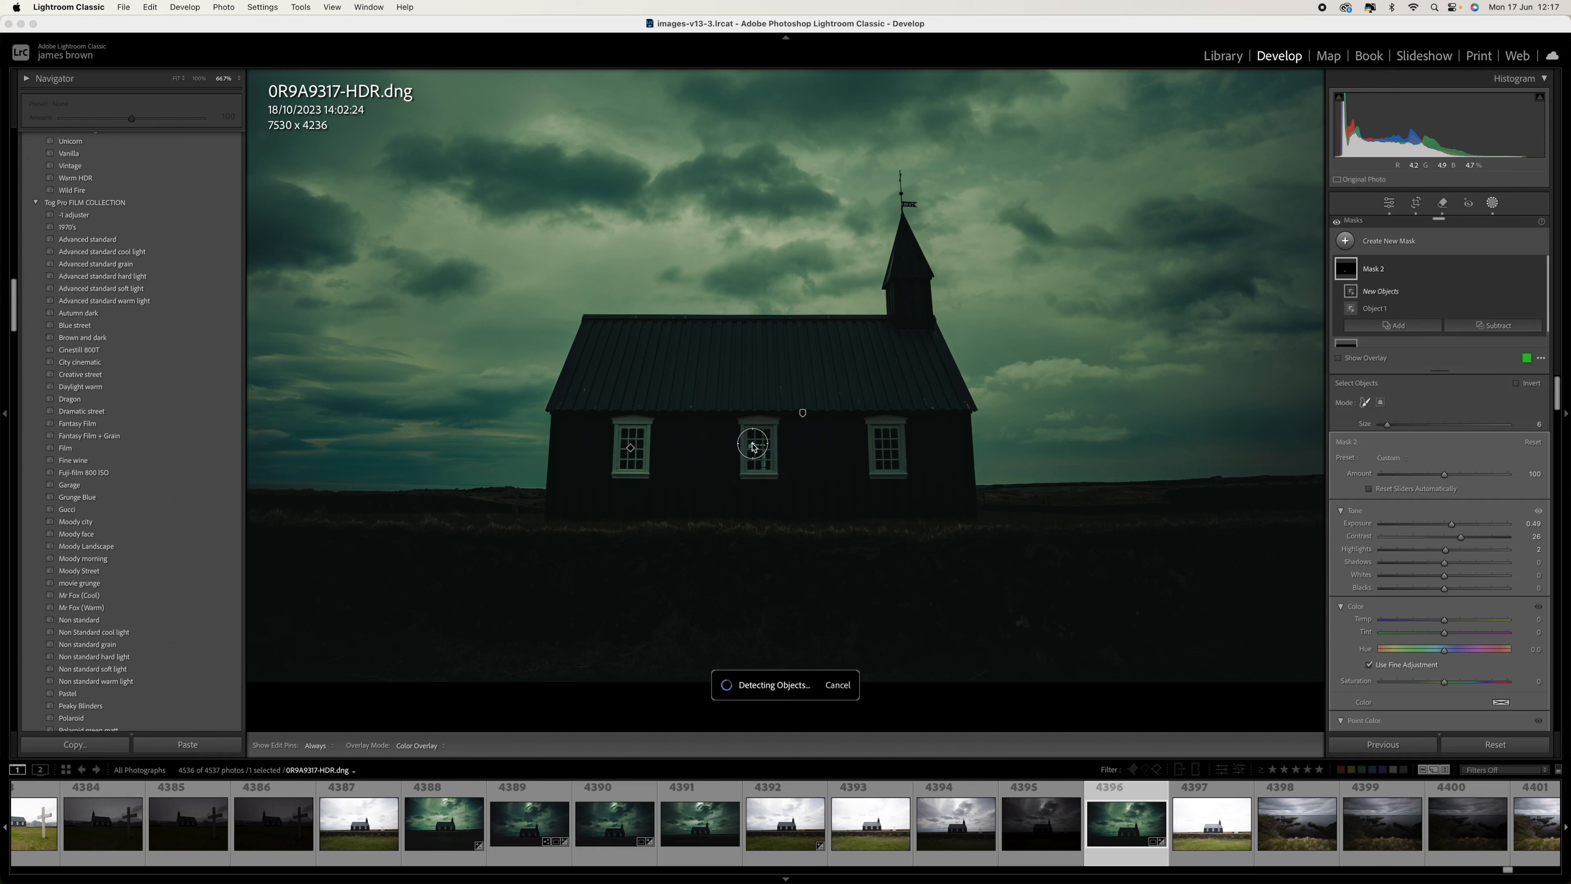
click(1416, 328)
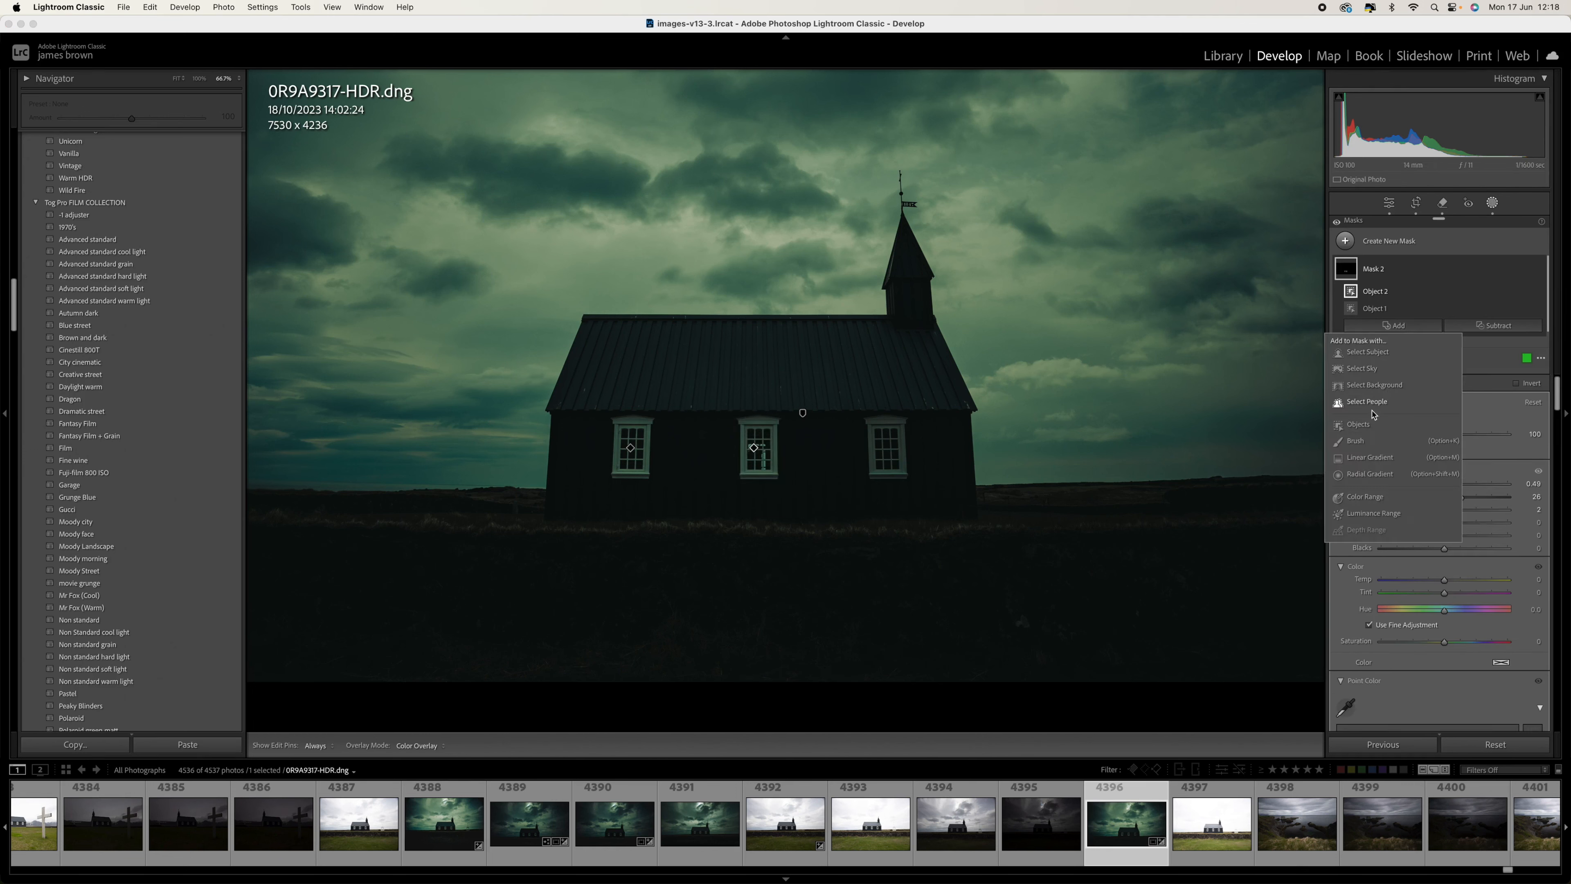
click(1361, 425)
mouse_move(884, 462)
mouse_down()
mouse_move(899, 431)
mouse_move(869, 427)
mouse_move(876, 452)
mouse_up()
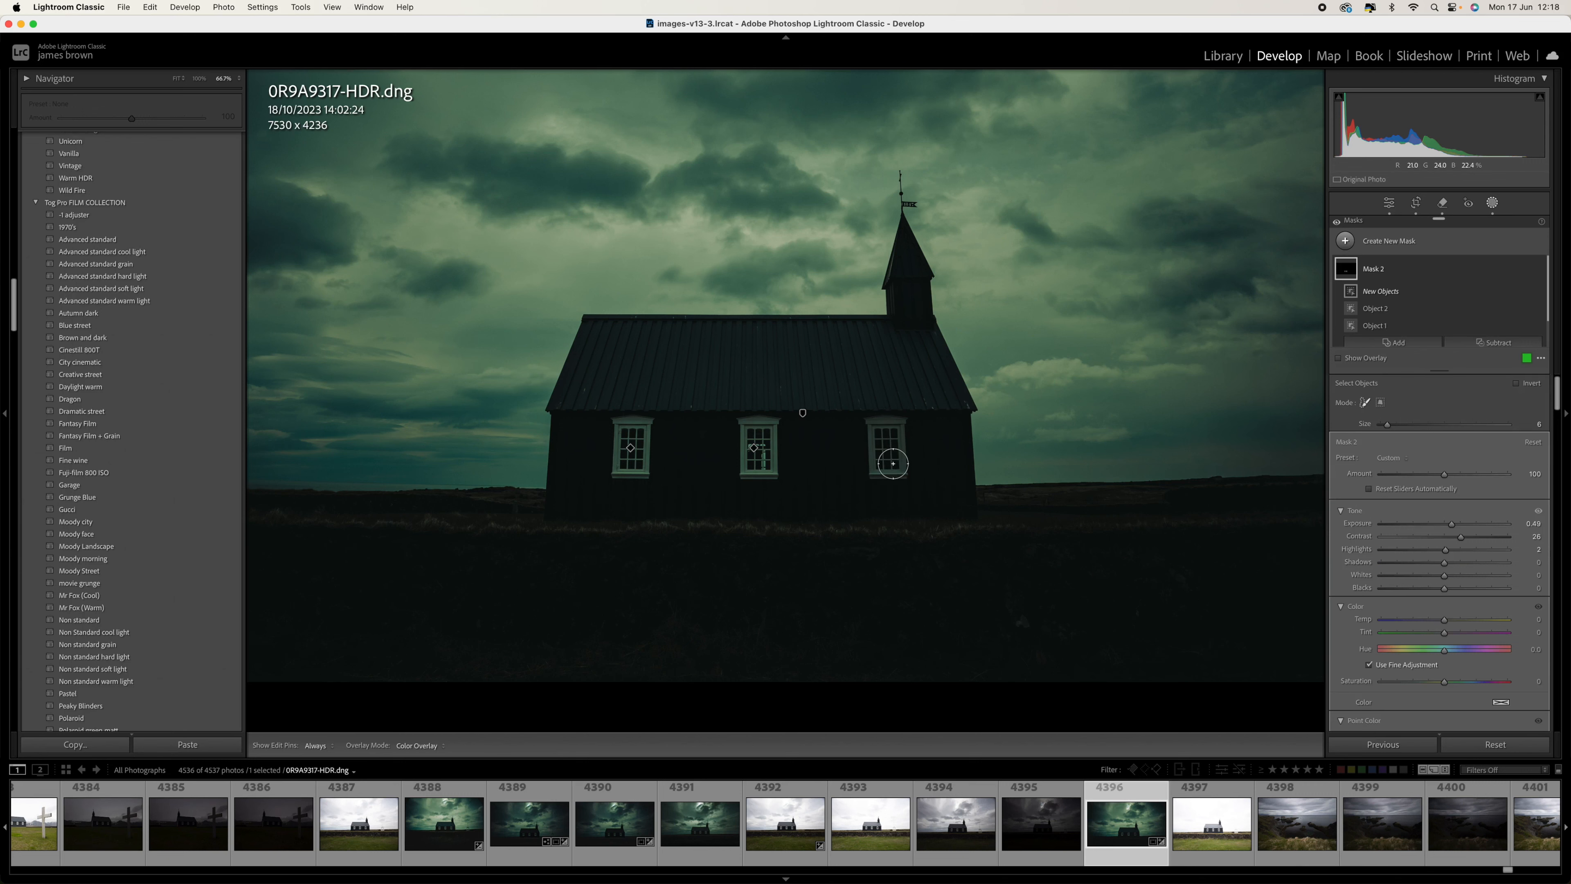
Step: Raise the window mask's Exposure to about 0.60, close masking, and fit the whole photo in view
click(1454, 488)
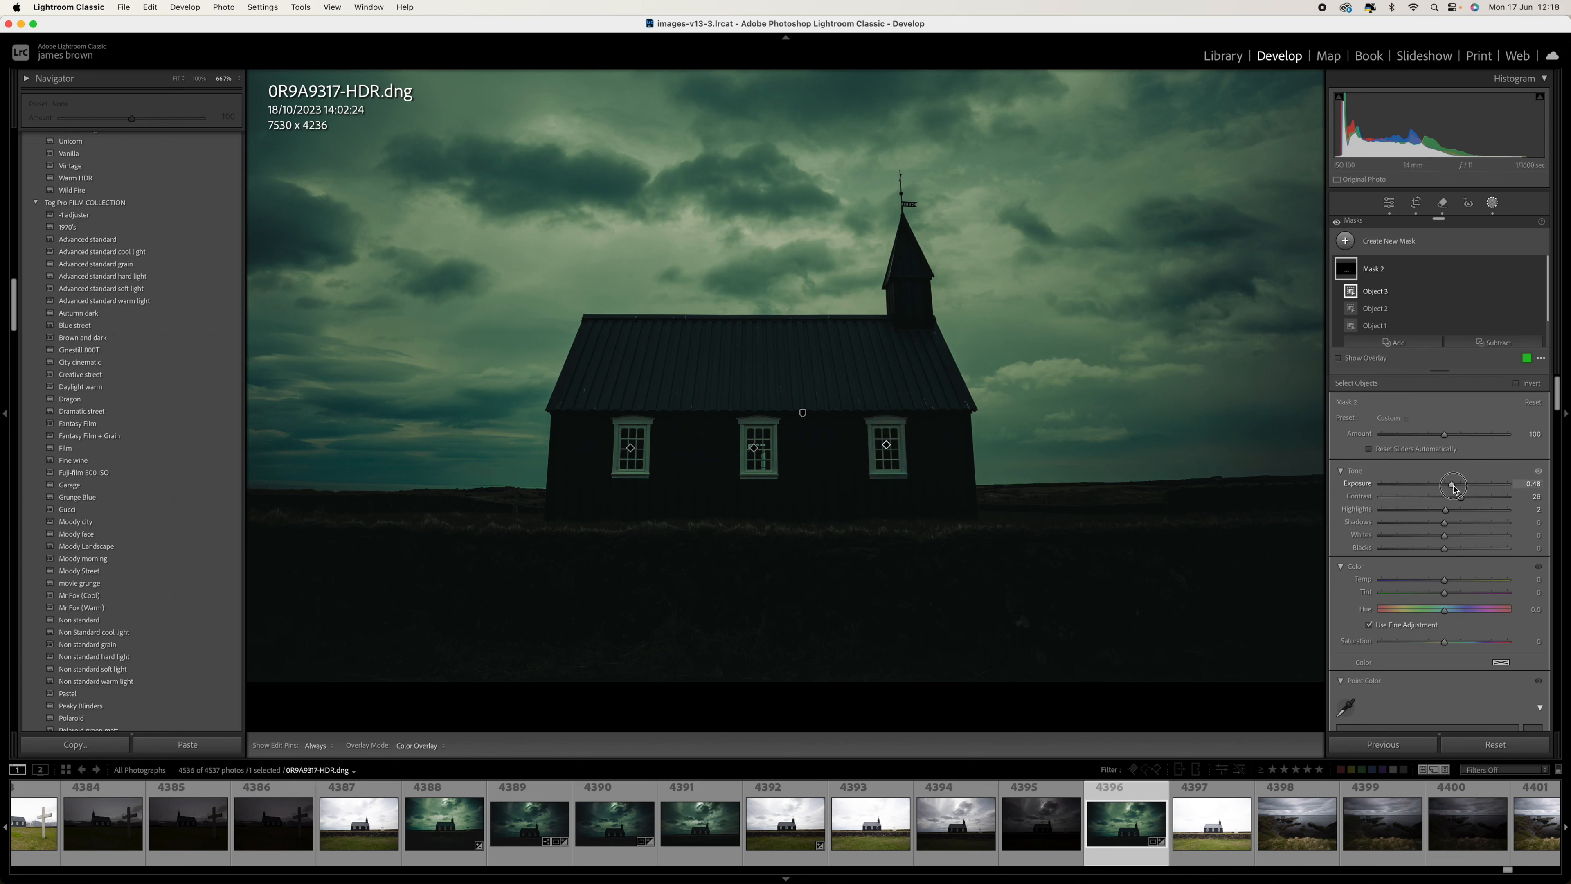
drag(1457, 488, 1458, 492)
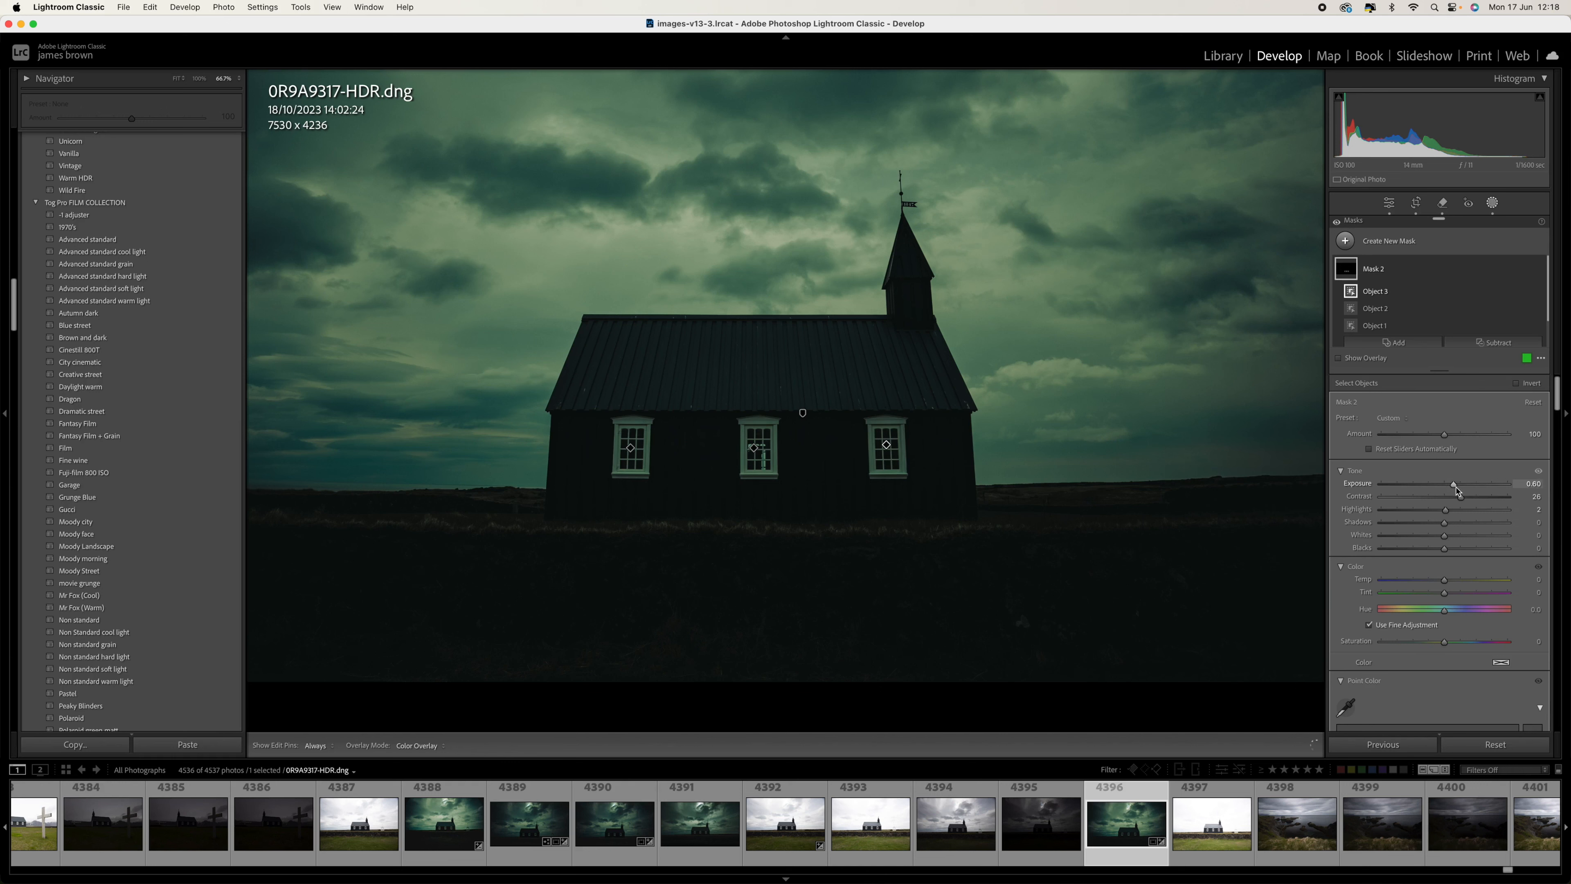
click(1454, 537)
key(Escape)
key(Escape)
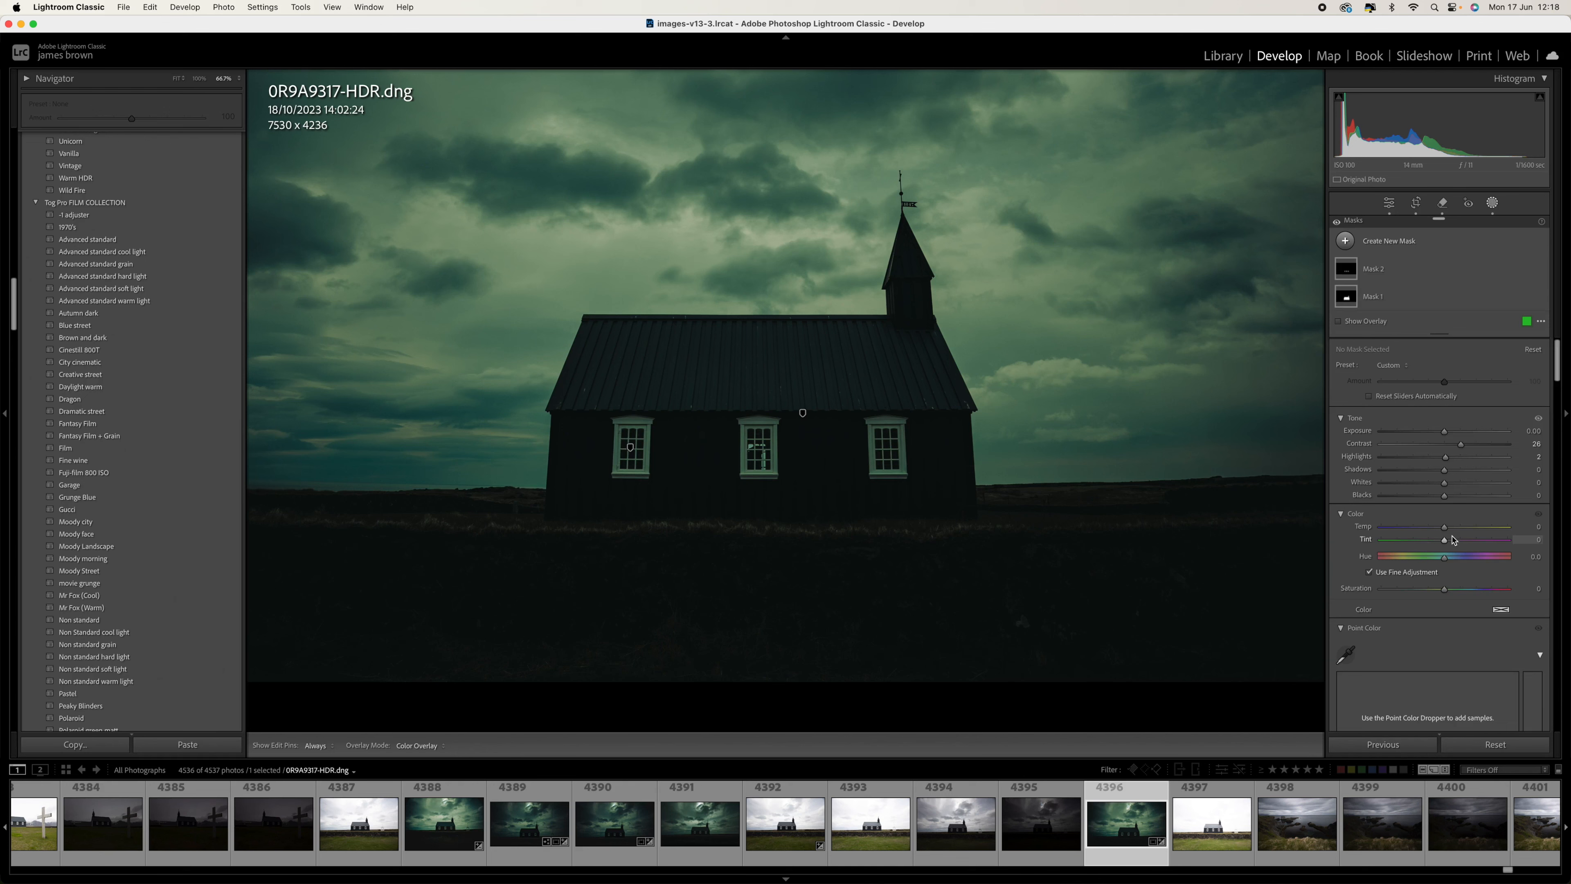
click(939, 355)
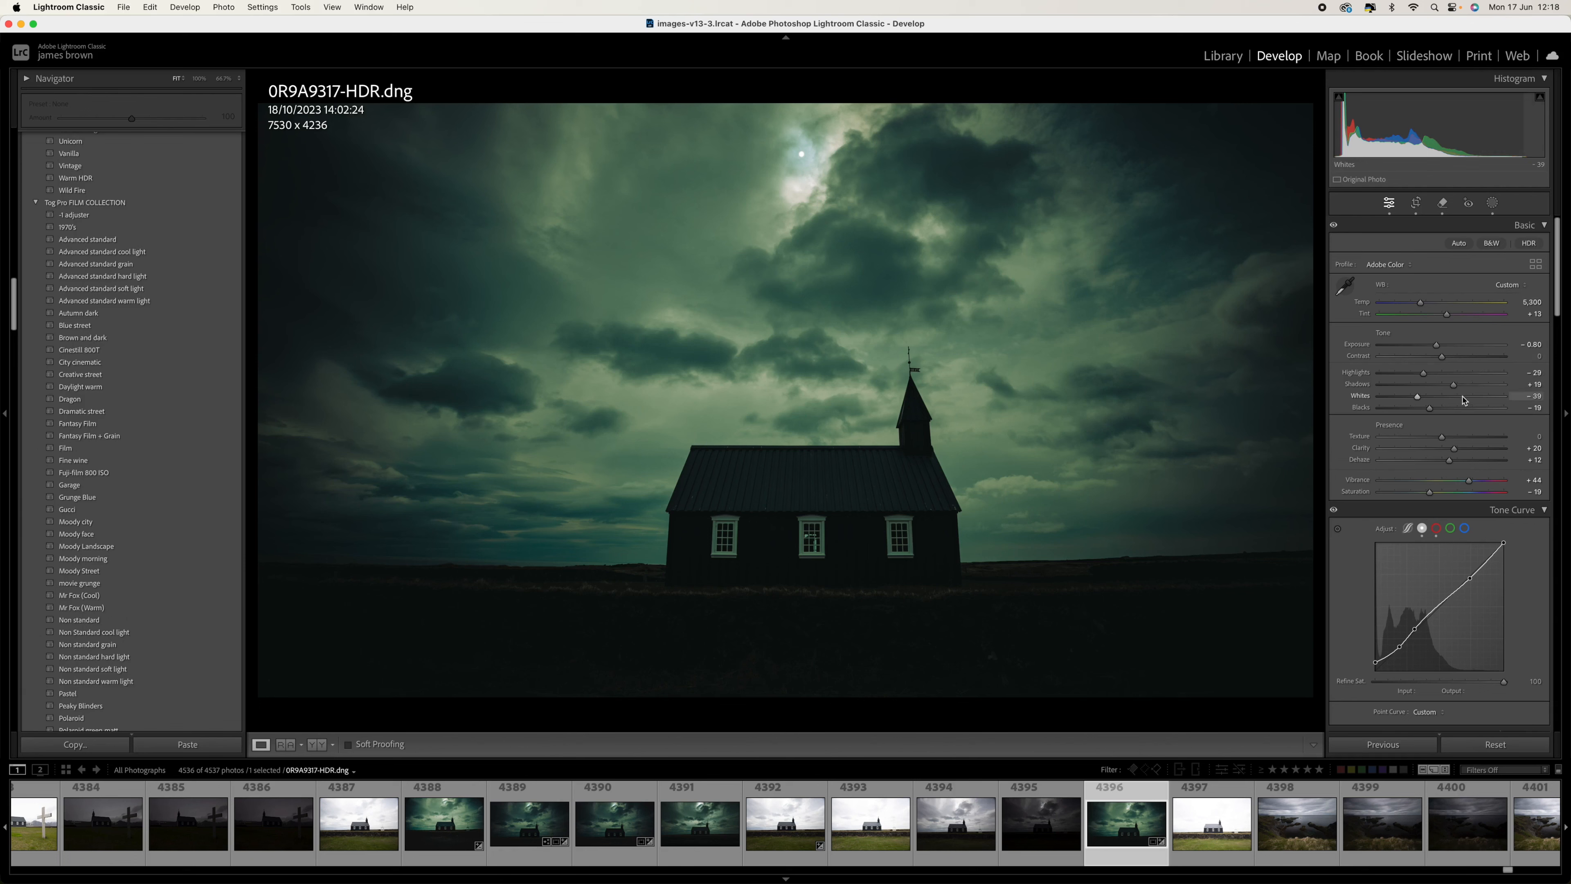
Step: Set the Transform Vertical correction to about −28 to straighten the church
scroll(1466, 402, down, 10)
scroll(1465, 406, down, 15)
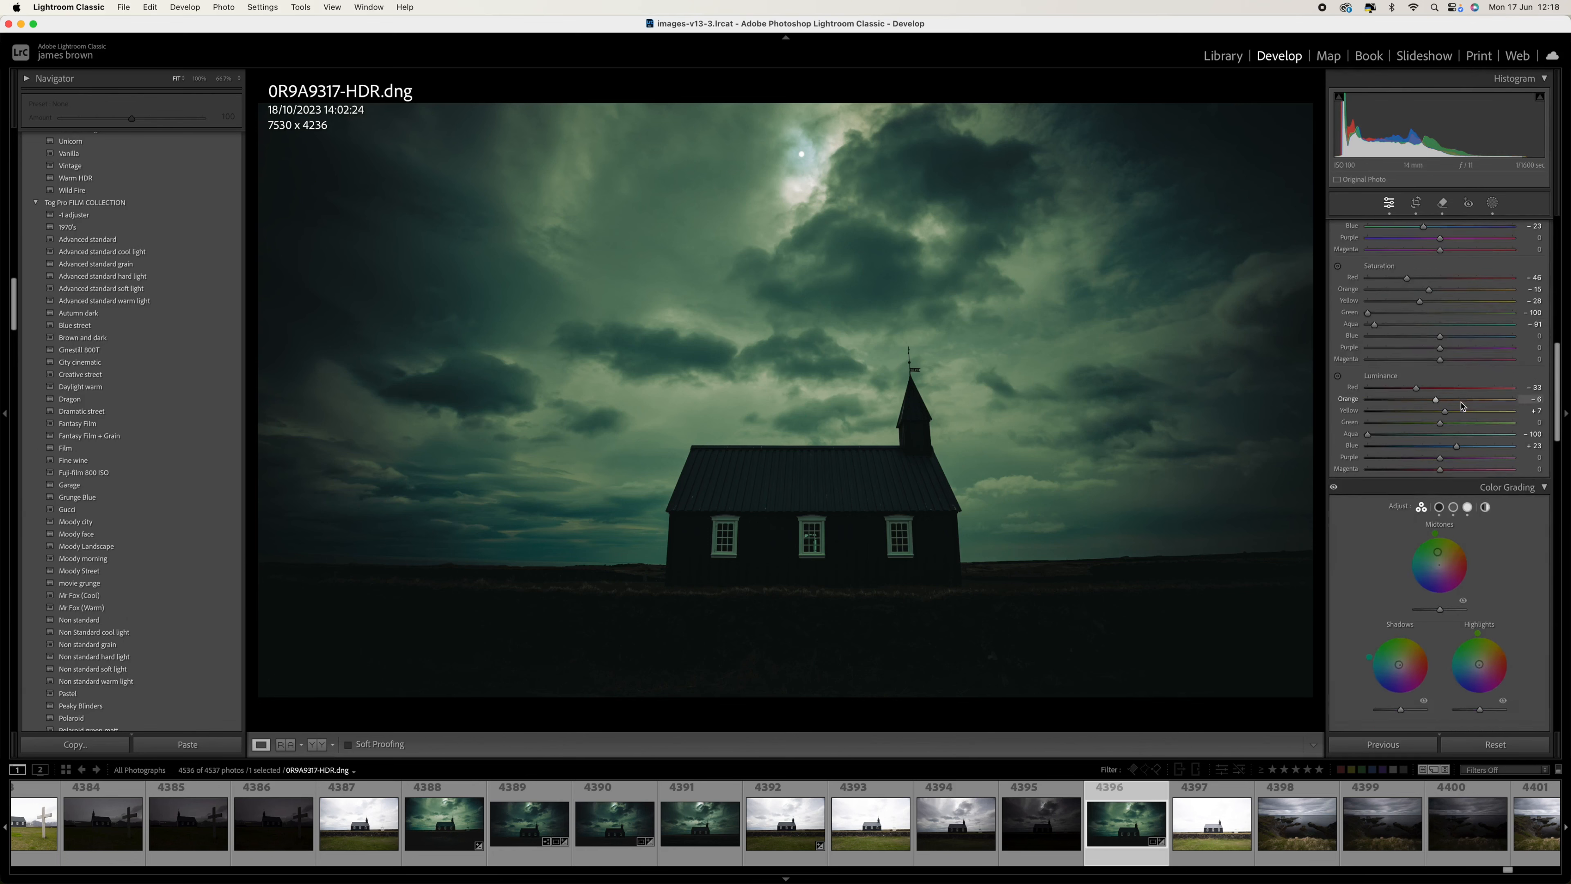
scroll(1462, 406, down, 10)
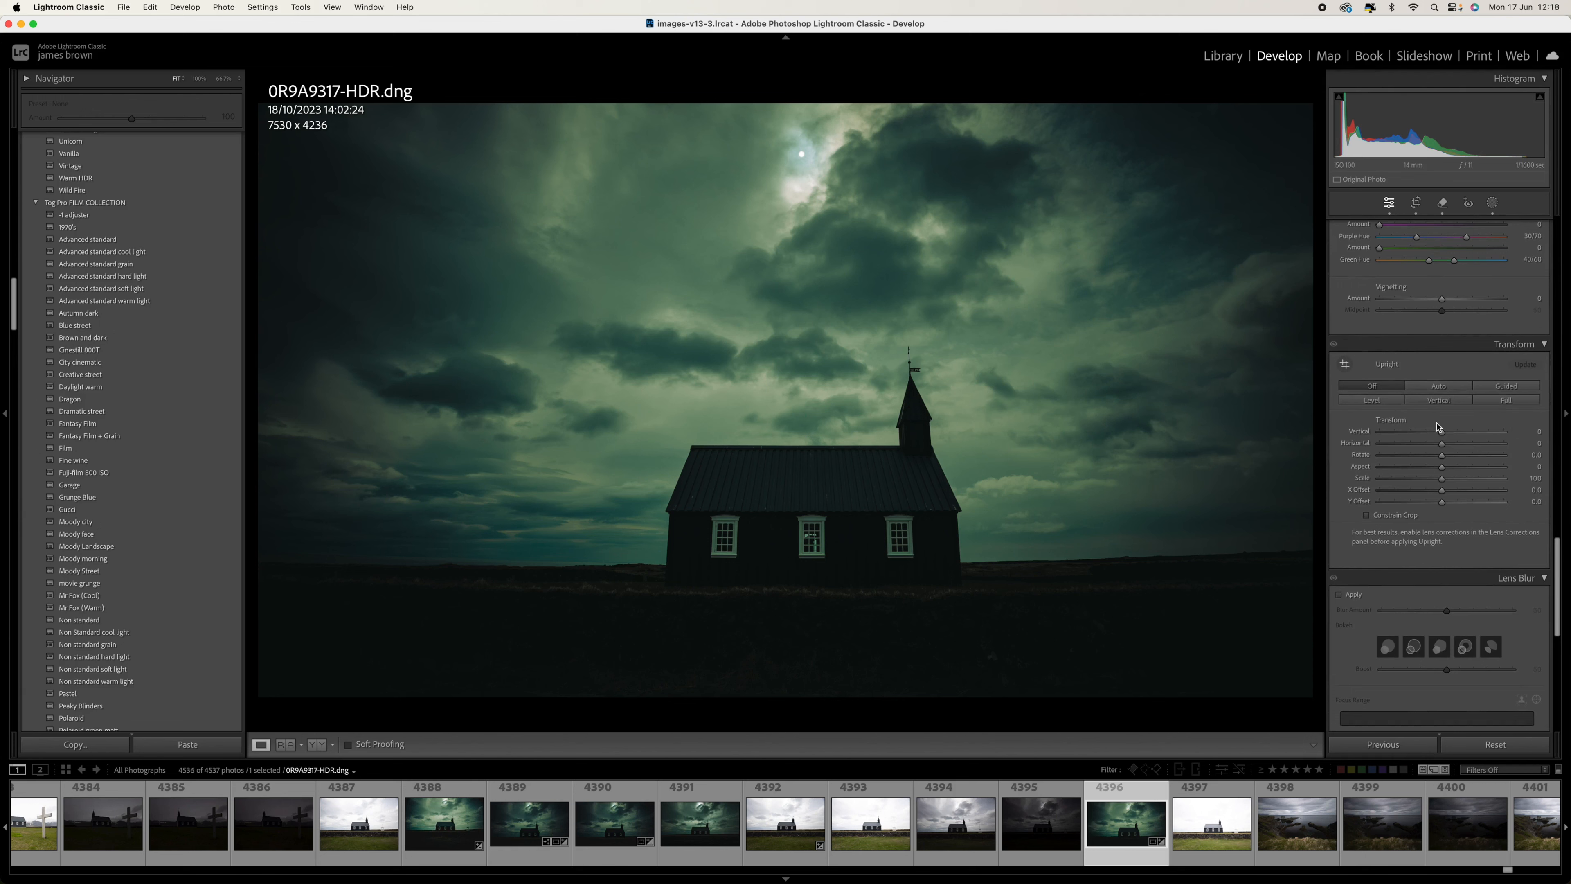
drag(1442, 432, 1435, 437)
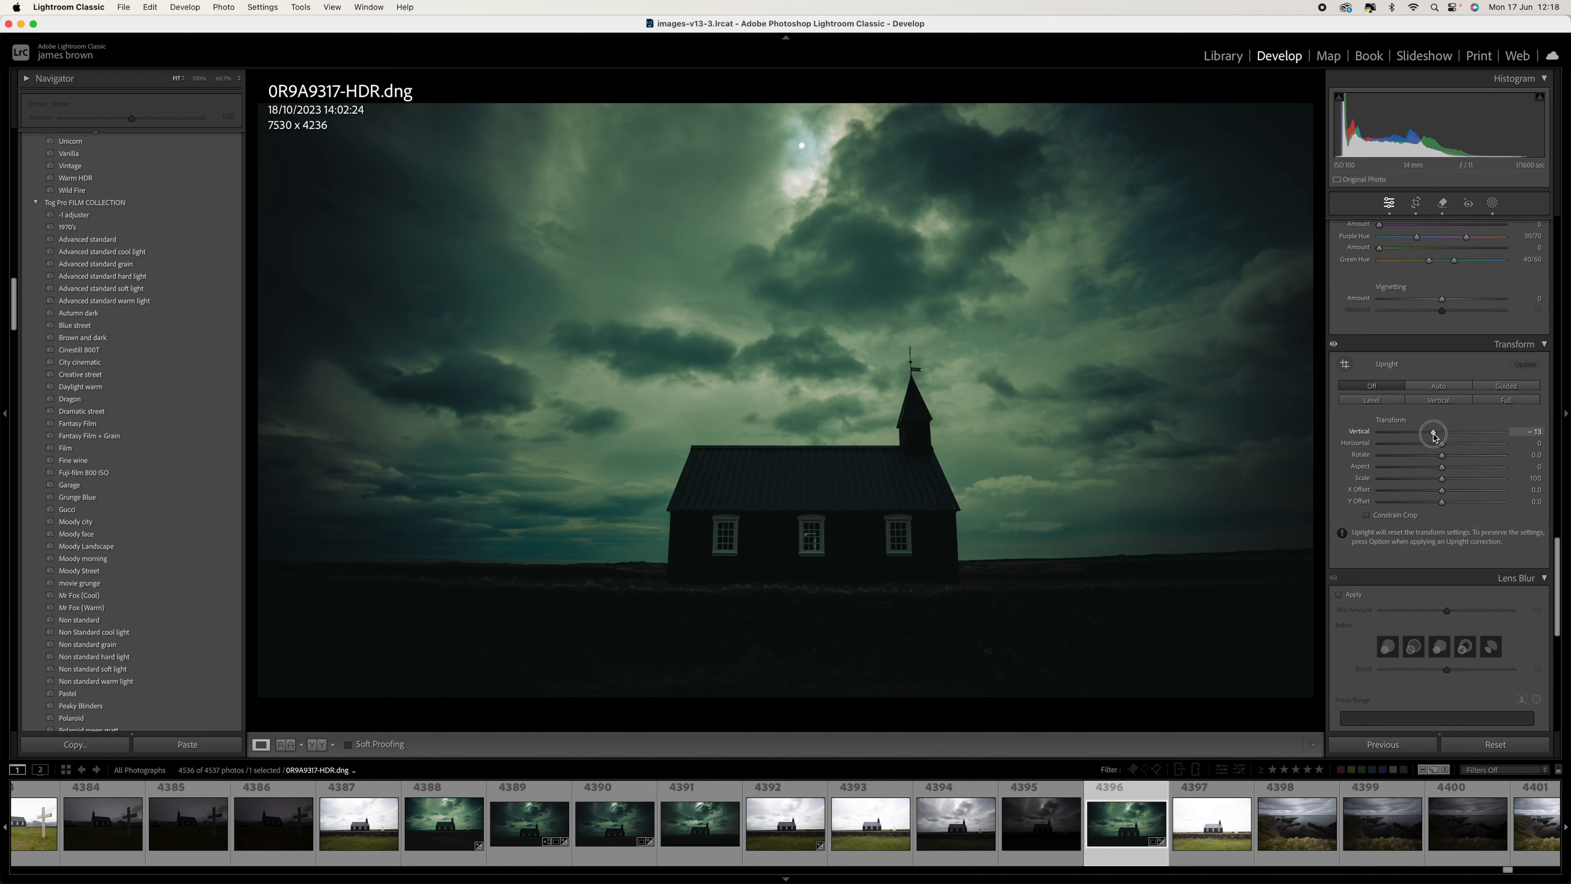
drag(1435, 437, 1427, 437)
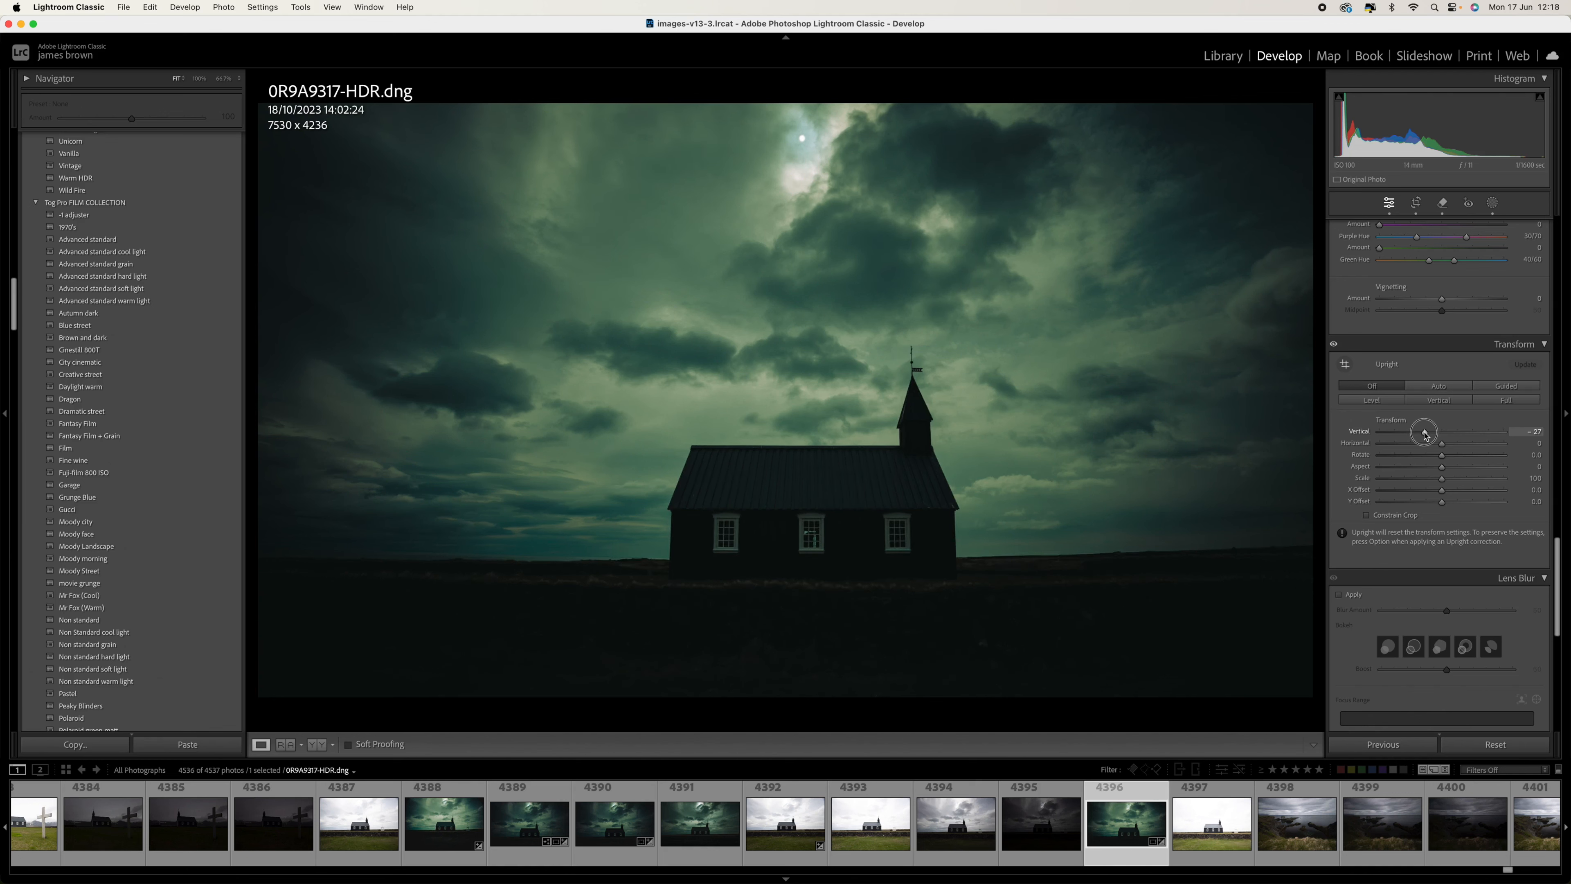
drag(1424, 435, 1425, 436)
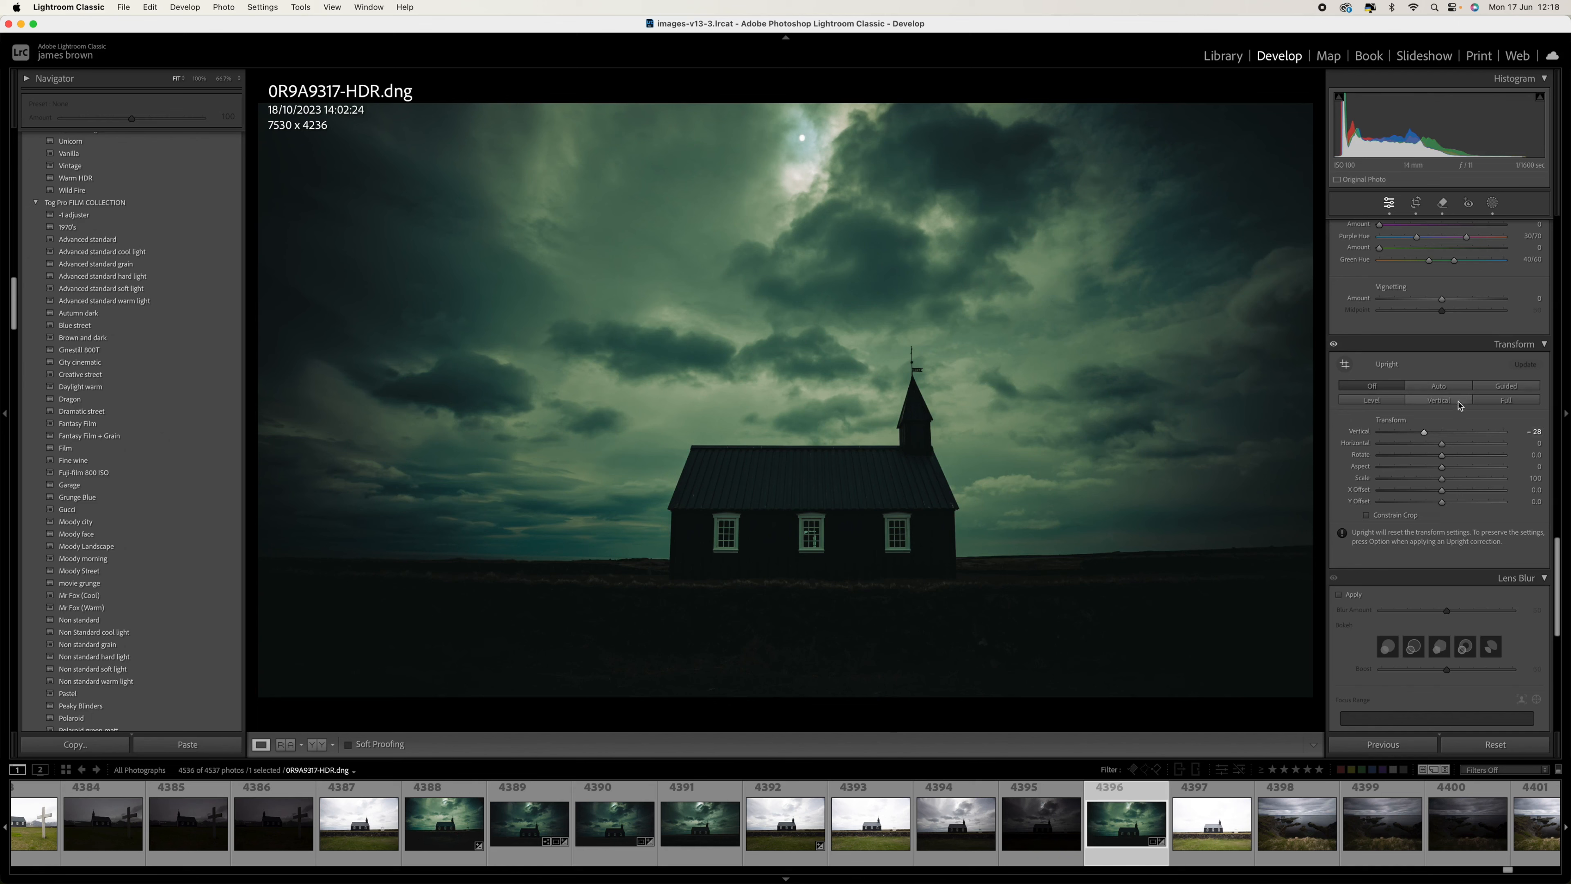
Step: Set the manual lens Distortion Amount to about +28
scroll(1442, 300, up, 3)
click(1446, 311)
drag(1446, 312, 1463, 311)
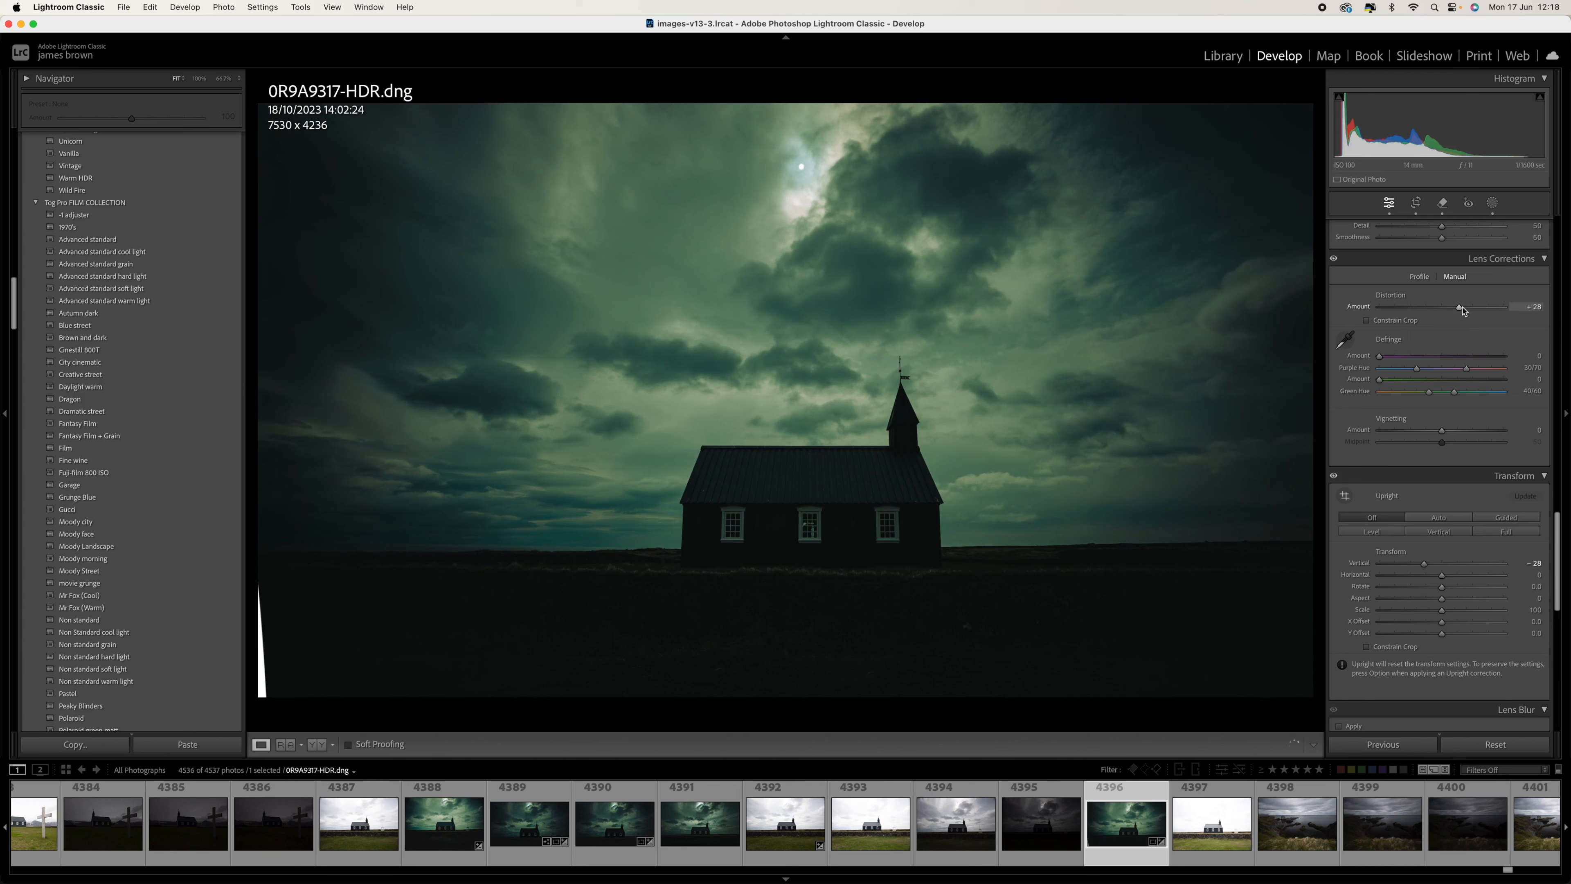
scroll(1423, 313, down, 1)
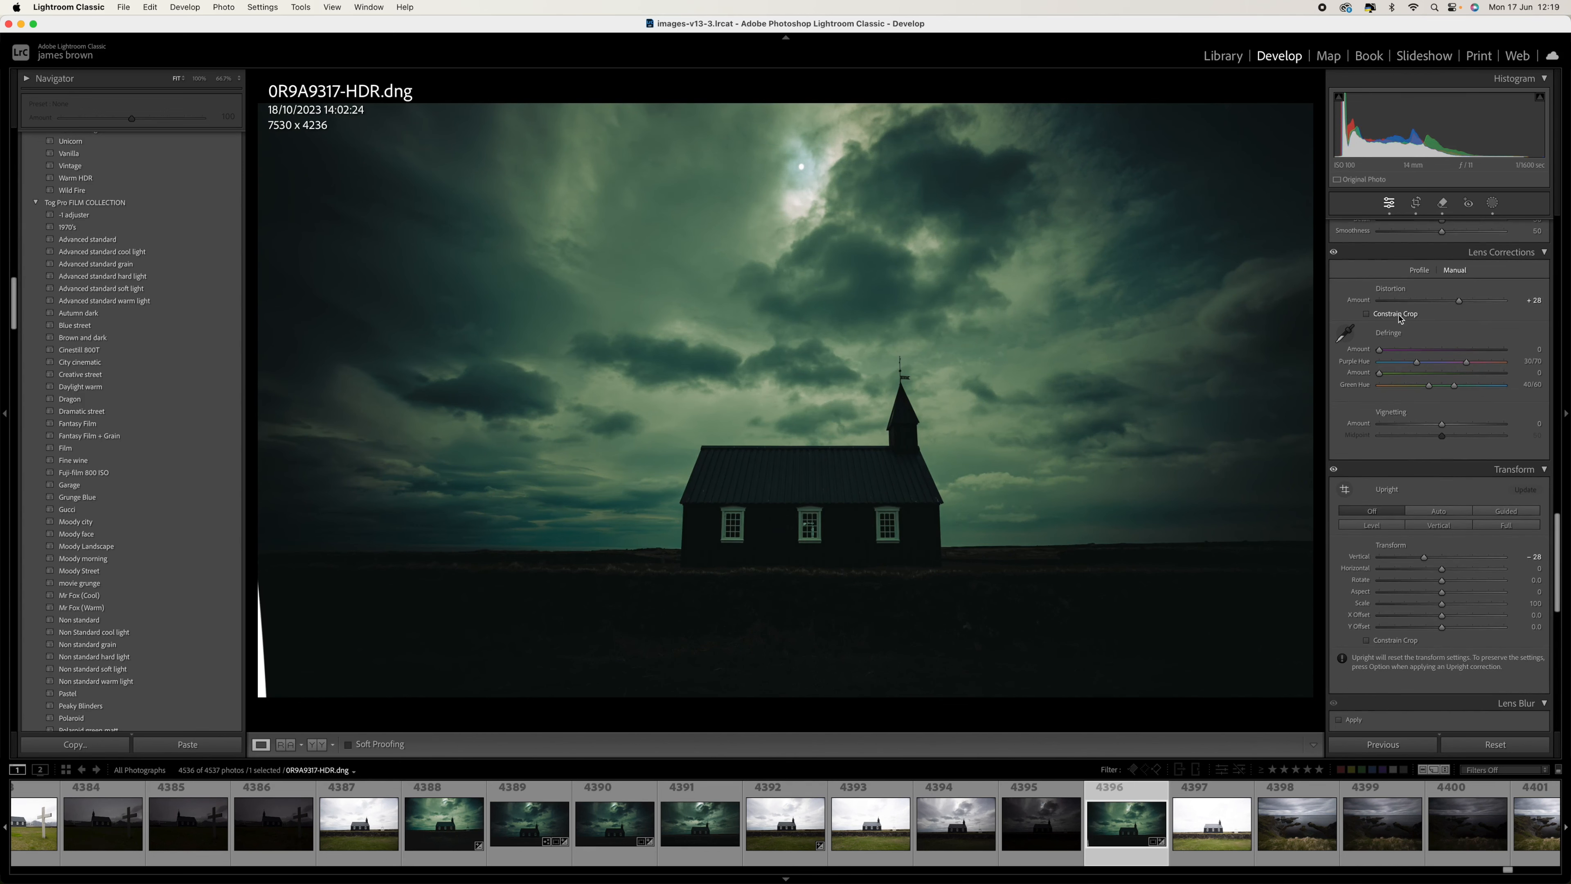
Step: Enable Constrain Crop to trim the empty edge of the corrected photo, and compare the latest edit with the state before the window mask
click(1367, 313)
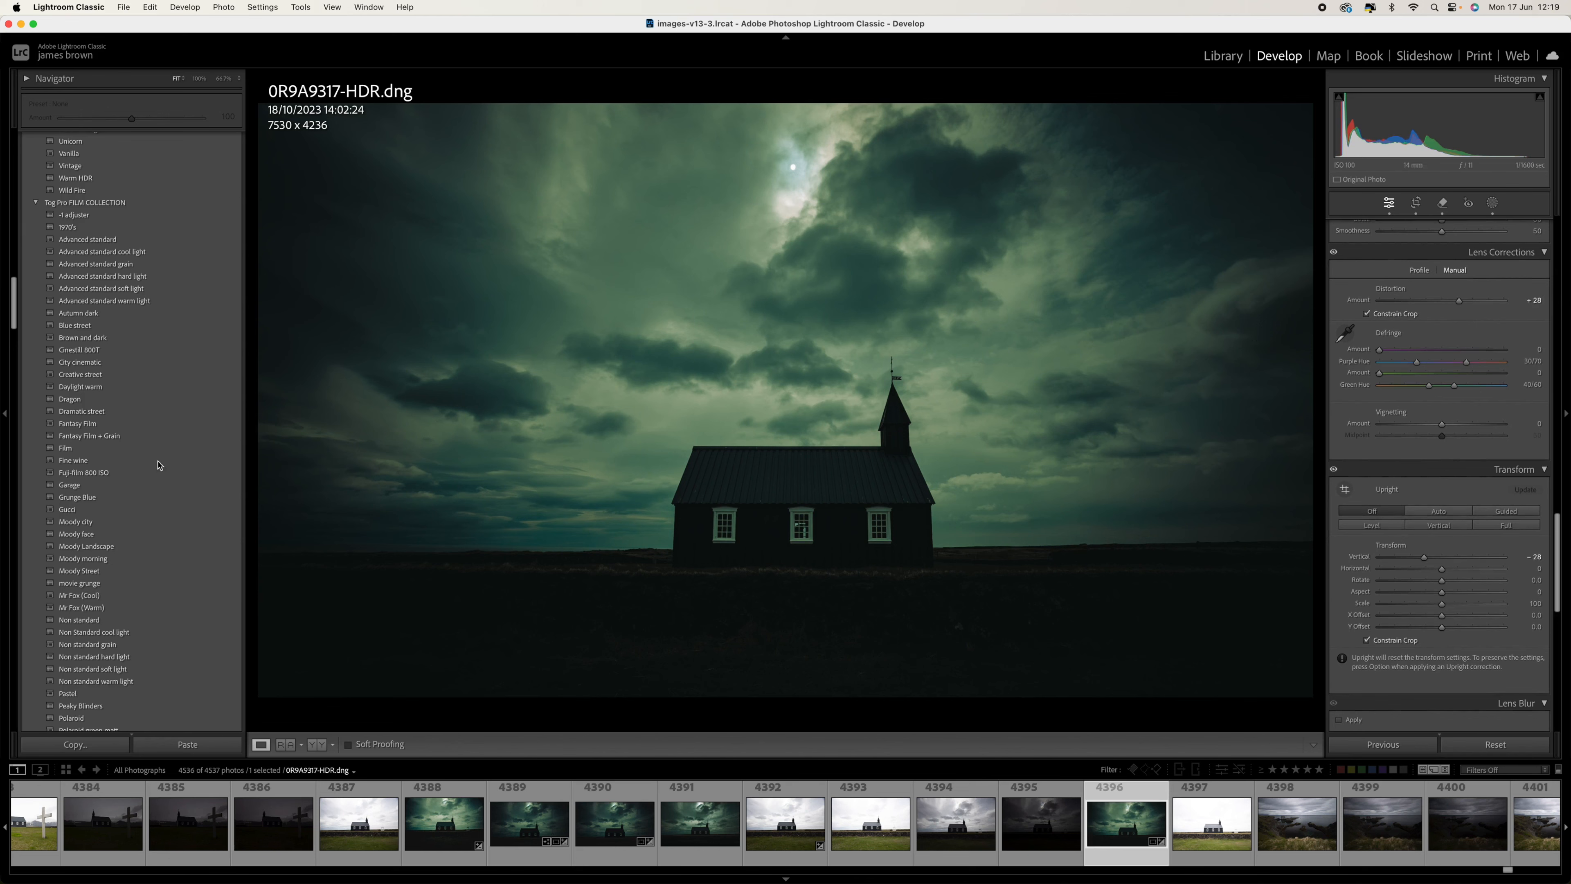
drag(11, 290, 5, 667)
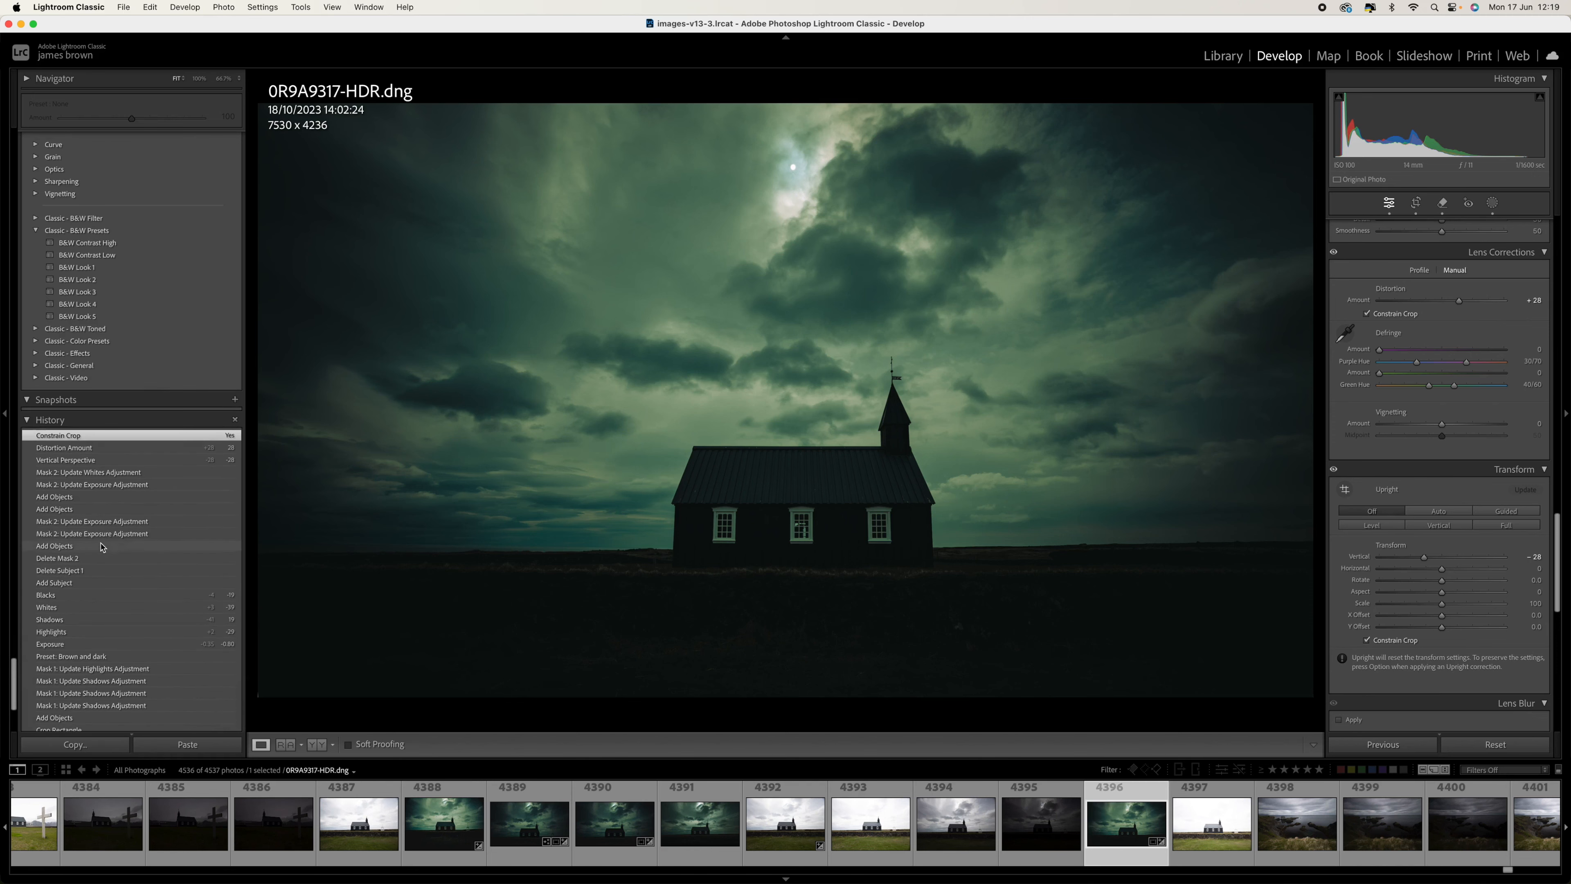
click(103, 559)
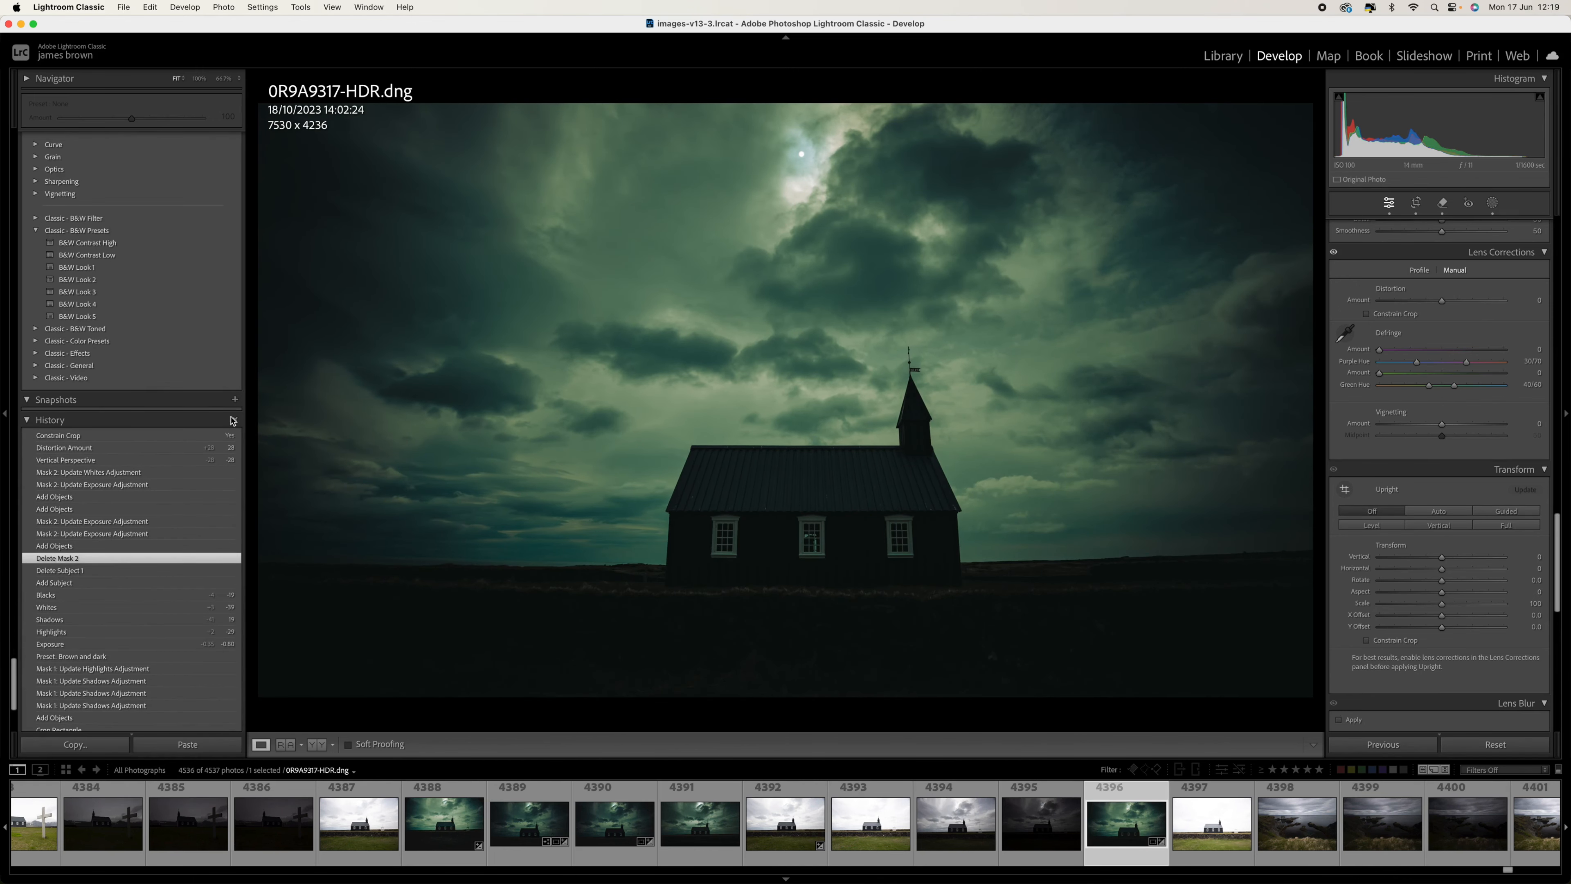
click(149, 435)
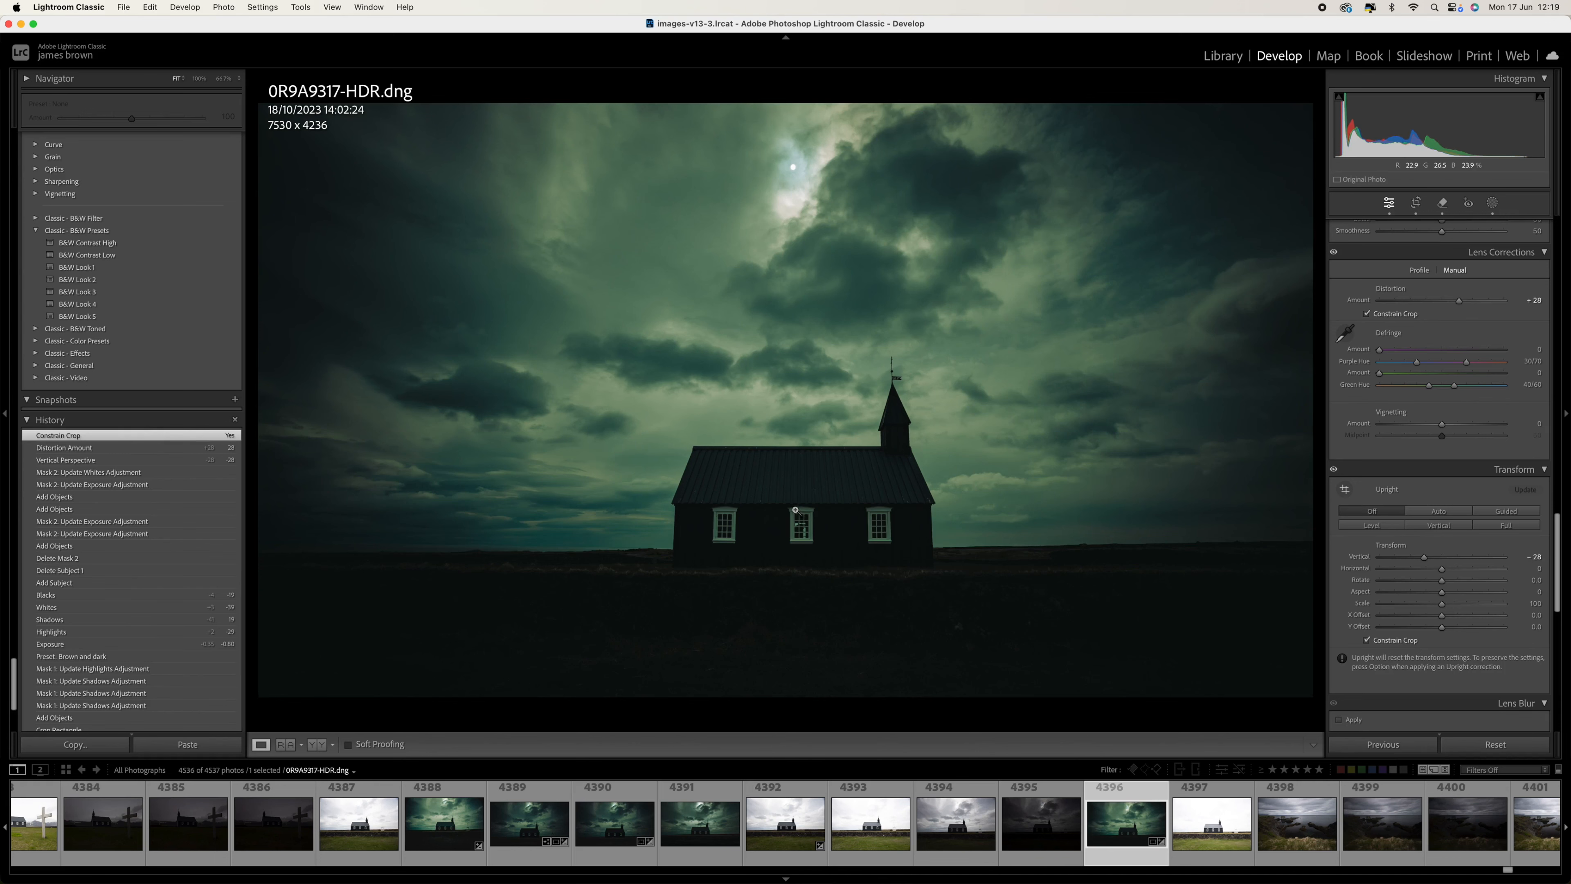
Step: Create a new mask that automatically selects the sky above the church
click(795, 509)
key(super+minus)
key(super+minus)
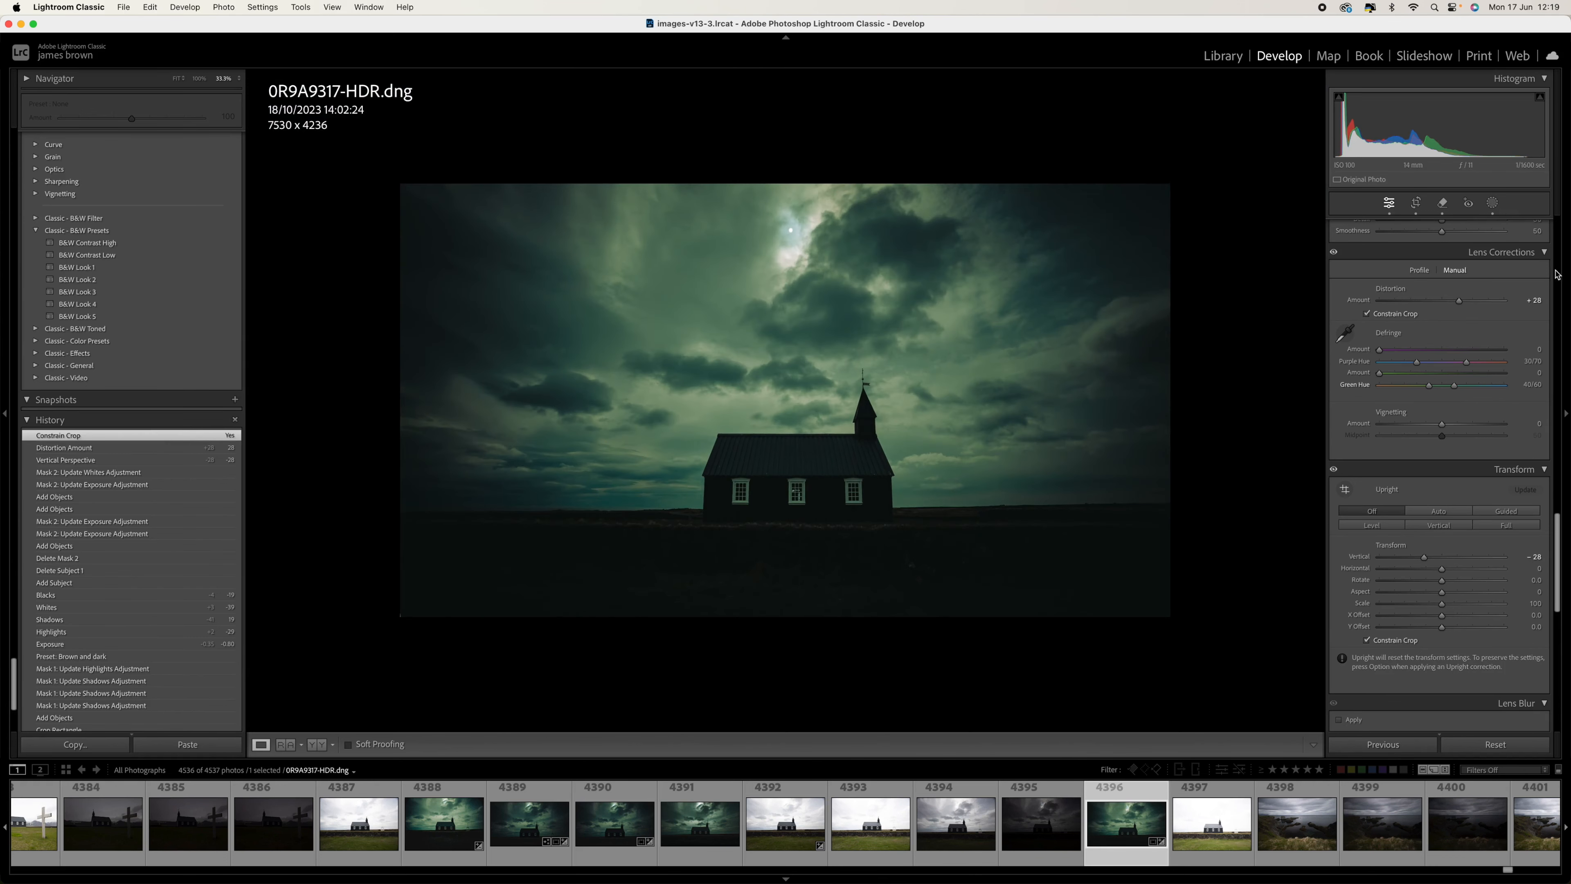
click(1494, 203)
click(1401, 243)
click(1399, 281)
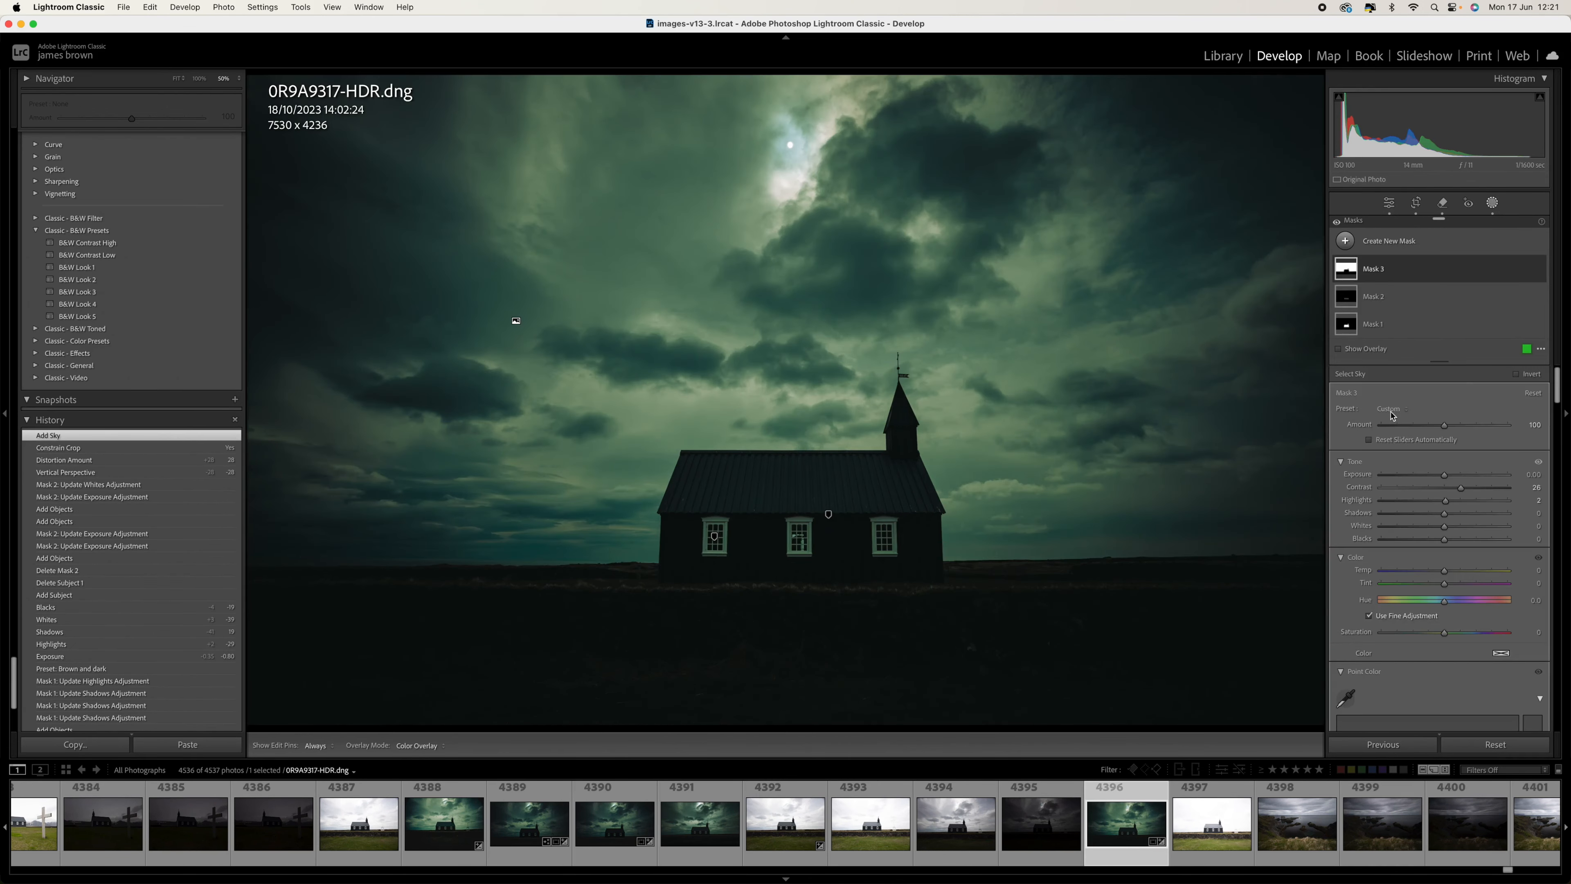
Step: Set the sky mask's Highlights to −4, Shadows to 11, Whites to −18, Blacks to −5 and Exposure to about −0.16
scroll(1442, 454, down, 2)
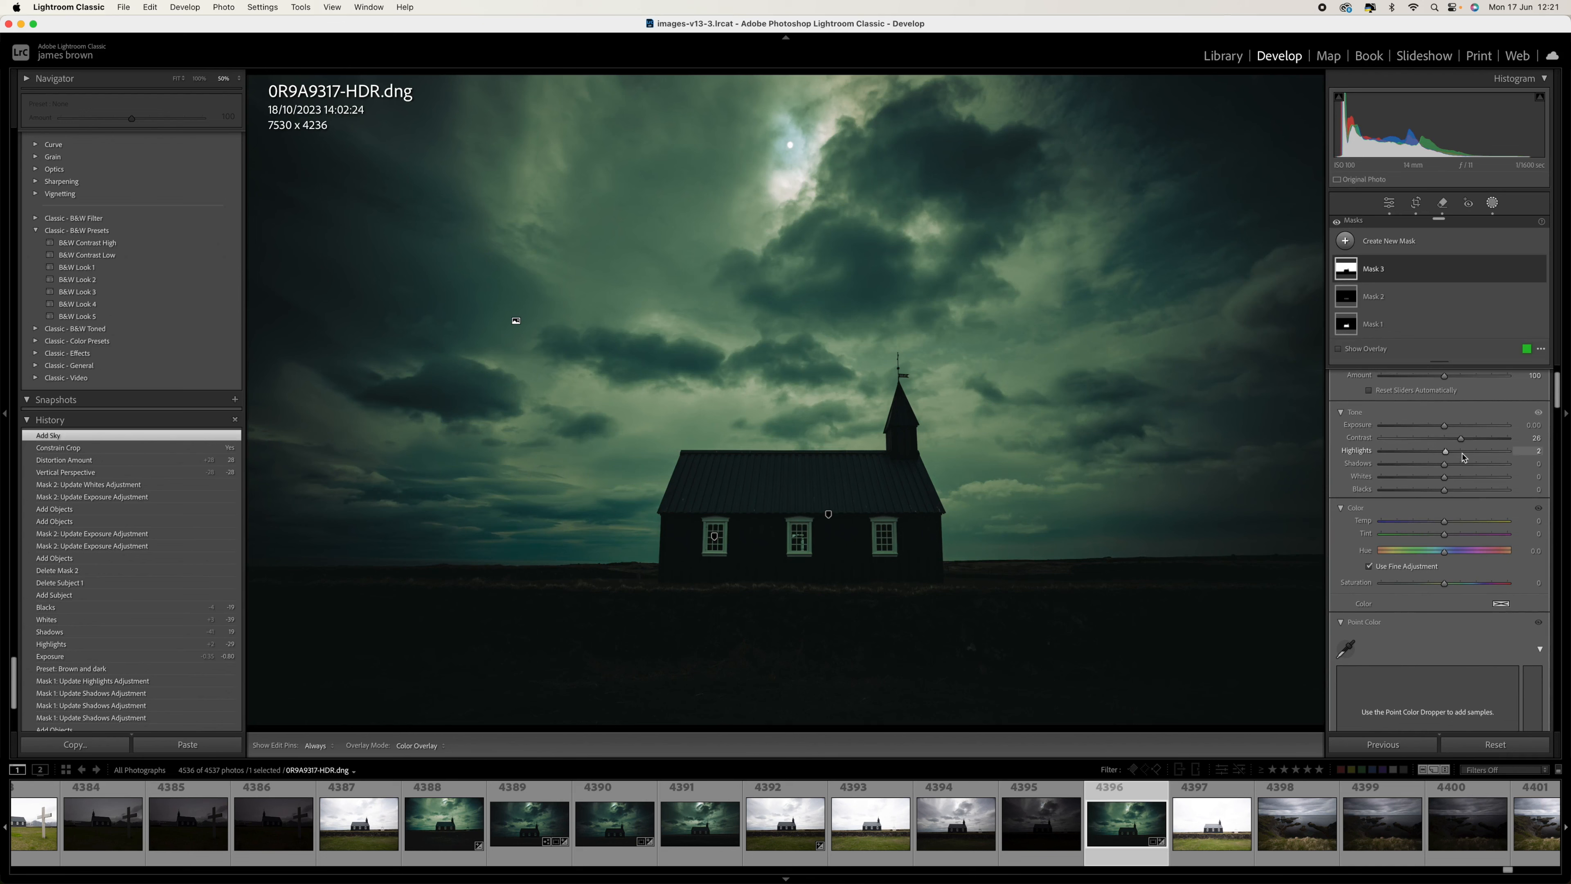
mouse_move(1463, 452)
mouse_down()
mouse_move(1430, 453)
mouse_move(1482, 455)
mouse_move(1444, 454)
mouse_up()
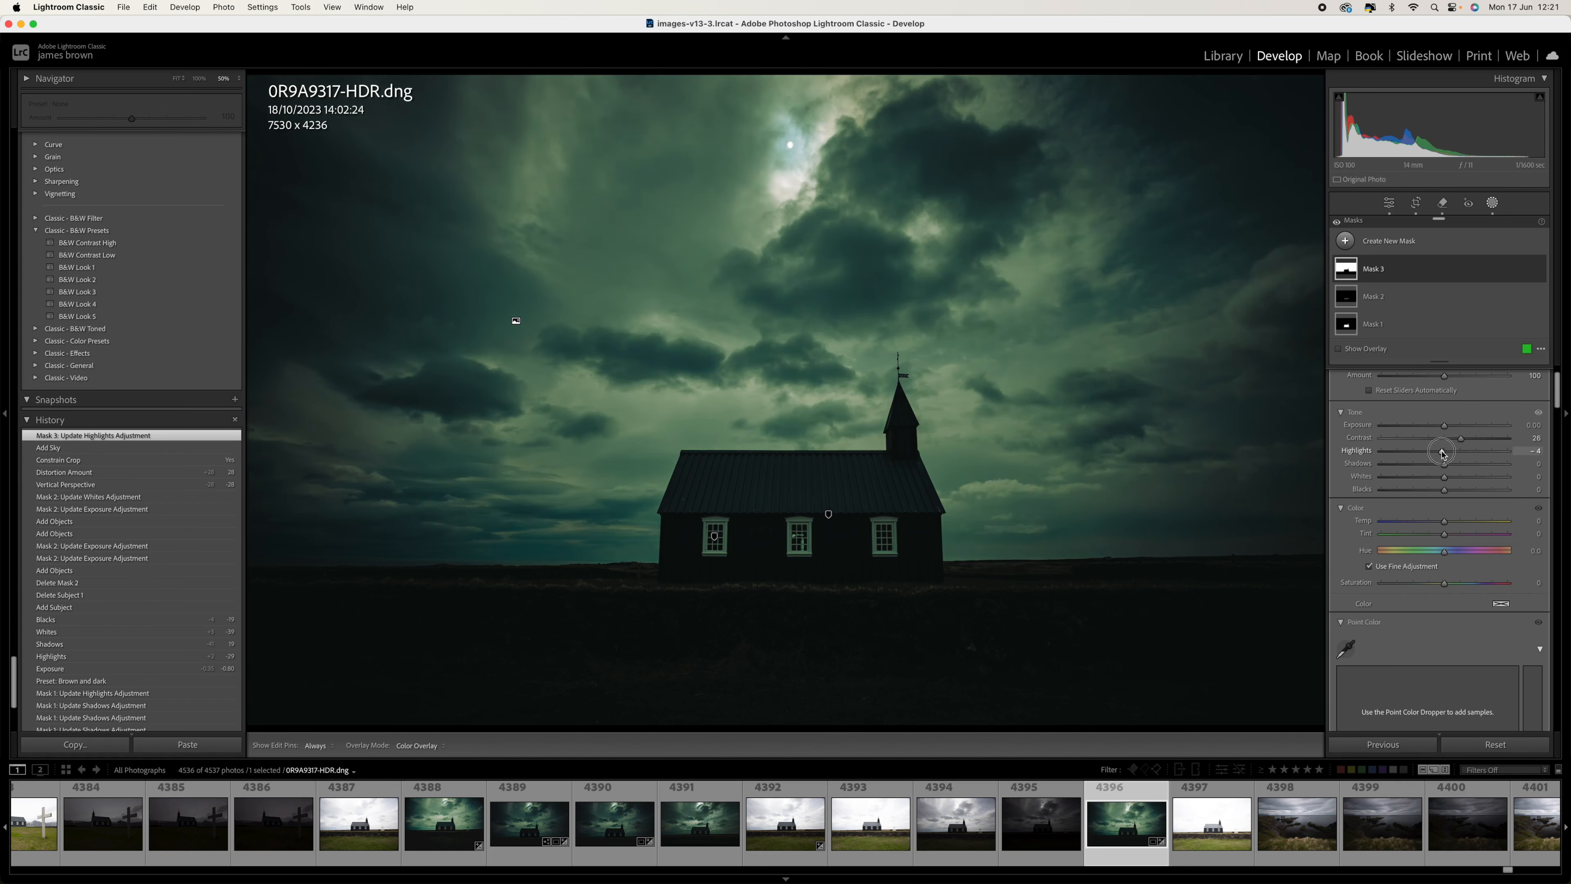
drag(1442, 454, 1442, 453)
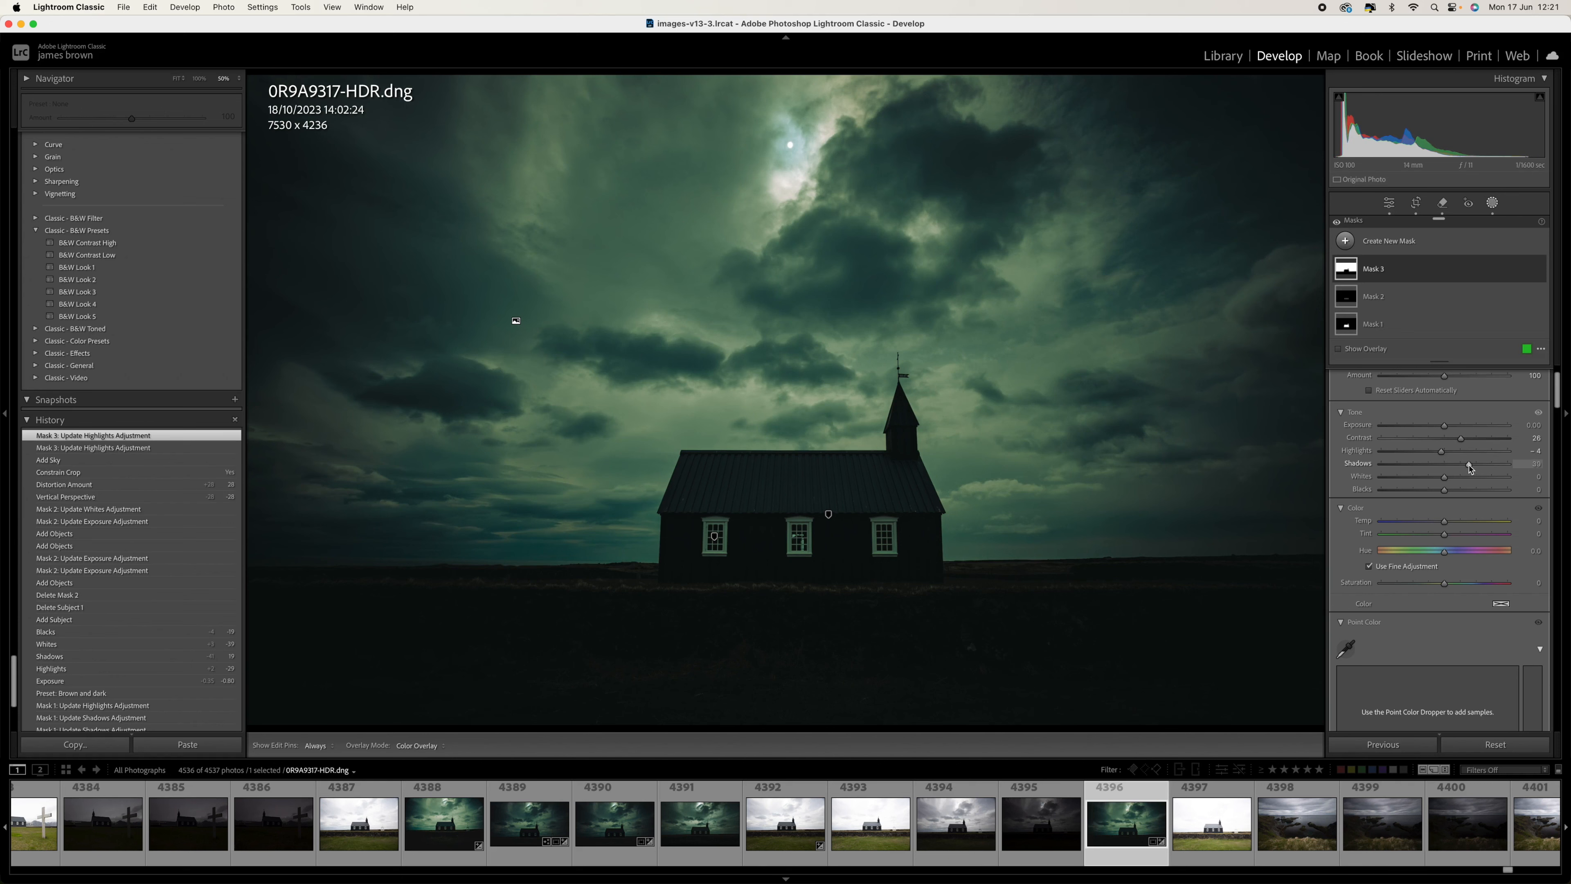
mouse_move(1469, 466)
mouse_down()
mouse_move(1417, 468)
mouse_move(1462, 469)
mouse_move(1466, 483)
mouse_up()
mouse_move(1437, 482)
mouse_down()
mouse_move(1467, 490)
mouse_move(1444, 493)
mouse_up()
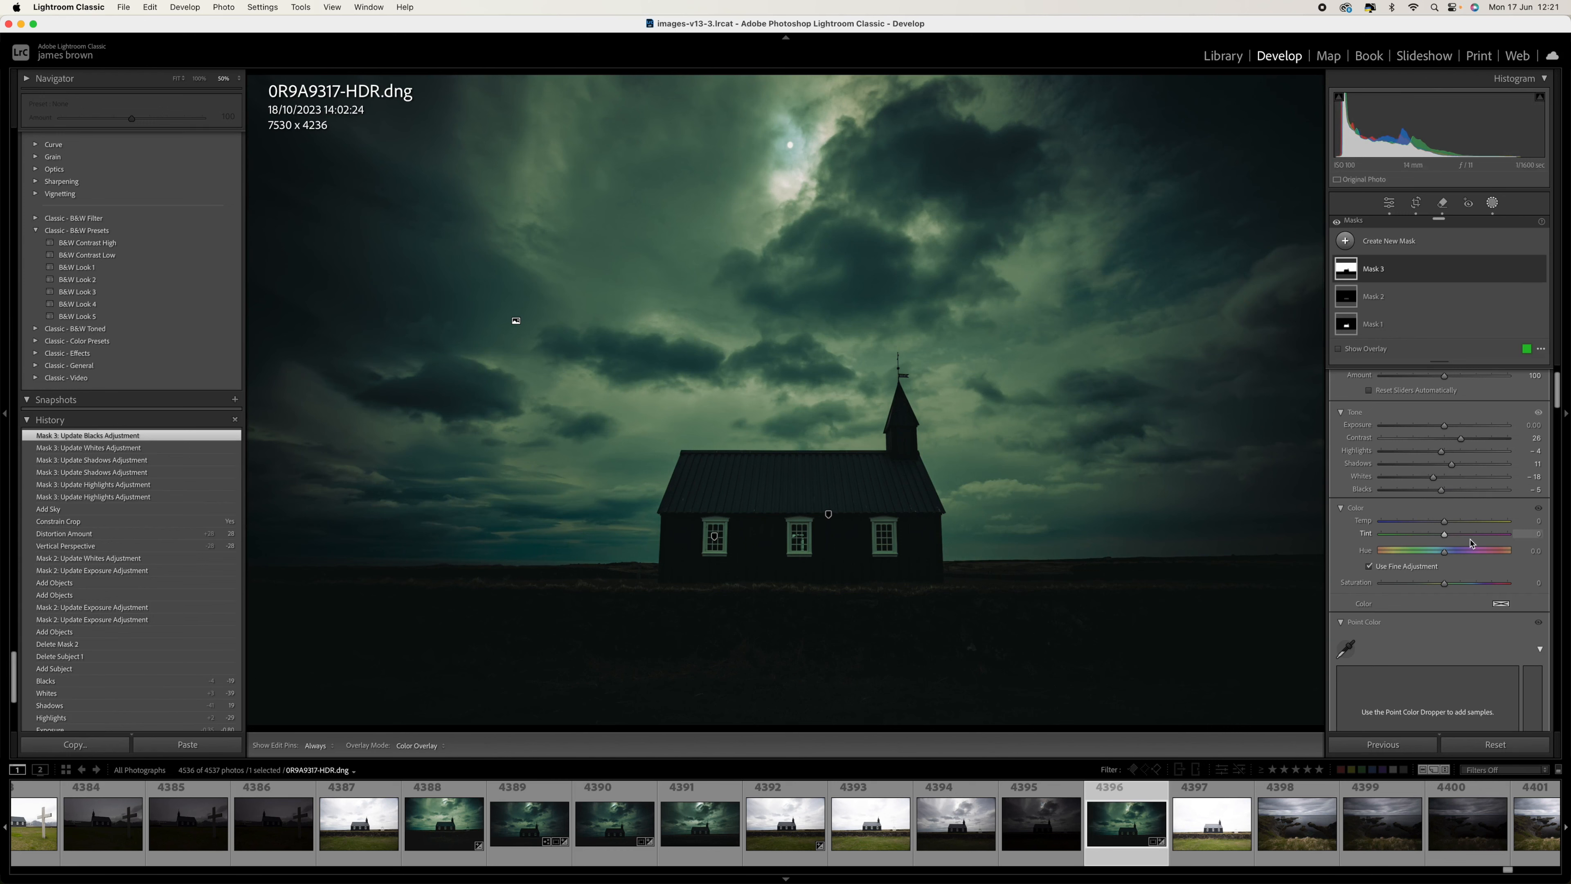
drag(1445, 429, 1443, 429)
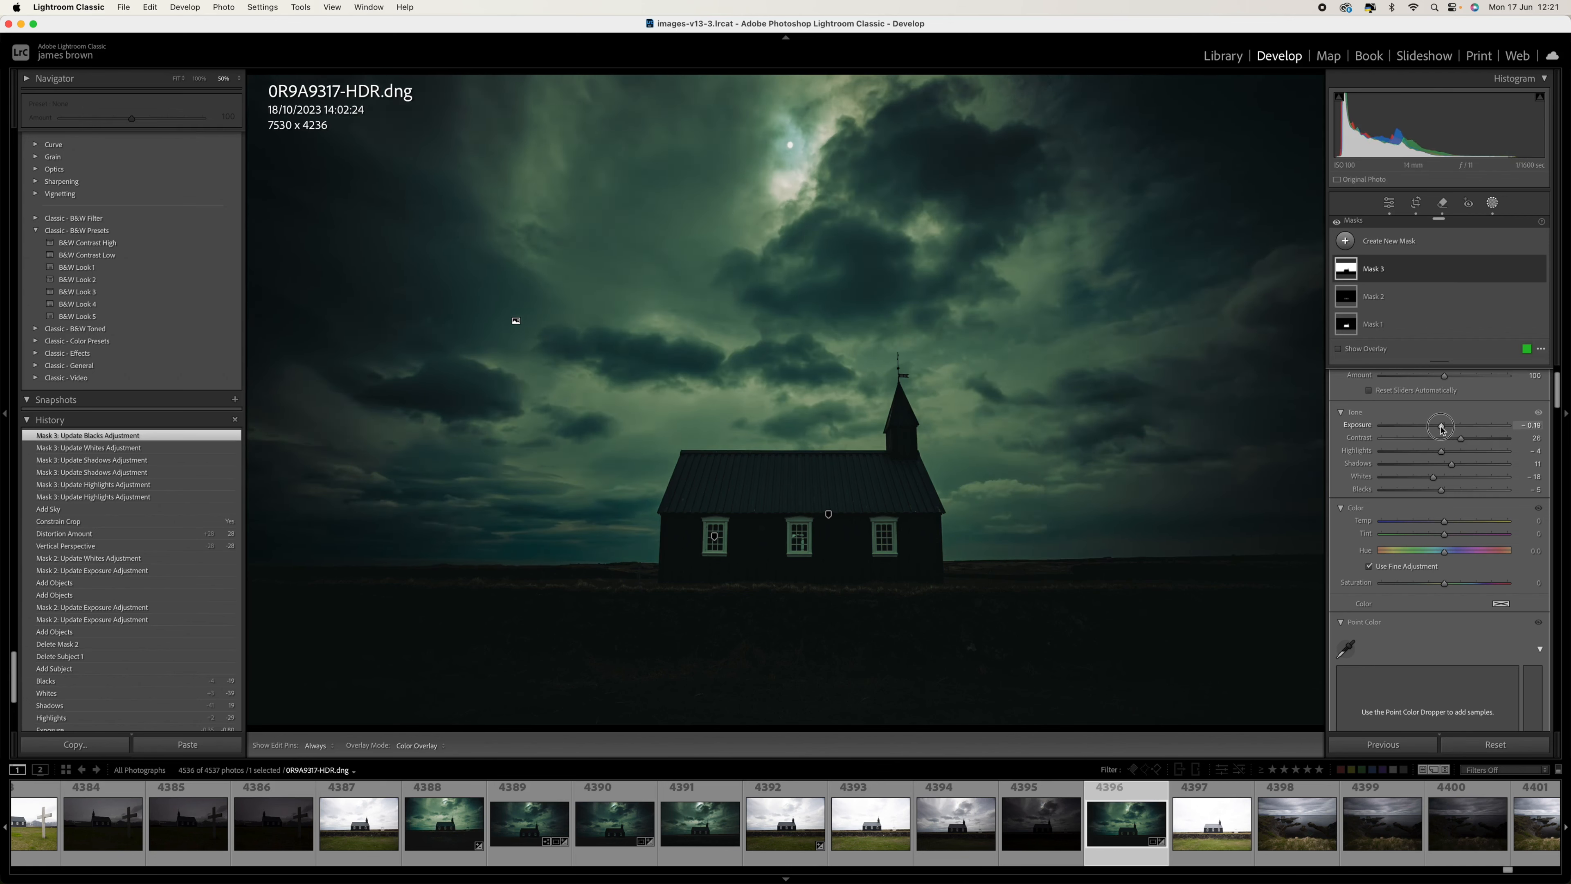
drag(1443, 429, 1443, 429)
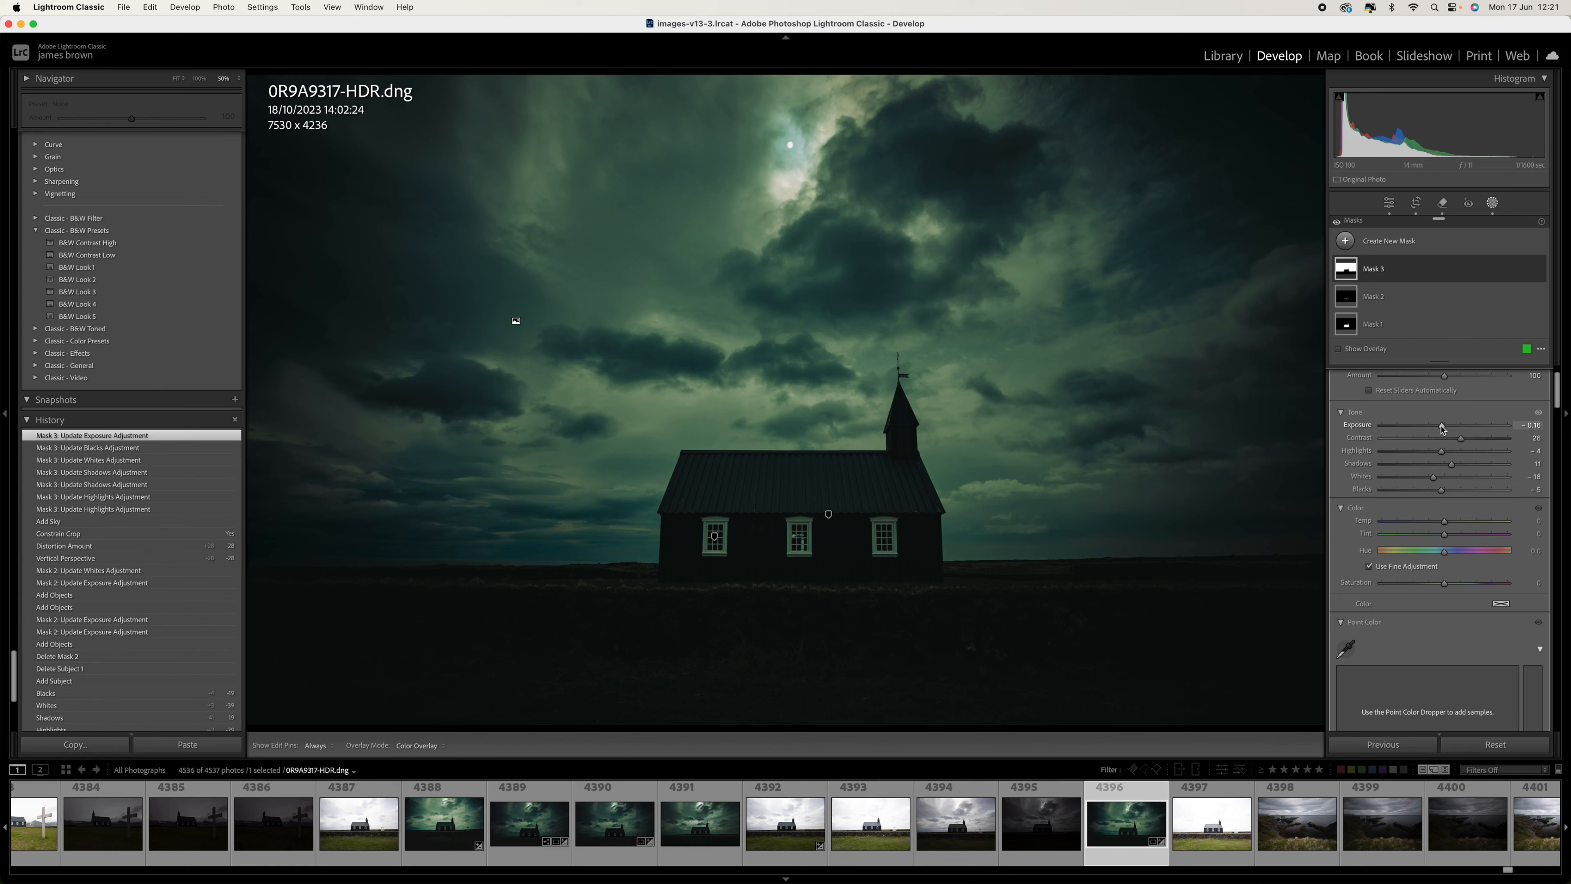
Step: Add highlight, midtone and shadow points to the sky mask's tone curve, lifting the highlights and moving the midtone point to about 118/127
scroll(1468, 460, down, 3)
scroll(1468, 460, down, 6)
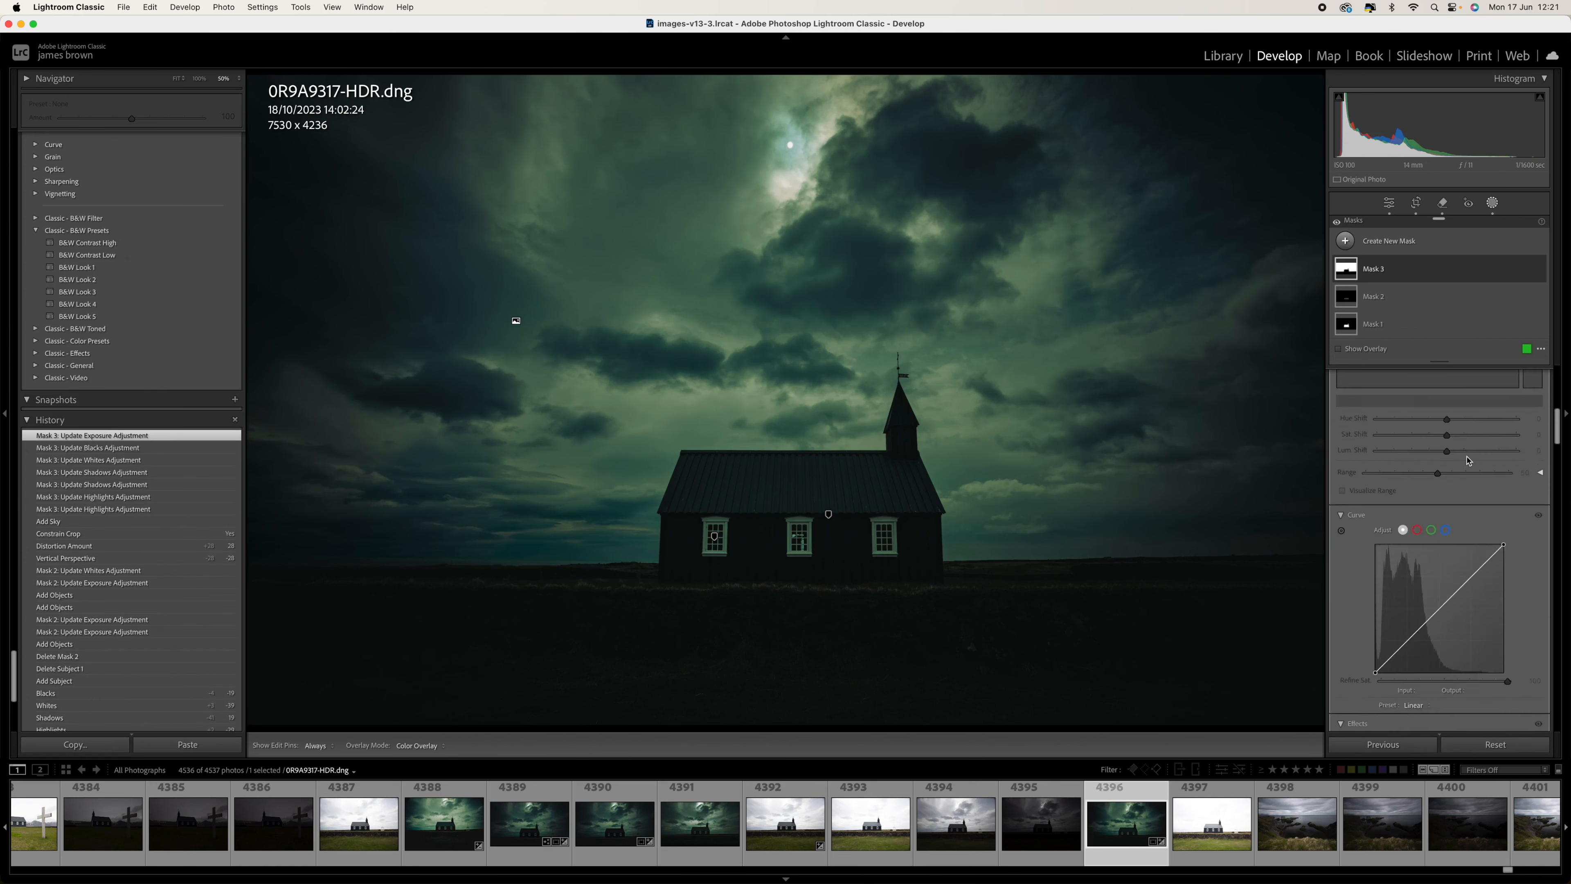
click(1471, 415)
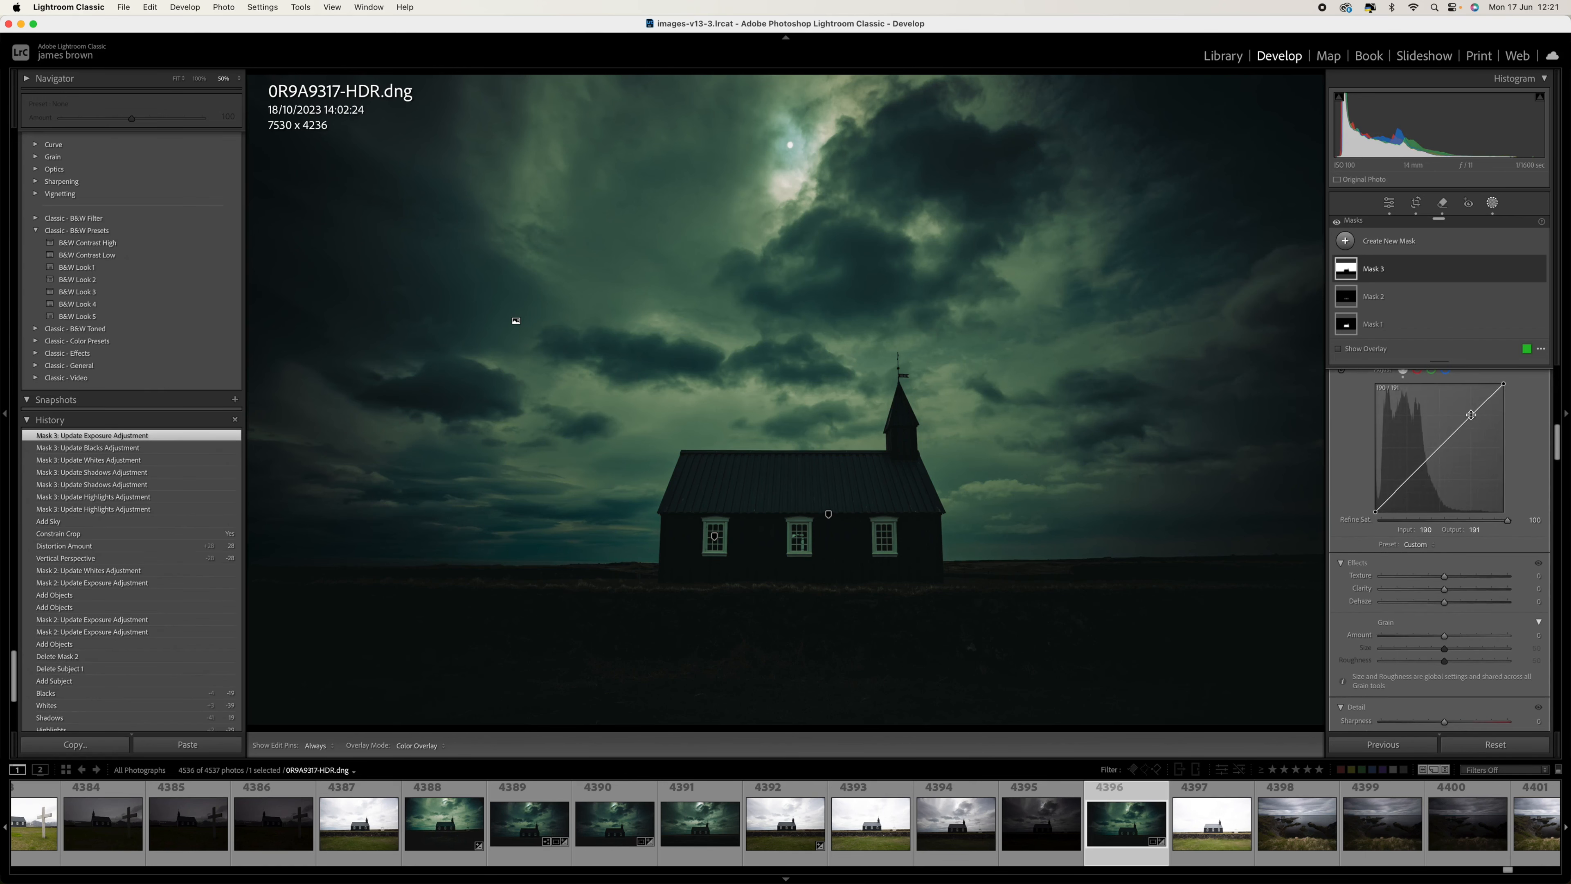
click(1440, 448)
scroll(1423, 461, down, 1)
click(1406, 472)
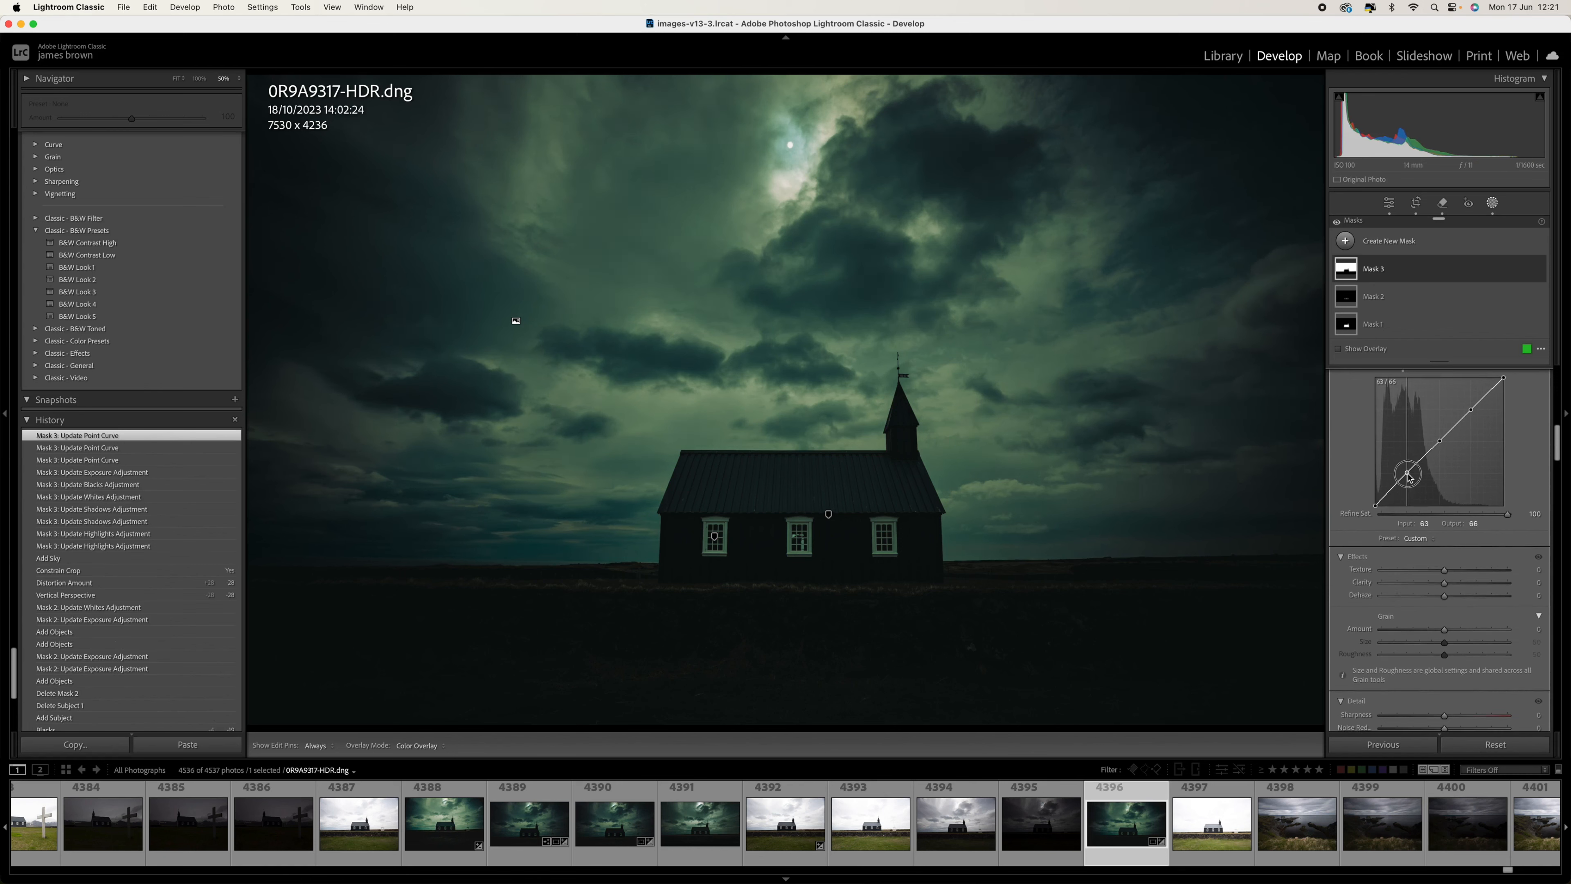
drag(1406, 475, 1406, 479)
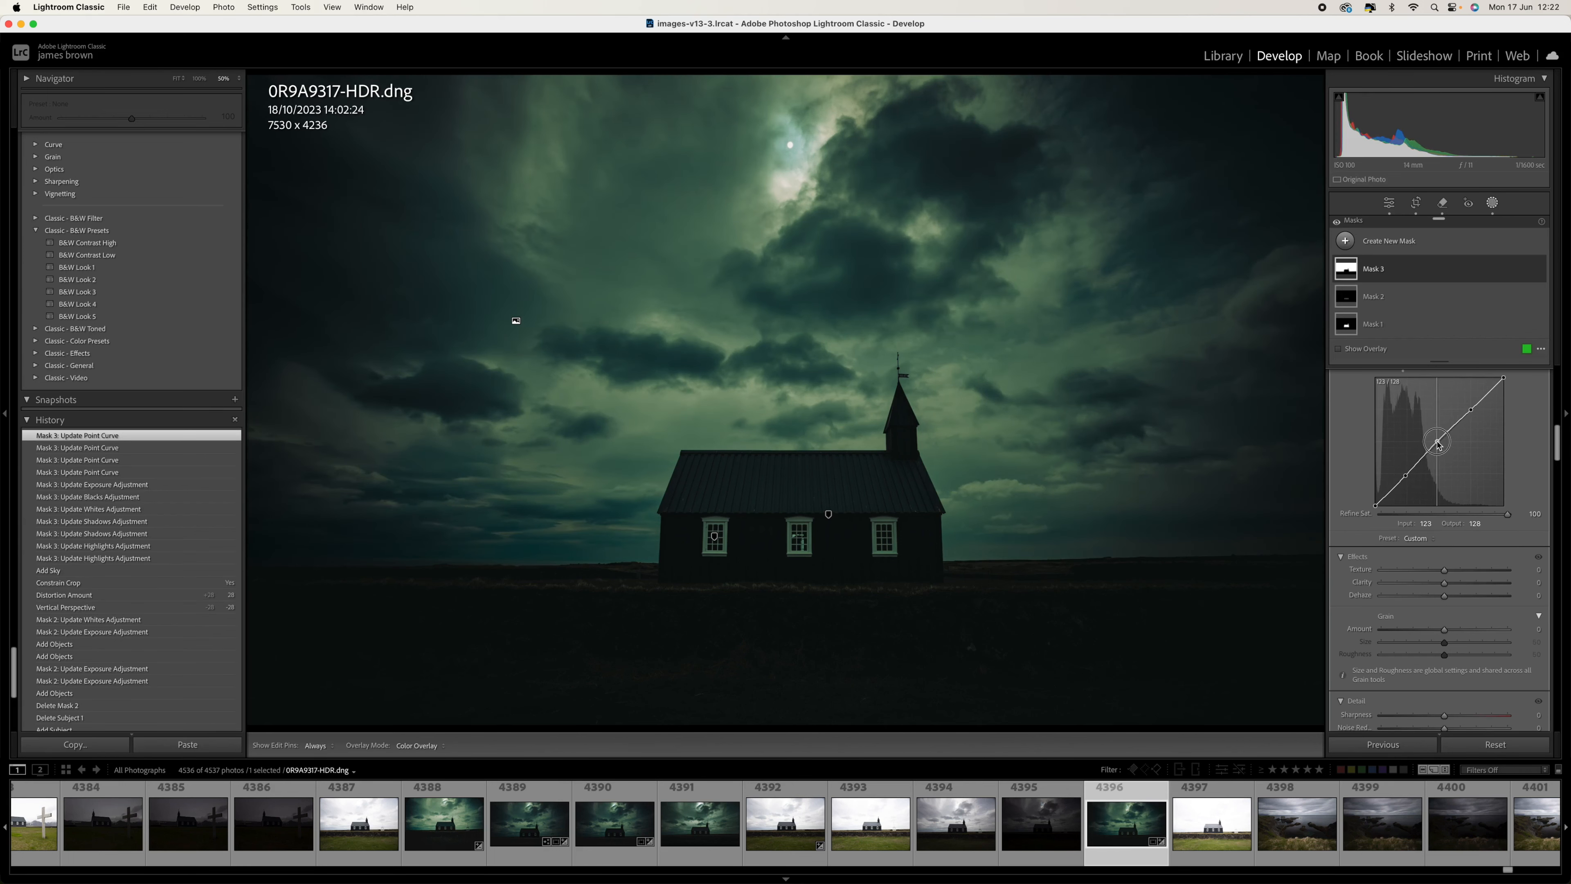
click(1433, 441)
drag(1468, 409, 1435, 442)
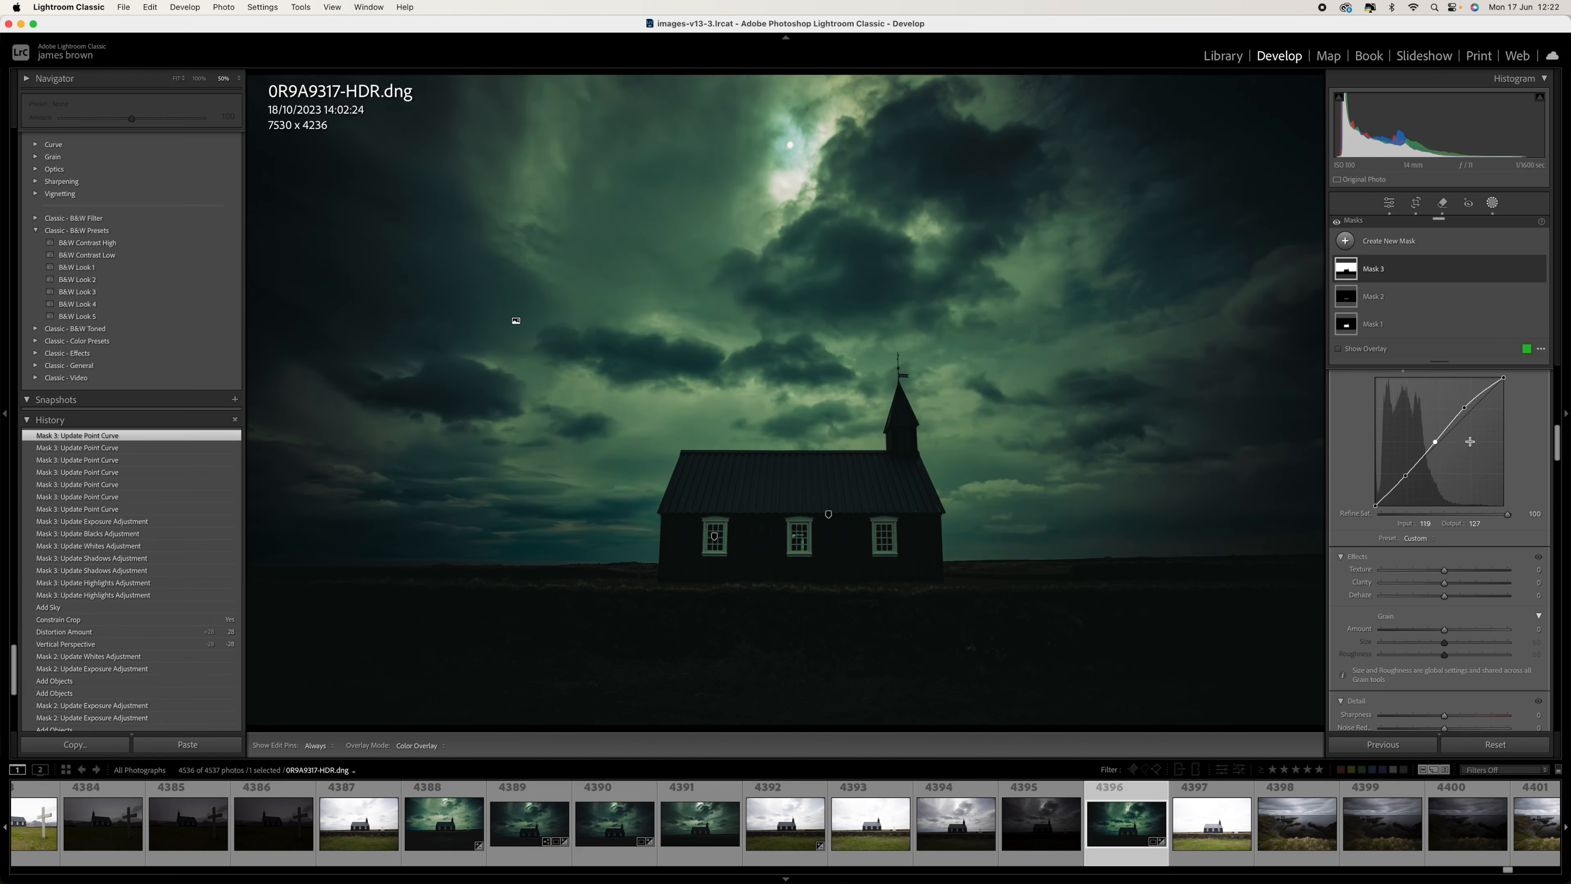
Step: Add a radial gradient mask centred on the bright glow in the clouds above the church
scroll(1477, 440, up, 10)
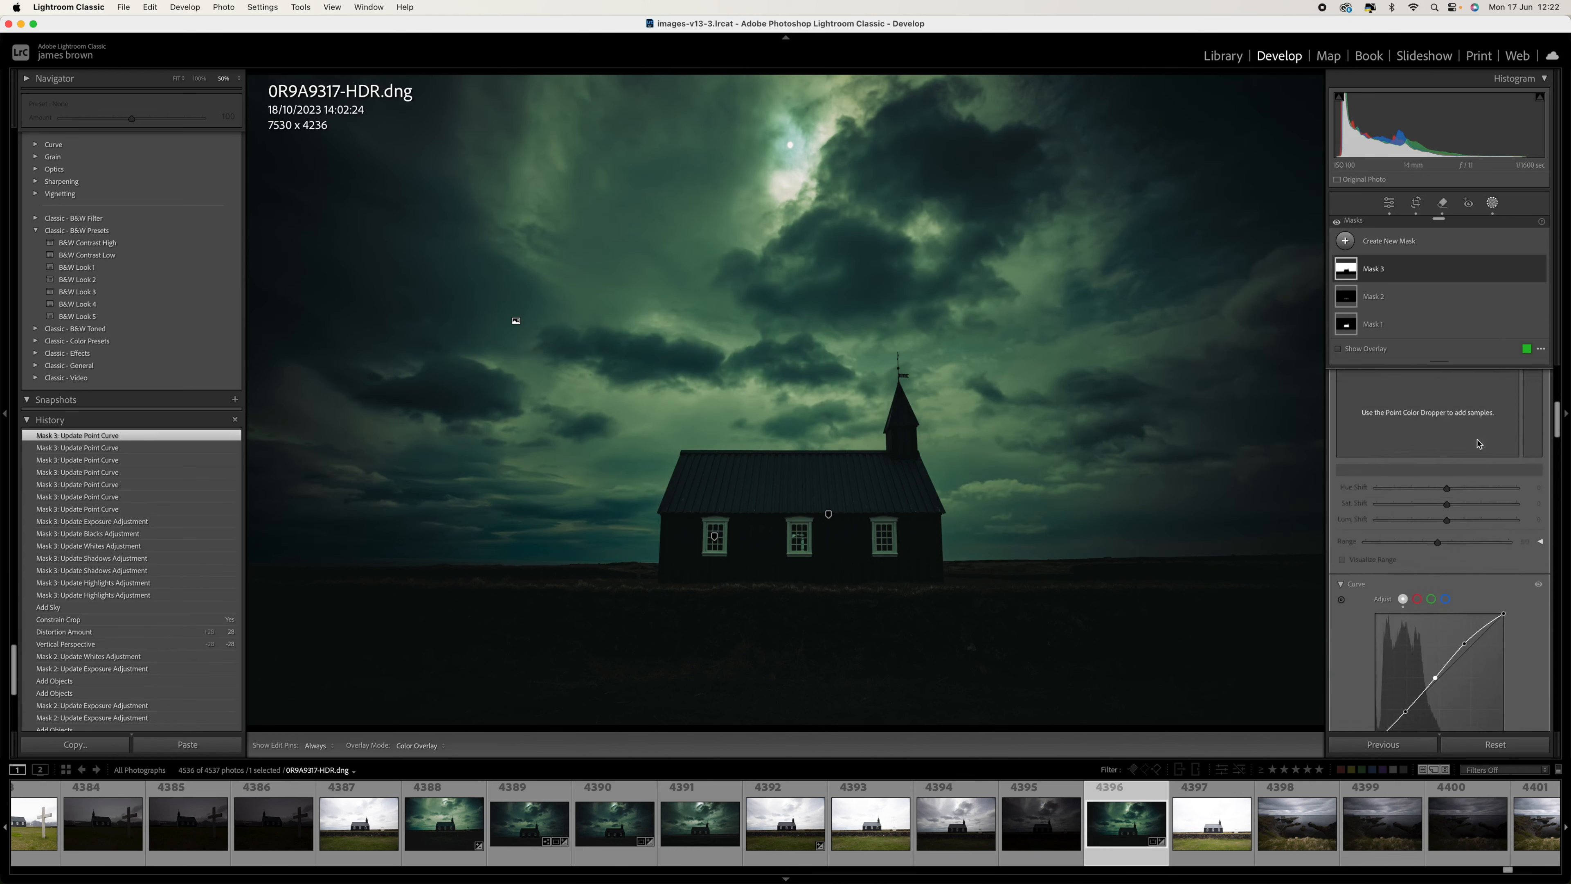
click(1494, 204)
click(1493, 204)
click(1345, 241)
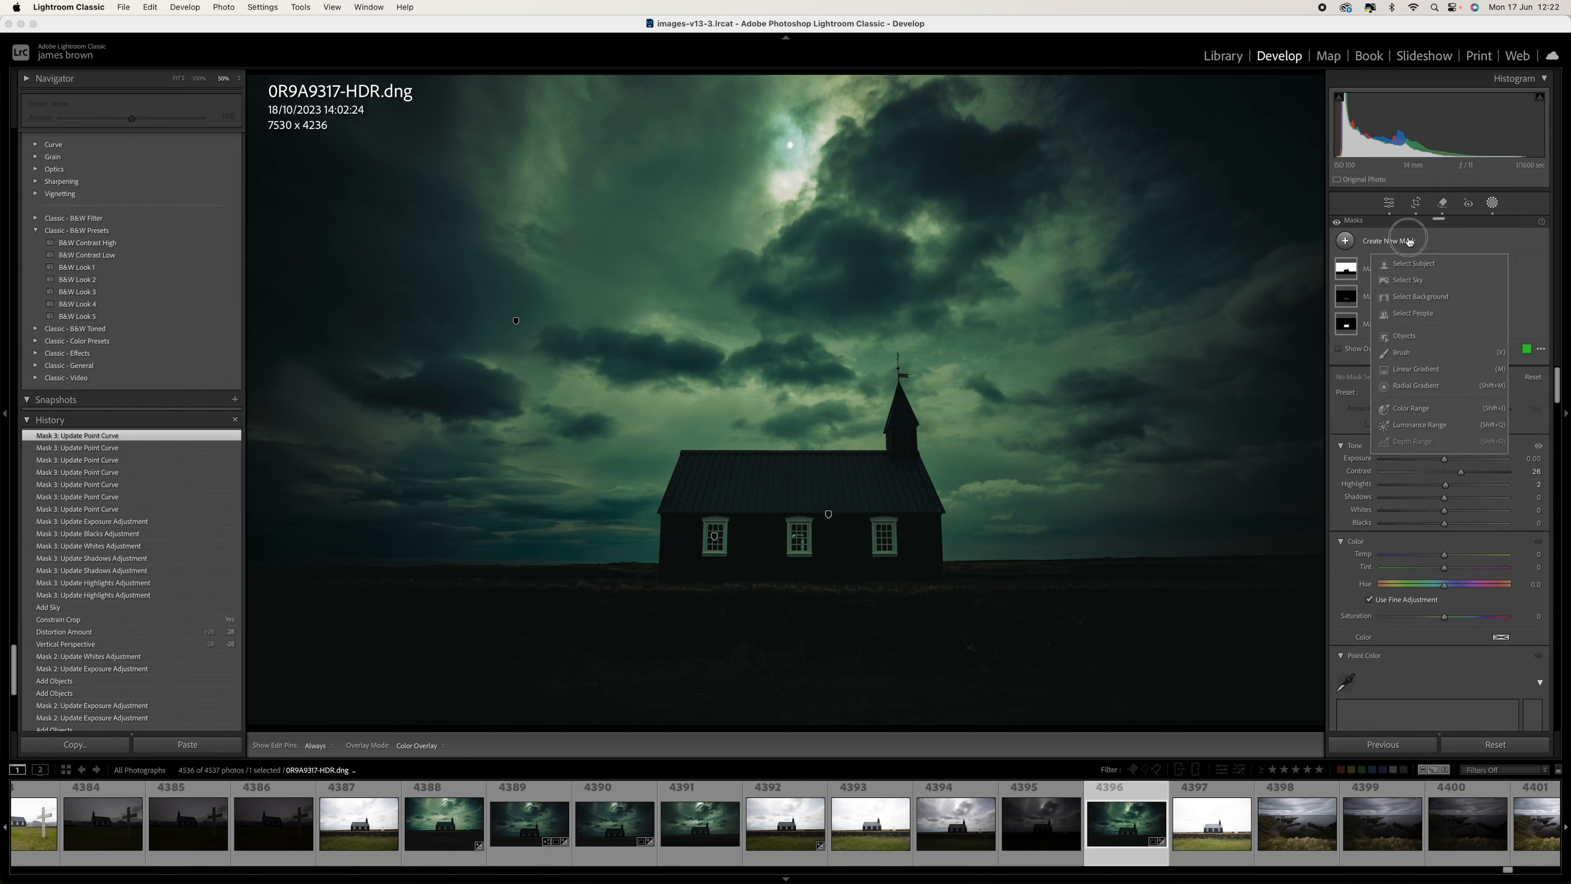
click(1416, 385)
drag(807, 185, 701, 88)
drag(888, 248, 870, 210)
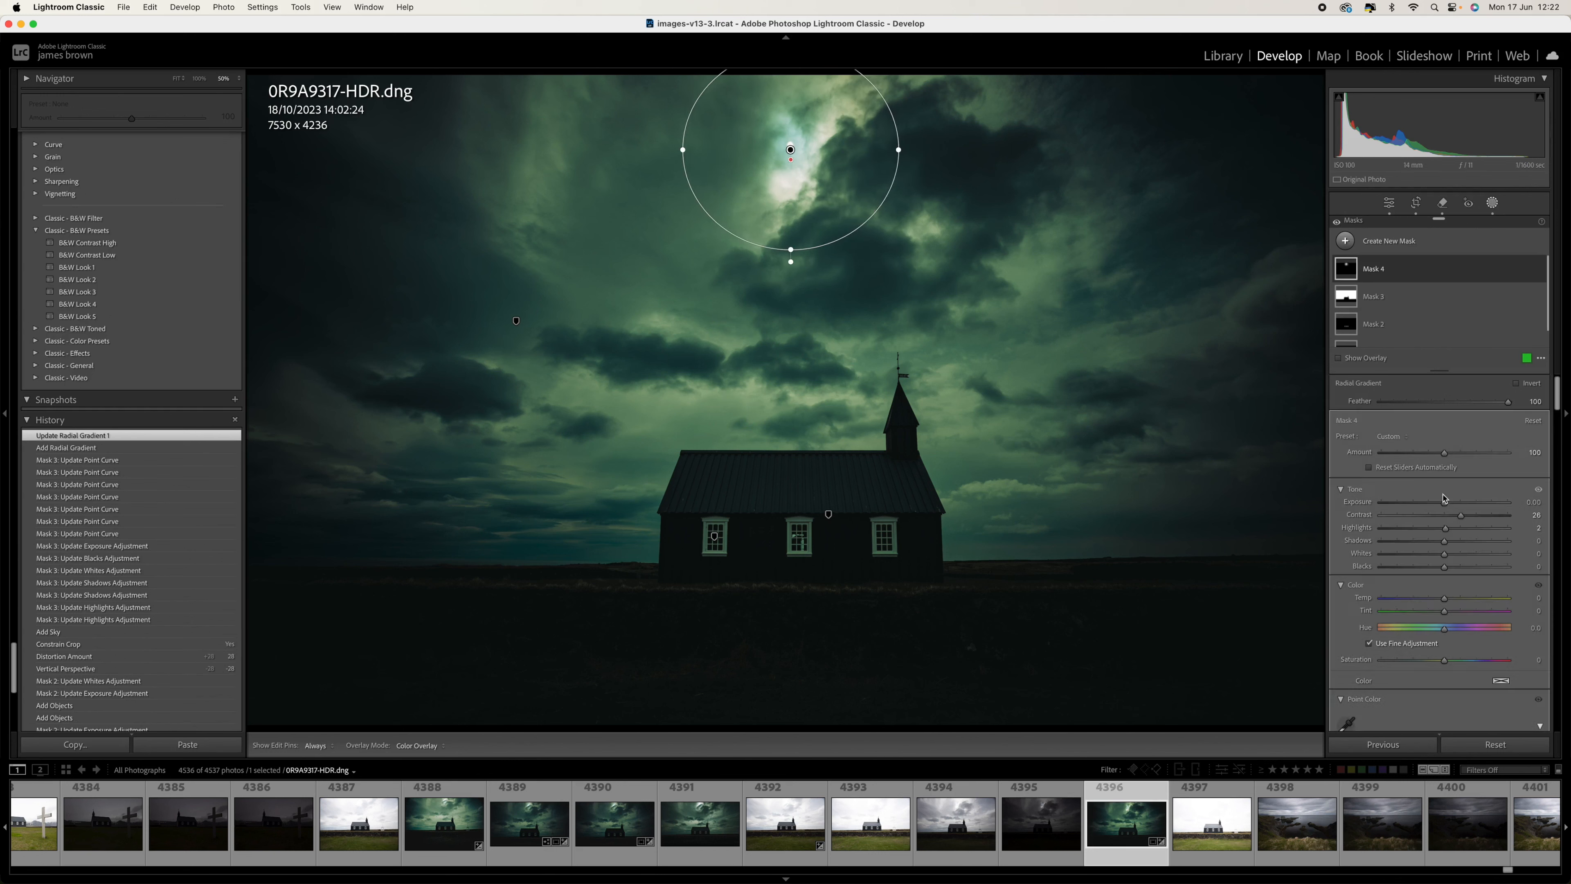
Step: Raise the radial mask's Exposure to about 0.31, close masking, and fit the whole photo in view
click(1449, 504)
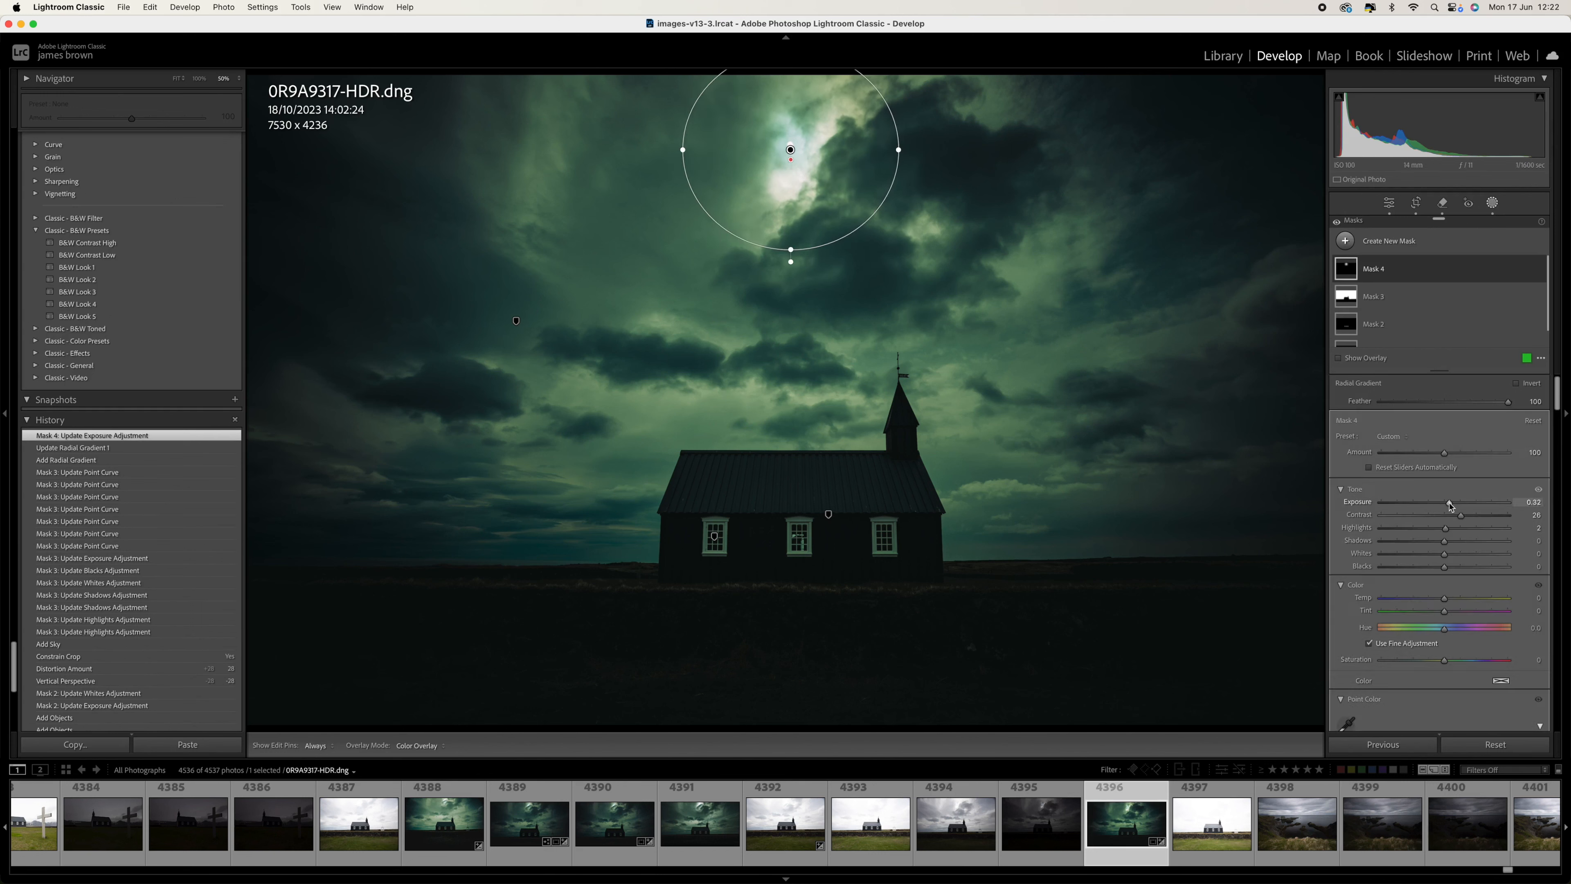
click(1452, 505)
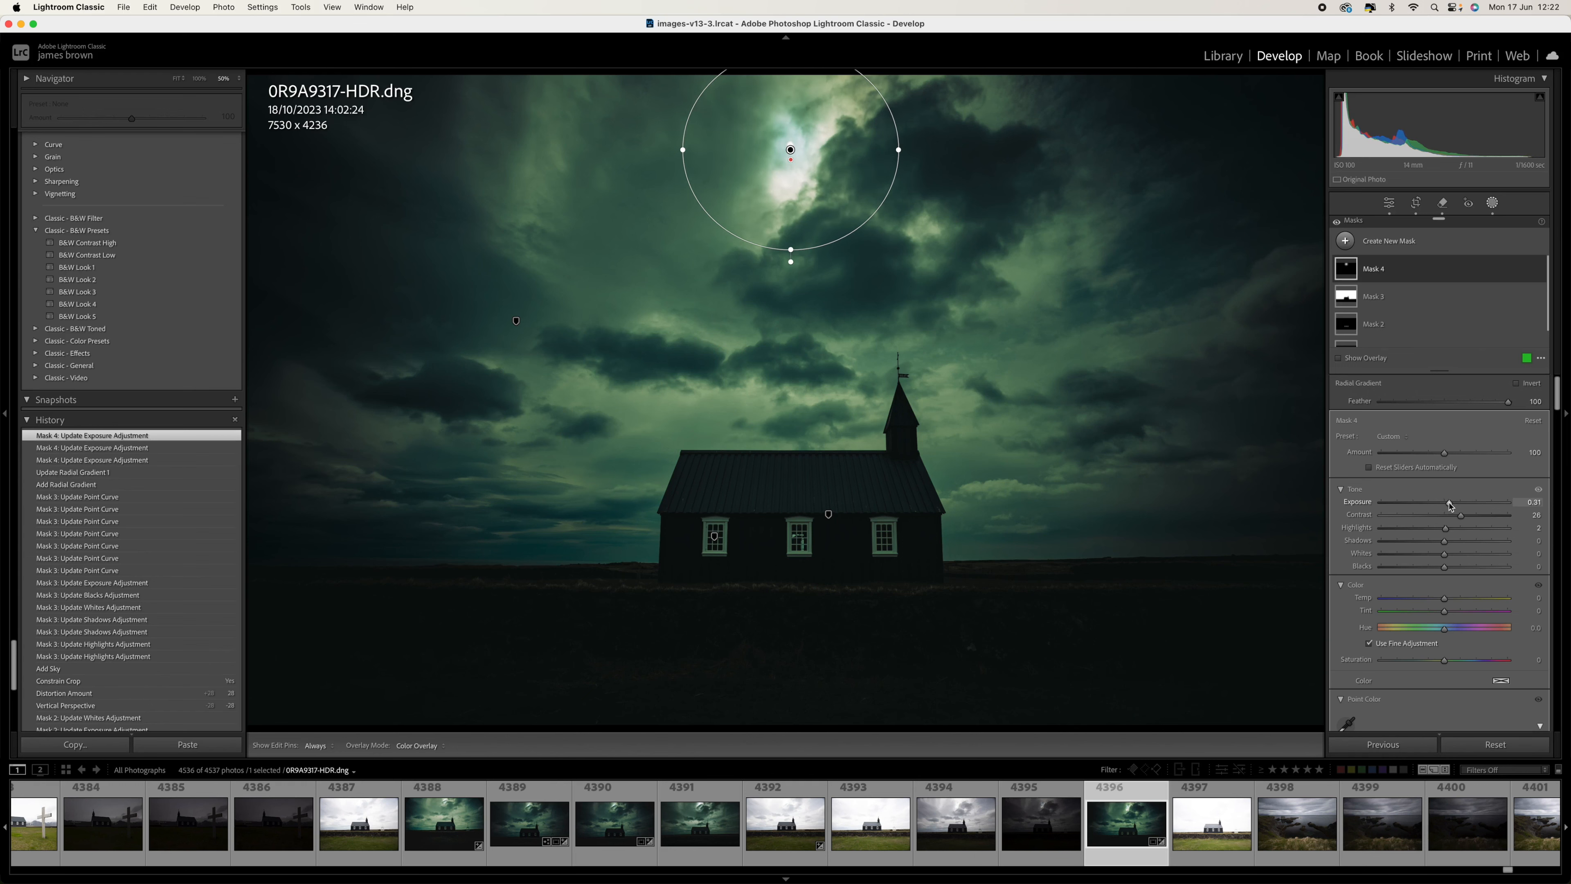
key(shift+w)
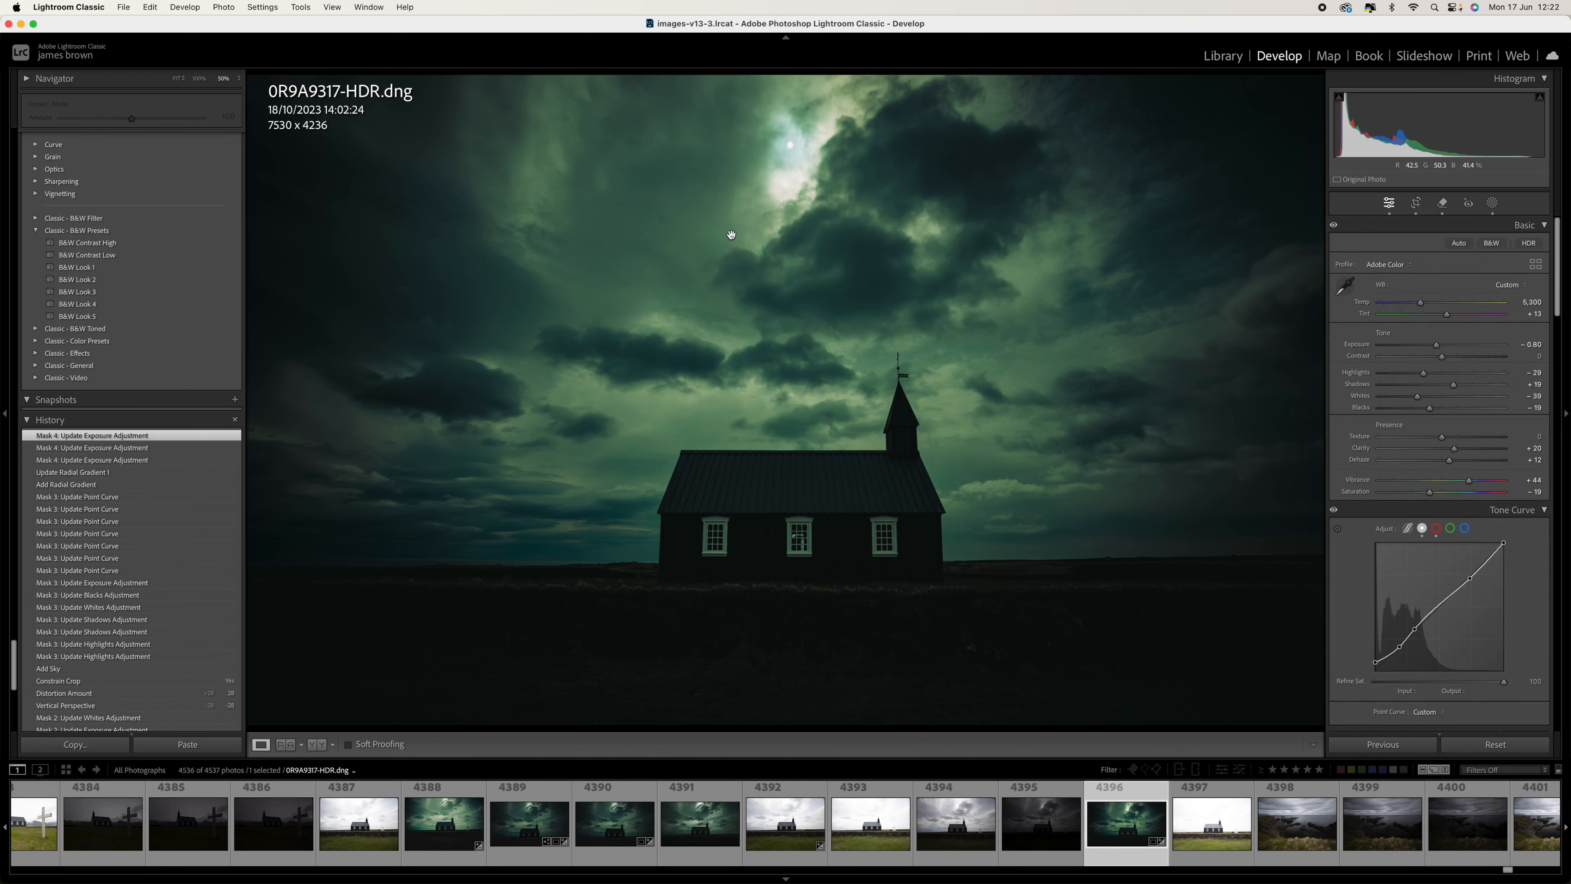
click(731, 235)
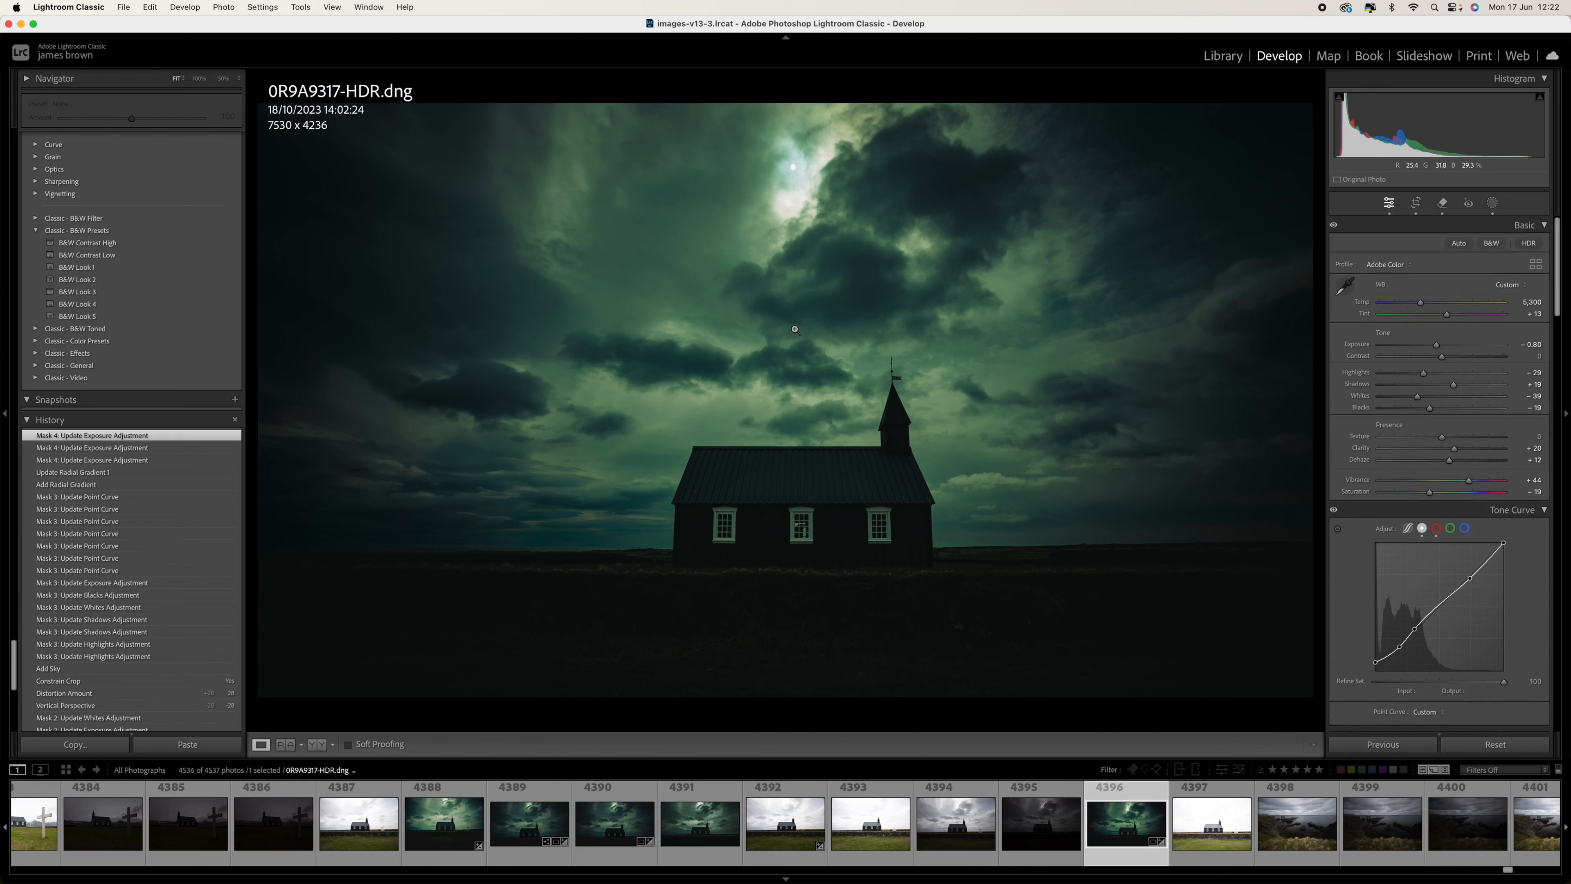
Step: Remove the small bright spot in the glowing clouds with the Heal mode of the Remove tool, and close the tool
key(q)
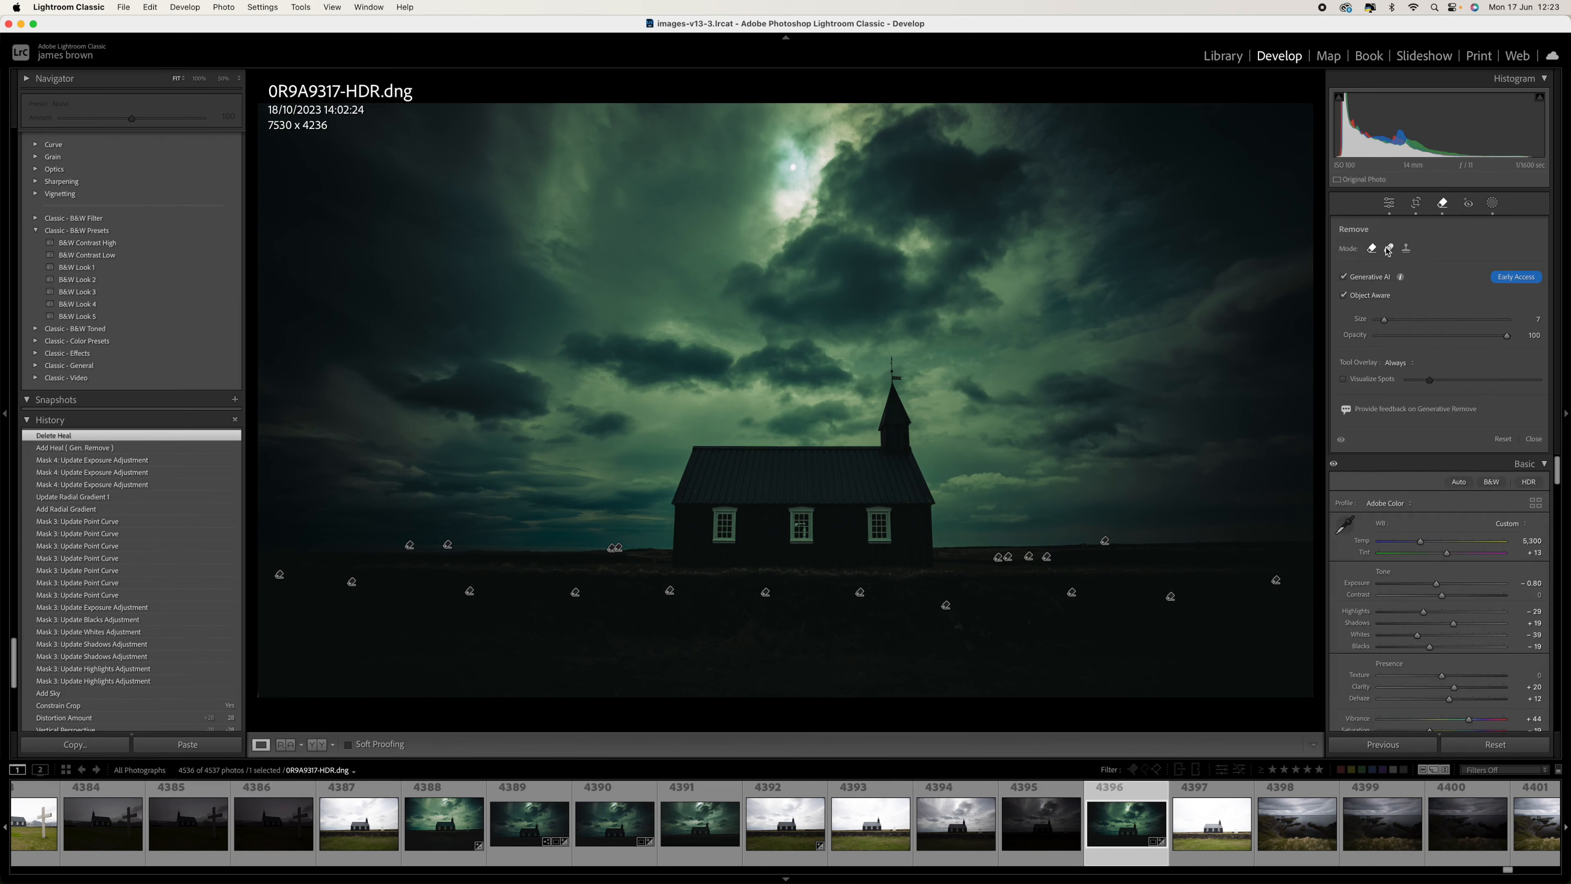
key(h)
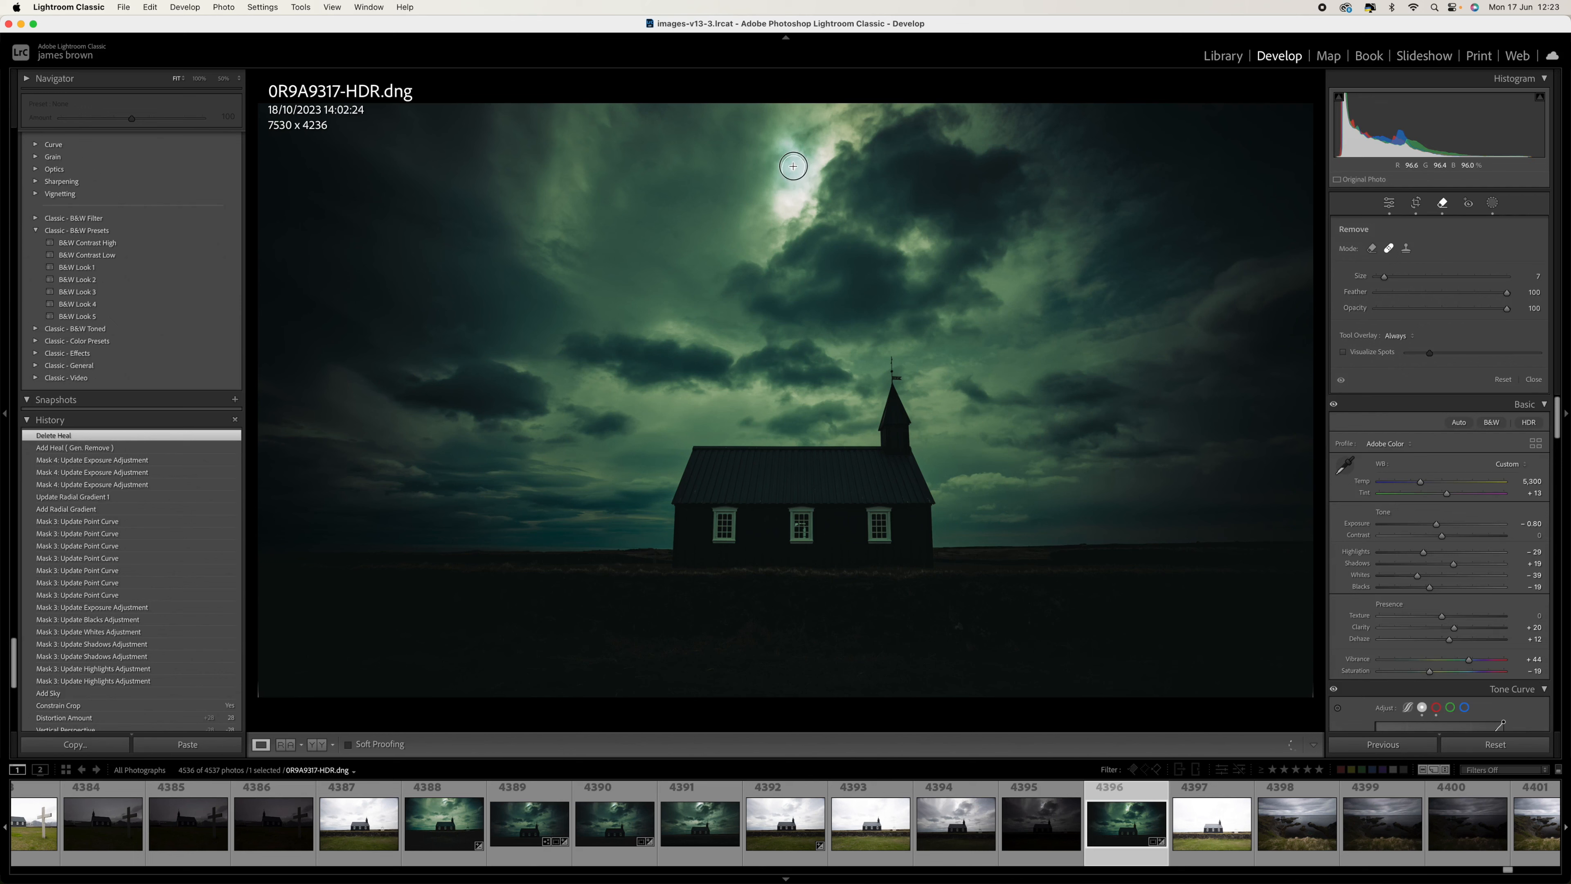
click(791, 167)
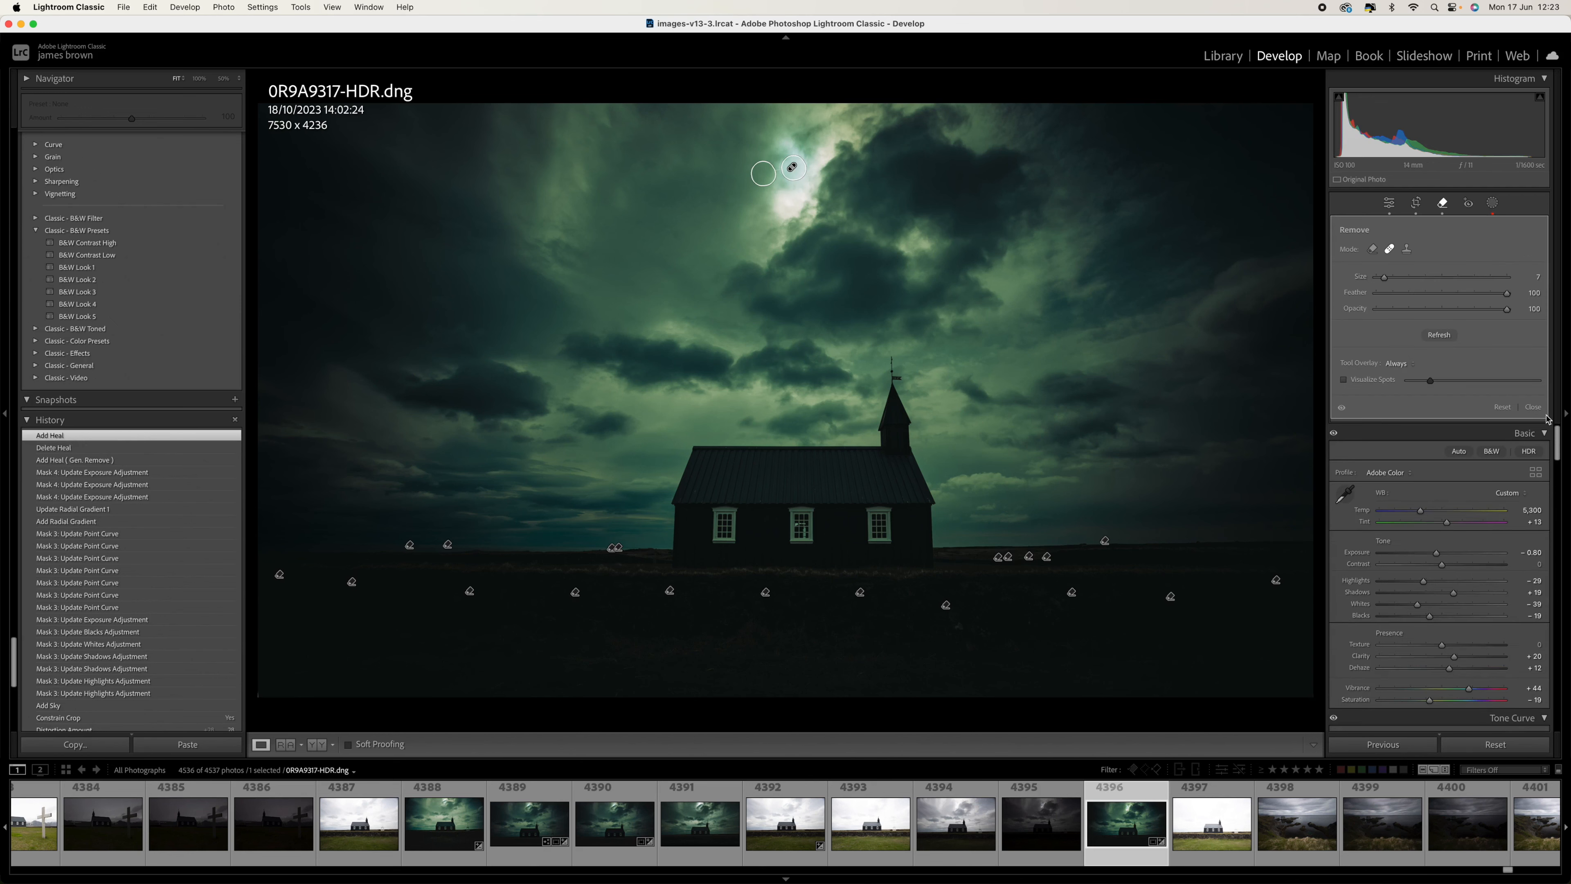
click(1533, 407)
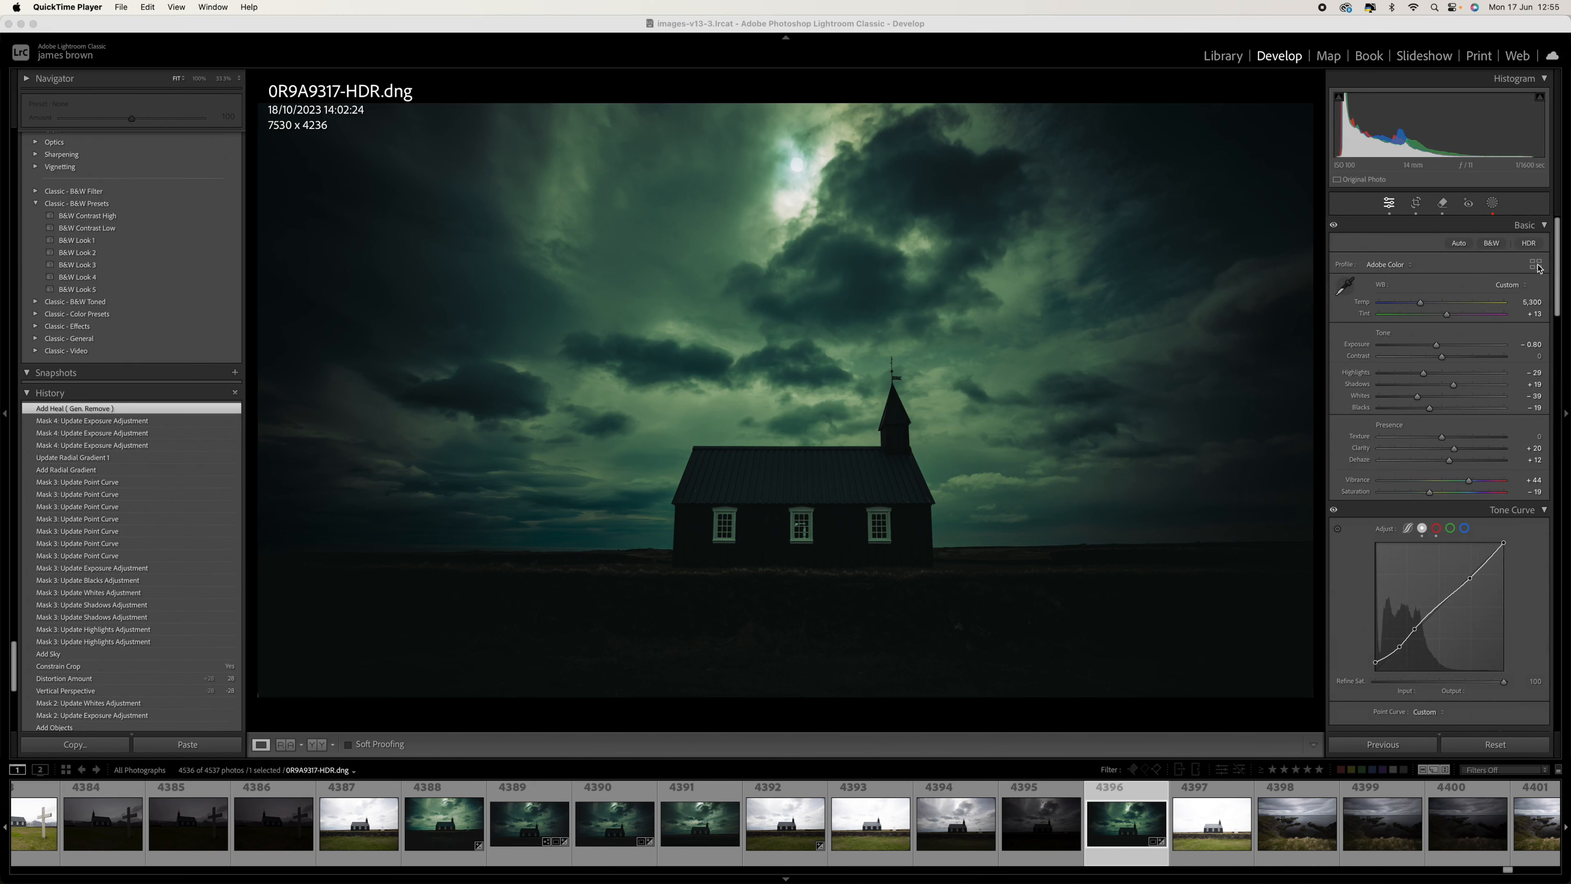
Step: Start a new brush mask for the grass at the church's base with Flow 21 and Density 20, hiding the mask pins
click(1493, 203)
click(1407, 246)
click(1403, 353)
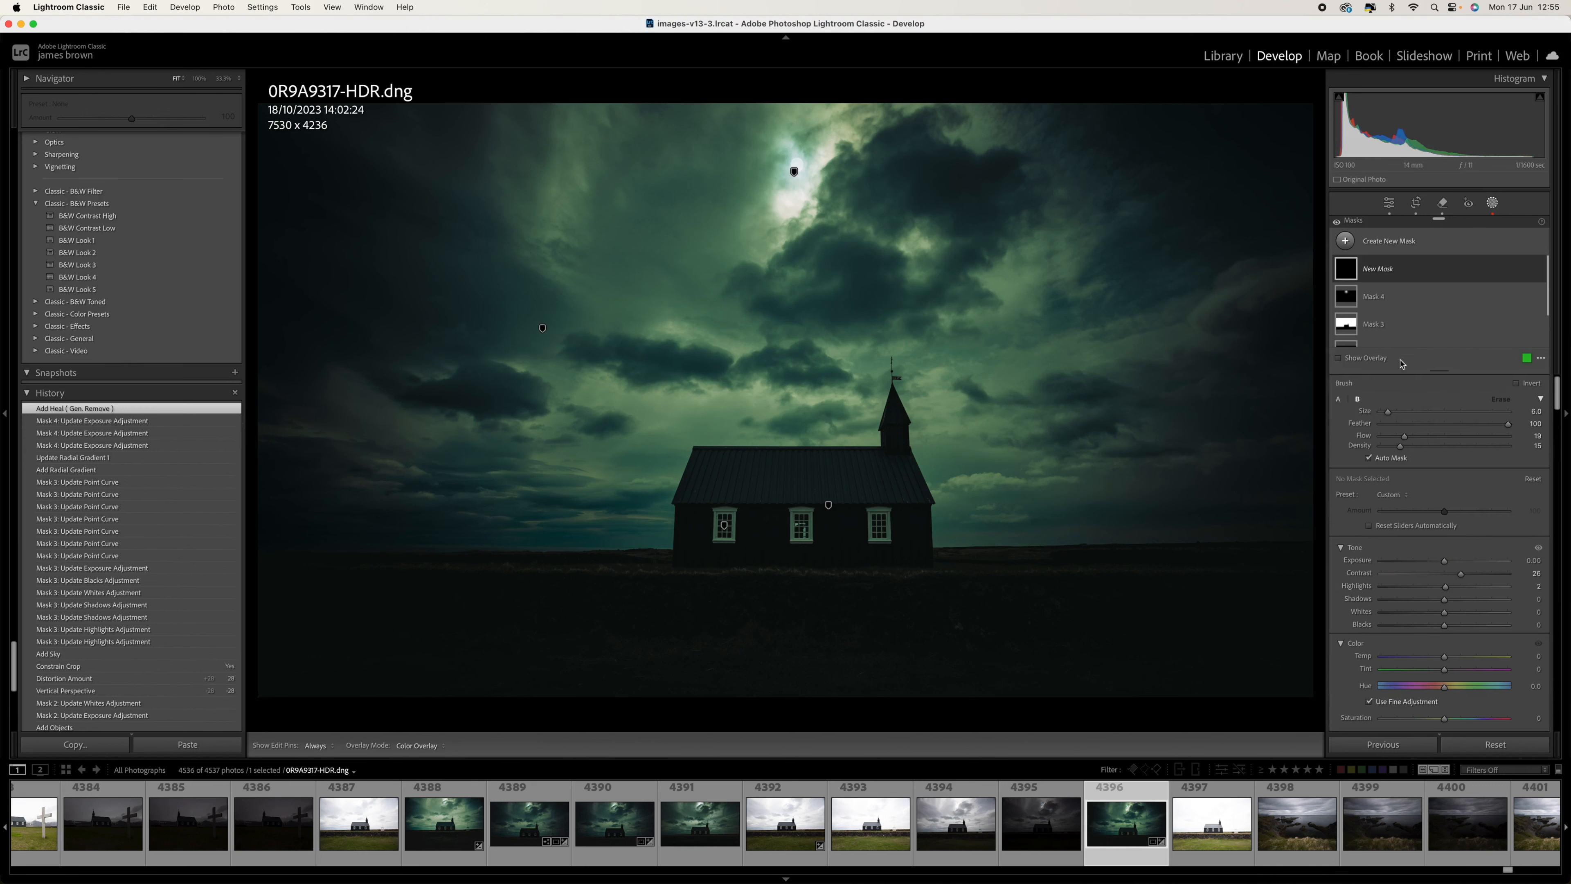
key(super+equal)
key(super+equal)
key(super+equal)
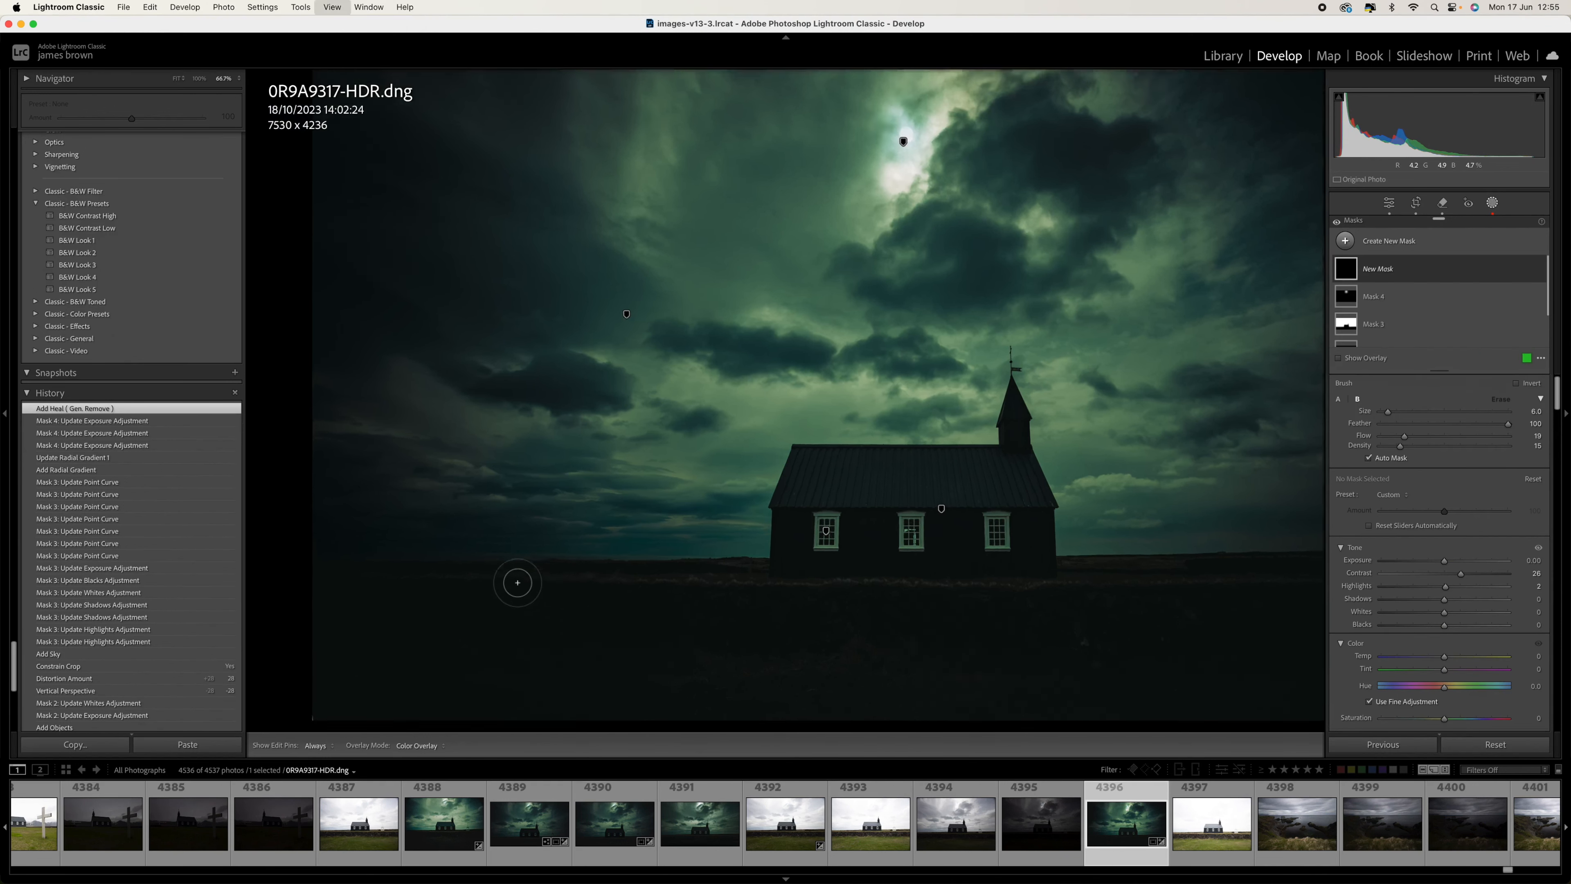
drag(804, 329, 656, 402)
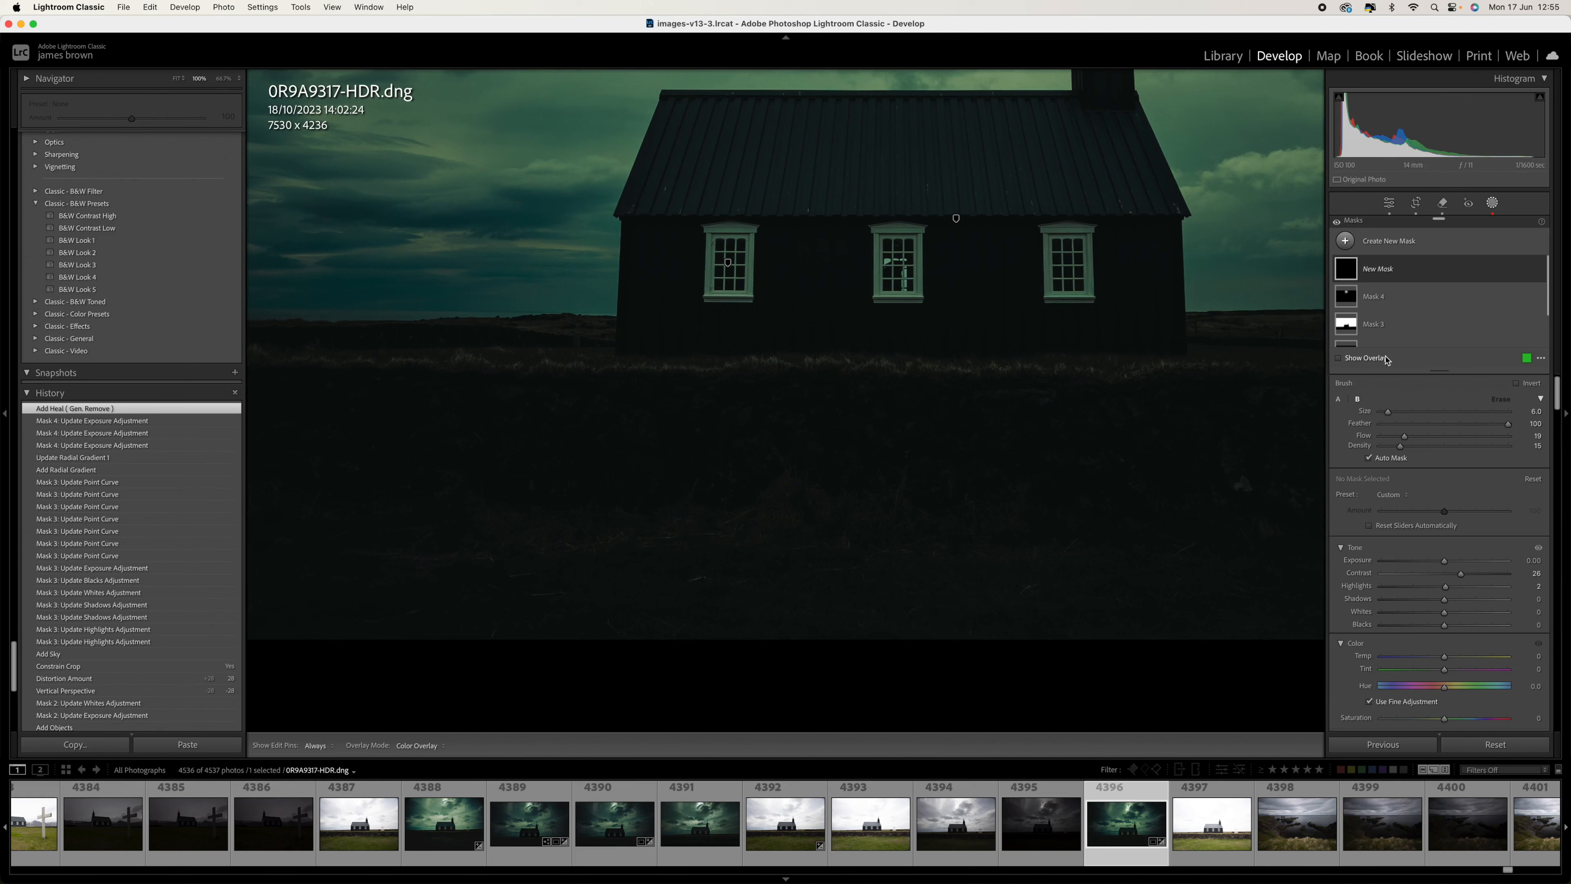
drag(1408, 435, 1408, 451)
key(h)
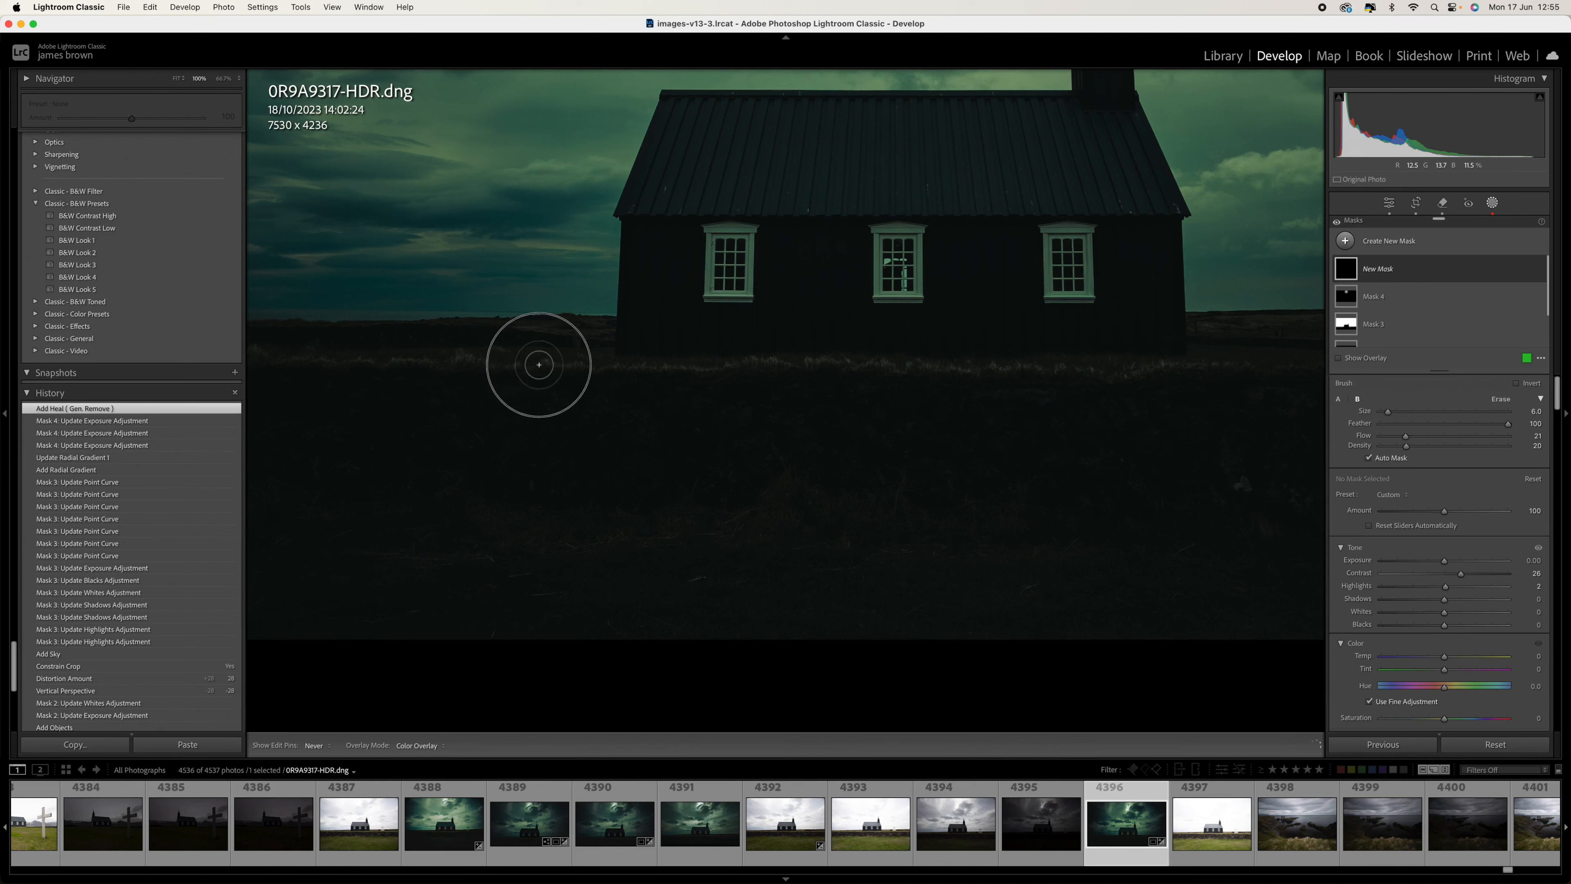
Step: Paint the strip of grass along the church's base with the overlay as a guide, and raise the mask's Exposure to about 0.98
drag(446, 364, 401, 361)
click(1365, 358)
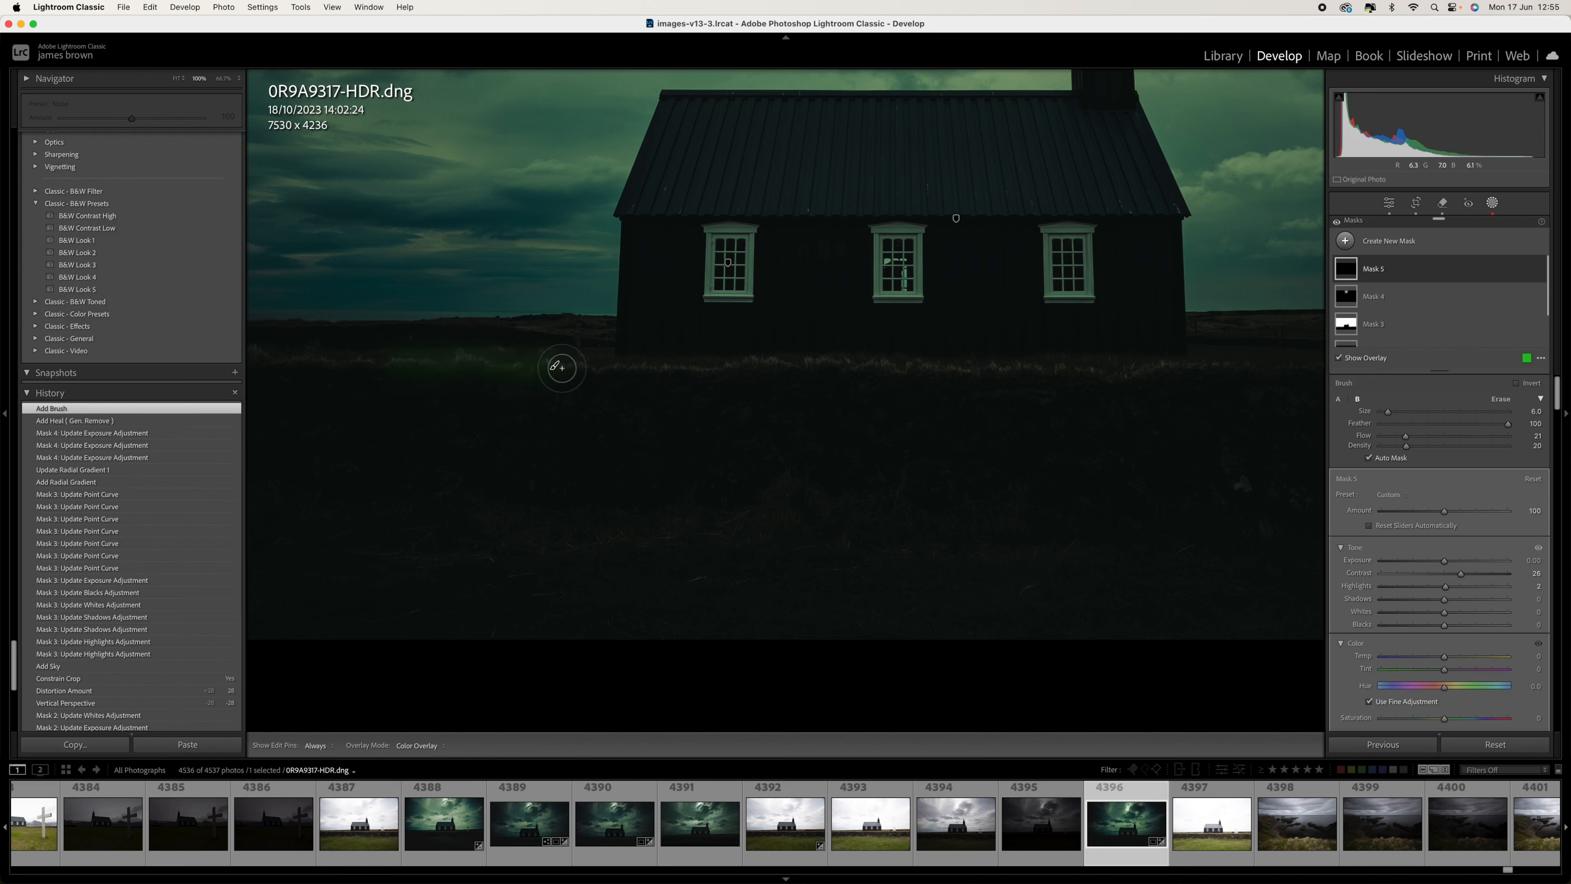
drag(568, 367, 1243, 366)
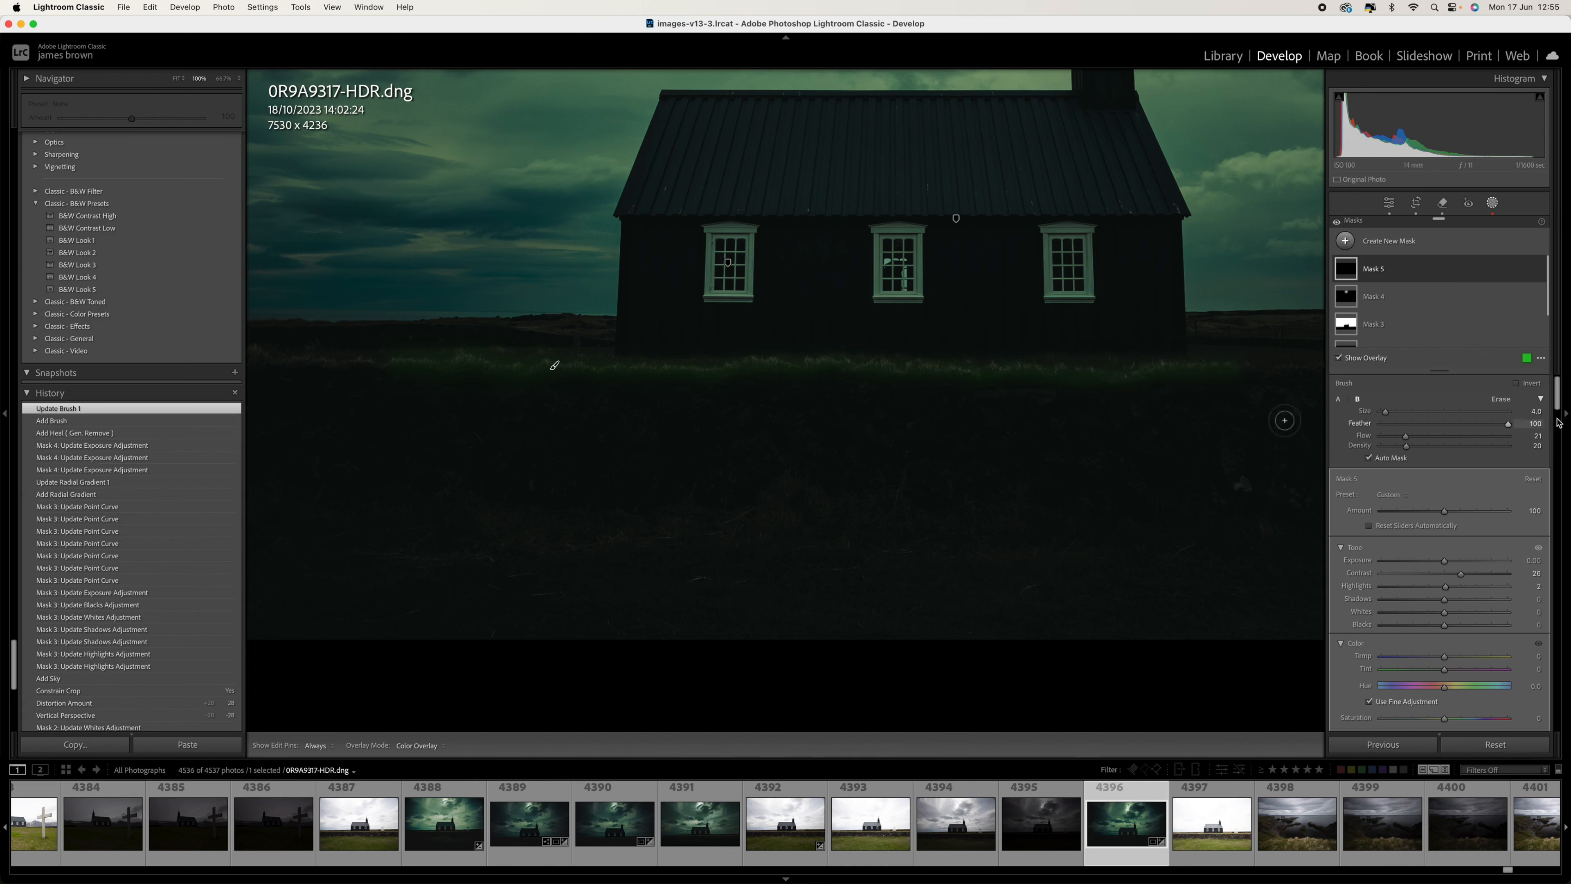
click(1371, 362)
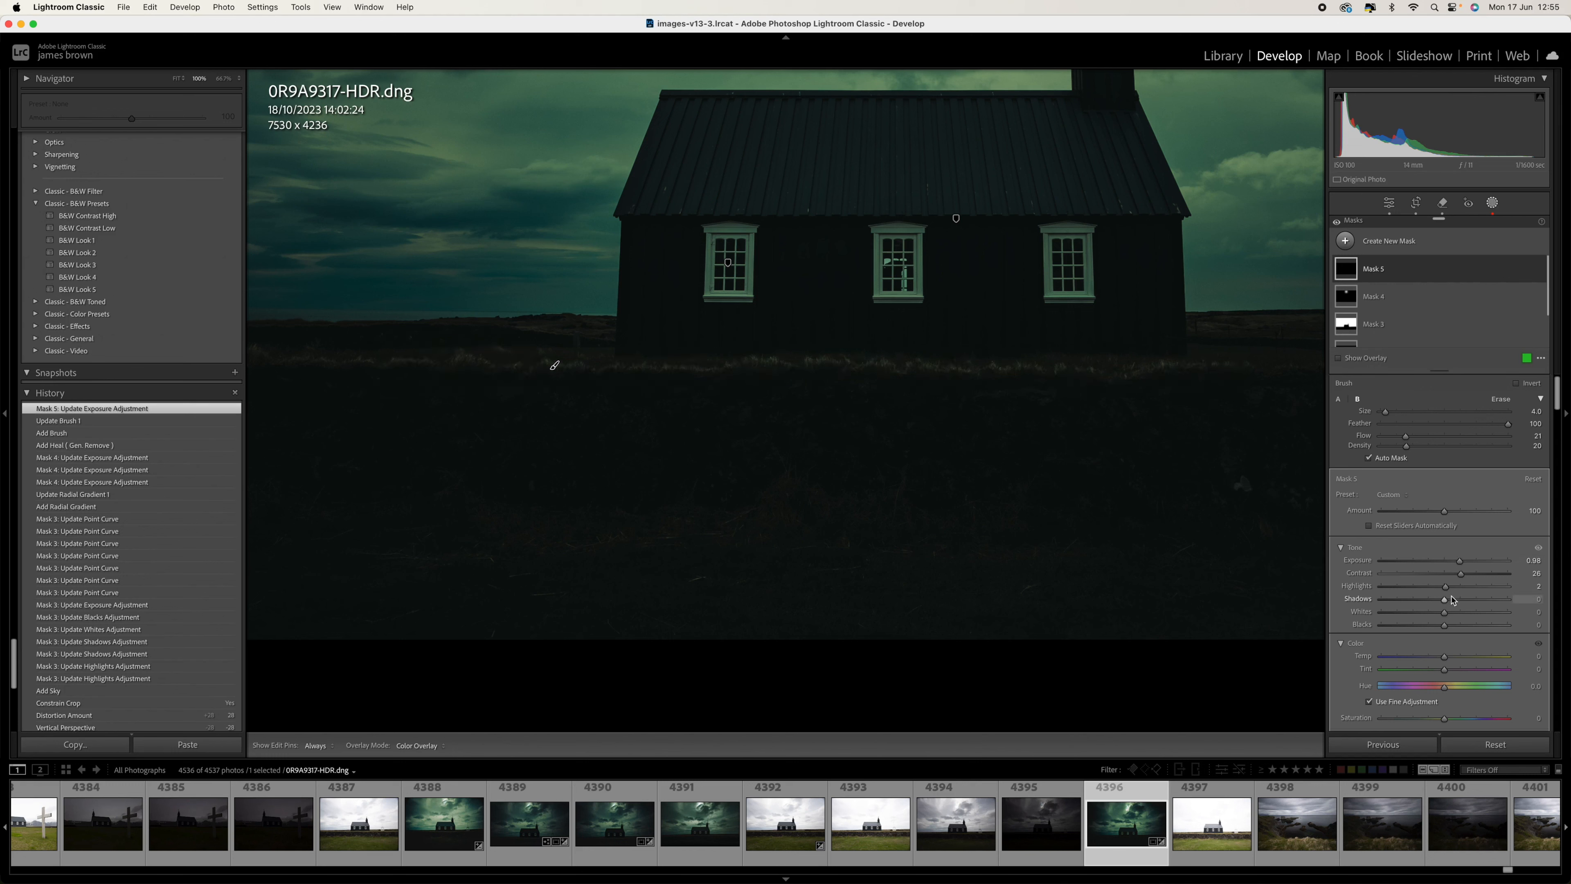
Step: Raise the grass brush mask's Highlights to about 28, and close masking
click(1462, 587)
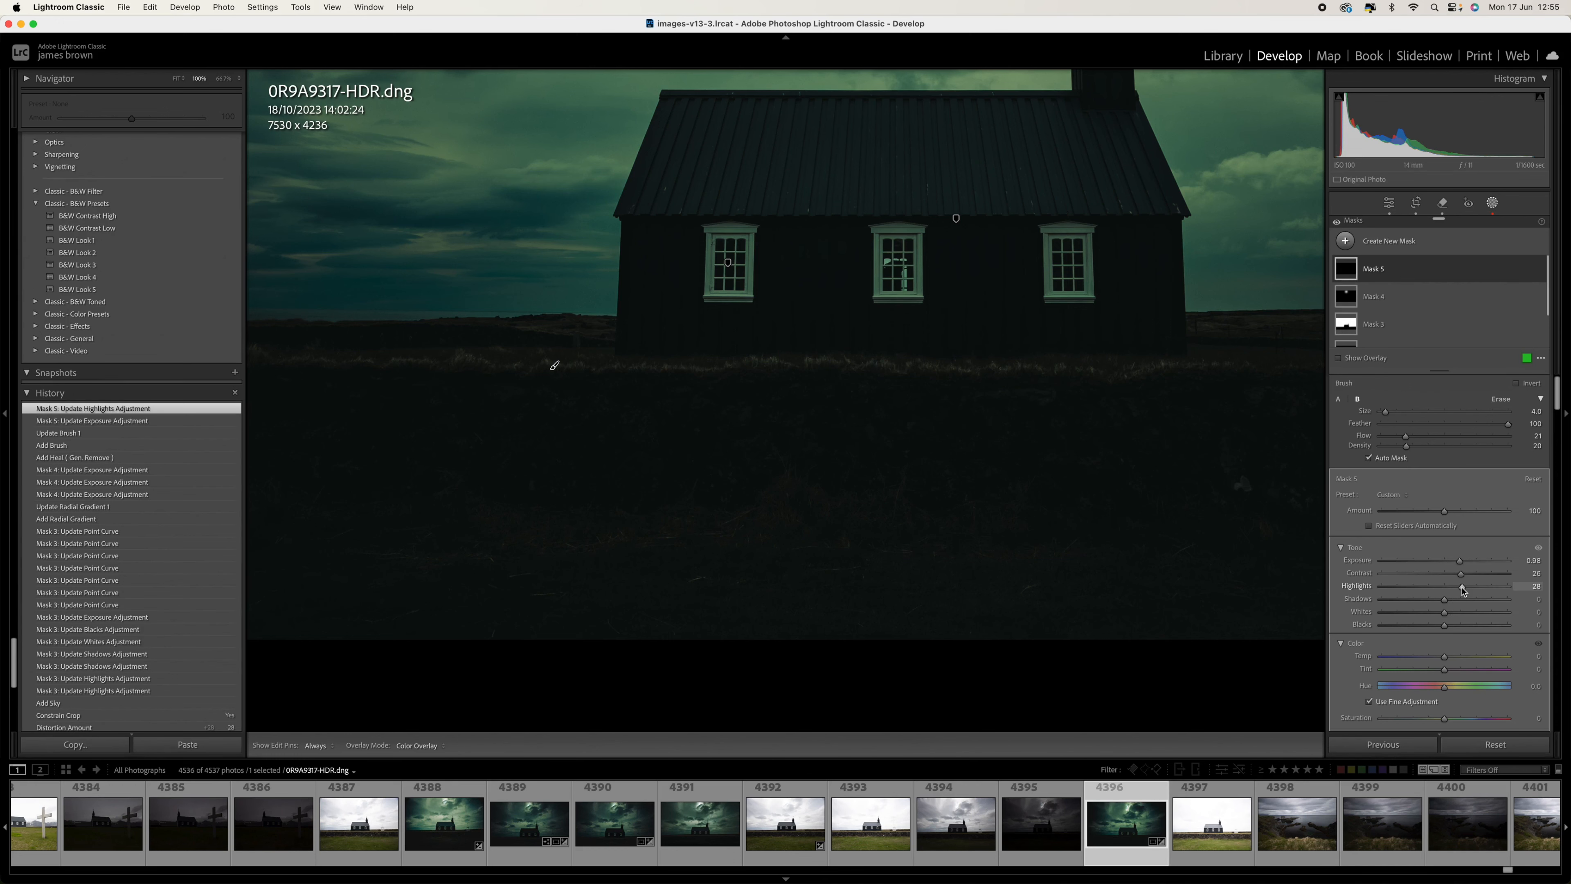
key(super+minus)
key(Escape)
key(Escape)
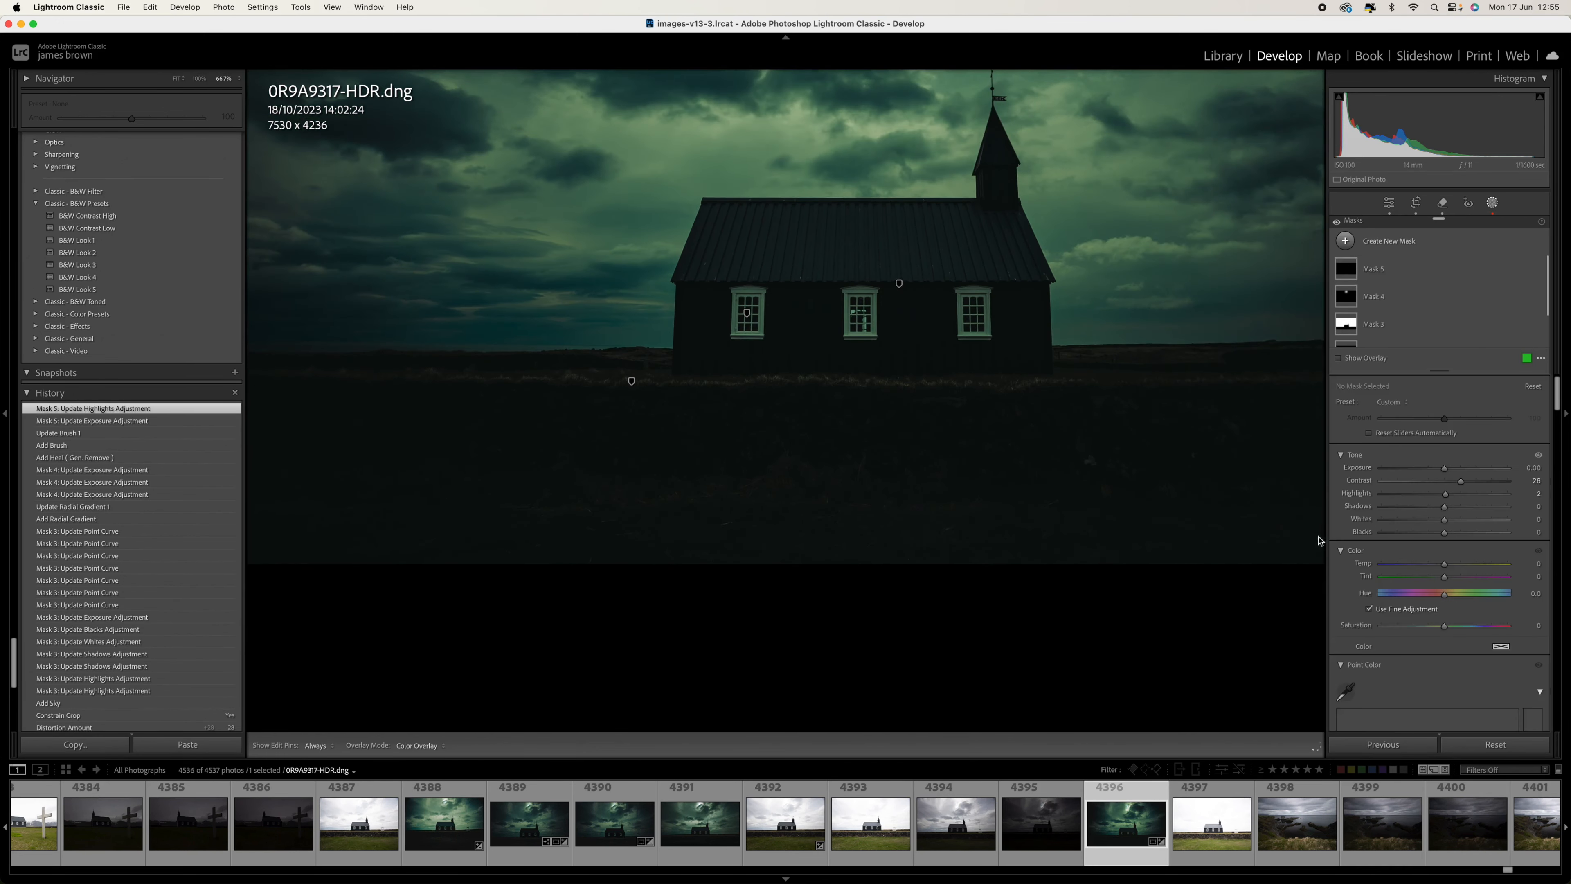
key(super+minus)
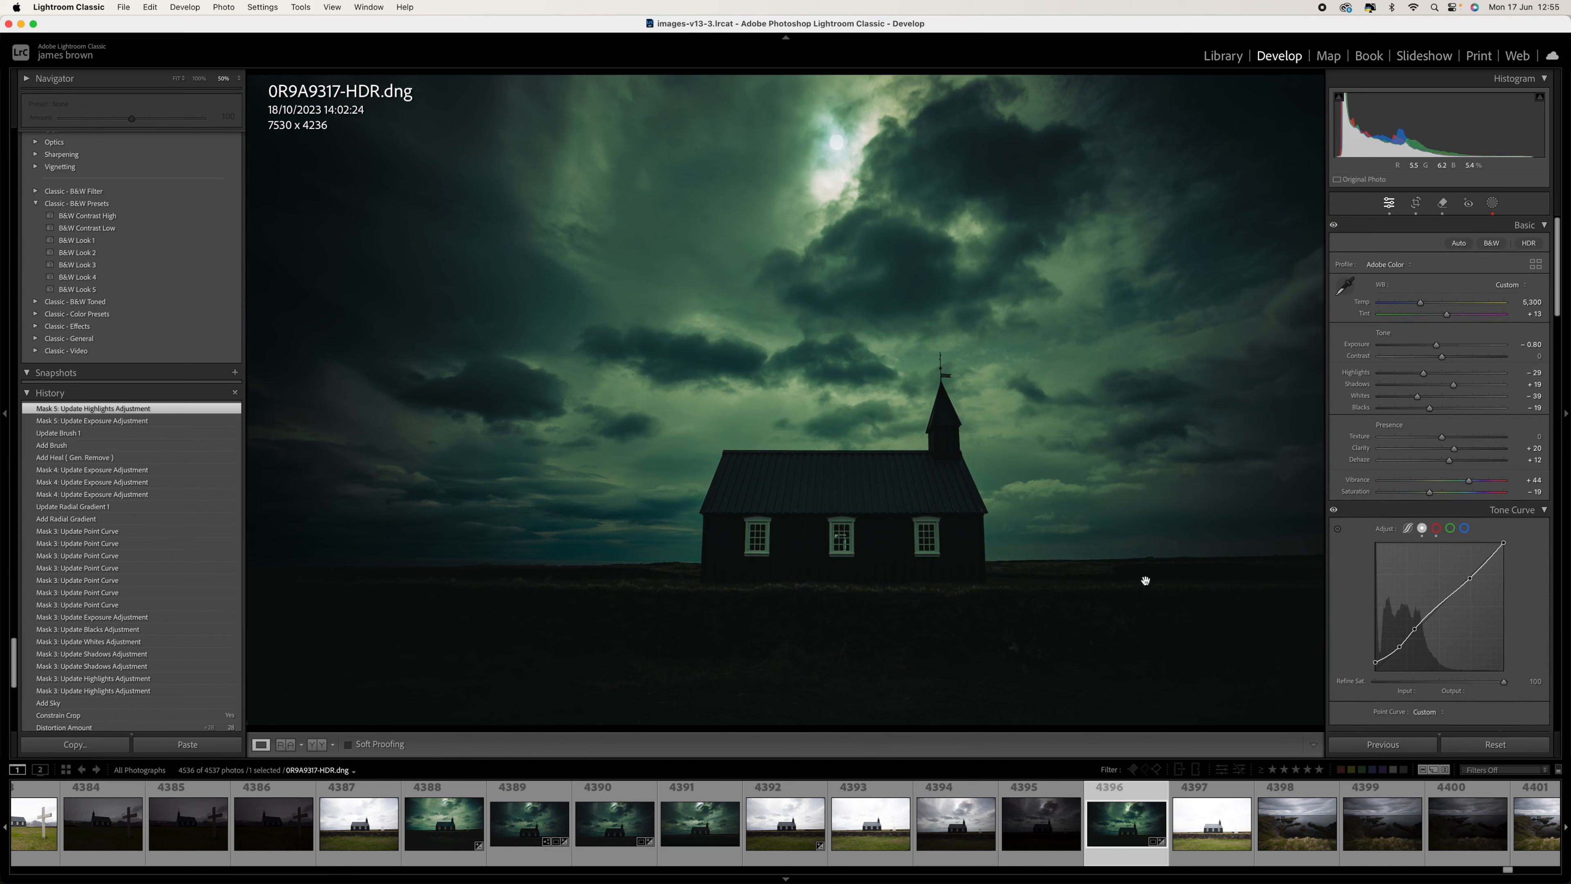
Step: Set the Transform Vertical correction to -50, and compare the photo with and without the transform
scroll(1448, 538, down, 15)
scroll(1448, 538, down, 15)
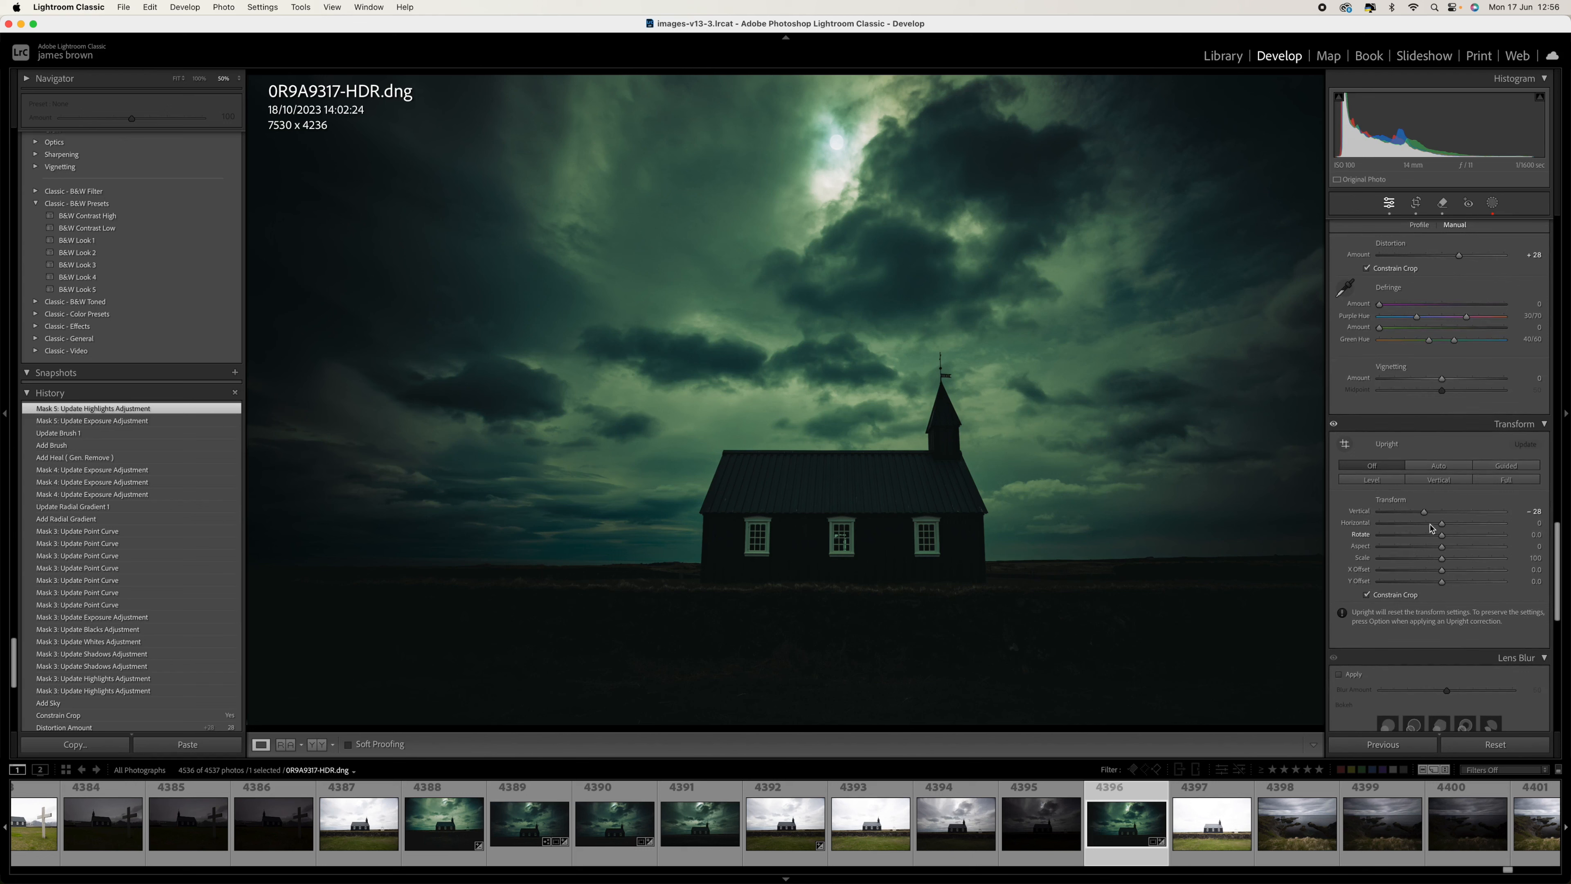
drag(1425, 514, 1410, 514)
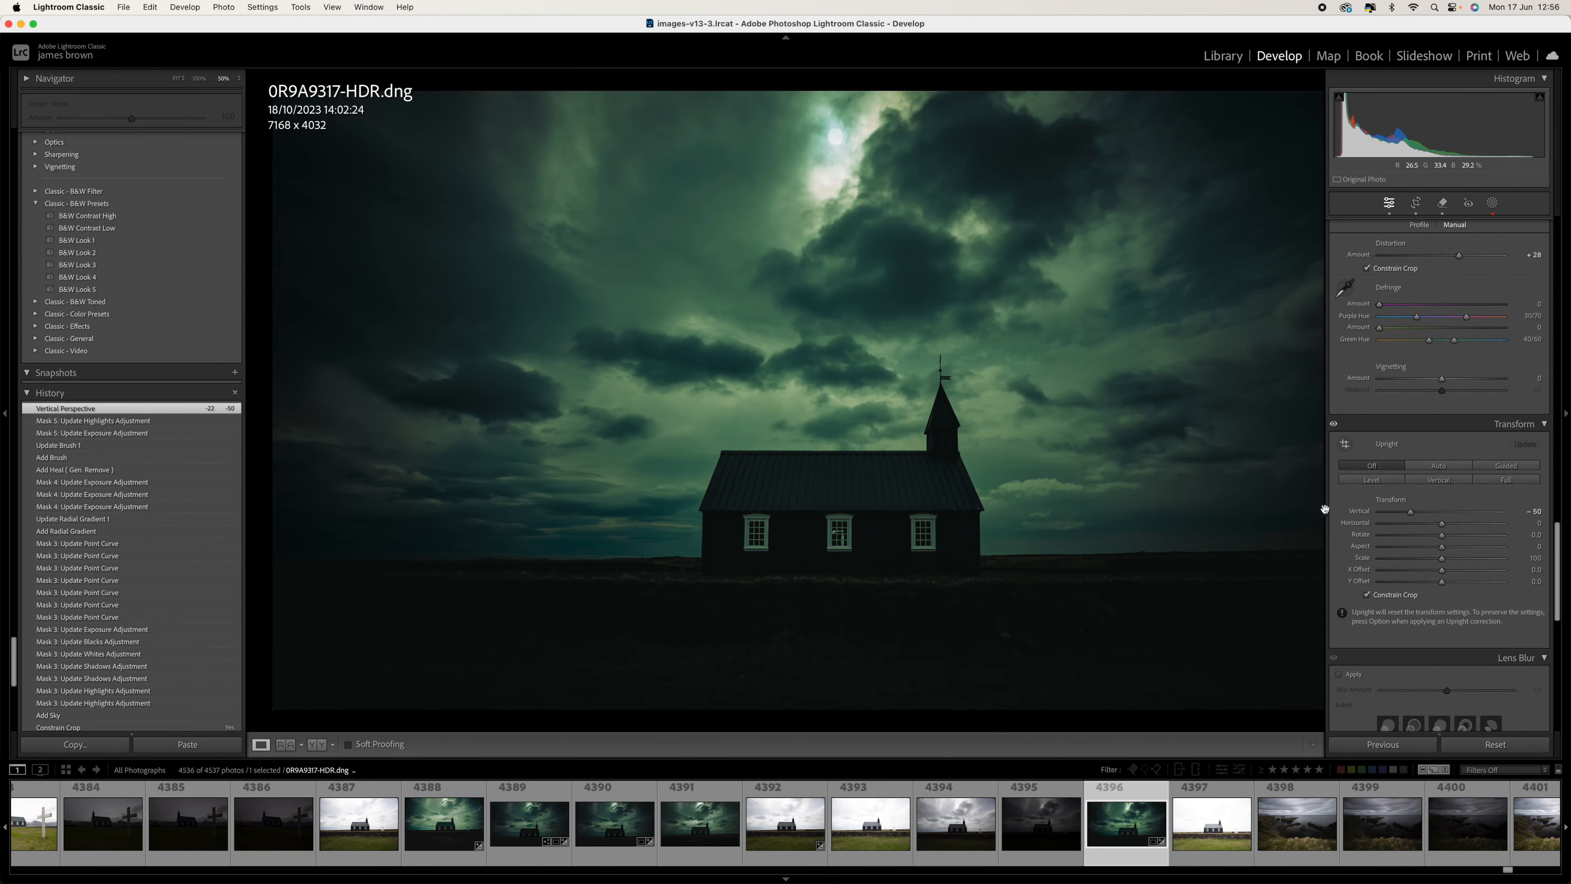
click(1334, 425)
click(1335, 427)
Step: Add a wide radial gradient mask over the lower foreground with Exposure lowered to about -0.92, and close masking
click(1491, 204)
click(1385, 240)
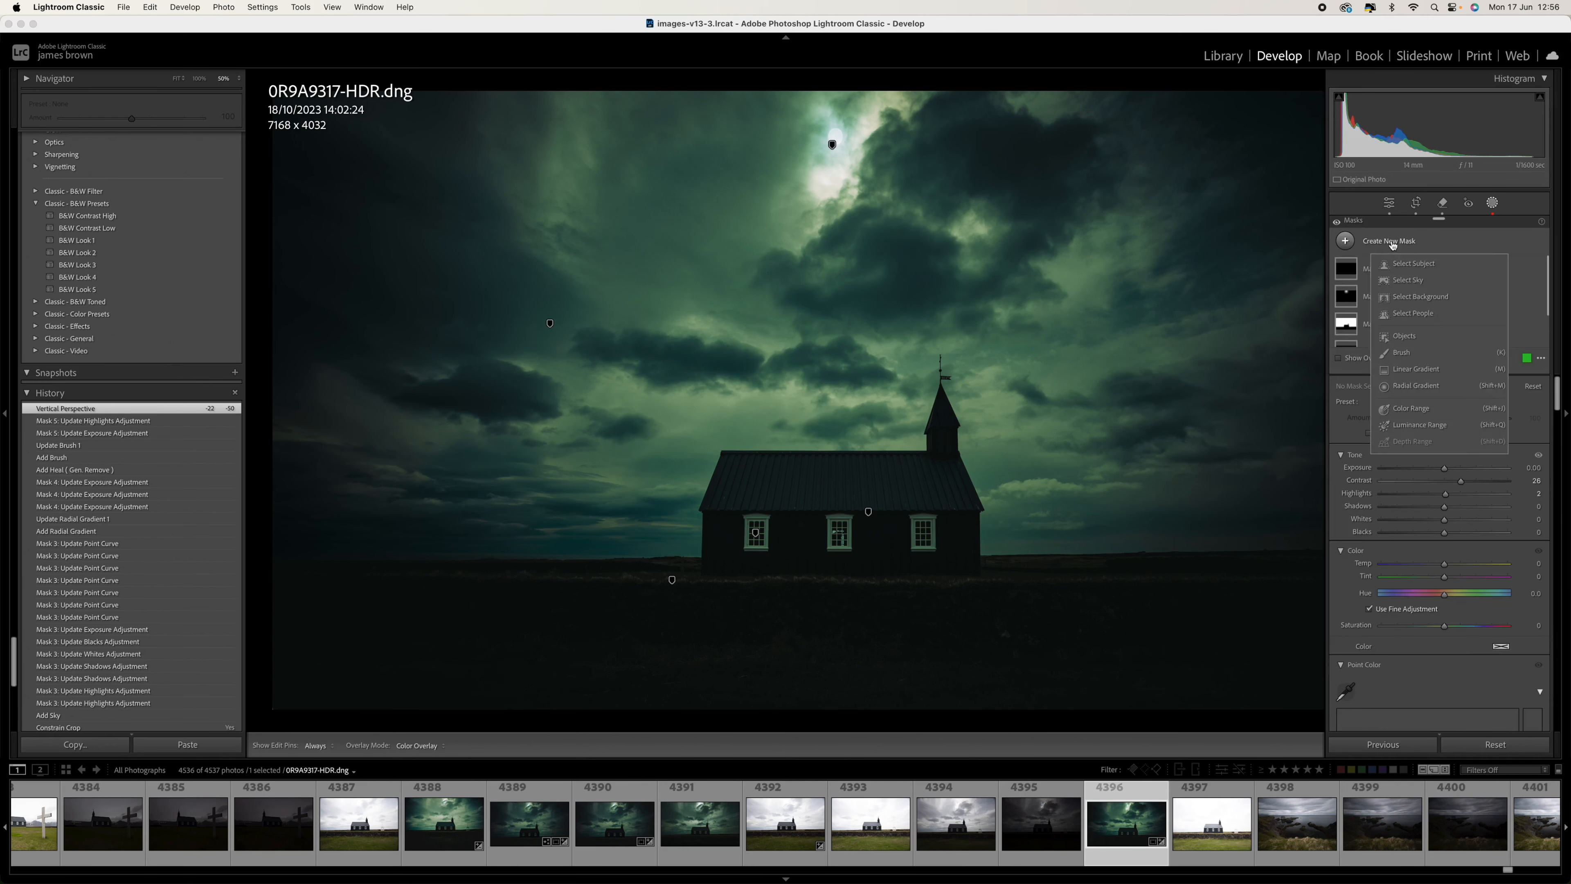
click(1417, 386)
key(super+minus)
drag(540, 573, 1088, 646)
drag(815, 616, 1011, 649)
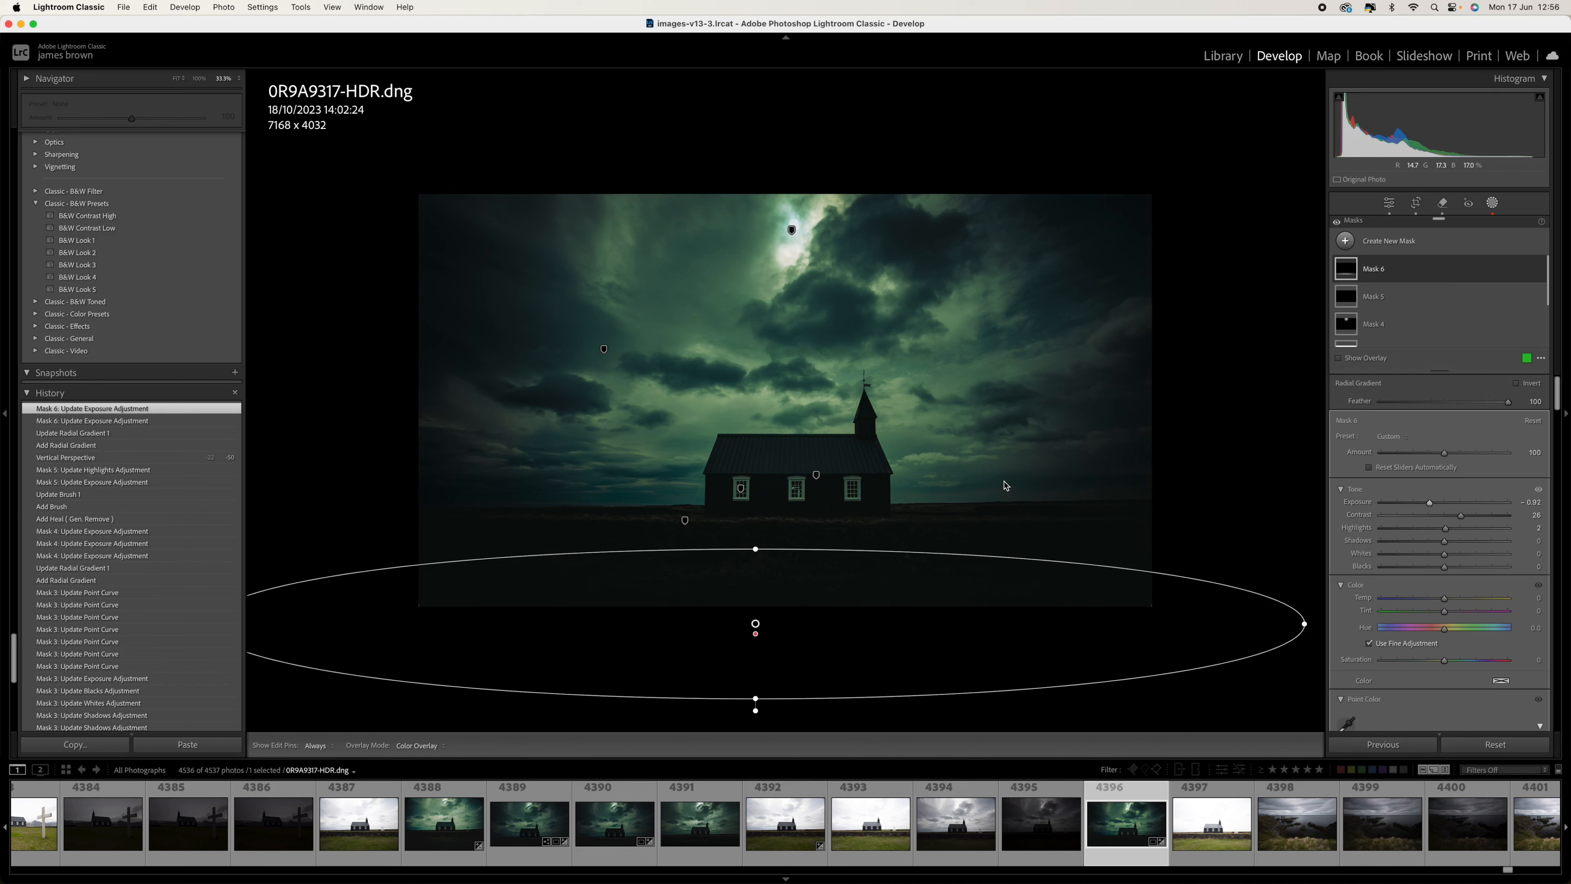
key(Escape)
key(Escape)
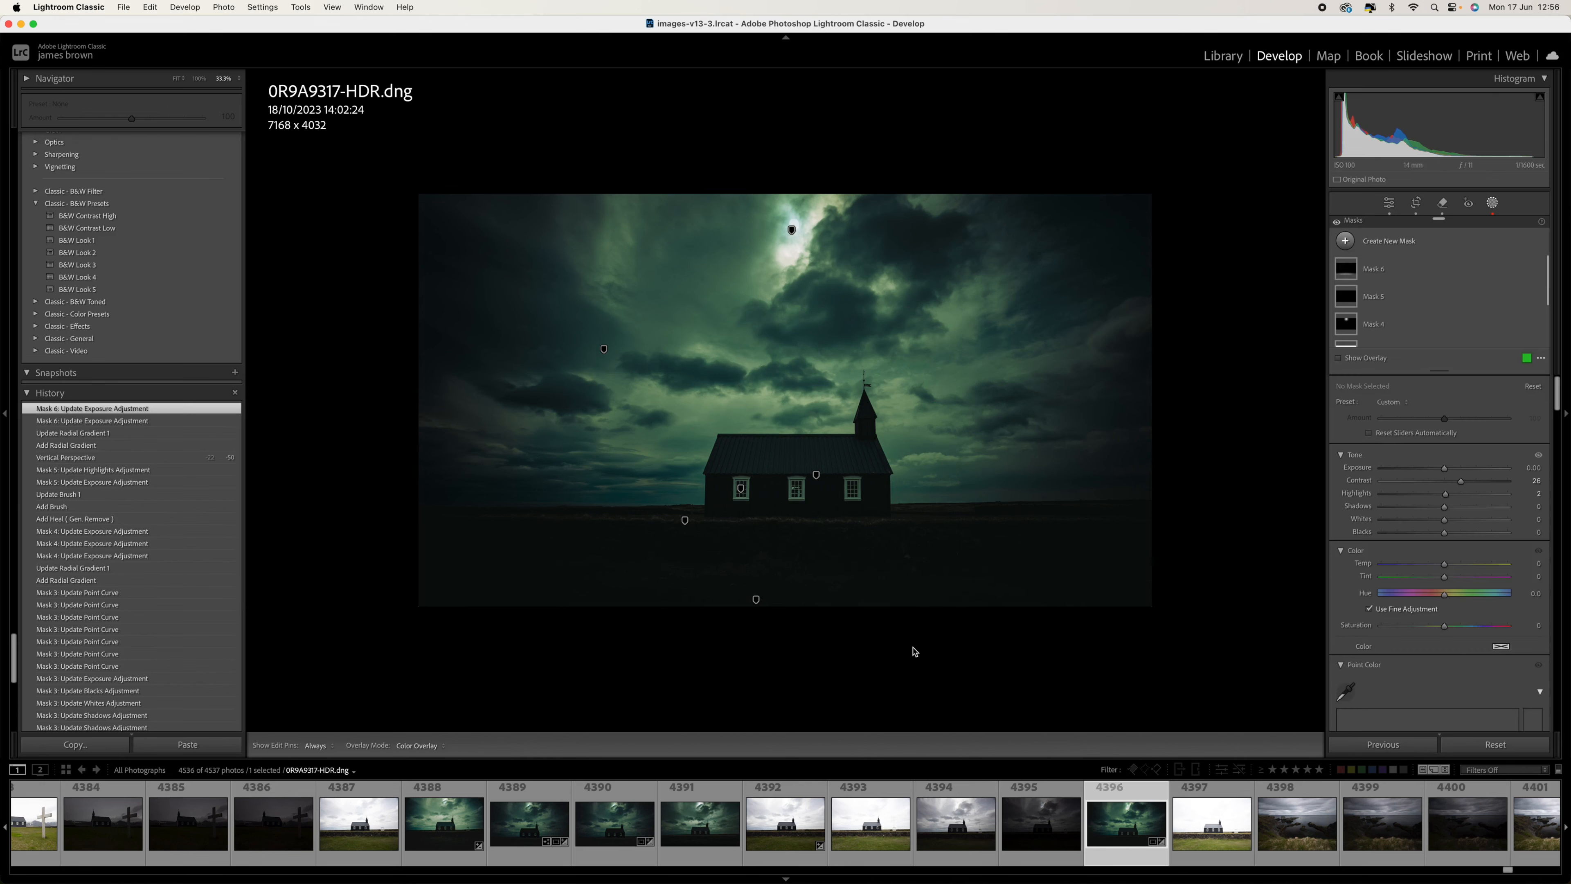
Step: Inspect the dark grass foreground in front of the church up close from one side to the other
key(super+equal)
key(super+equal)
key(super+equal)
key(super+equal)
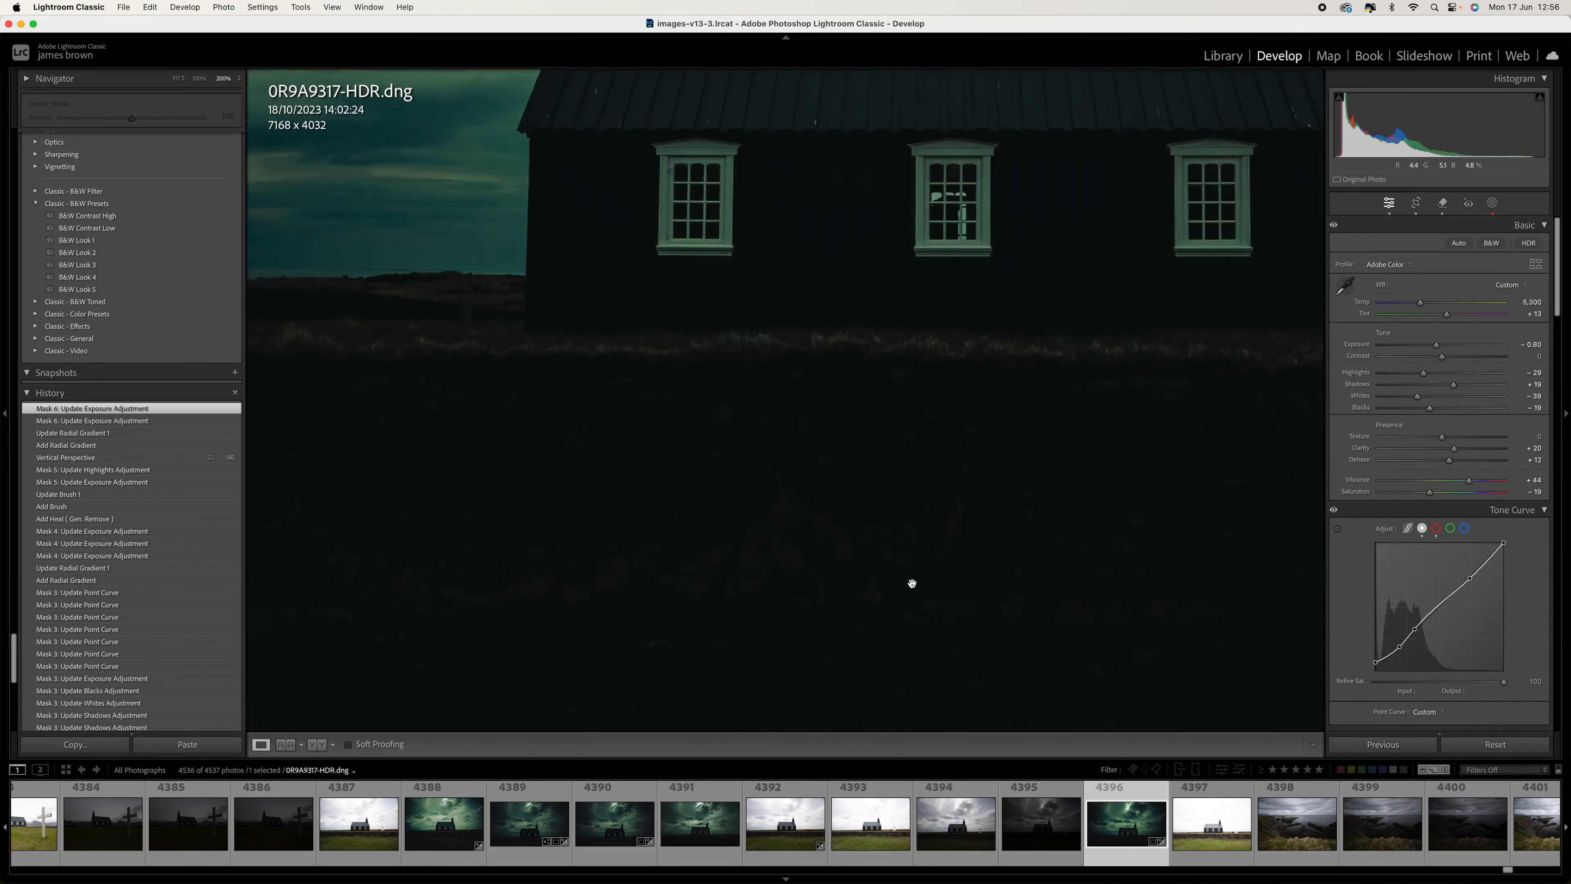
mouse_move(722, 595)
mouse_down()
mouse_move(943, 492)
mouse_move(1143, 456)
mouse_up()
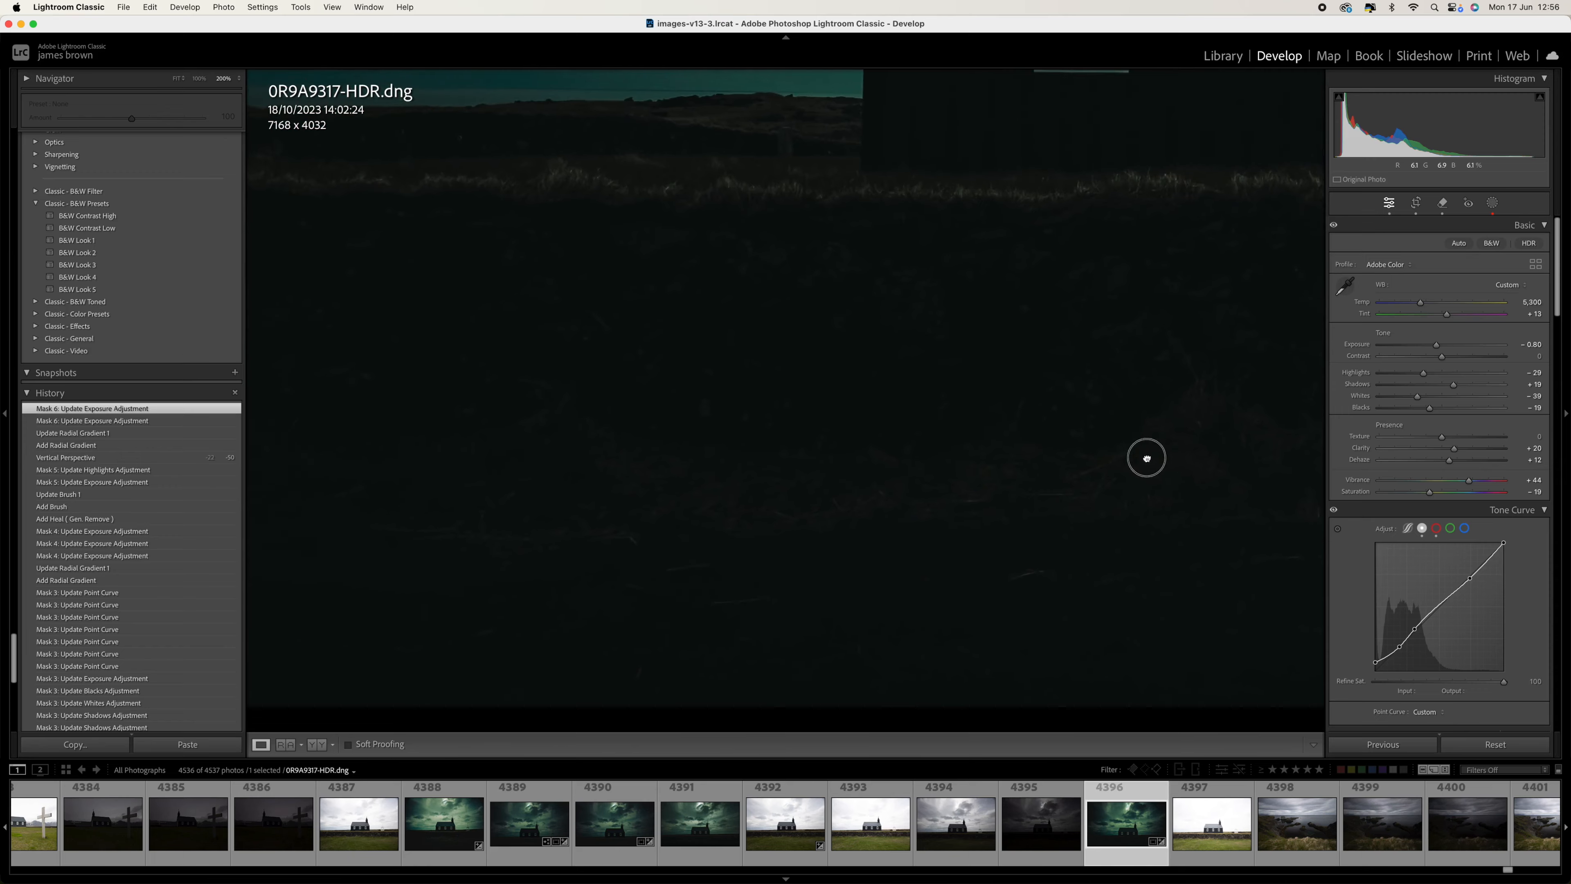
mouse_move(681, 481)
mouse_down()
mouse_move(1093, 510)
mouse_move(1090, 576)
mouse_move(1154, 563)
mouse_up()
mouse_move(593, 452)
mouse_down()
mouse_move(463, 421)
mouse_move(372, 421)
mouse_up()
drag(1058, 406, 587, 380)
drag(1014, 390, 604, 410)
drag(1071, 411, 620, 397)
mouse_move(1000, 413)
mouse_down()
mouse_move(755, 397)
mouse_move(698, 418)
mouse_move(863, 333)
mouse_move(895, 386)
mouse_move(885, 394)
mouse_up()
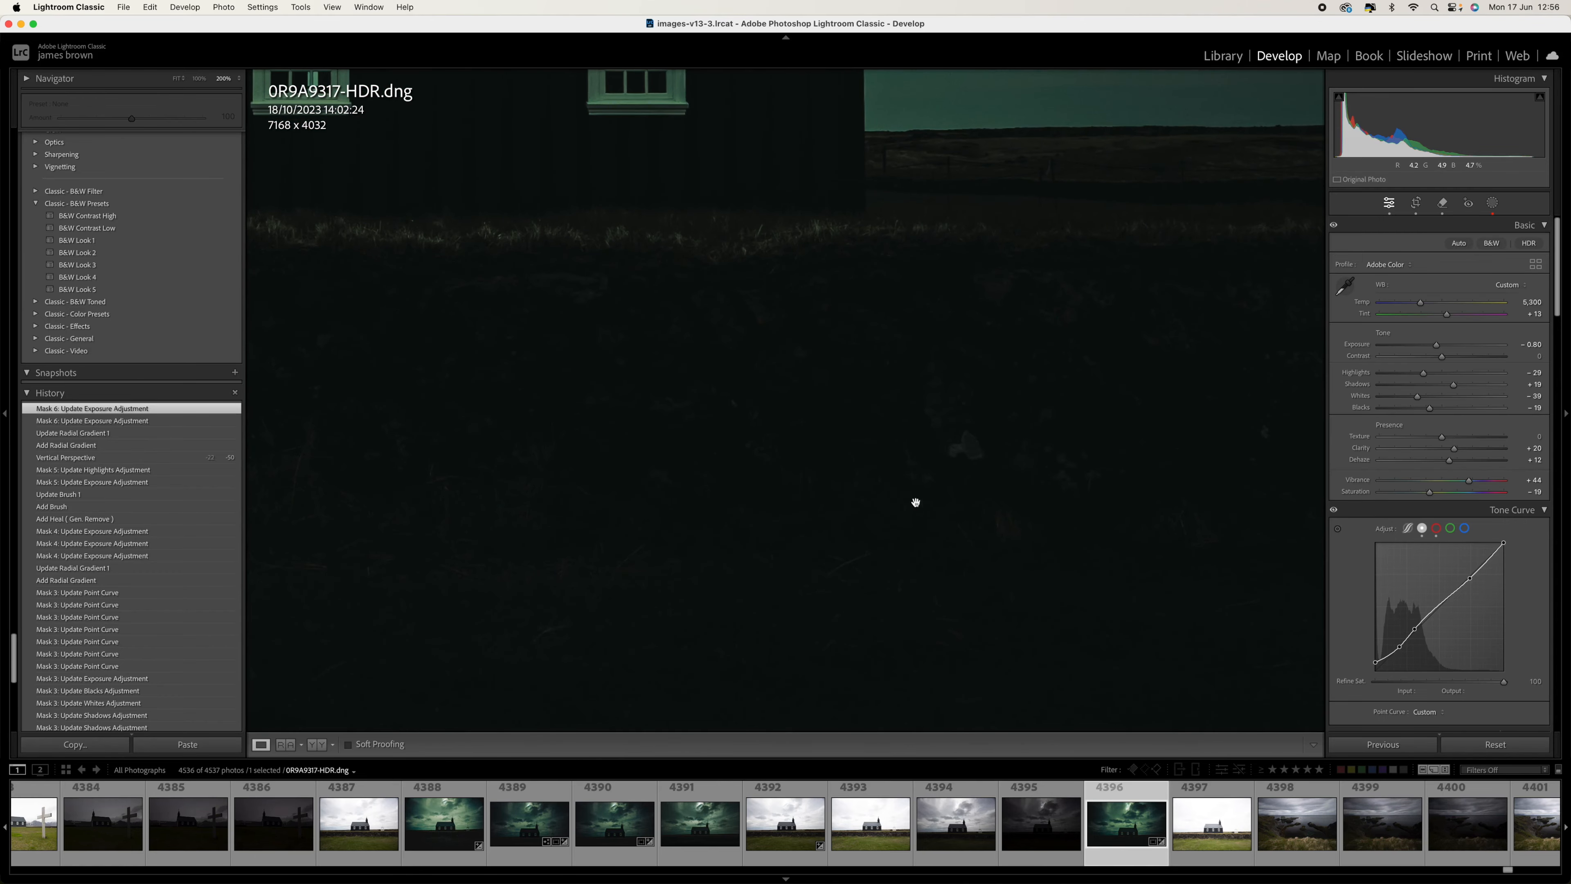
drag(817, 646, 775, 513)
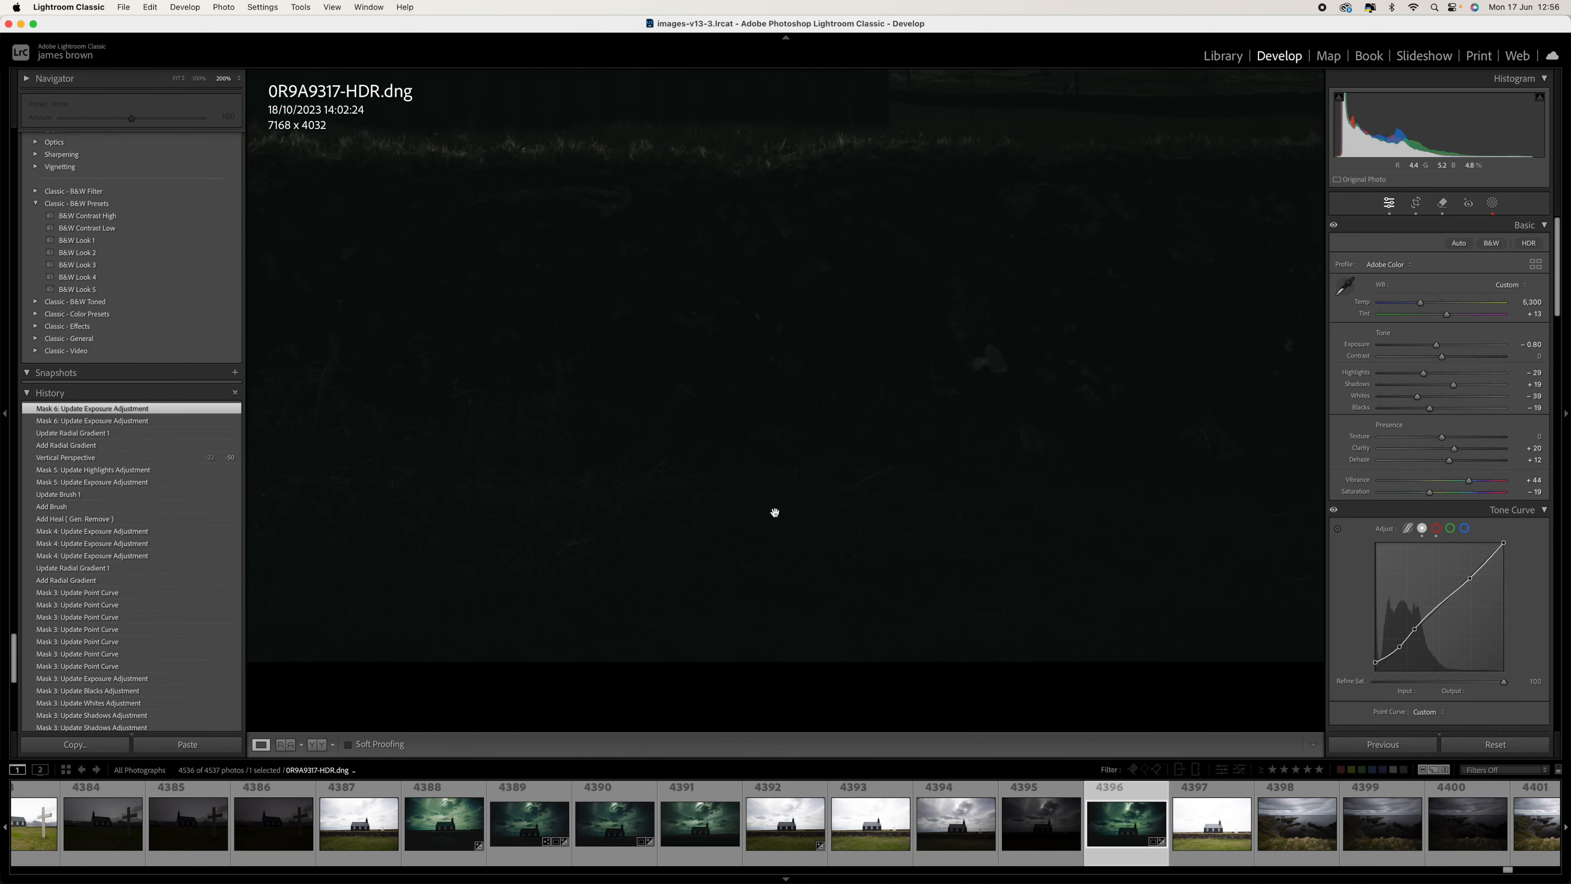
key(super+minus)
key(super+minus)
key(super+minus)
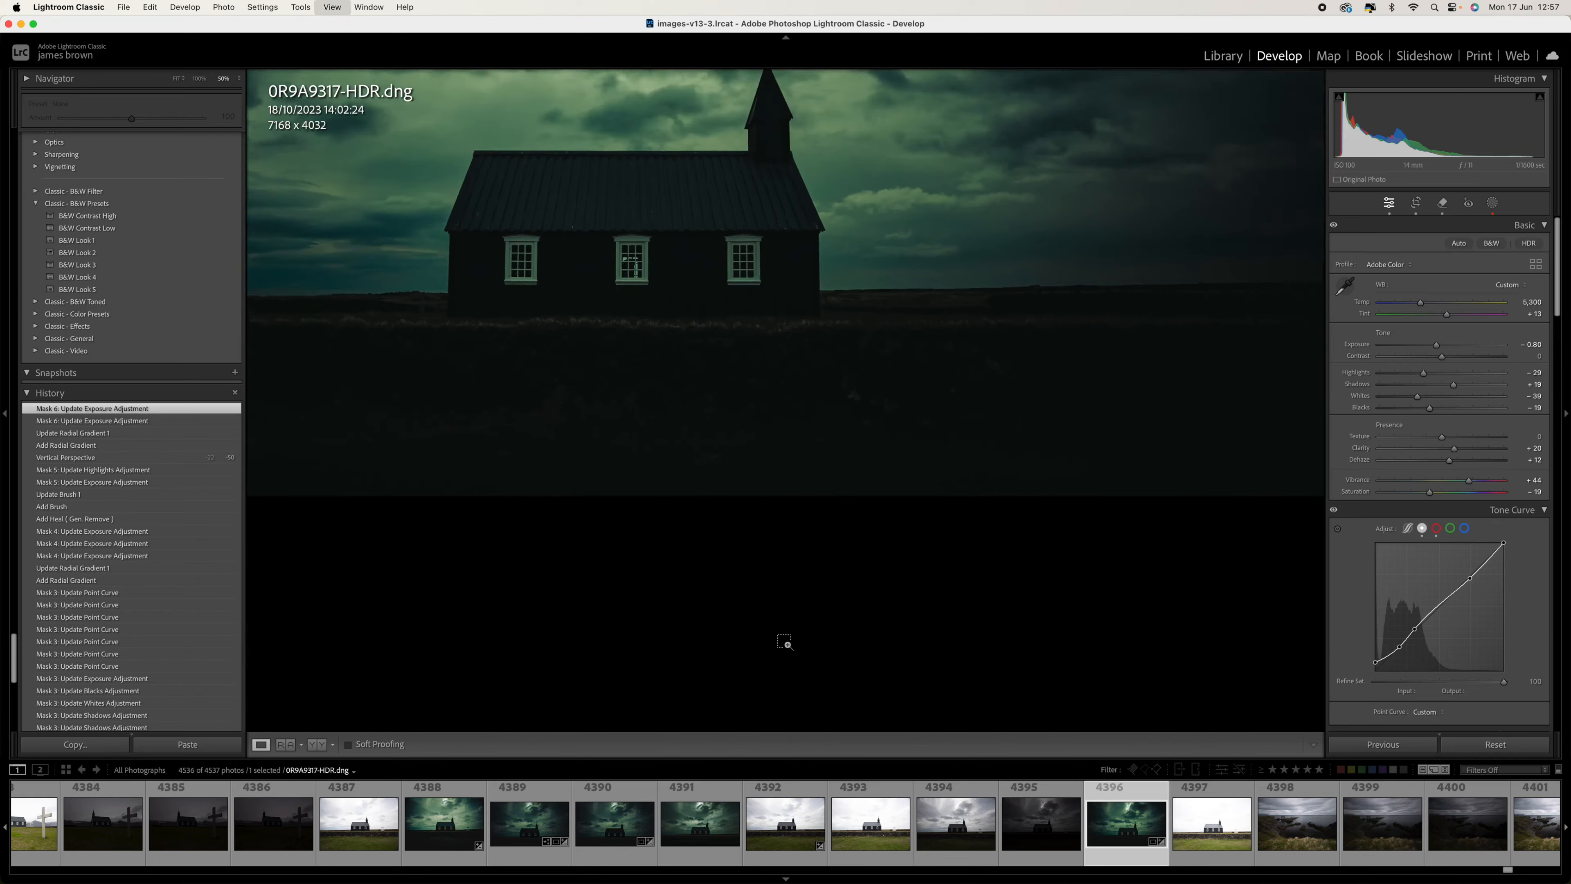
Step: Set manual noise reduction to Color 20 and Luminance 16
scroll(1440, 633, down, 5)
scroll(1440, 634, down, 10)
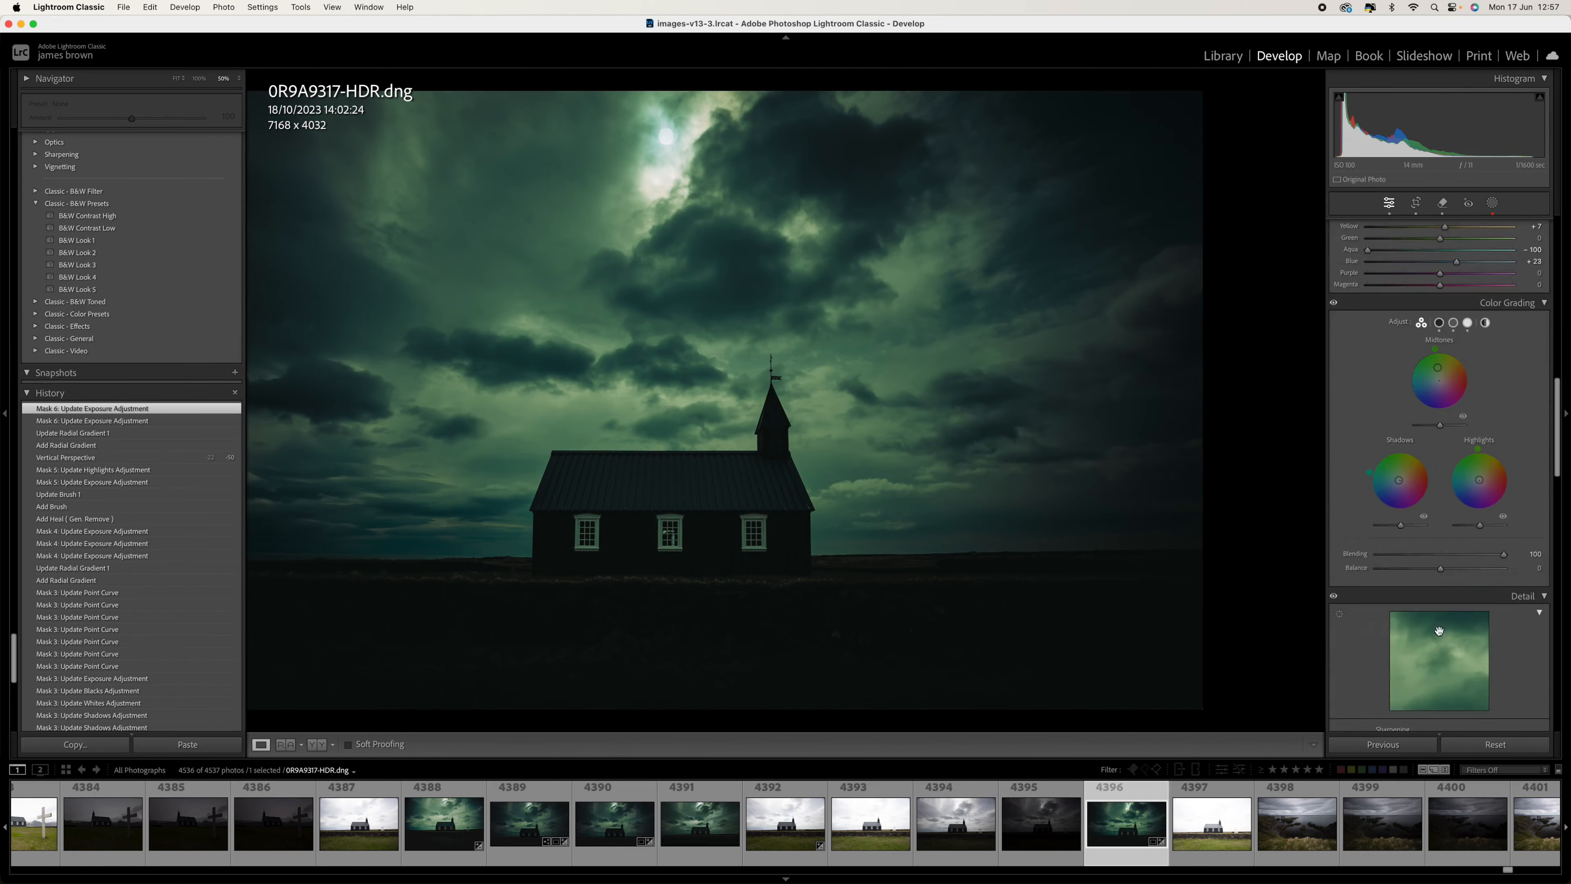
scroll(1440, 633, down, 4)
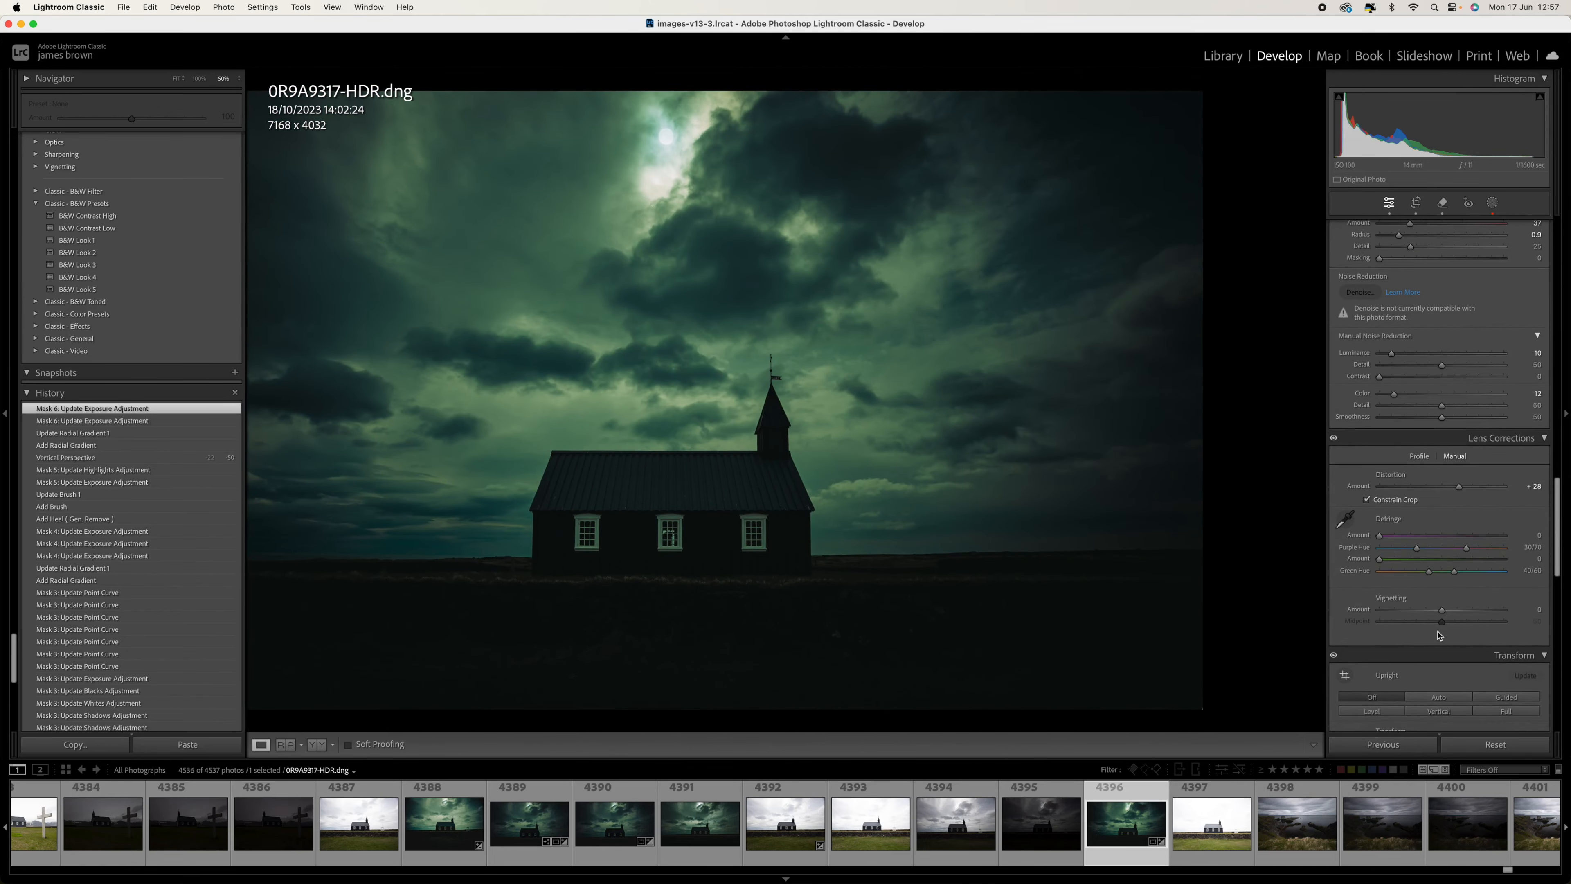
scroll(1440, 634, down, 1)
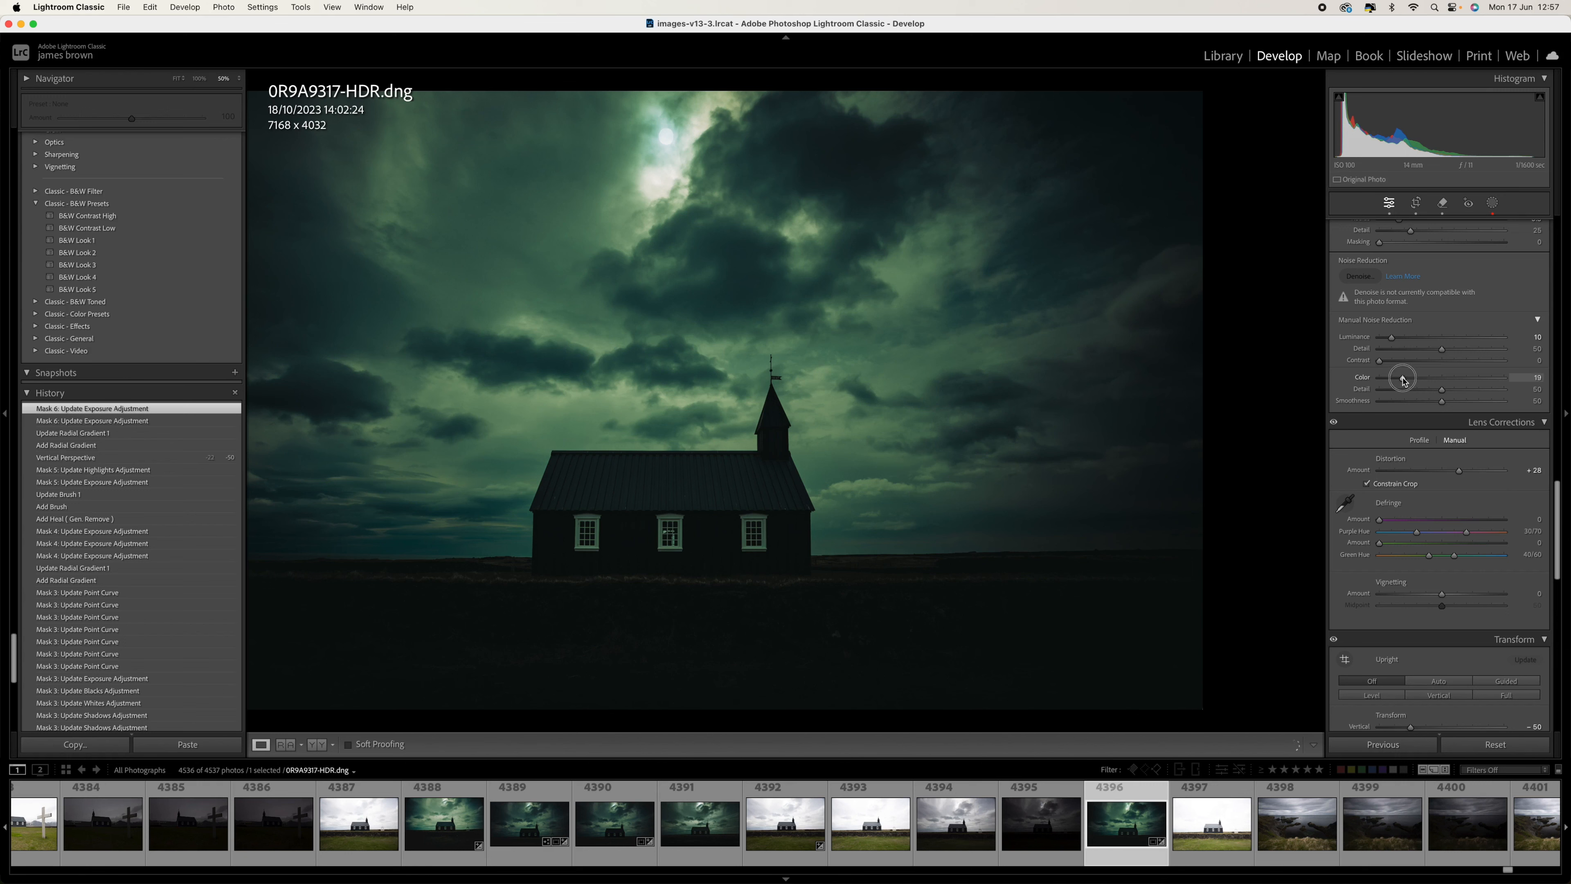
drag(1392, 338, 1401, 340)
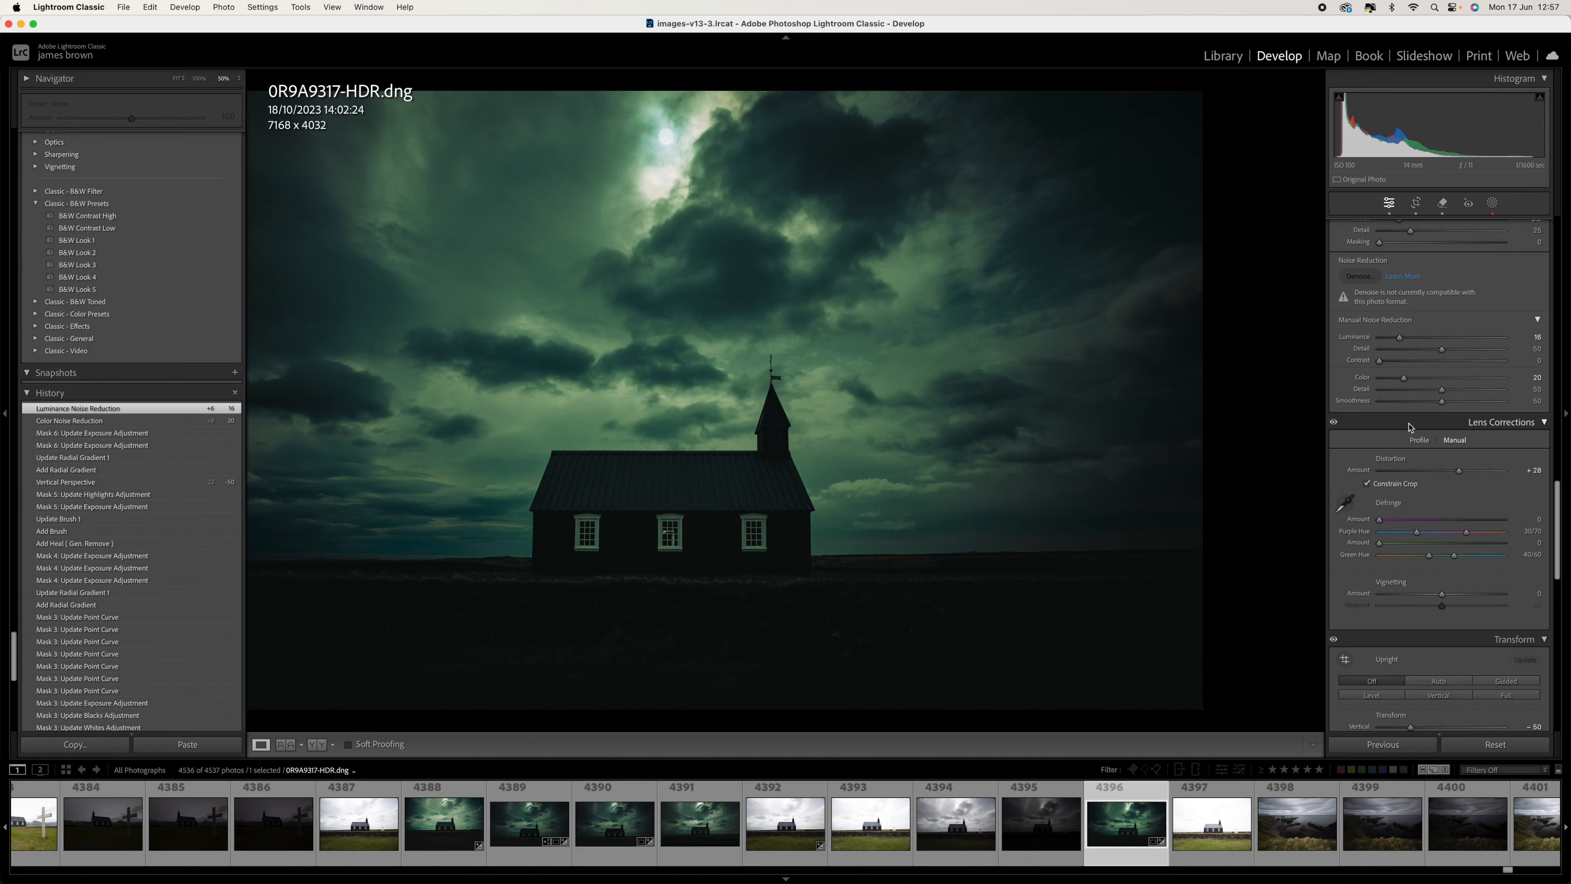
Step: Strengthen the post-crop vignette with Amount -36 and Midpoint 23
scroll(1410, 427, down, 5)
scroll(1414, 434, down, 10)
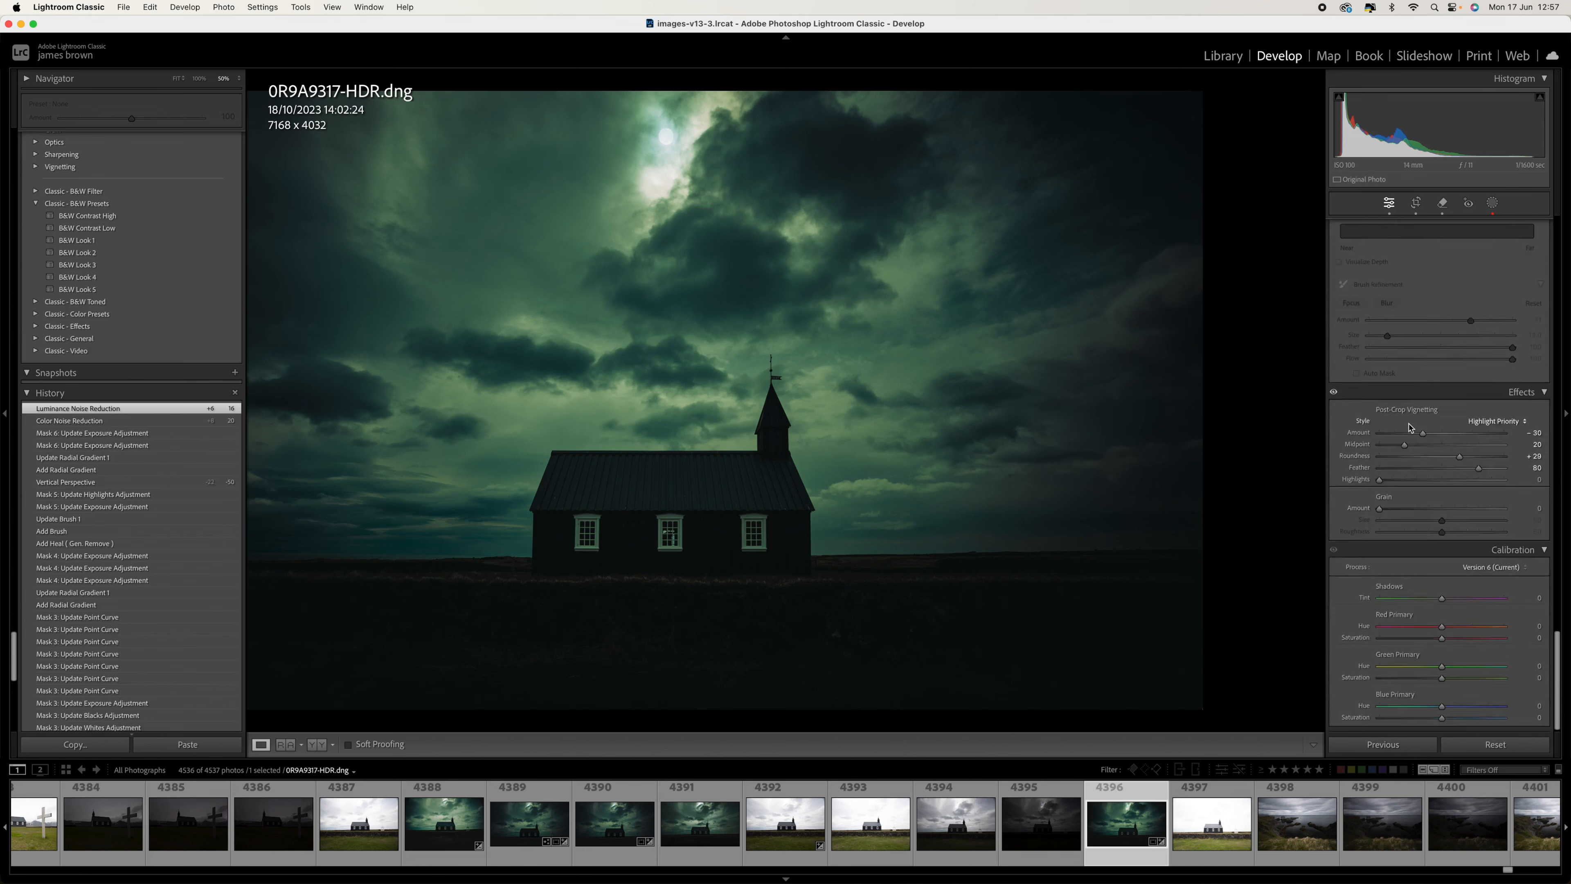
mouse_move(1426, 440)
mouse_down()
mouse_move(1395, 439)
mouse_move(1444, 437)
mouse_move(1411, 447)
mouse_up()
Step: Tighten the 16 x 9 crop to about 6763 x 3804, repositioning the church within the frame, and apply it
click(1417, 204)
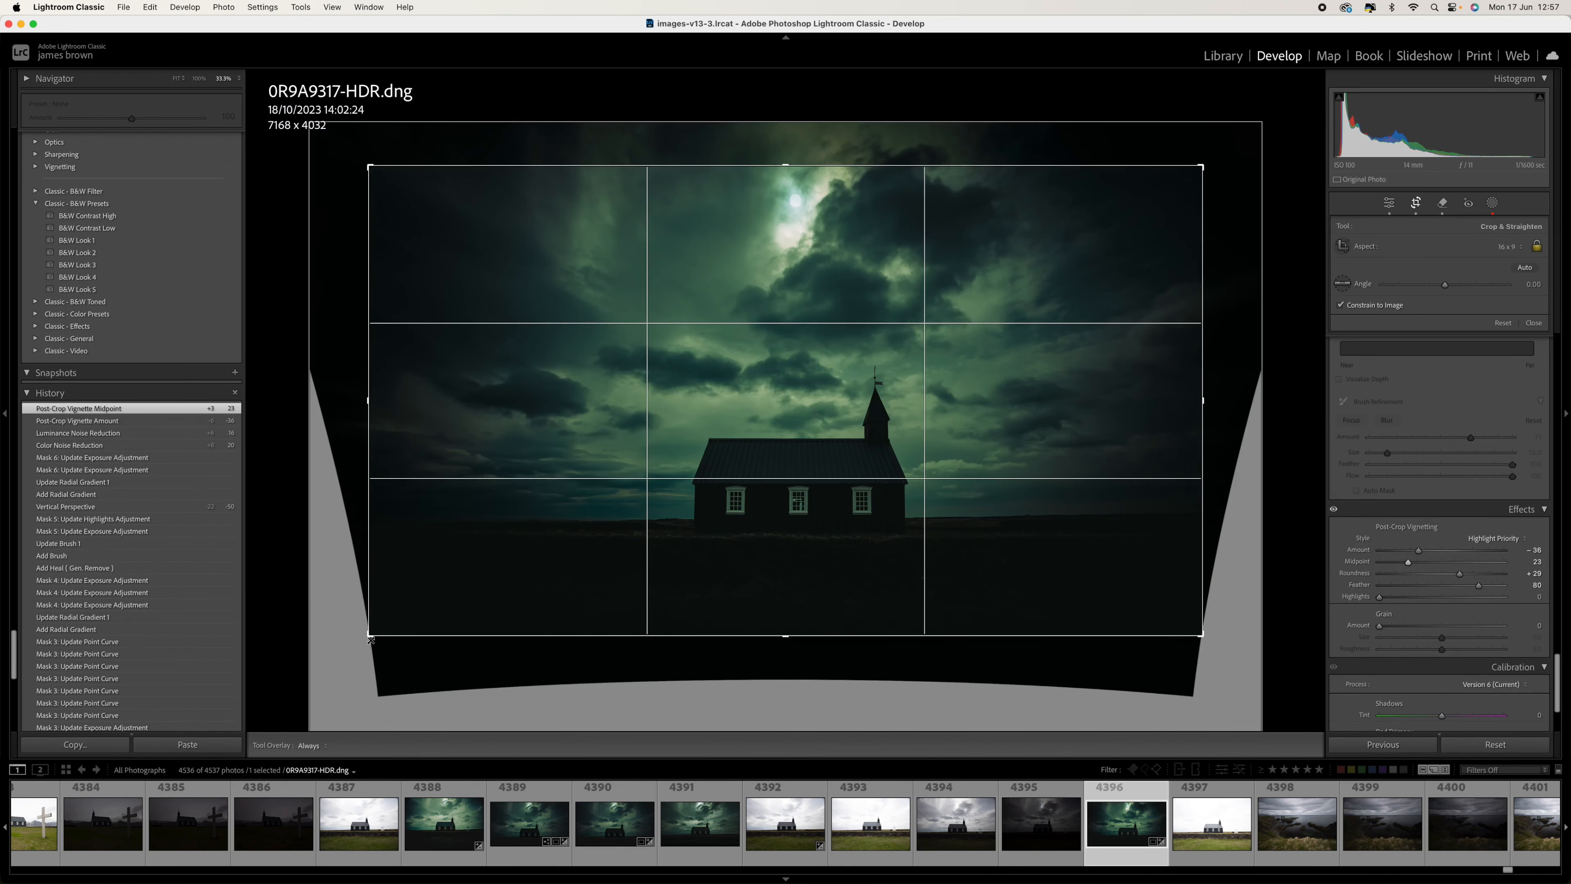
drag(372, 637, 383, 630)
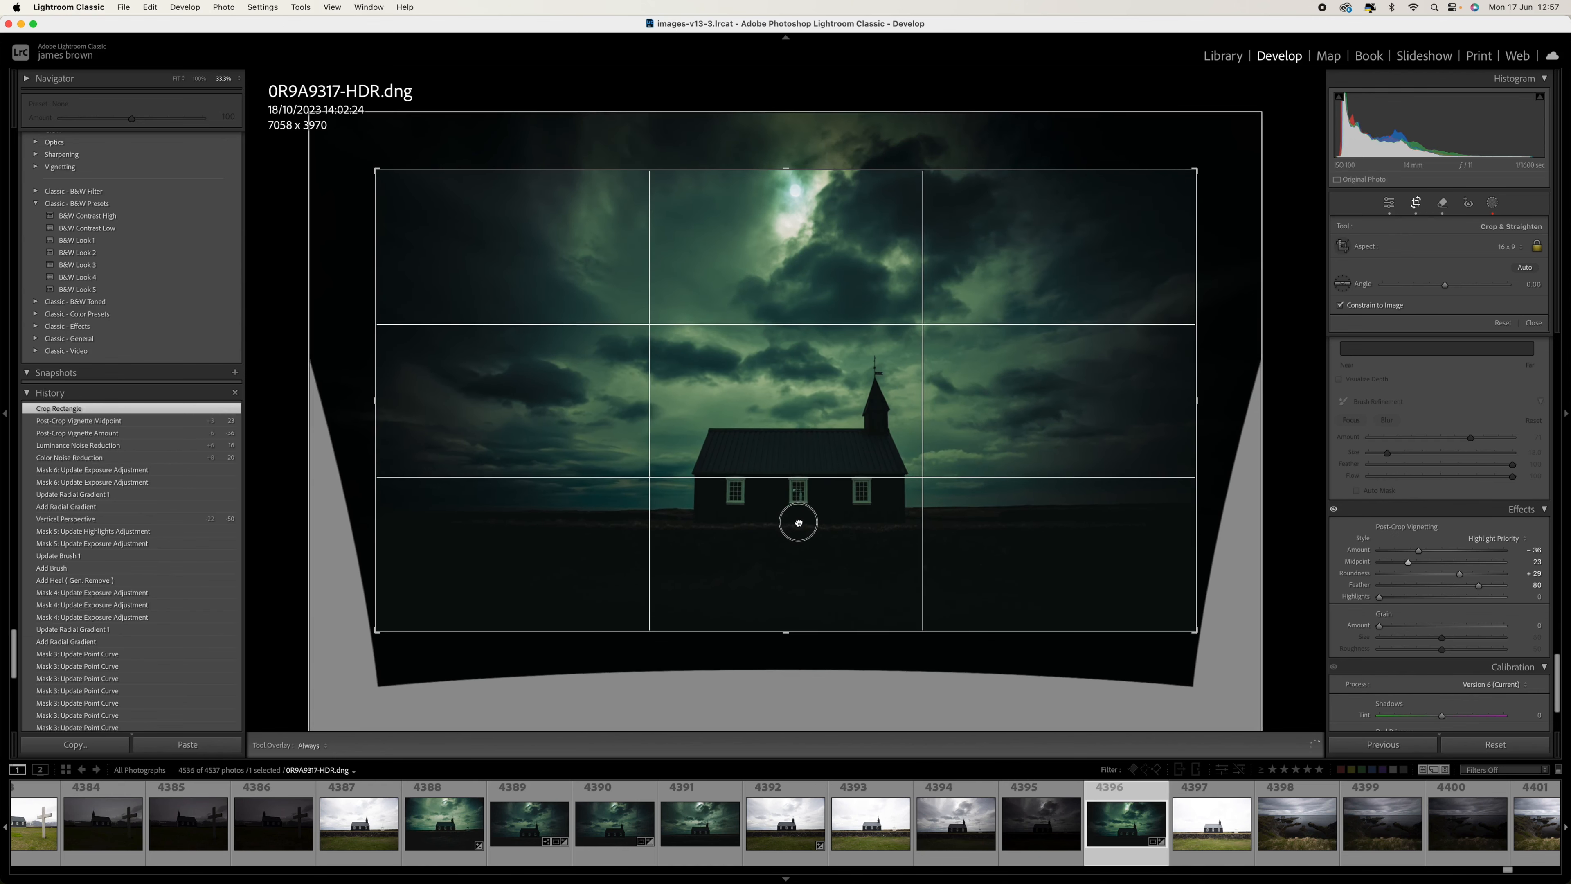
drag(796, 525, 796, 525)
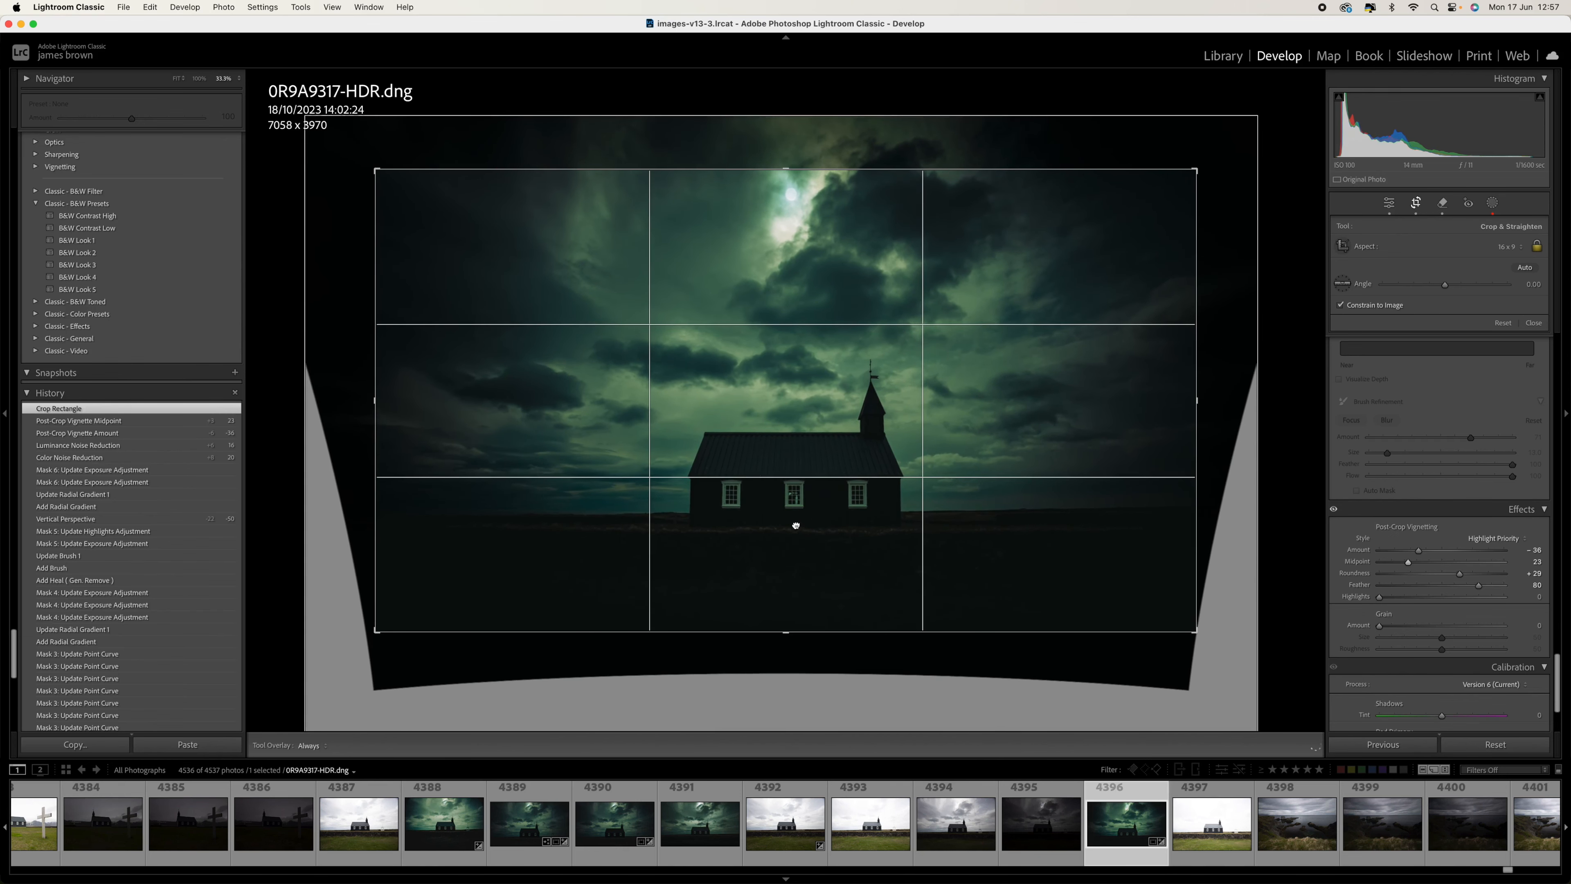
drag(1195, 632, 1186, 627)
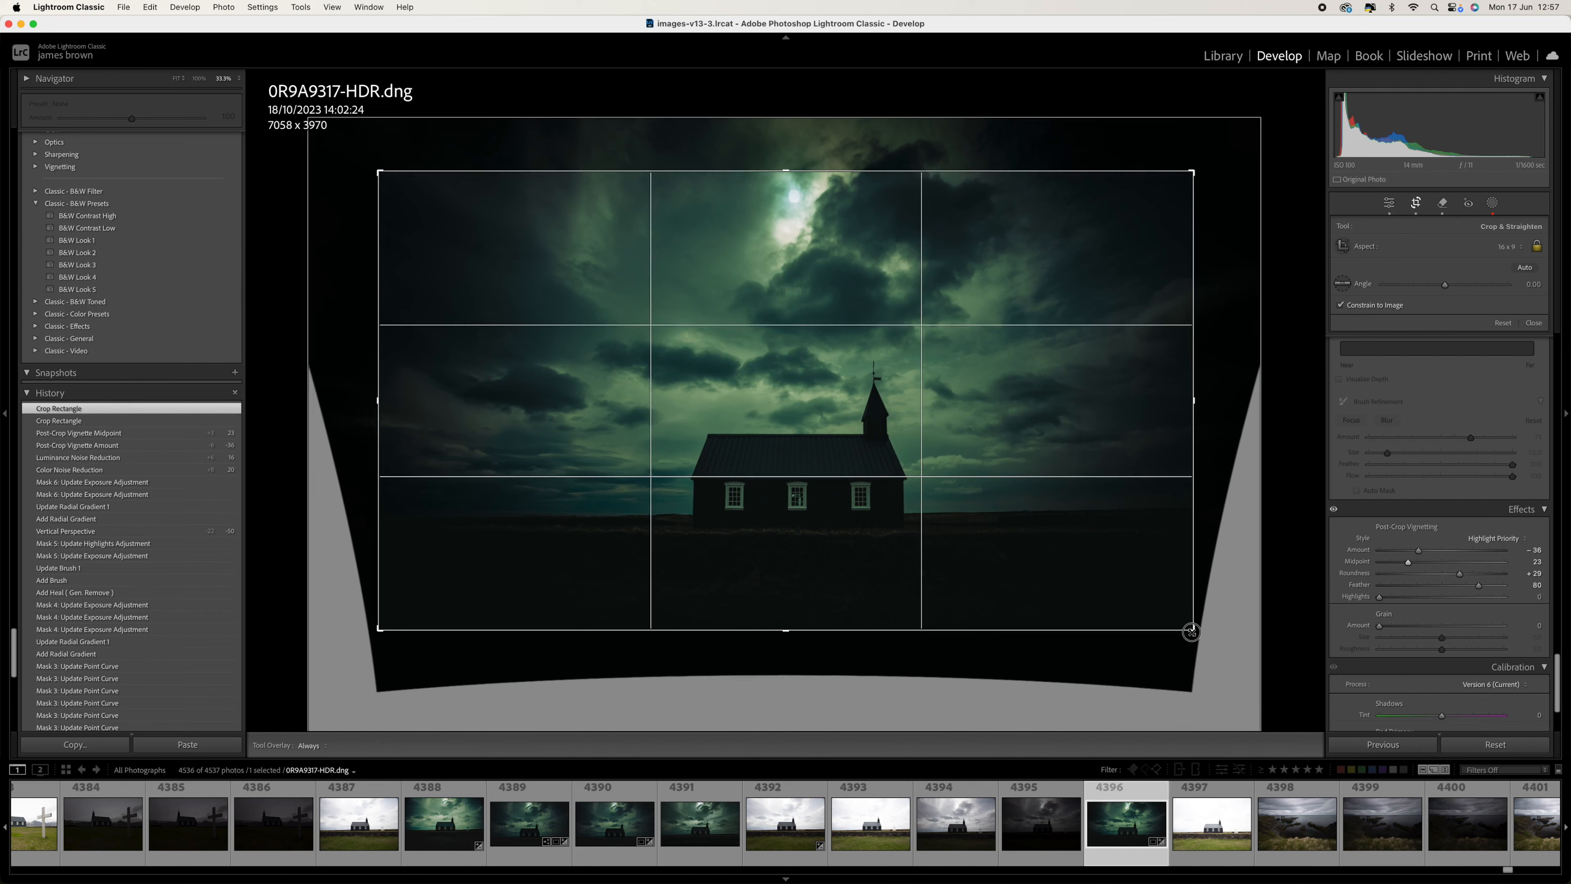
drag(886, 562, 887, 561)
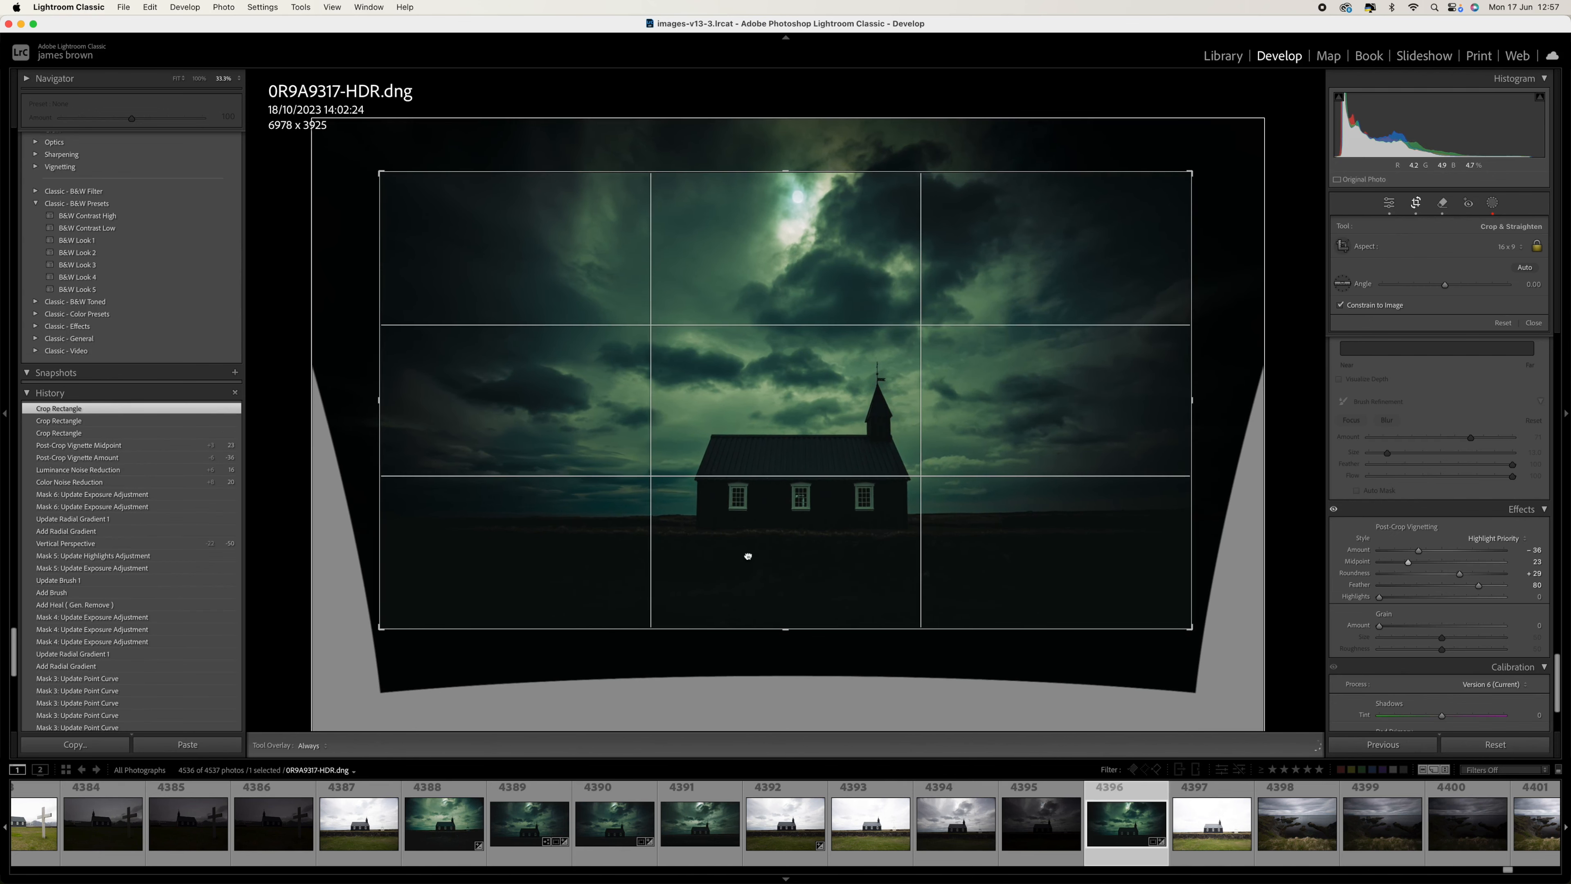
drag(379, 628, 411, 606)
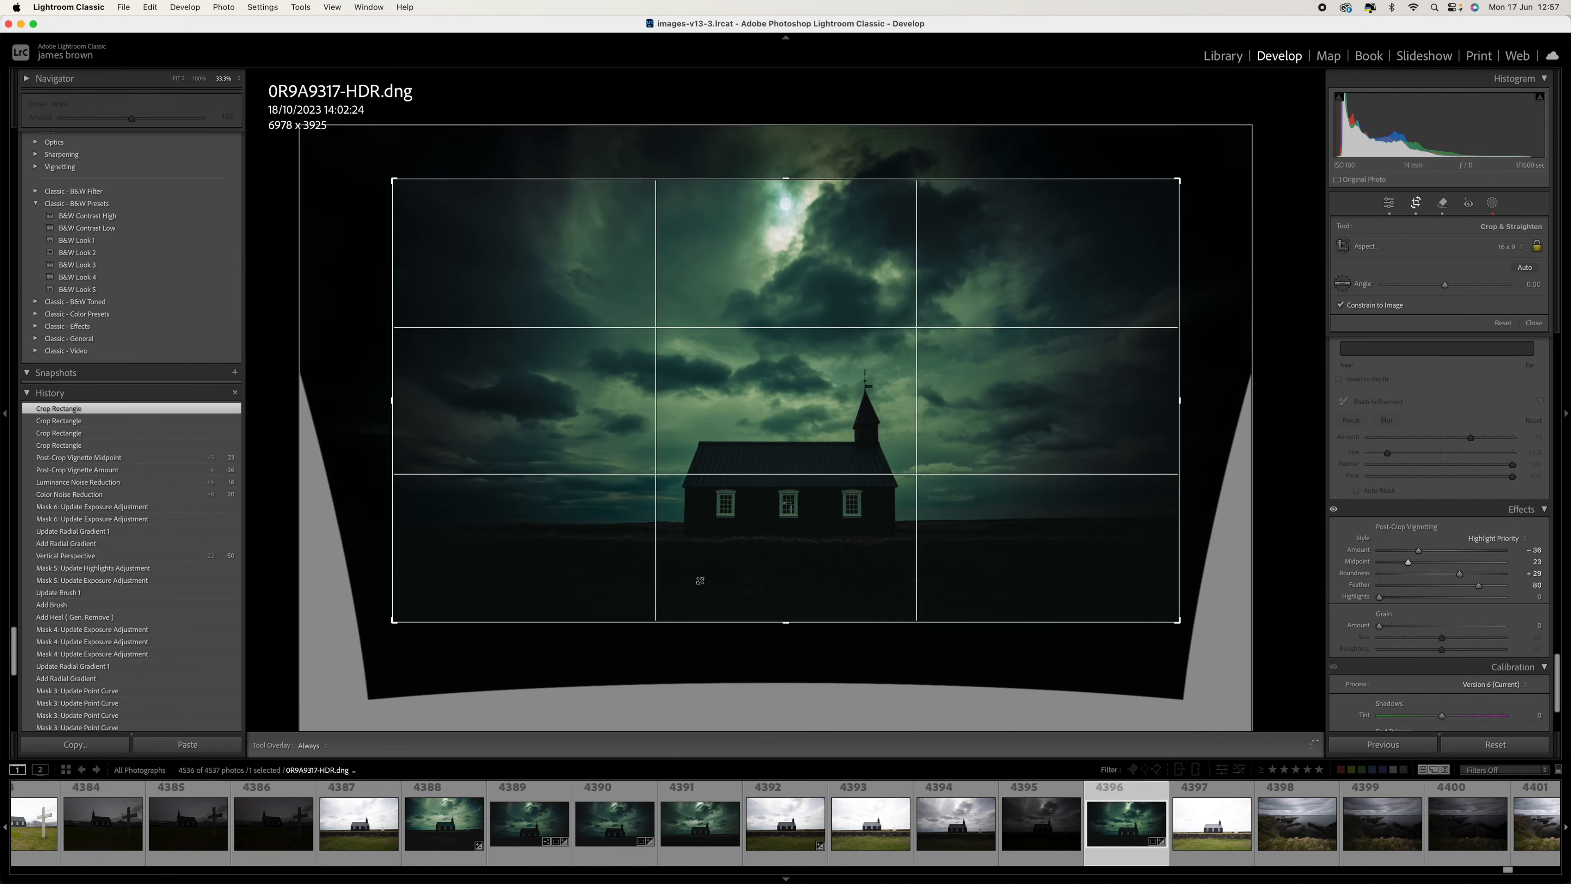
drag(751, 551, 747, 550)
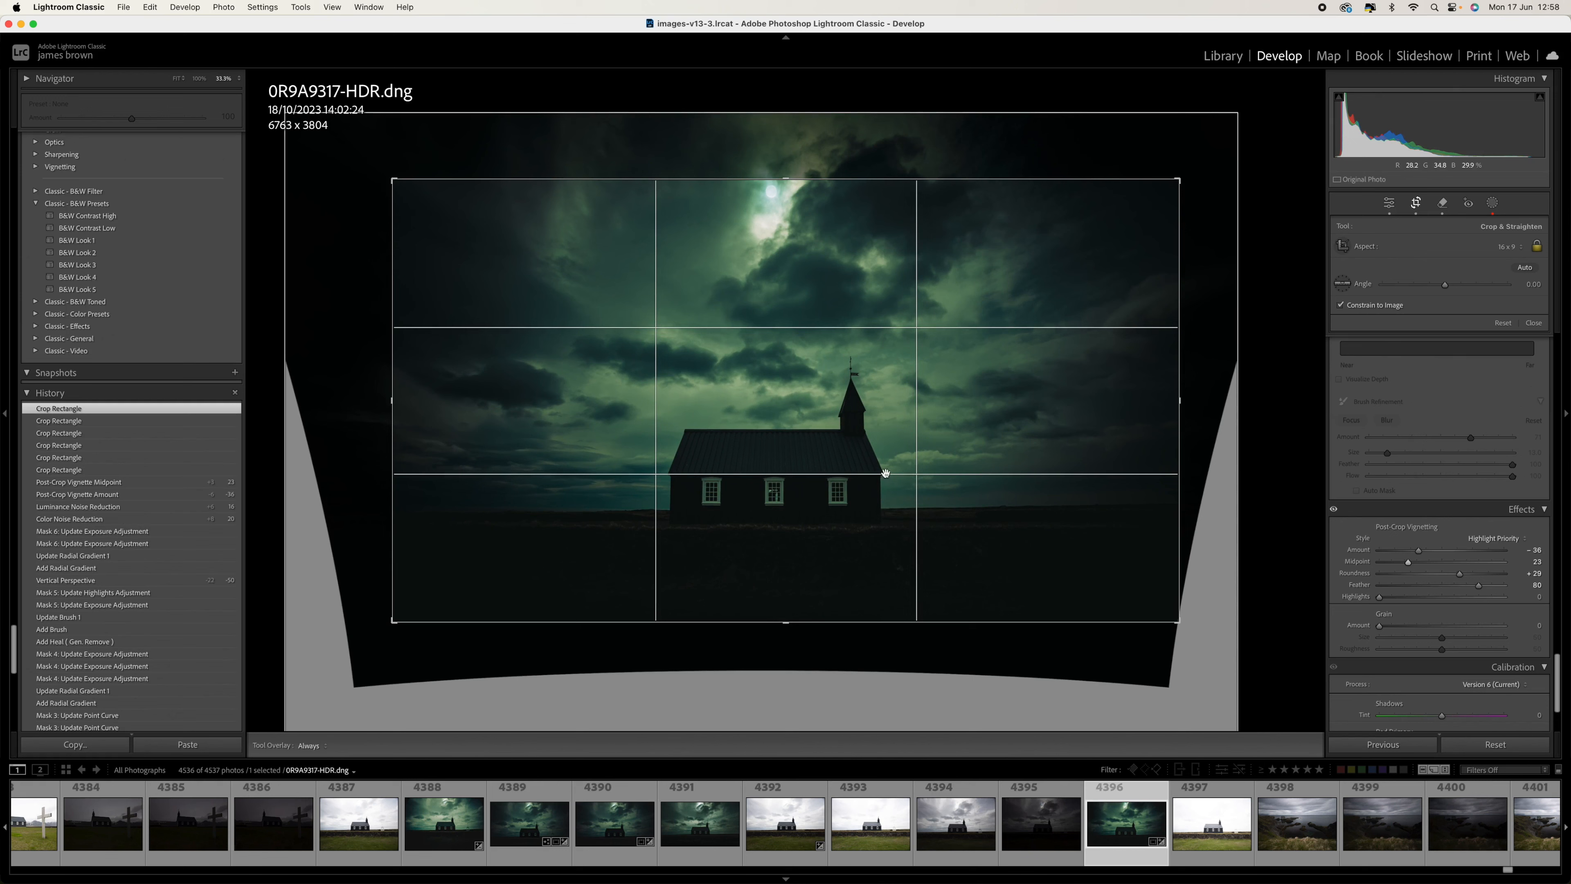
drag(834, 504, 842, 505)
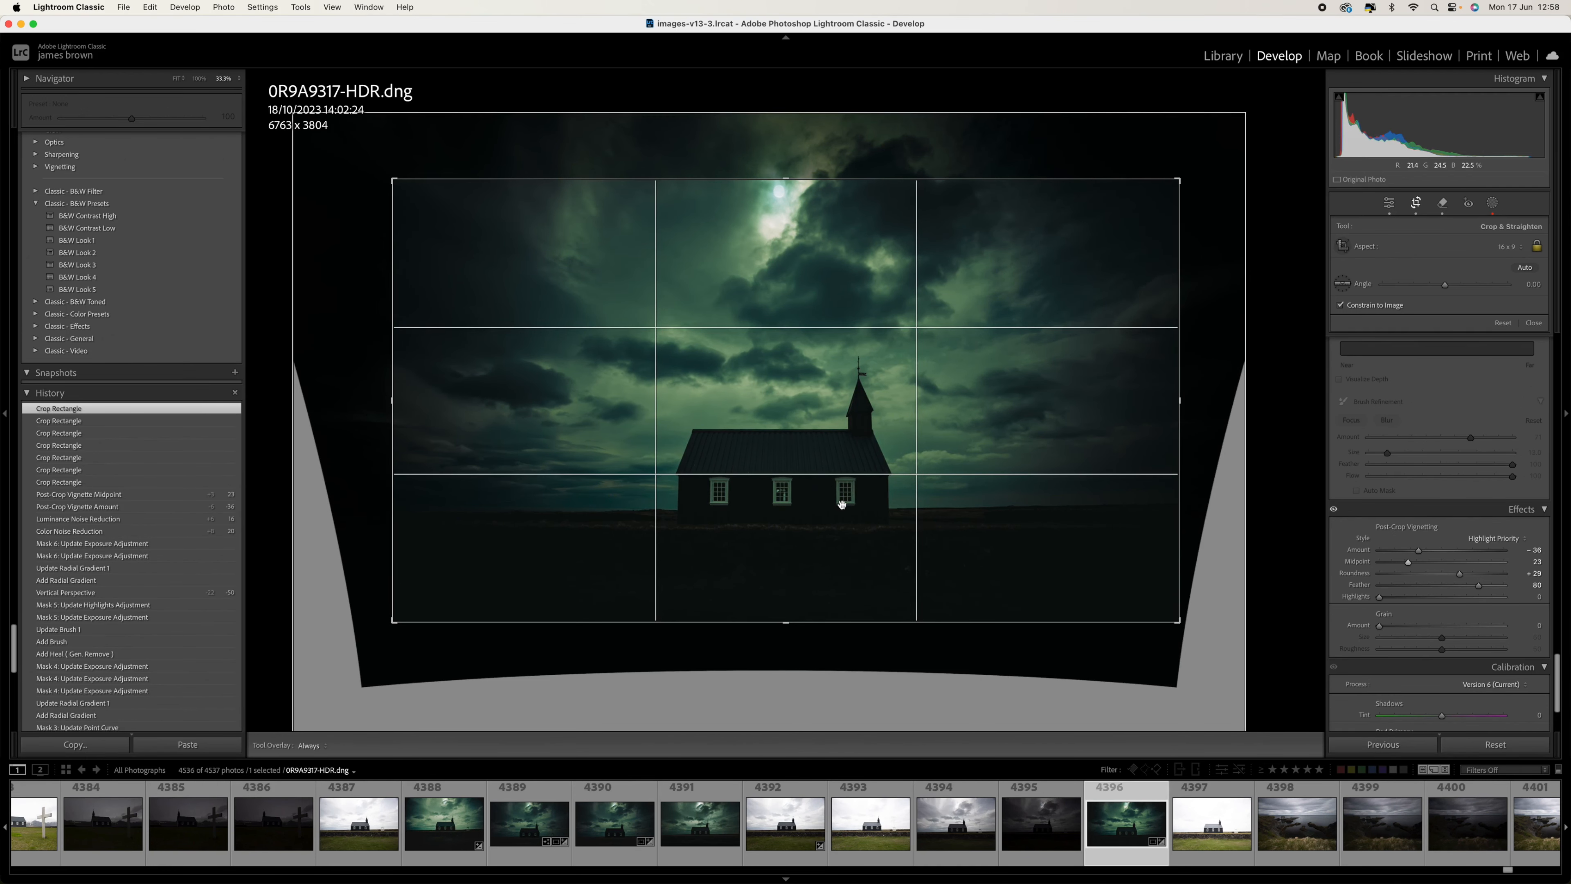
key(Return)
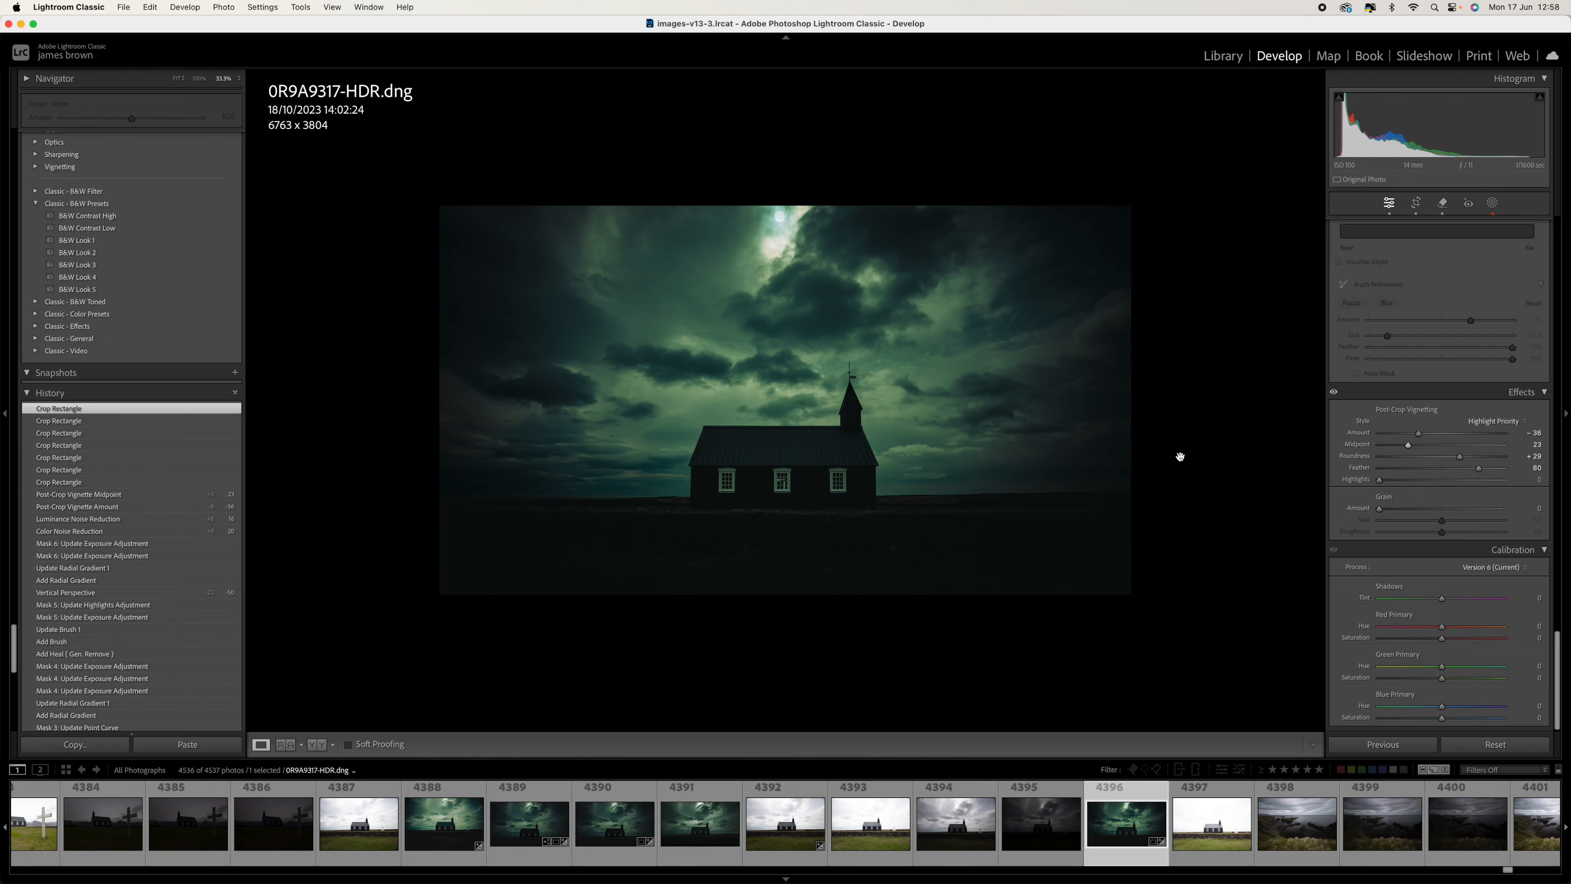
Step: Set the basic tone adjustments to Highlights -26 and Shadows +21
scroll(1456, 427, up, 15)
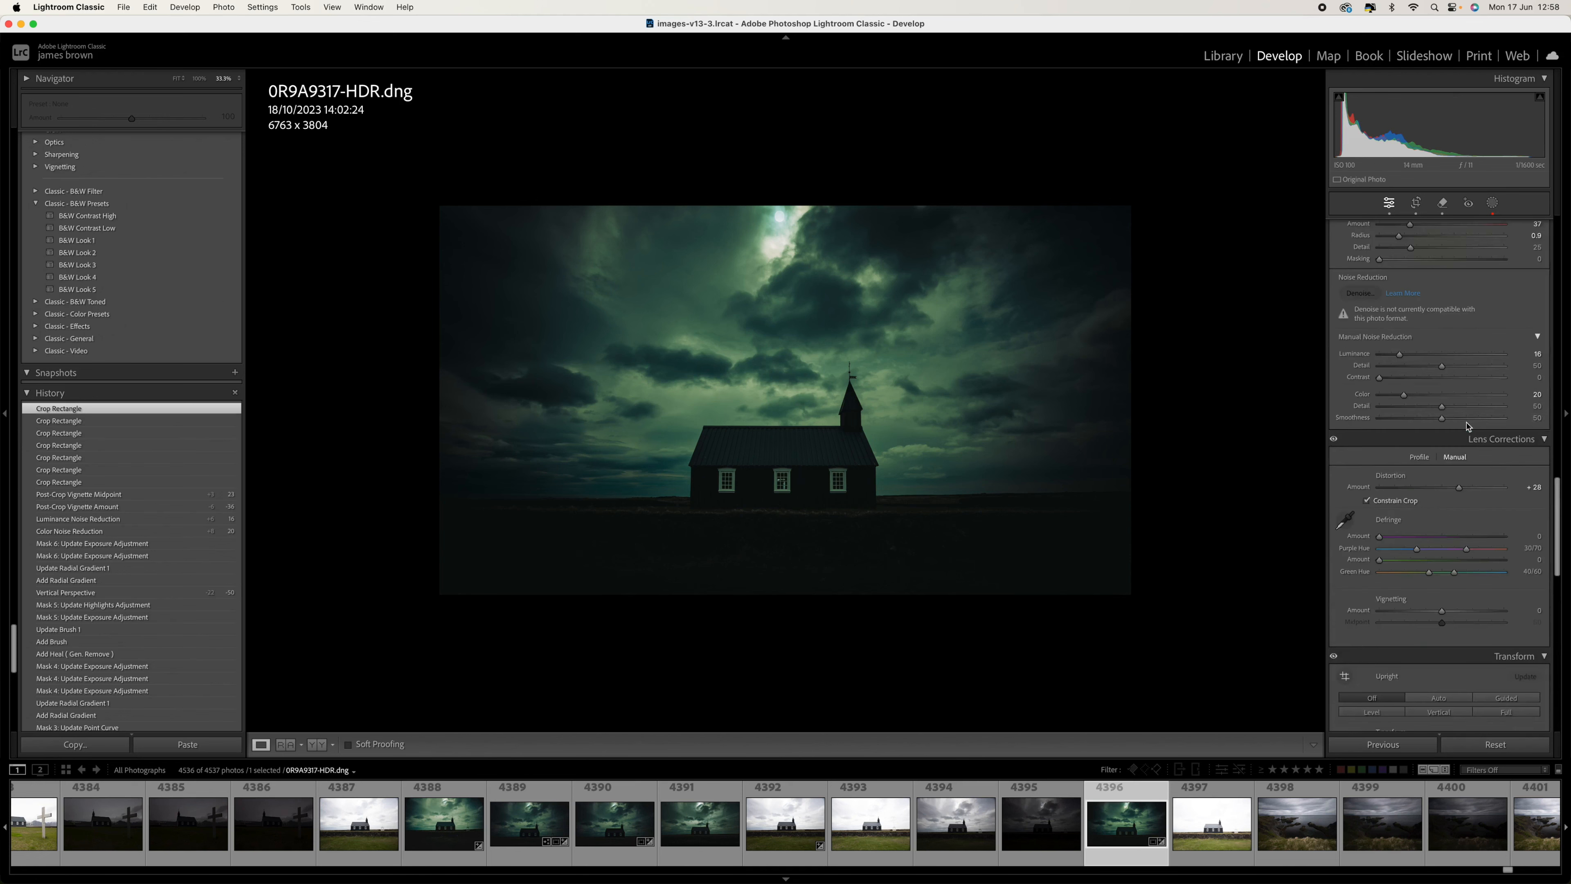
scroll(1458, 427, up, 15)
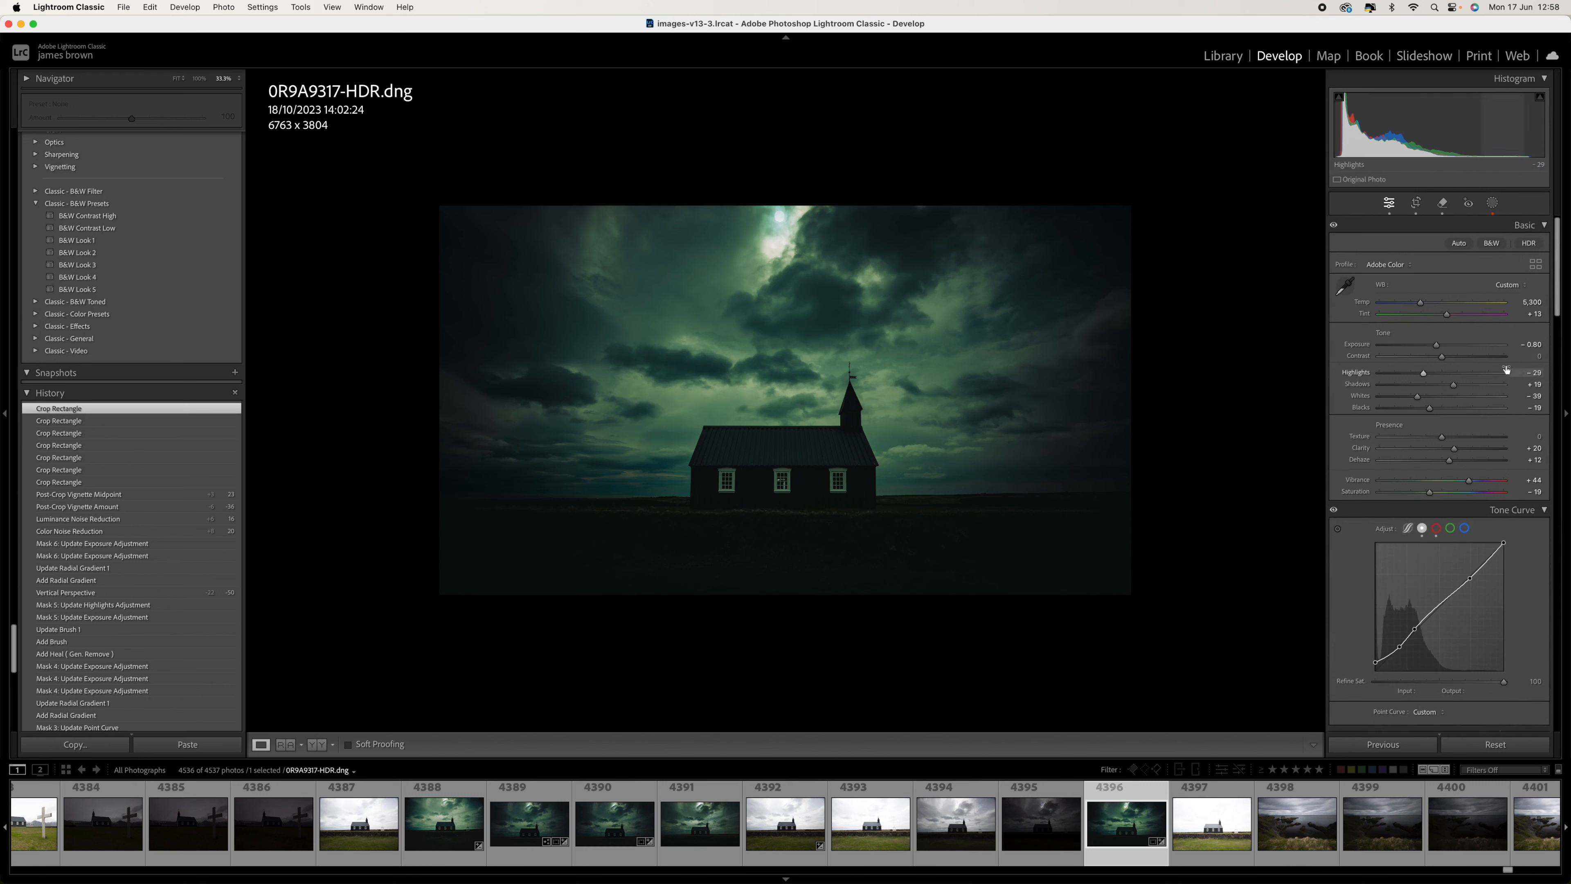
drag(1426, 376, 1457, 386)
Step: Trim the 16 x 9 crop from the top of the sky to about 6435 x 3619, adjust its placement, and apply it
click(1418, 206)
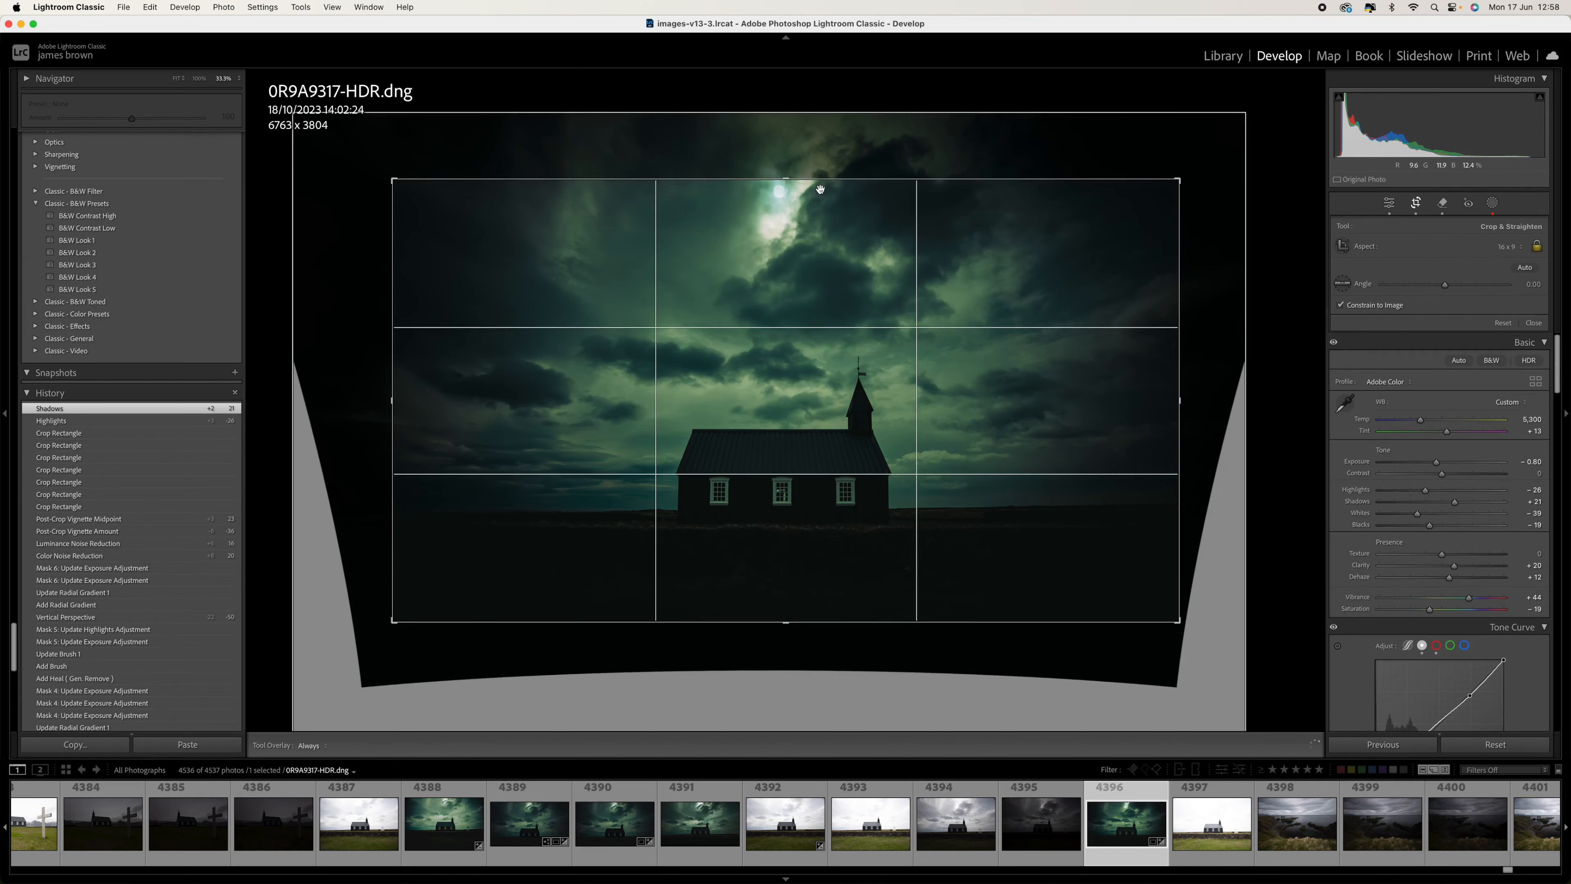
drag(783, 182, 783, 199)
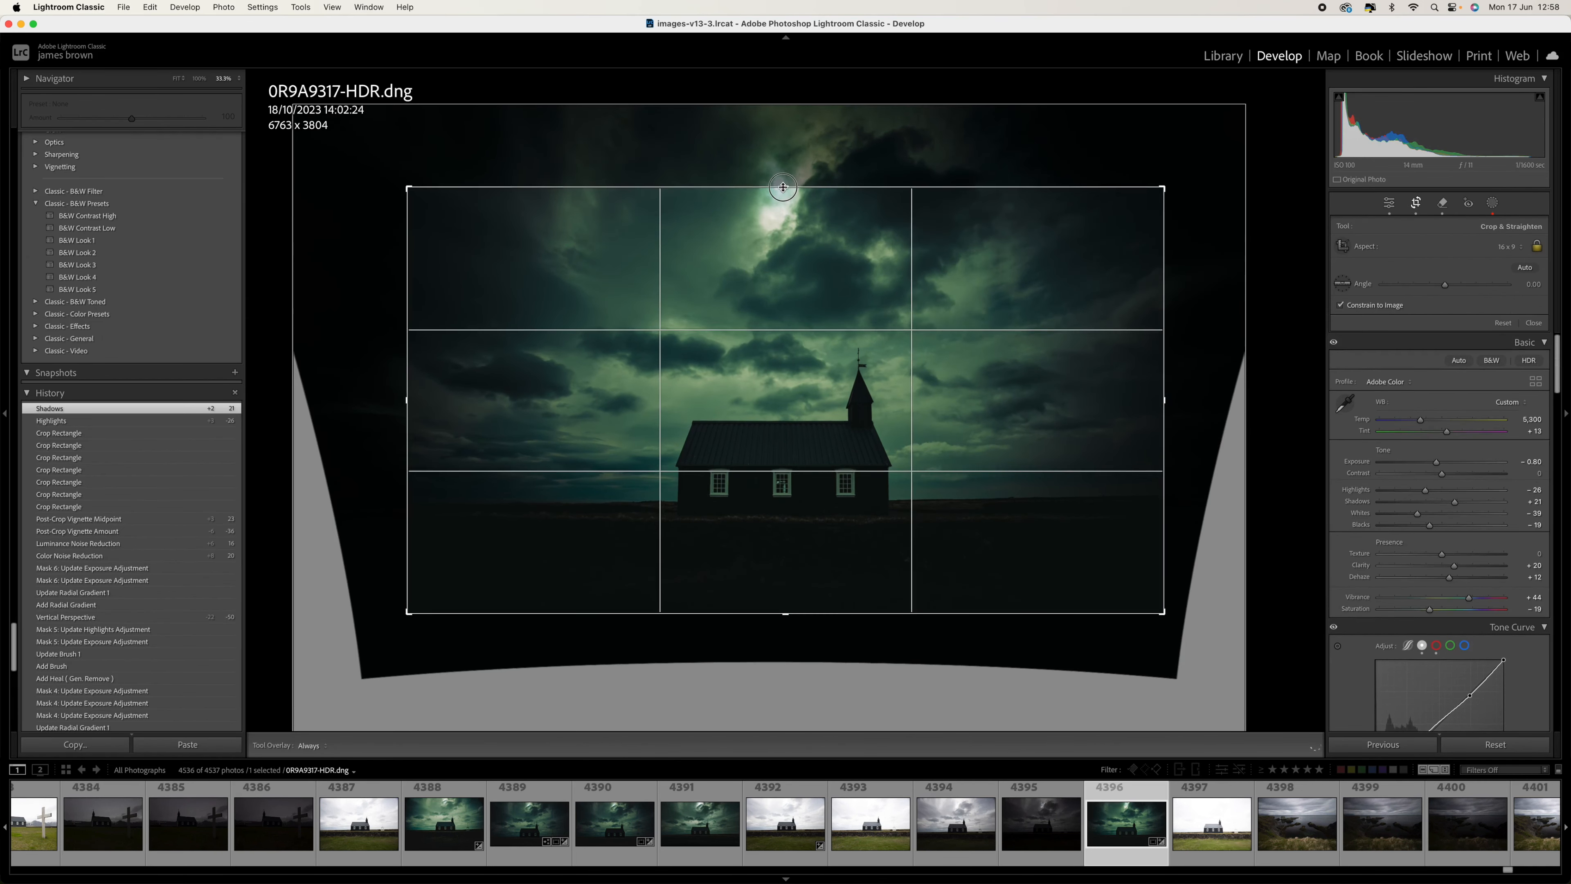
drag(819, 269, 819, 274)
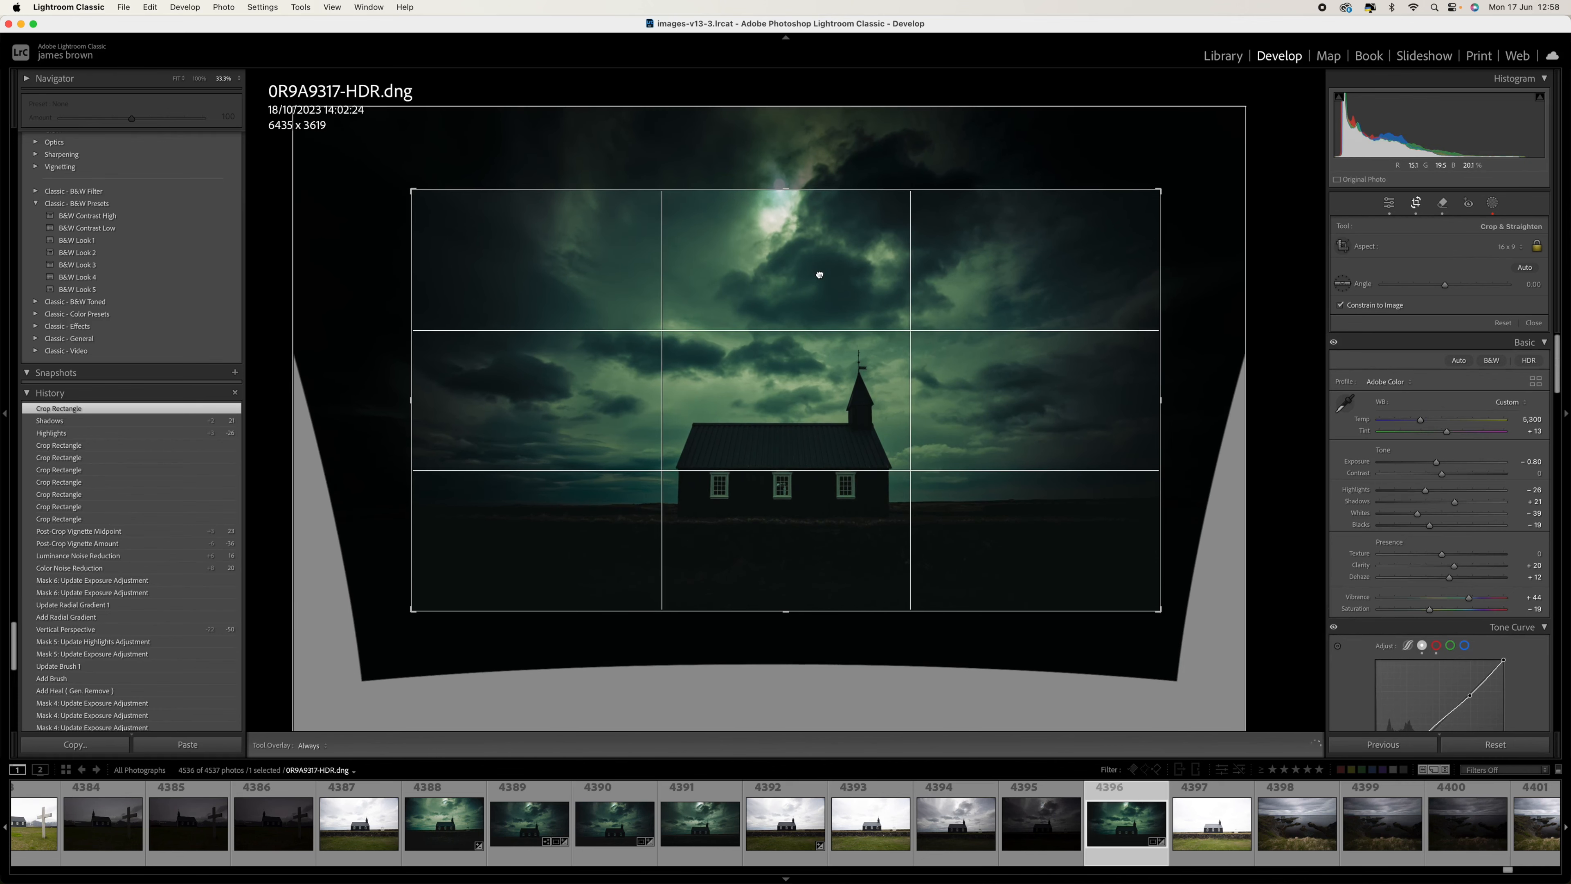
key(Return)
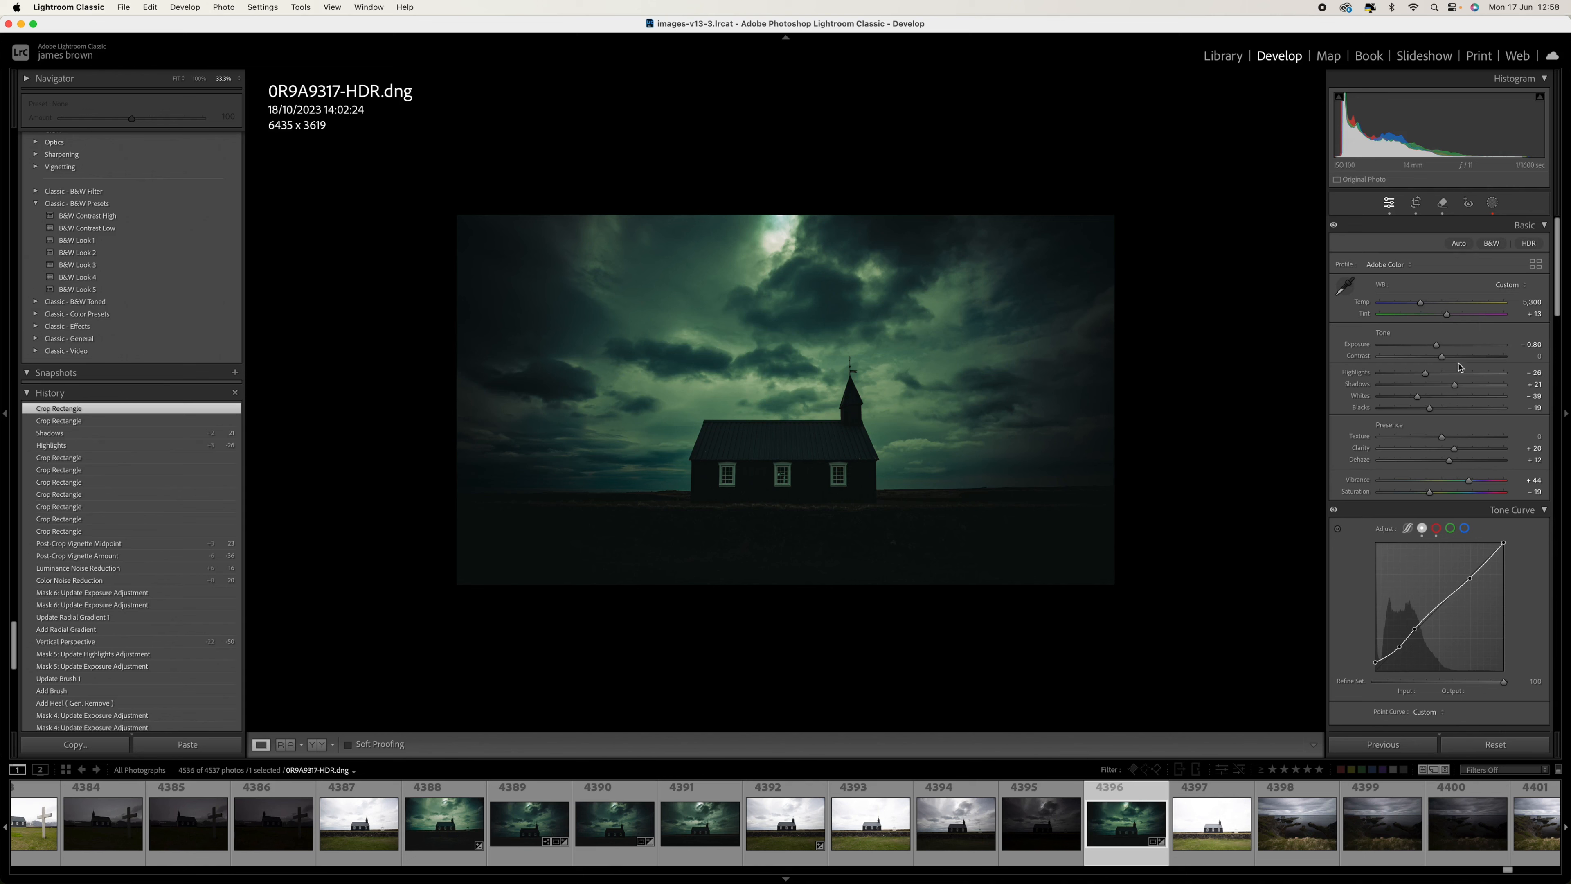
Step: Set Clarity to +14, and compare the edit with its before version and the reference photo 0R9A9311-HDR-Edit.tif
drag(1451, 447, 1450, 453)
key(backslash)
key(backslash)
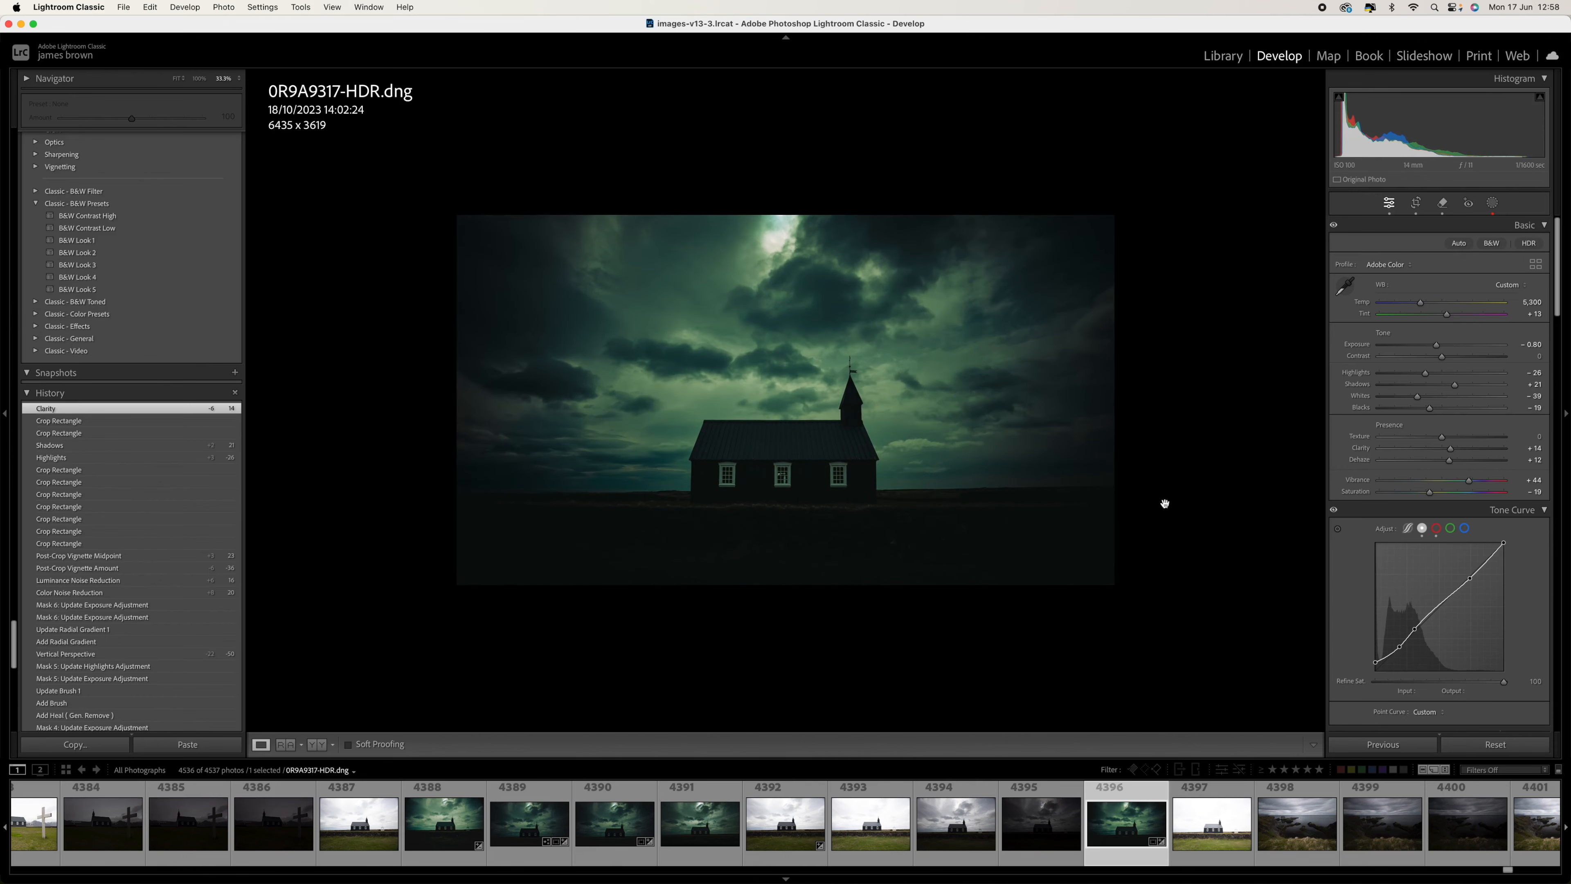
click(286, 745)
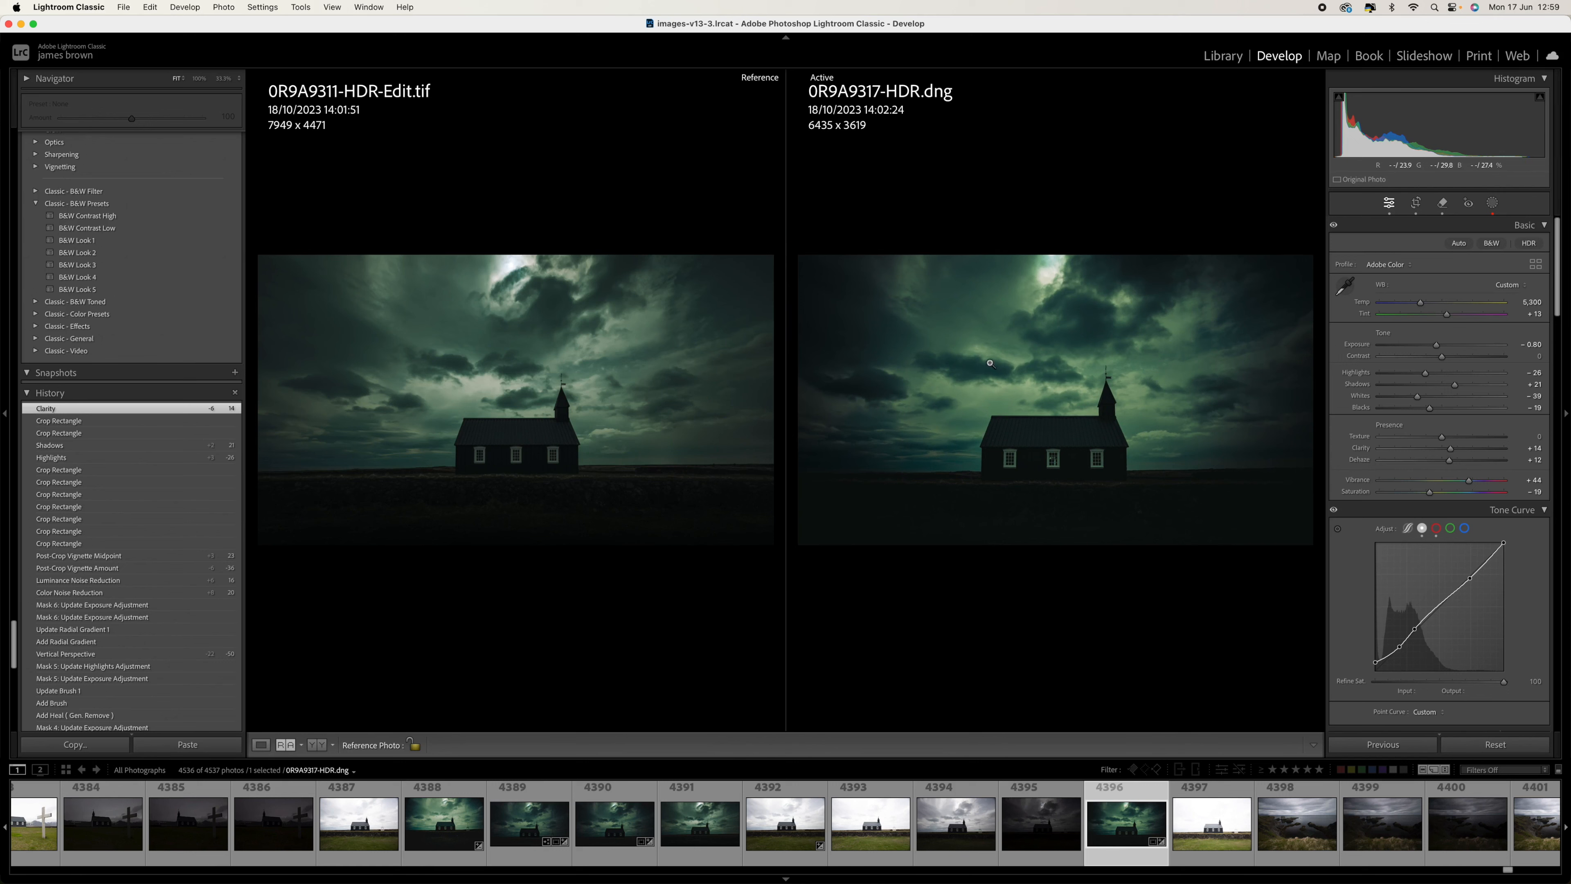
Step: Set the colour temperature to 5,531, Vibrance to +32 and Saturation to -13, and check the edit against its before version
click(1434, 305)
drag(1433, 304, 1428, 305)
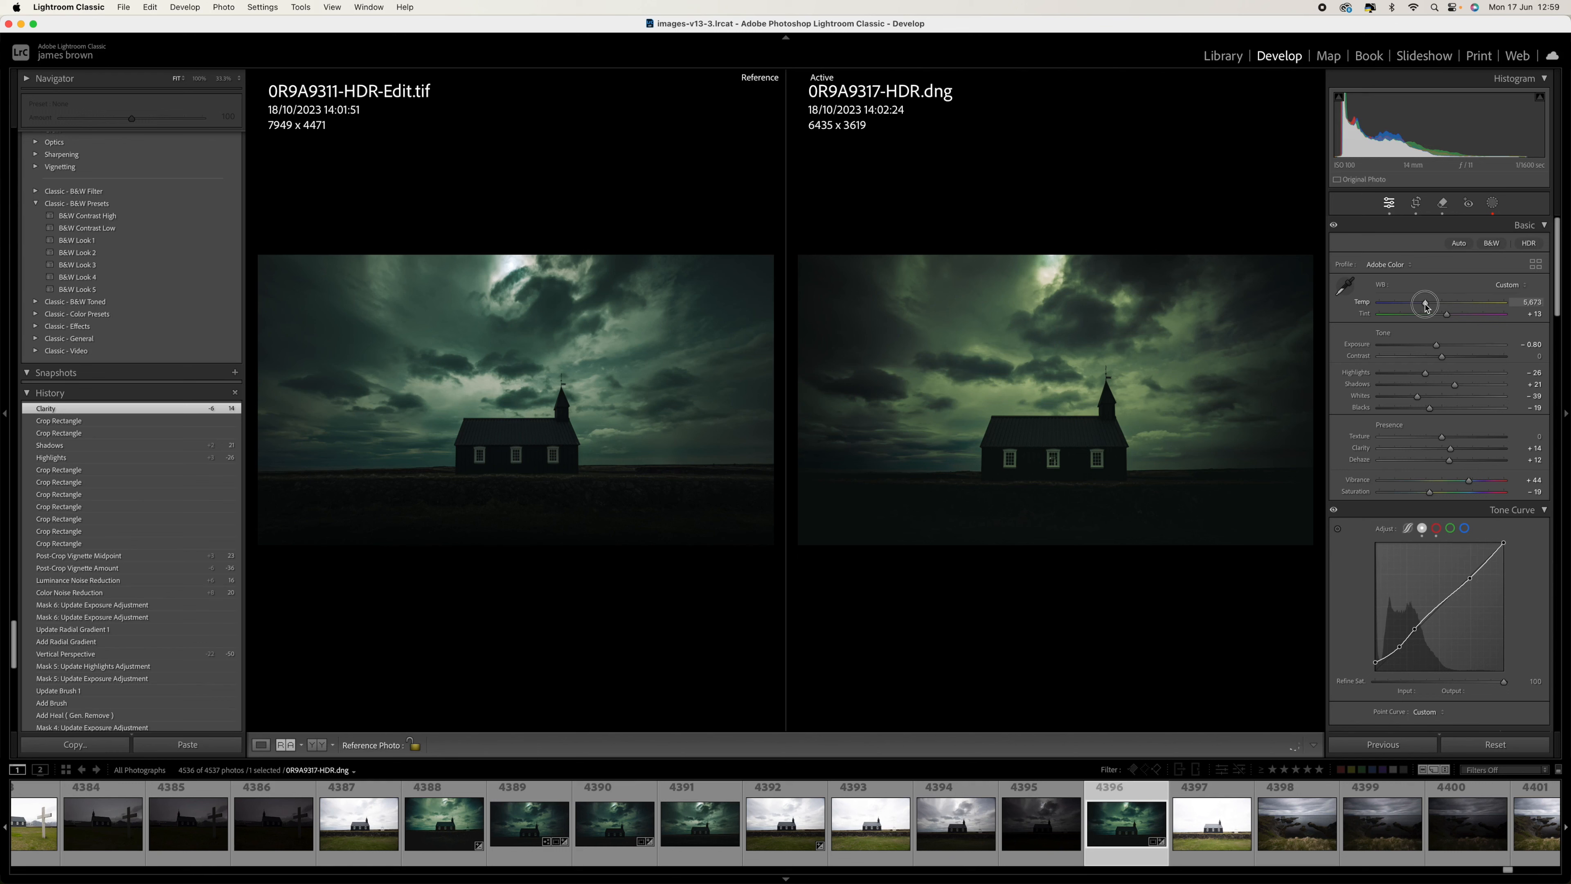
drag(1426, 307, 1424, 307)
click(1419, 495)
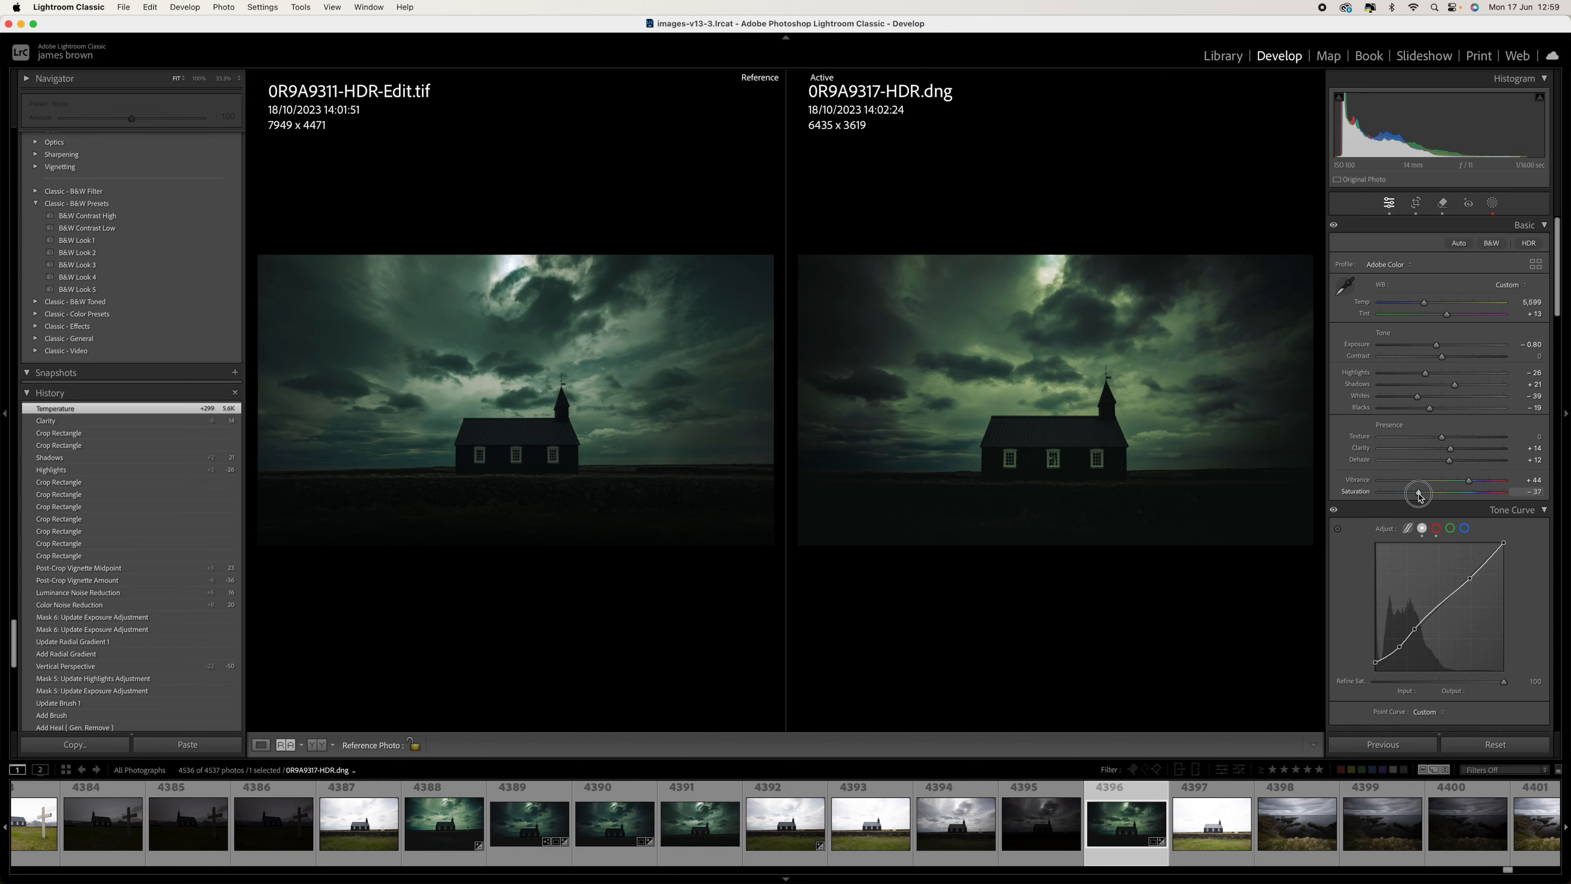
drag(1419, 496, 1463, 483)
drag(1425, 306, 1423, 307)
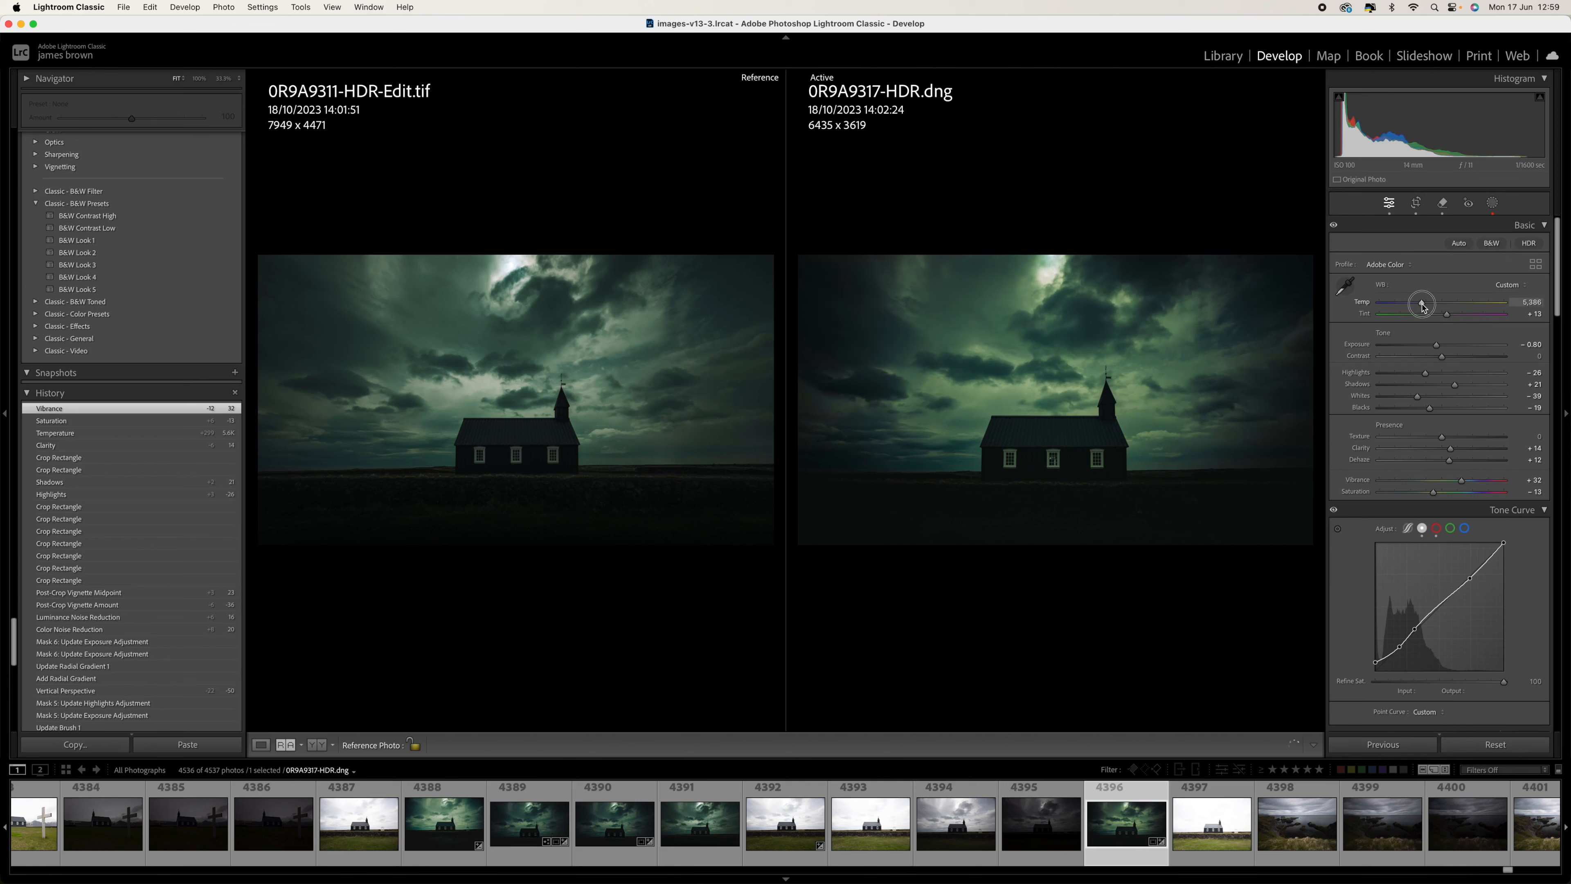
drag(1423, 307, 1425, 308)
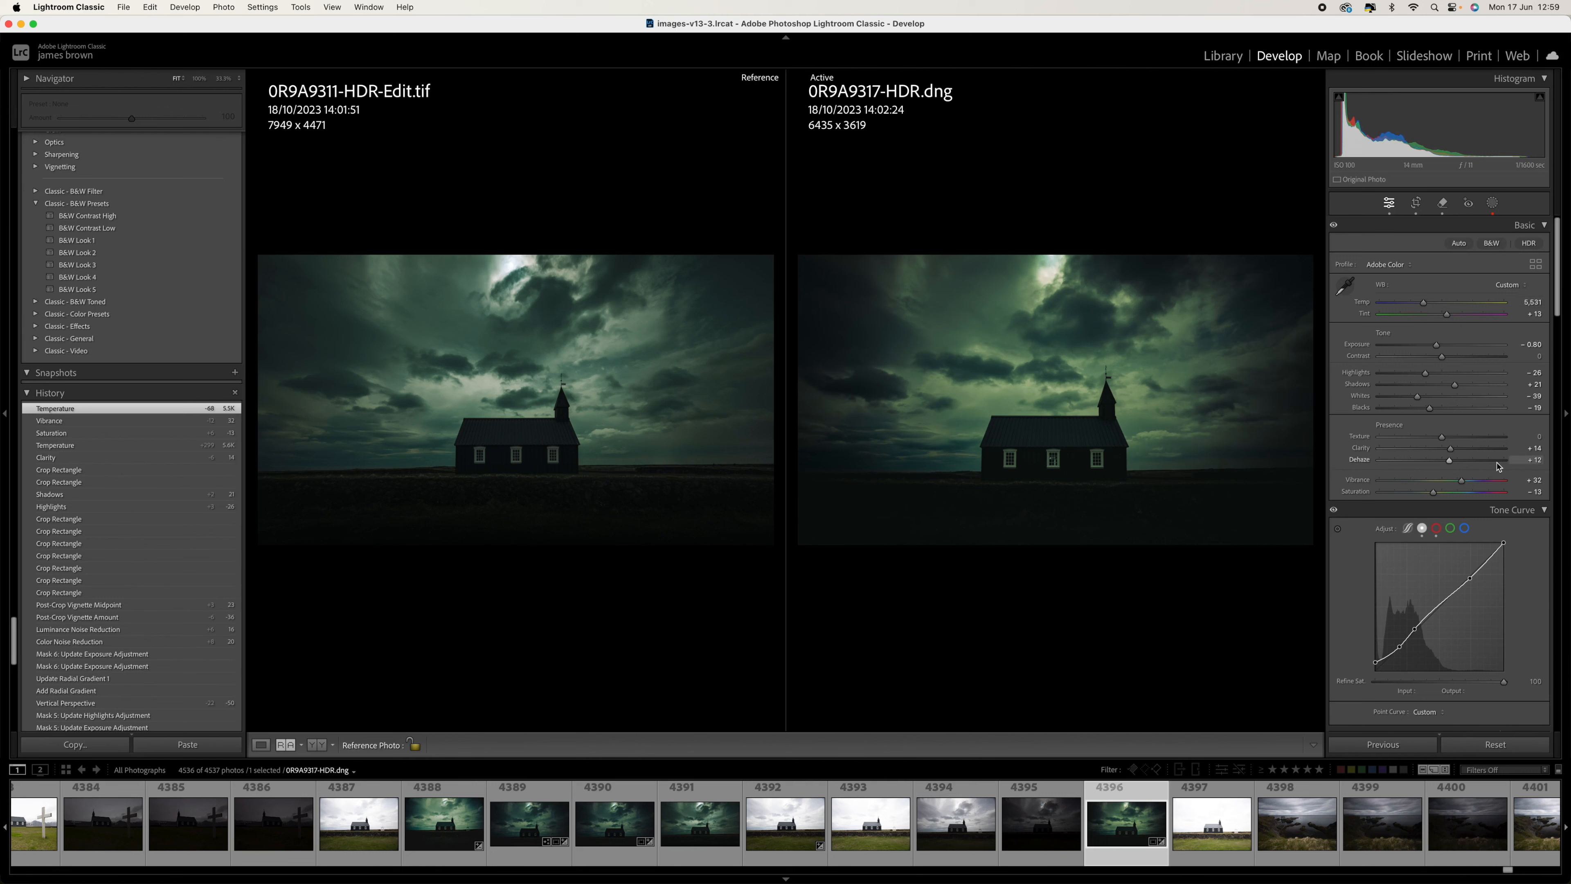
key(y)
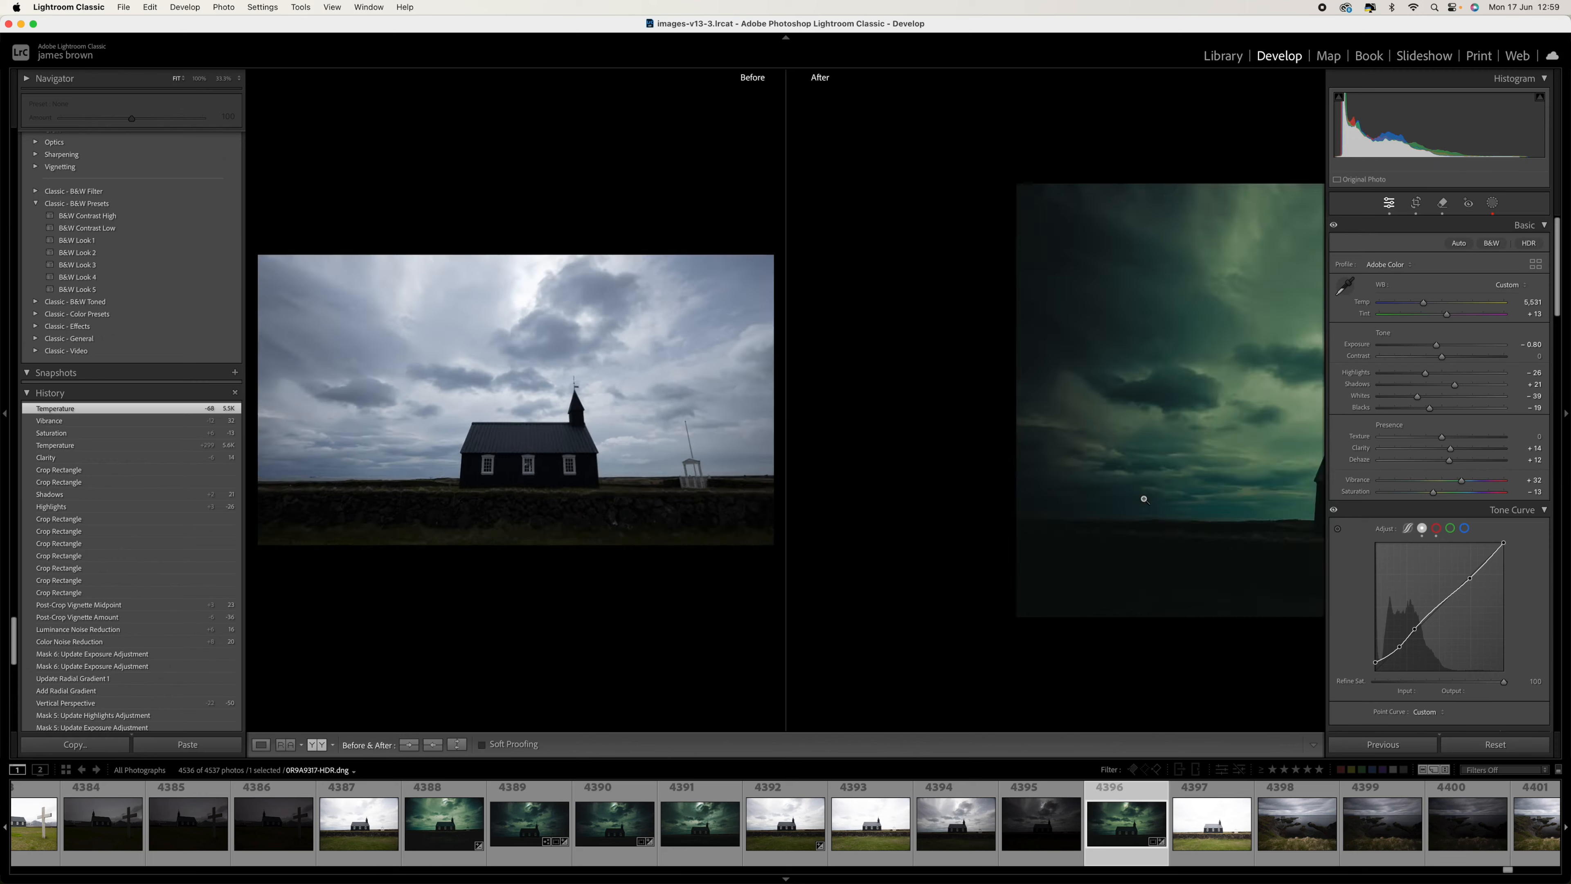
key(y)
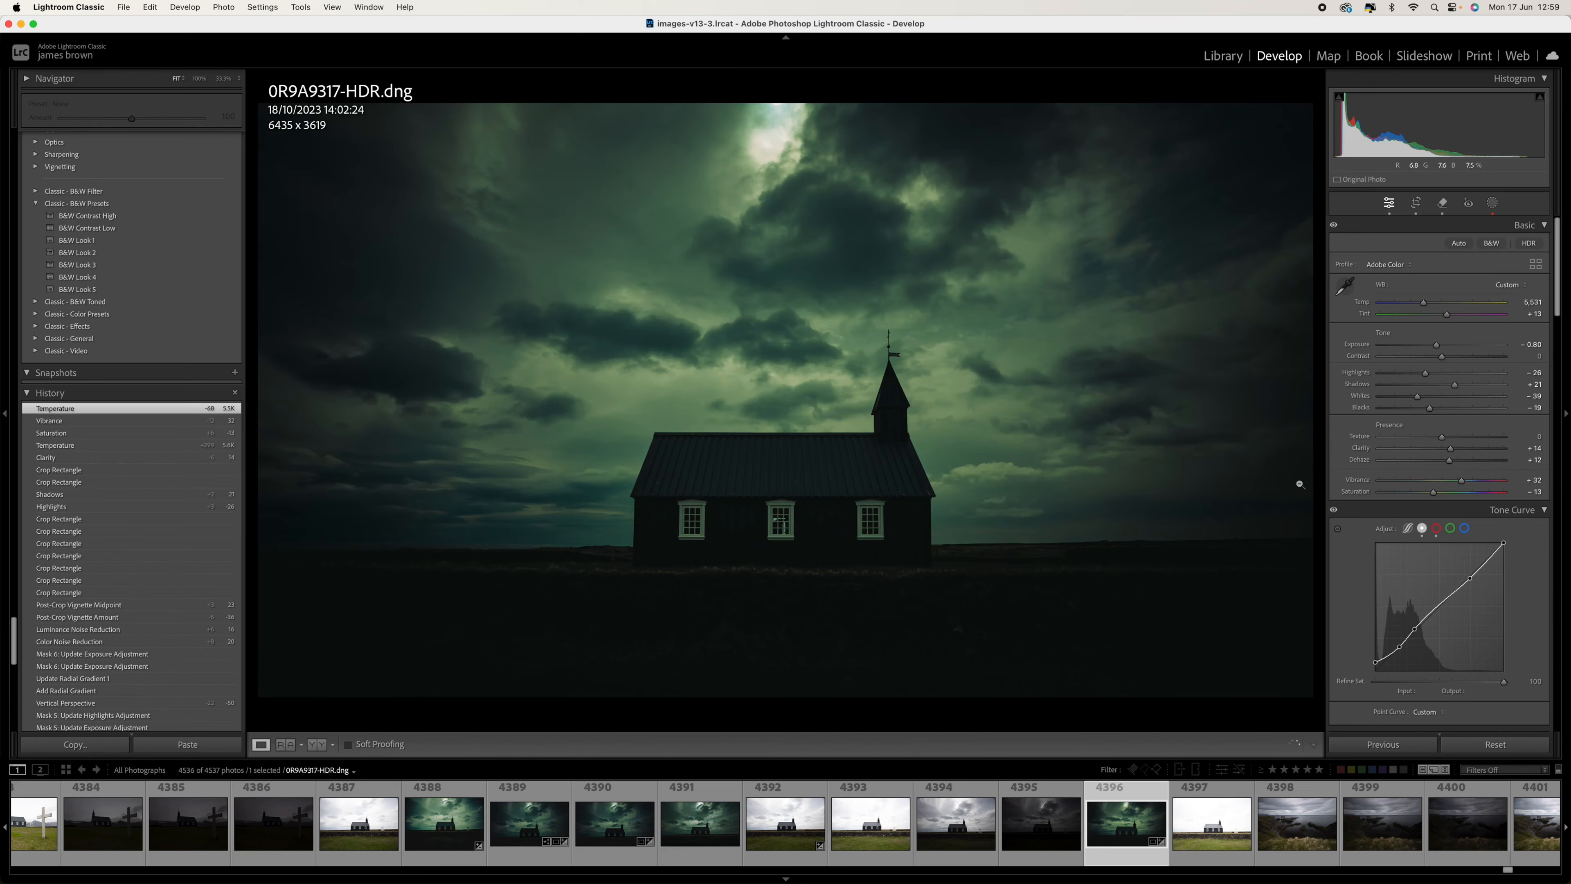
Step: Set the manual lens Distortion to +65 and the Vertical transform to -62, and check the result against the before version
scroll(1407, 531, down, 15)
scroll(1406, 531, down, 3)
drag(1460, 467, 1484, 465)
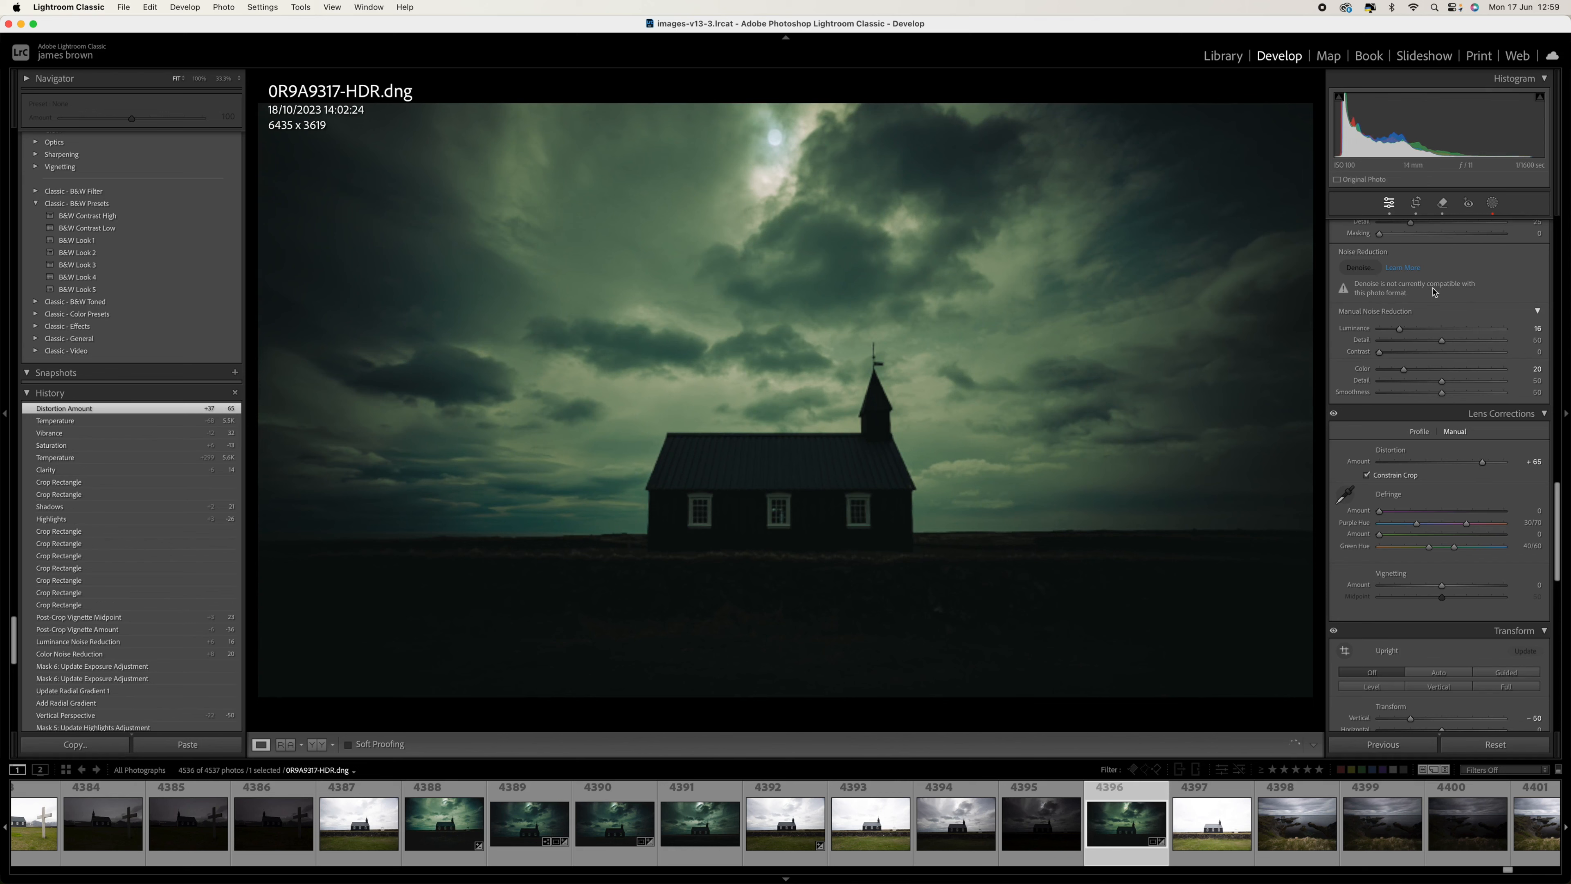
scroll(1436, 295, up, 4)
scroll(1435, 295, down, 10)
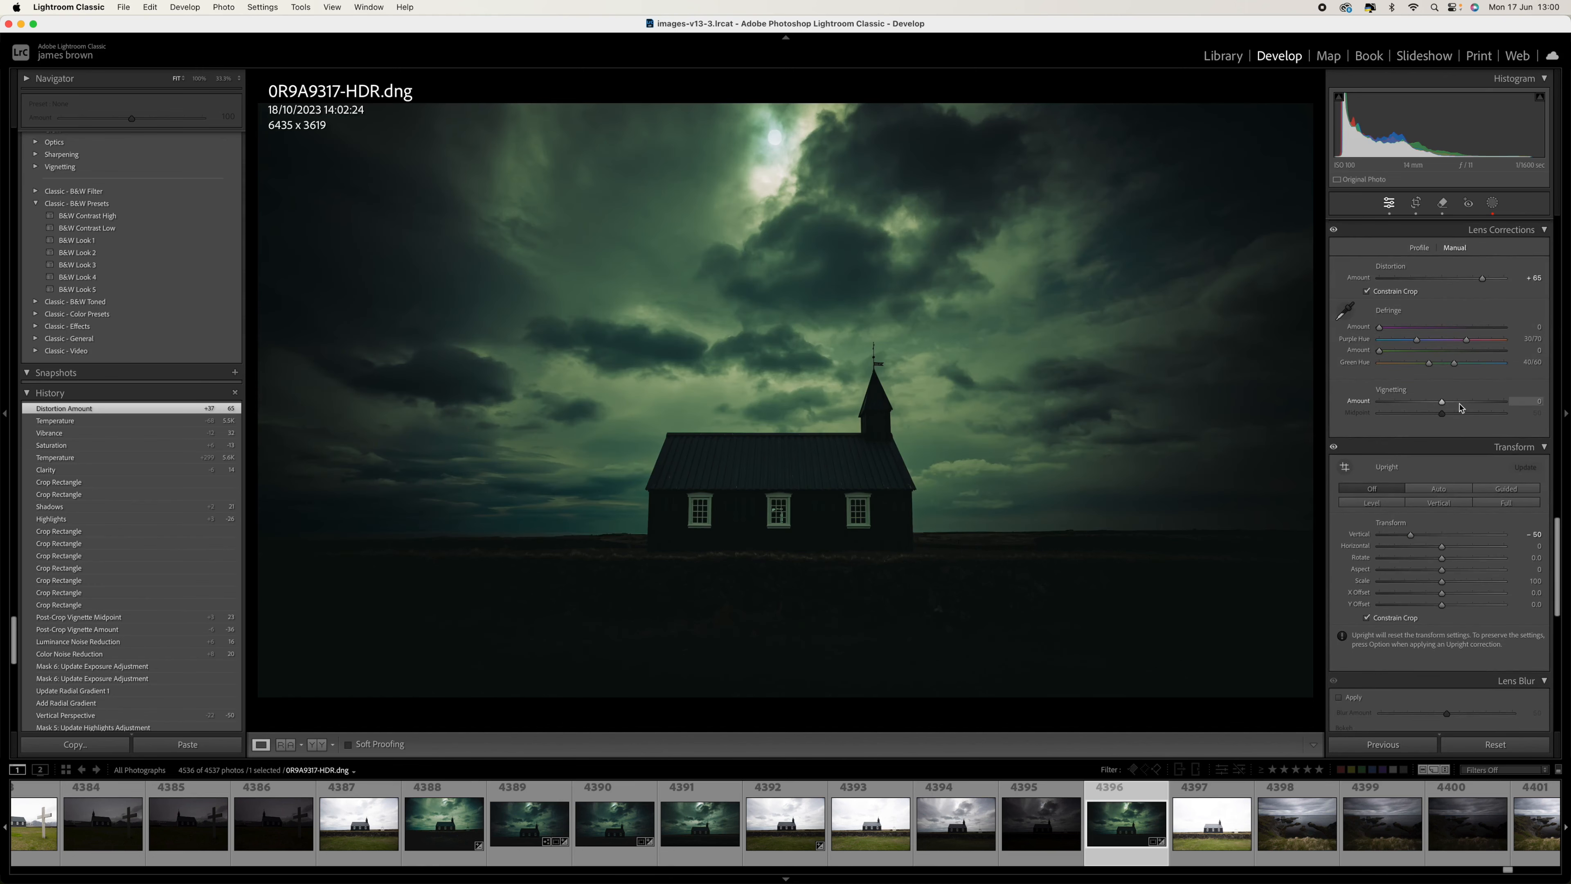
drag(1410, 535, 1403, 537)
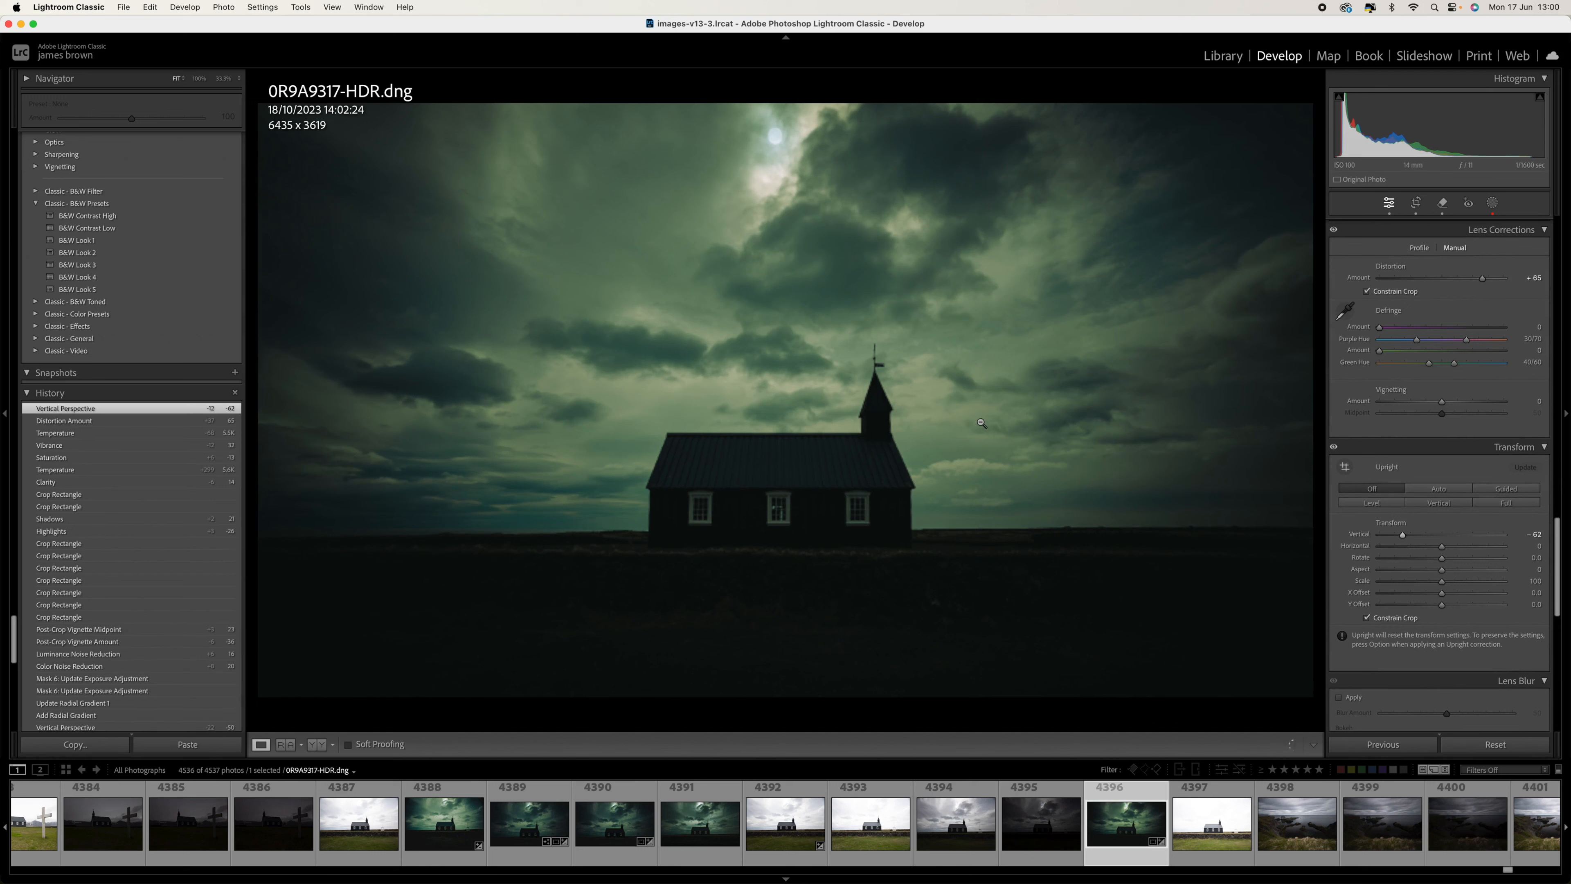
click(988, 525)
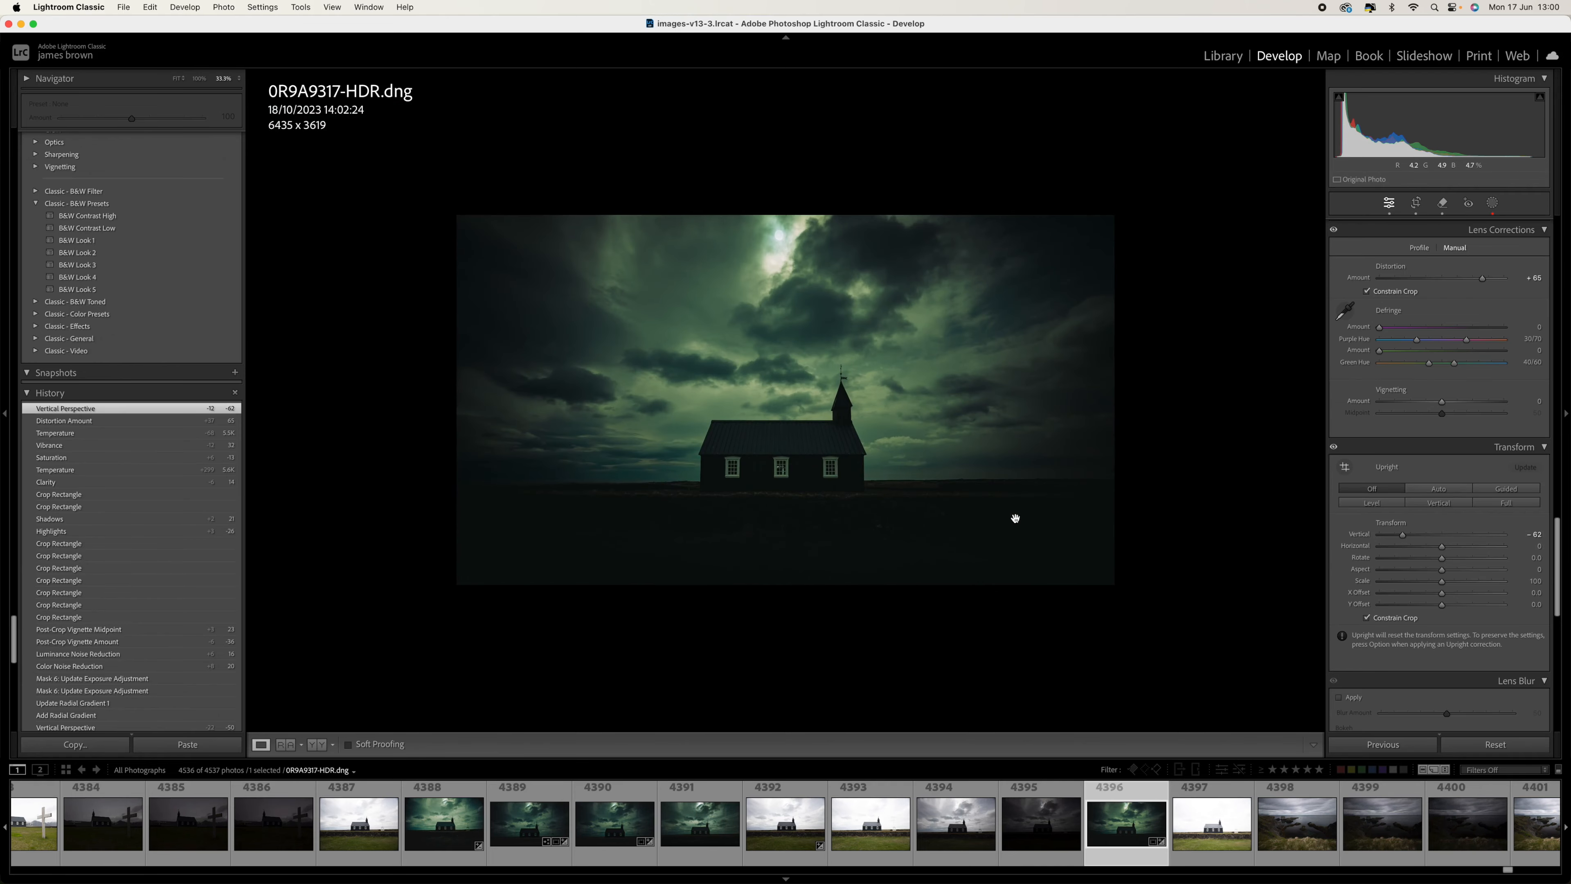
key(y)
key(y)
Step: With the reference photo alongside, set the colour mixer's Saturation to Blue +26, Purple +15 and Yellow -70
click(286, 745)
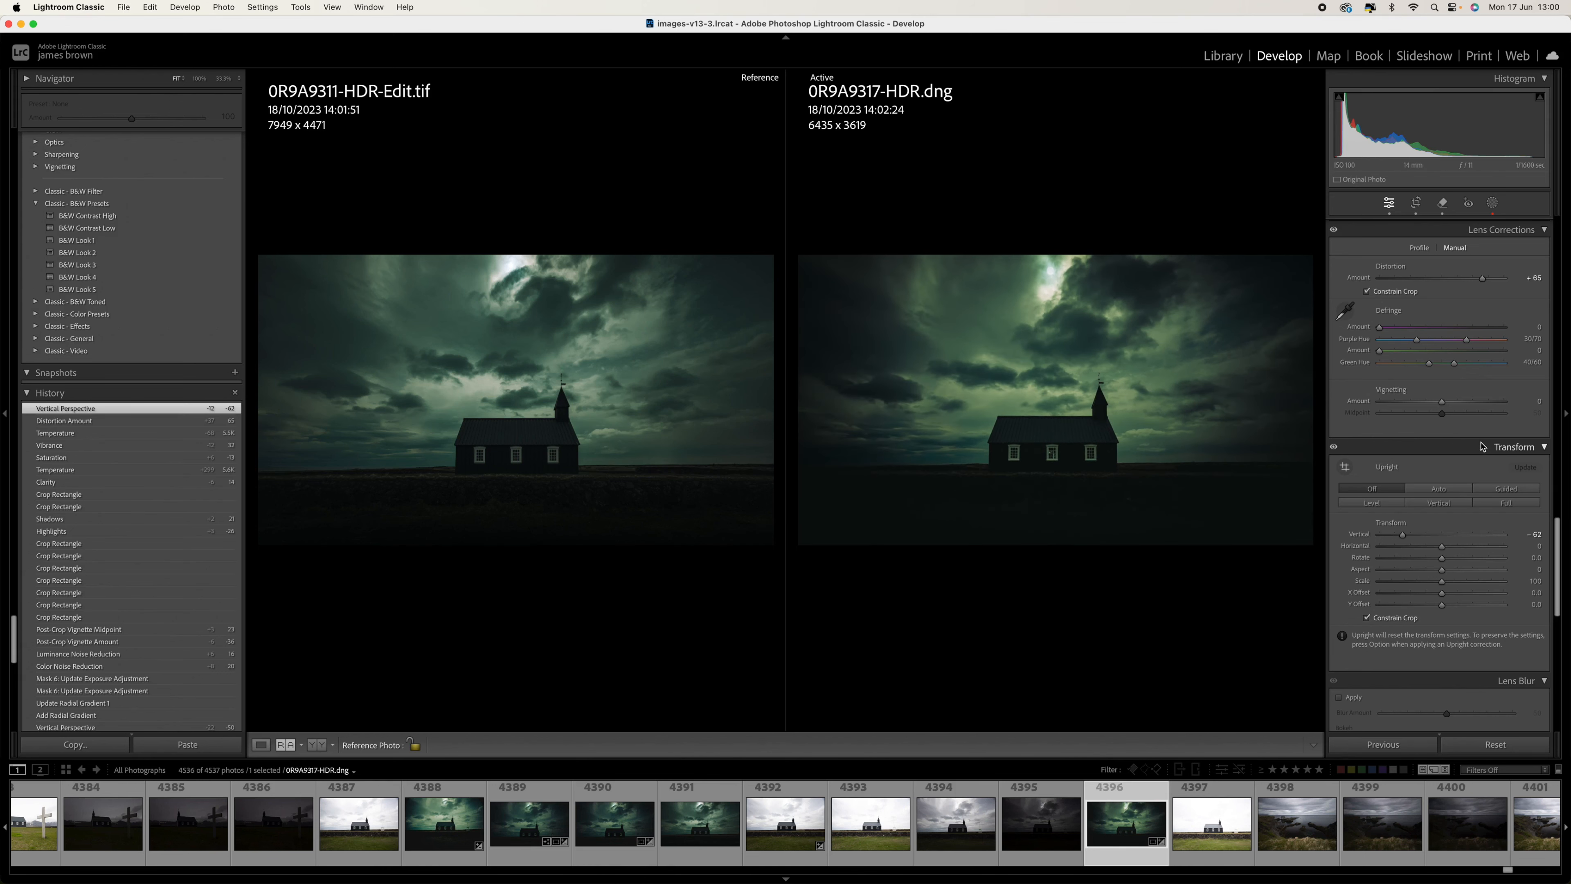
scroll(1483, 446, up, 10)
scroll(1483, 446, up, 8)
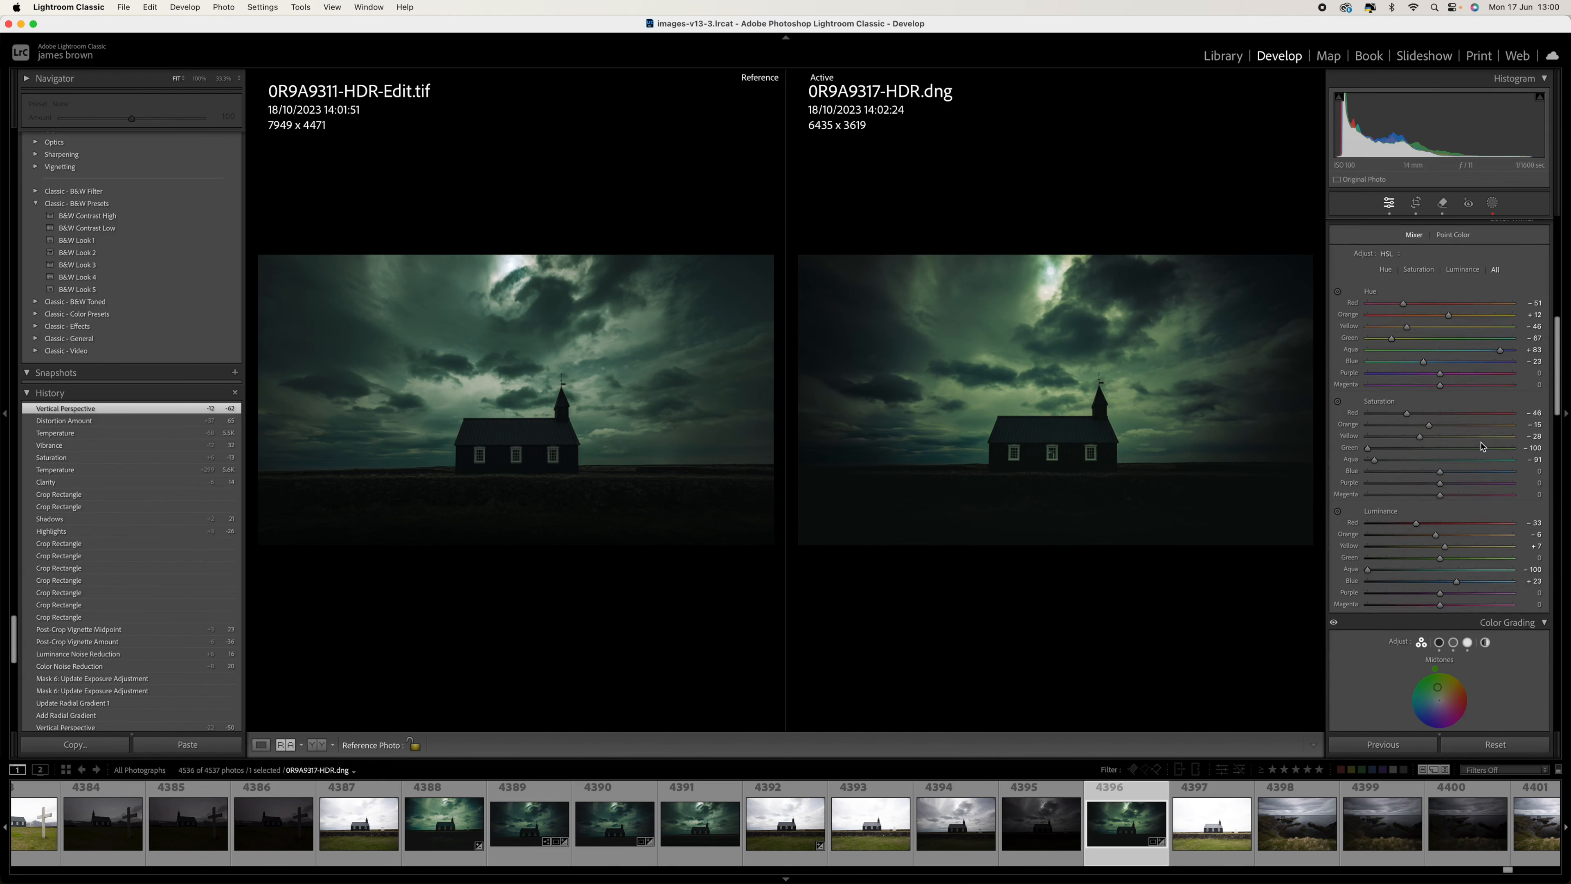
click(1337, 404)
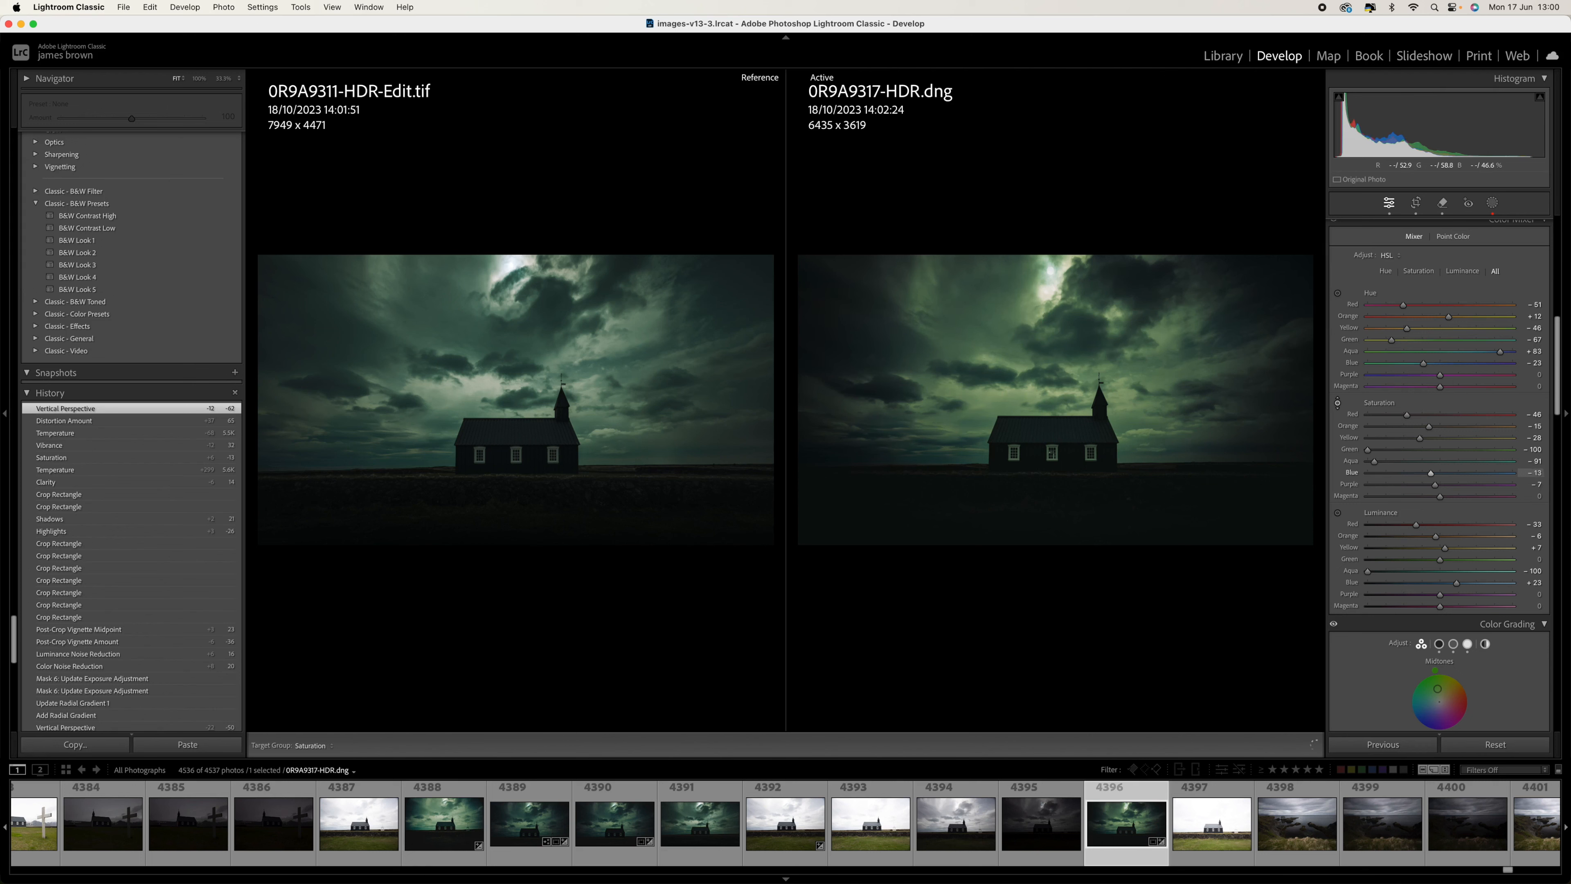
drag(1052, 453, 1052, 453)
drag(1032, 308, 1032, 308)
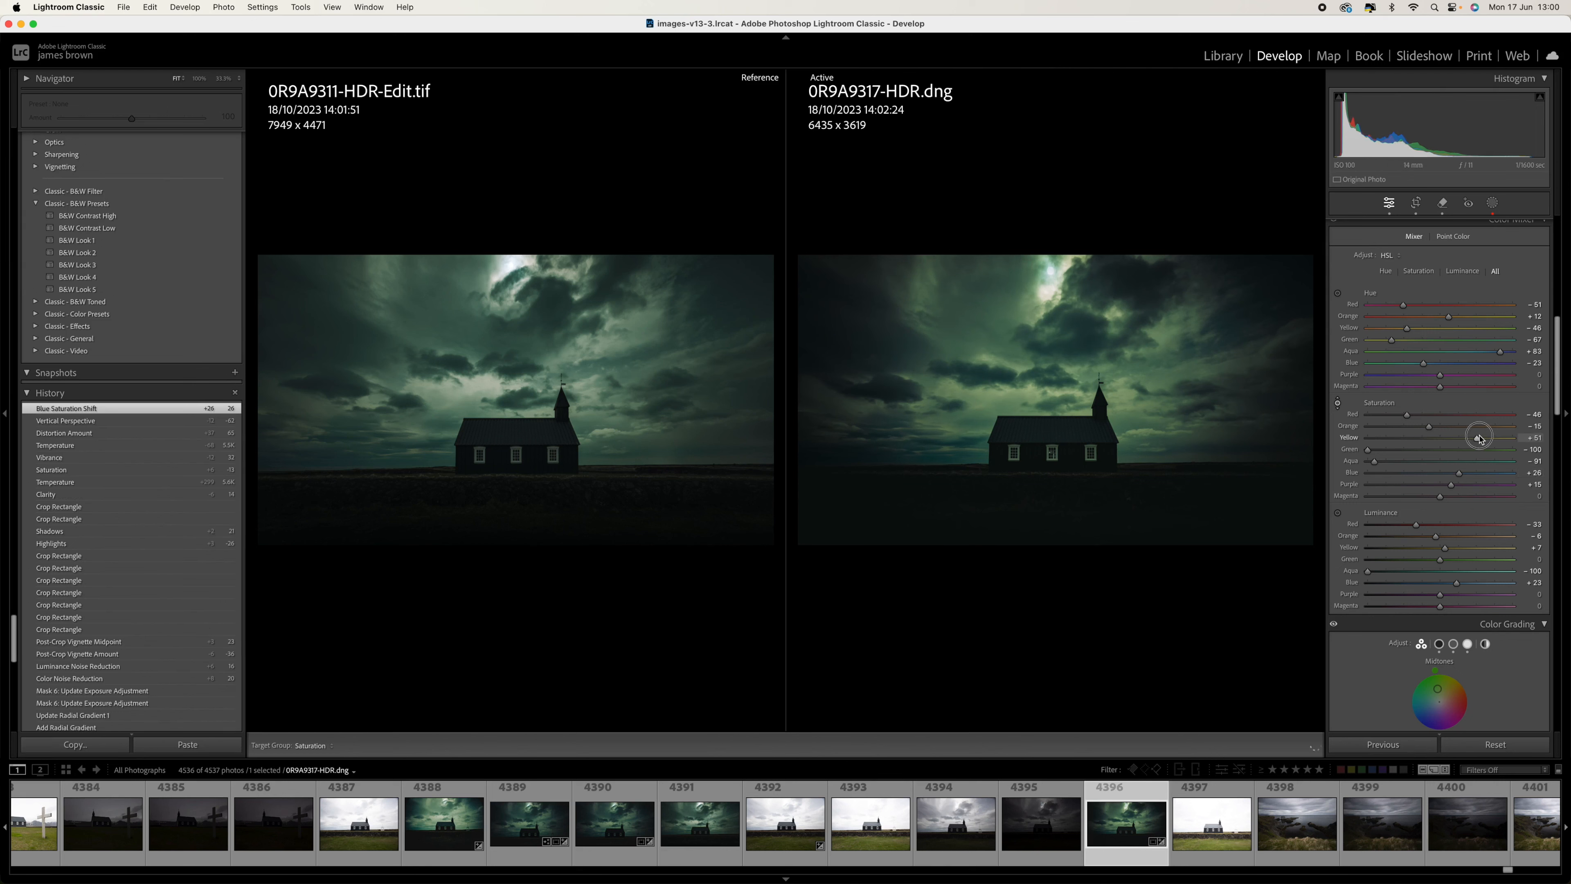
drag(1474, 438, 1392, 441)
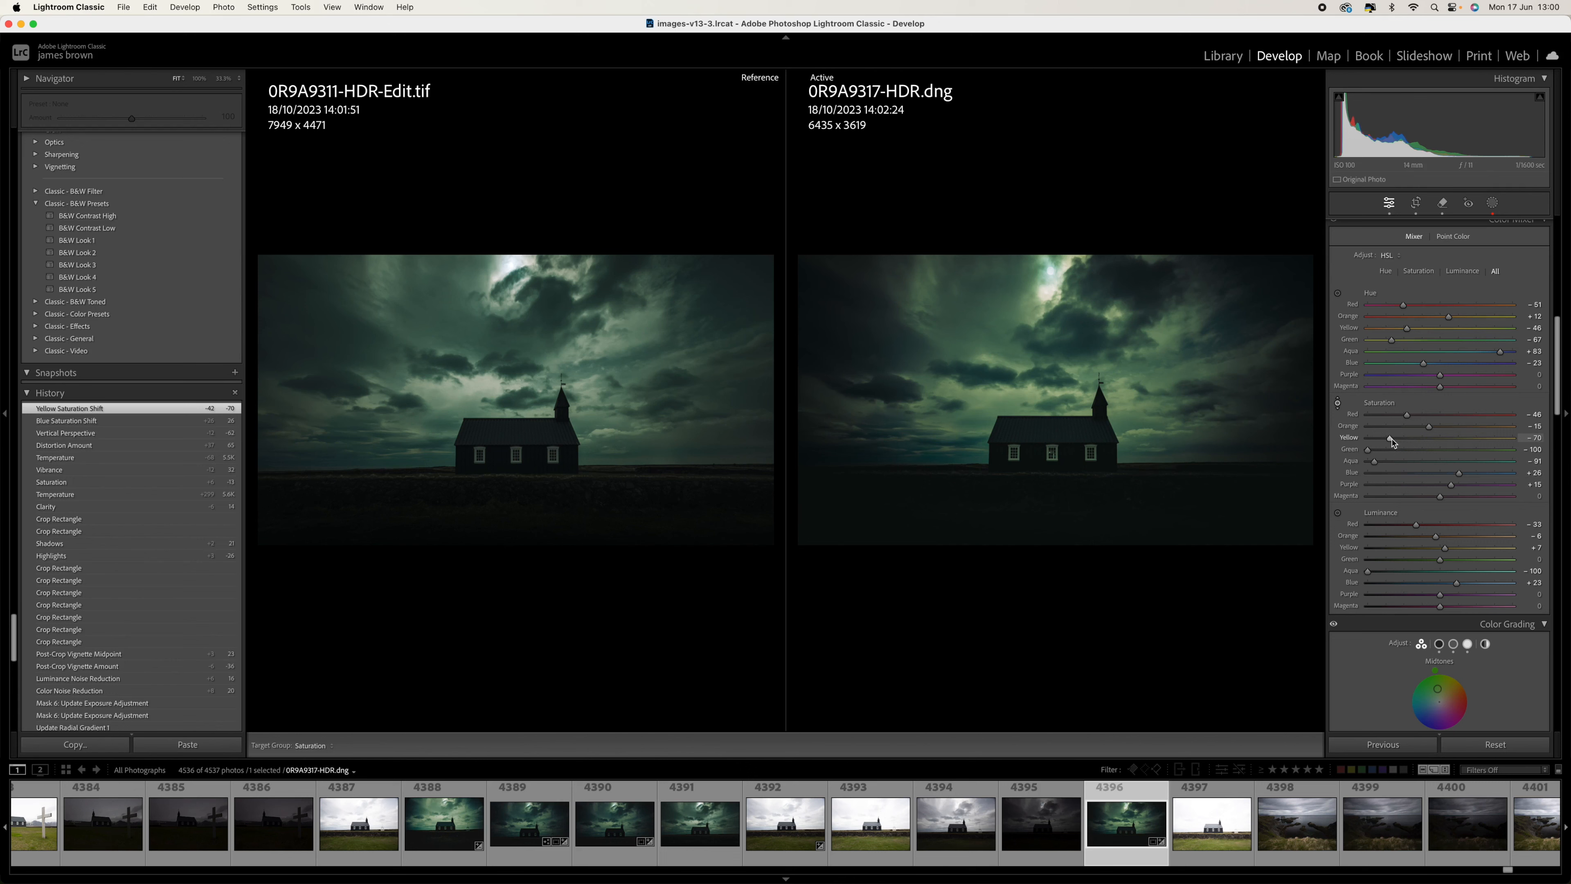
key(Escape)
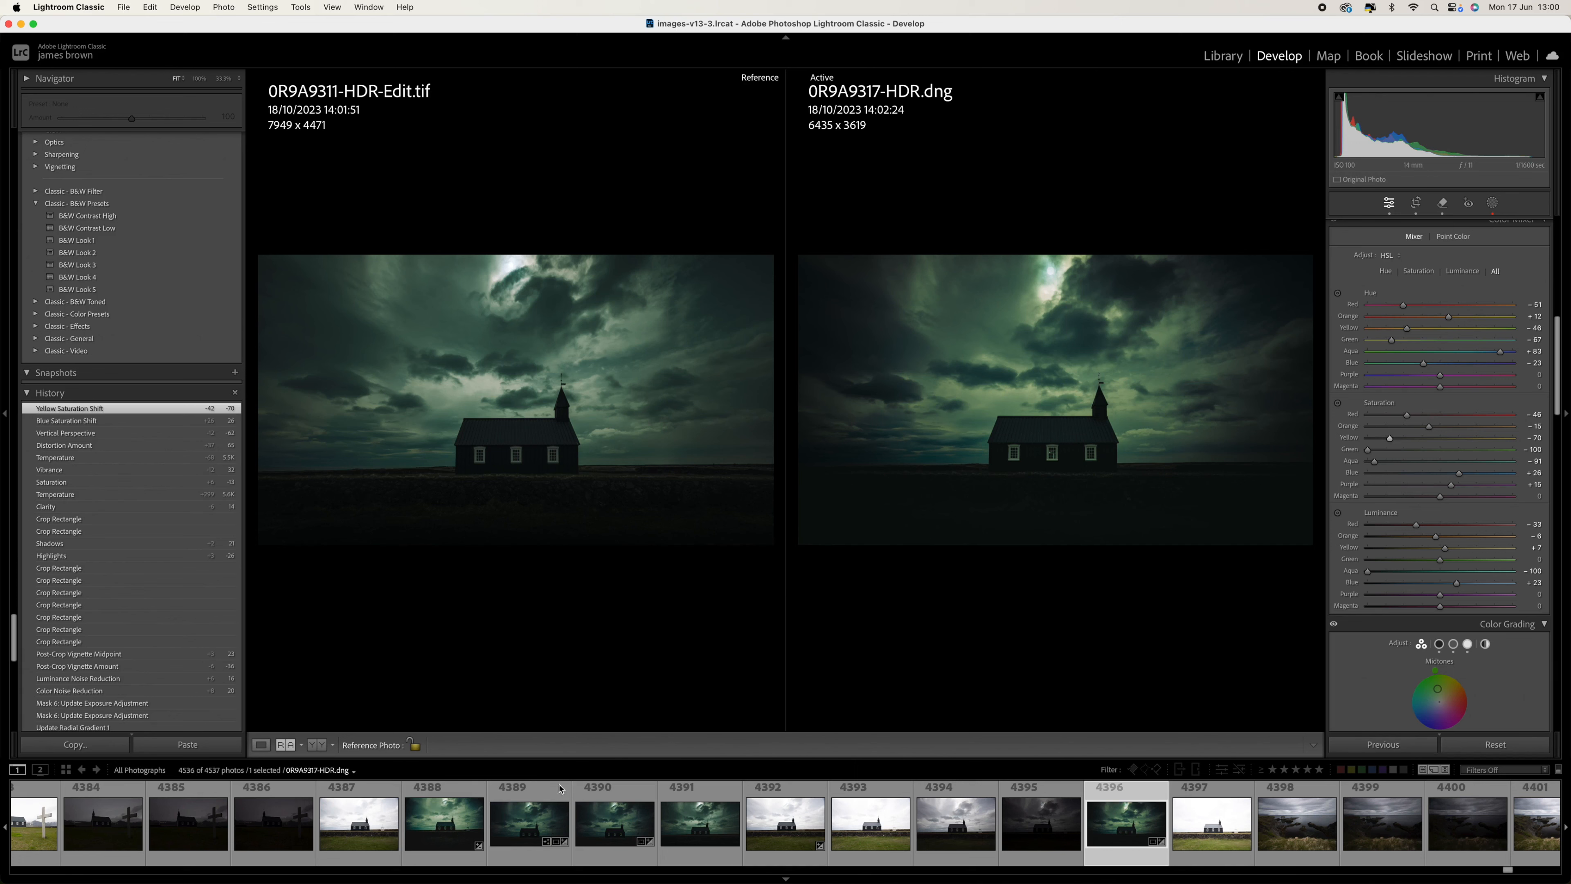
Step: View the reference photo 0R9A9311-HDR-Edit.tif on its own in full screen
click(688, 832)
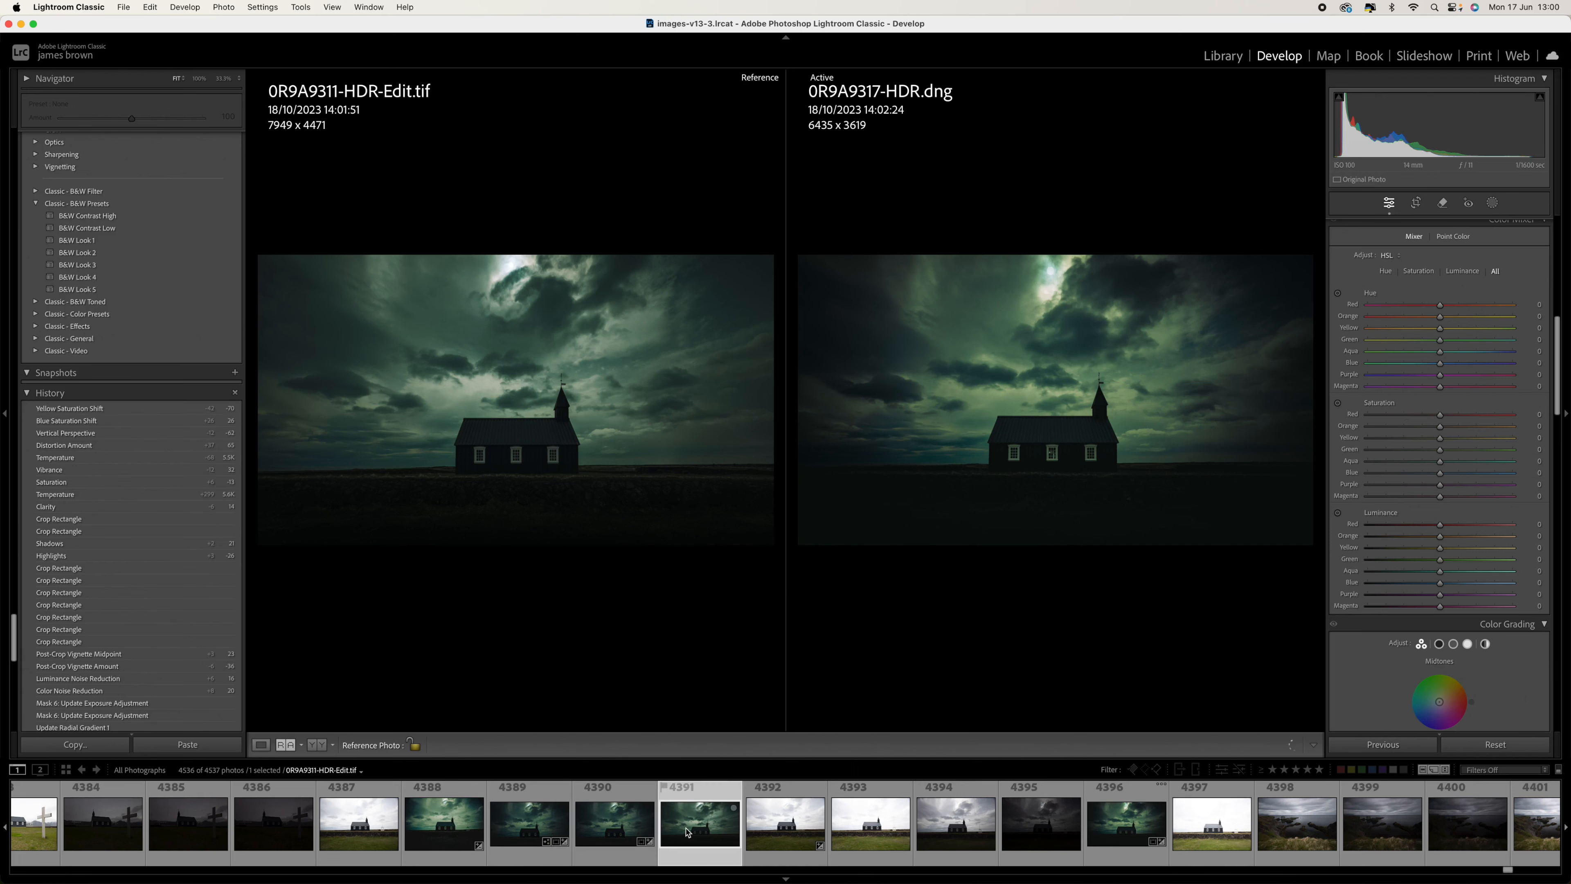
key(y)
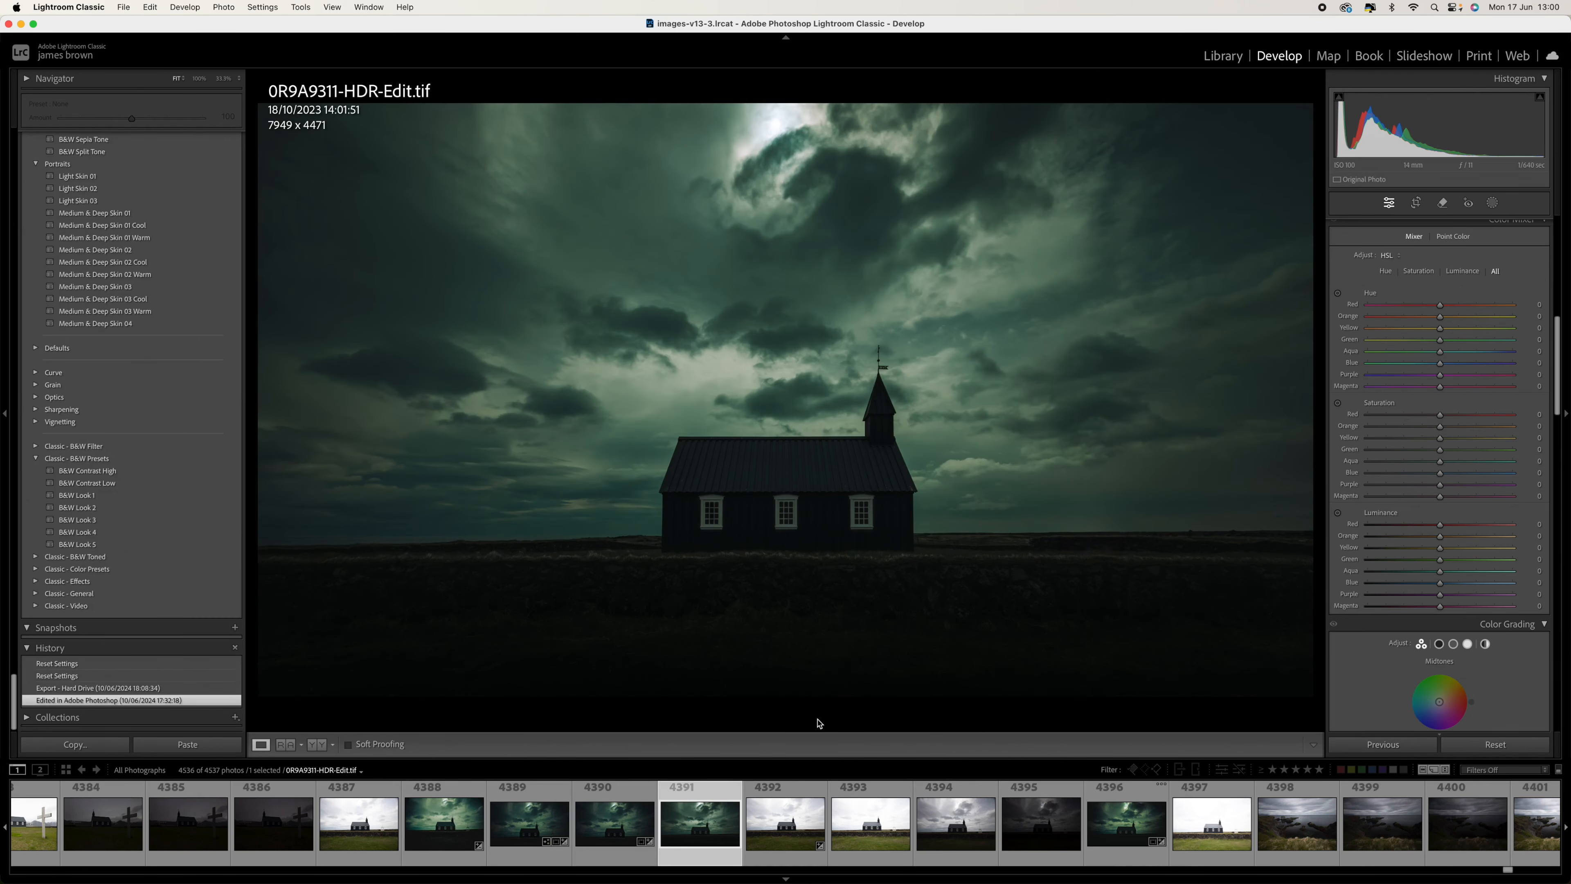
key(f)
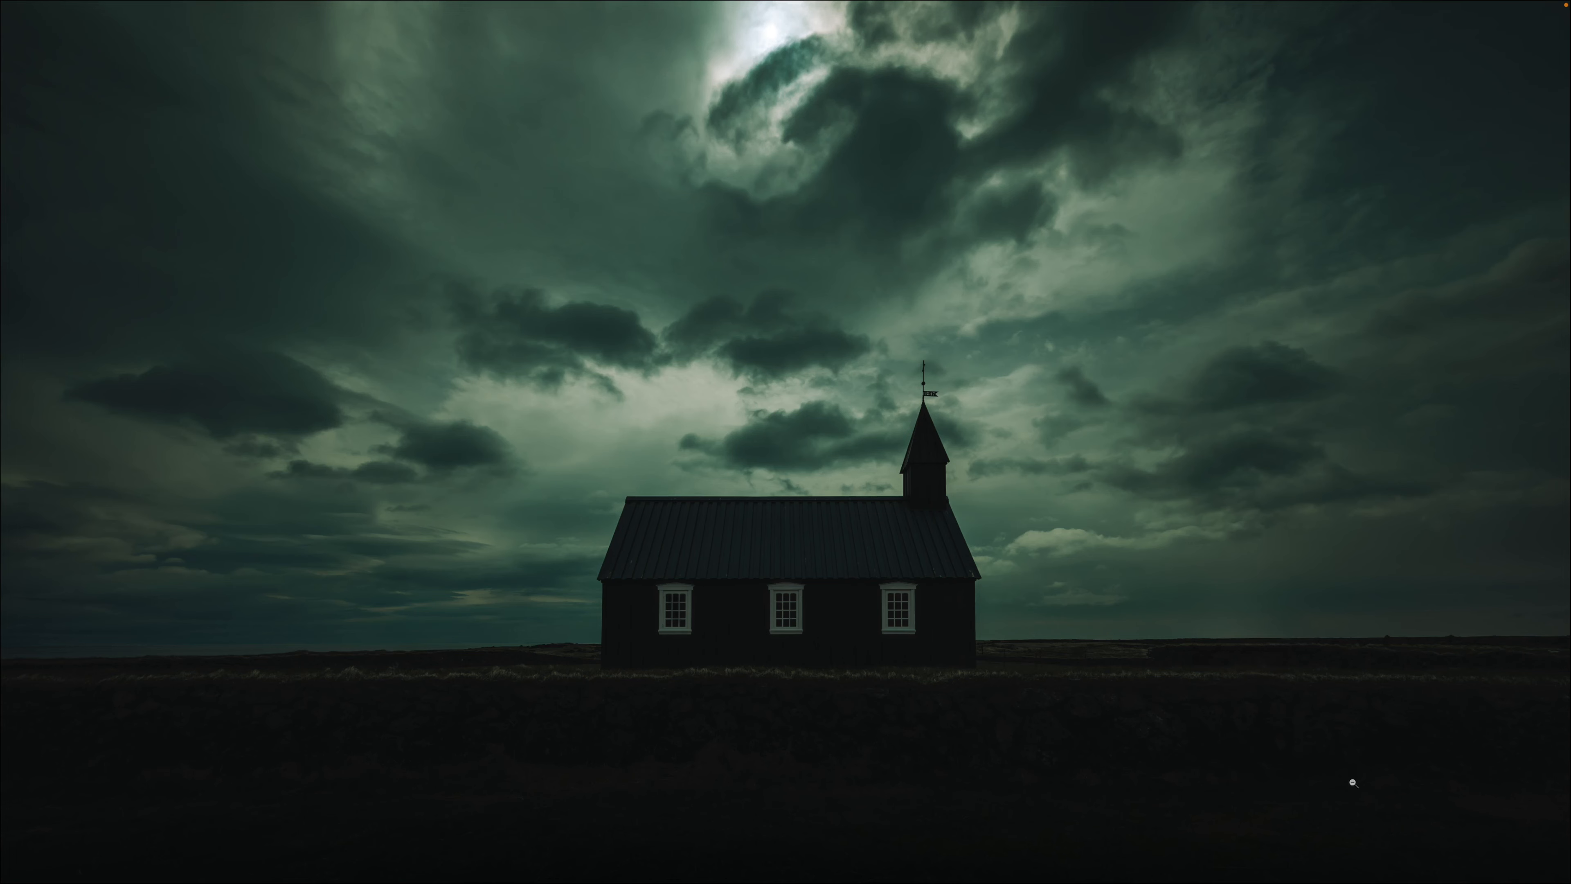